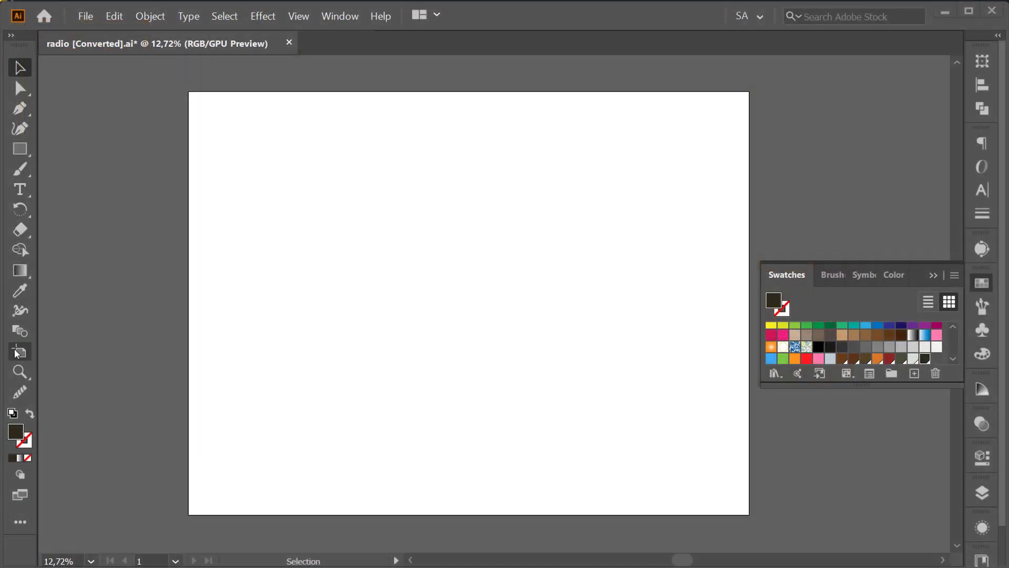
Draw a large rectangle across the middle of the artboard.
{"action": "double_click", "coordinate": [13, 352]}
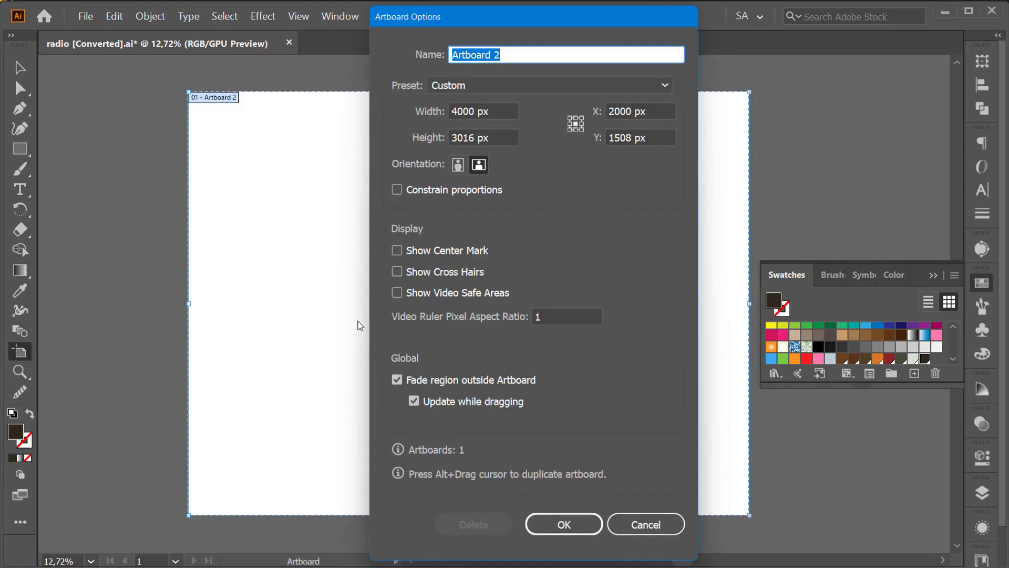
{"action": "left_click", "coordinate": [645, 519]}
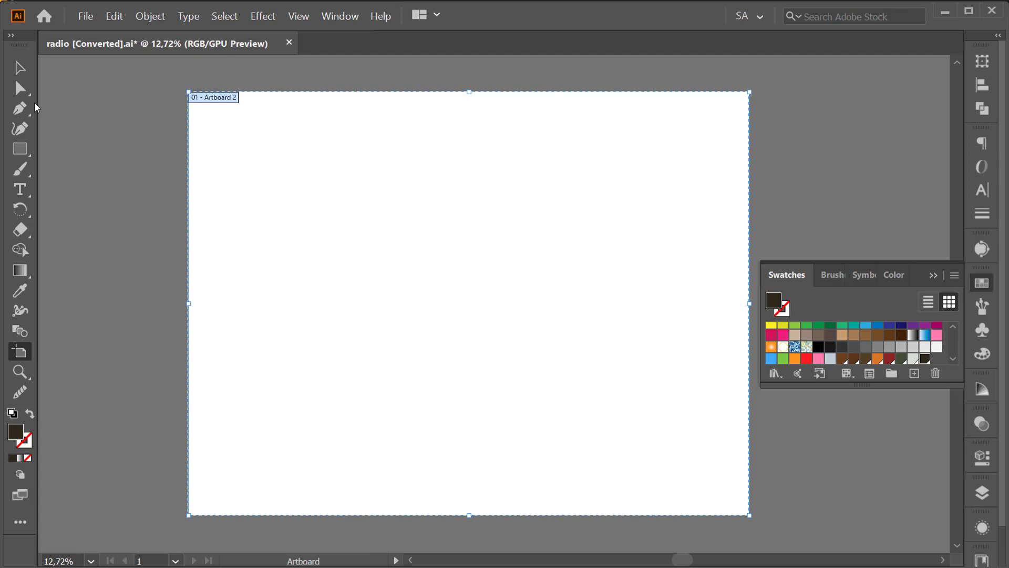
{"action": "left_click", "coordinate": [13, 151]}
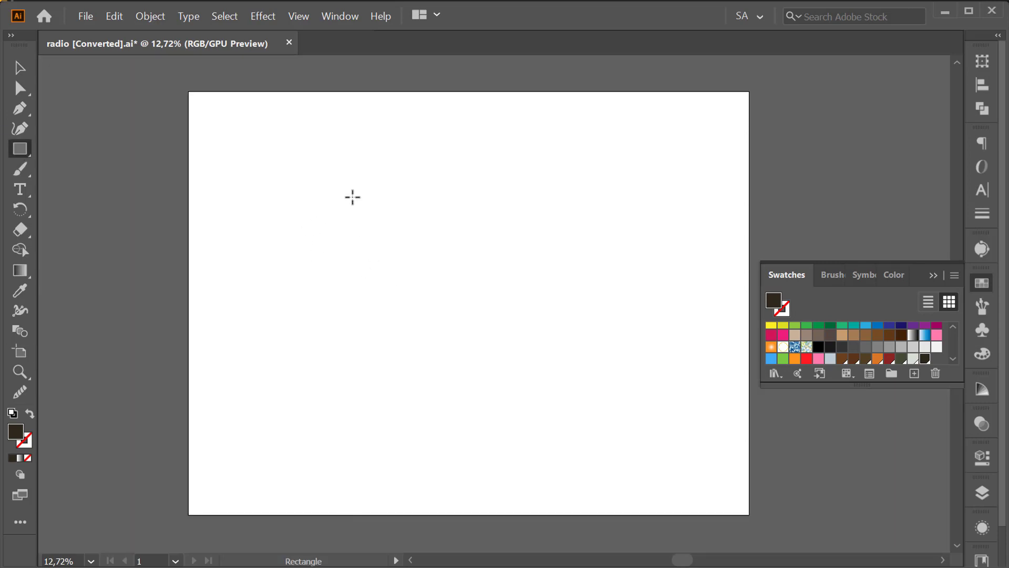
{"action": "mouse_move", "coordinate": [365, 206]}
{"action": "left_mouse_down"}
{"action": "mouse_move", "coordinate": [513, 335]}
{"action": "mouse_move", "coordinate": [643, 382]}
{"action": "left_mouse_up"}
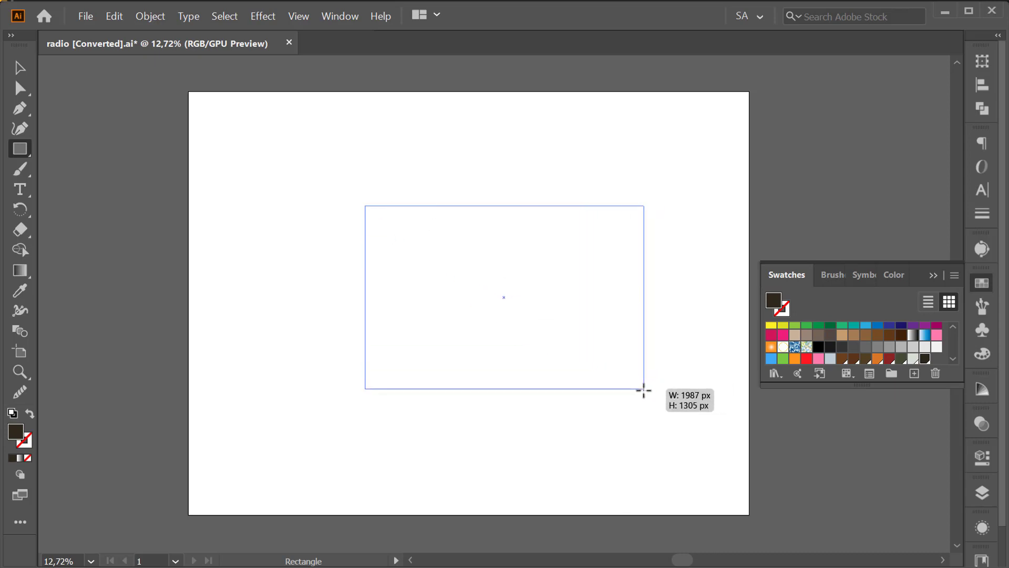
{"action": "left_click_drag", "start_coordinate": [642, 382], "coordinate": [651, 396]}
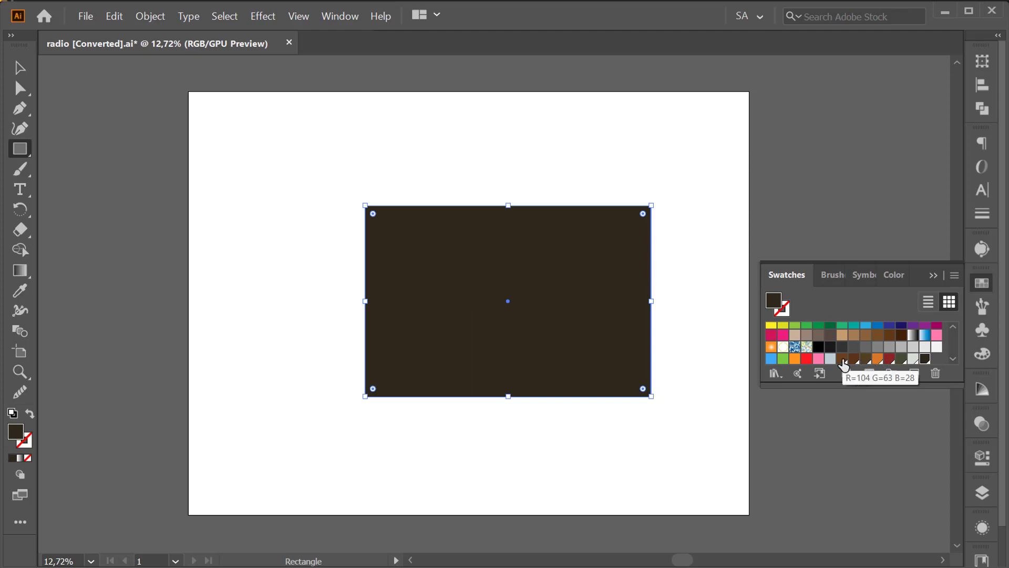
Fill the rectangle with brown R=104 G=63 B=28 and nudge it slightly left.
{"action": "left_click", "coordinate": [842, 359]}
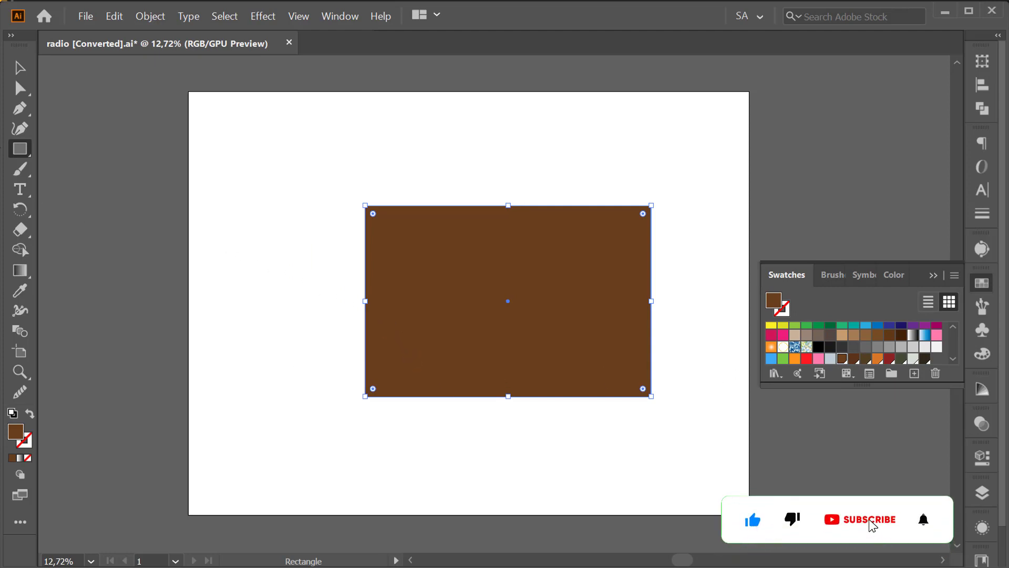
{"action": "left_click", "coordinate": [14, 67]}
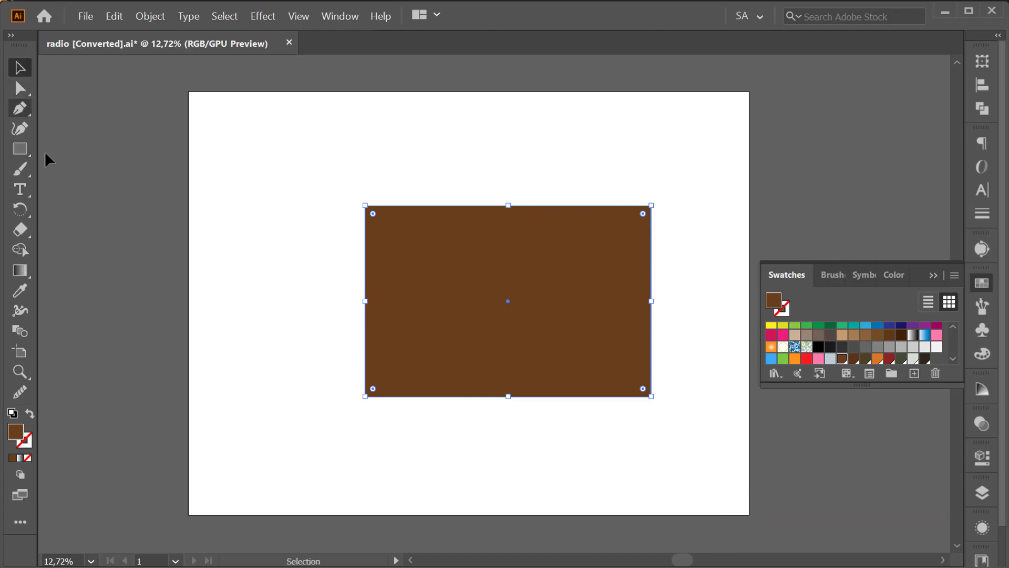
{"action": "mouse_move", "coordinate": [490, 352]}
{"action": "left_mouse_down"}
{"action": "mouse_move", "coordinate": [477, 358]}
{"action": "mouse_move", "coordinate": [489, 358]}
{"action": "left_mouse_up"}
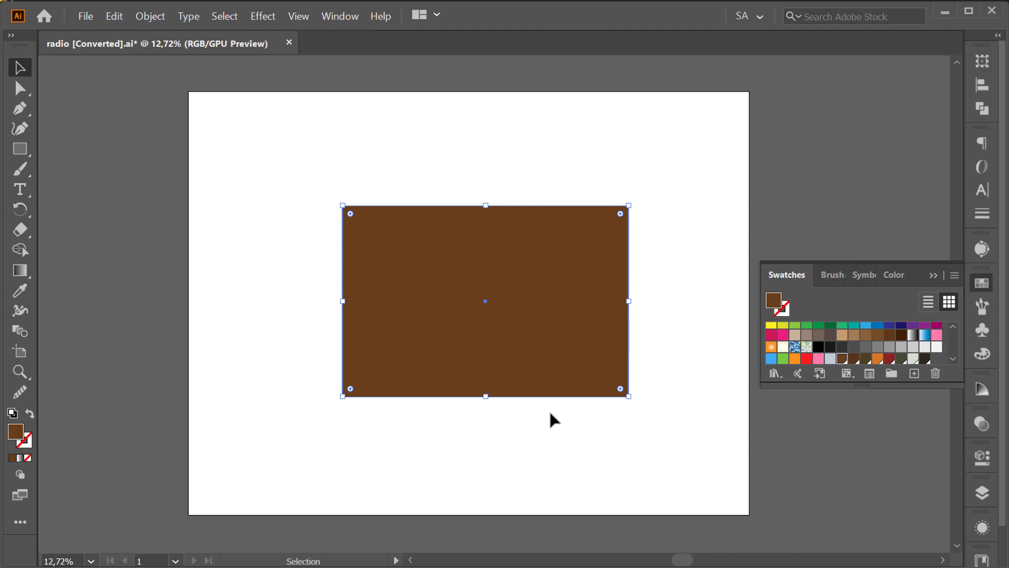
{"action": "left_click", "coordinate": [21, 150]}
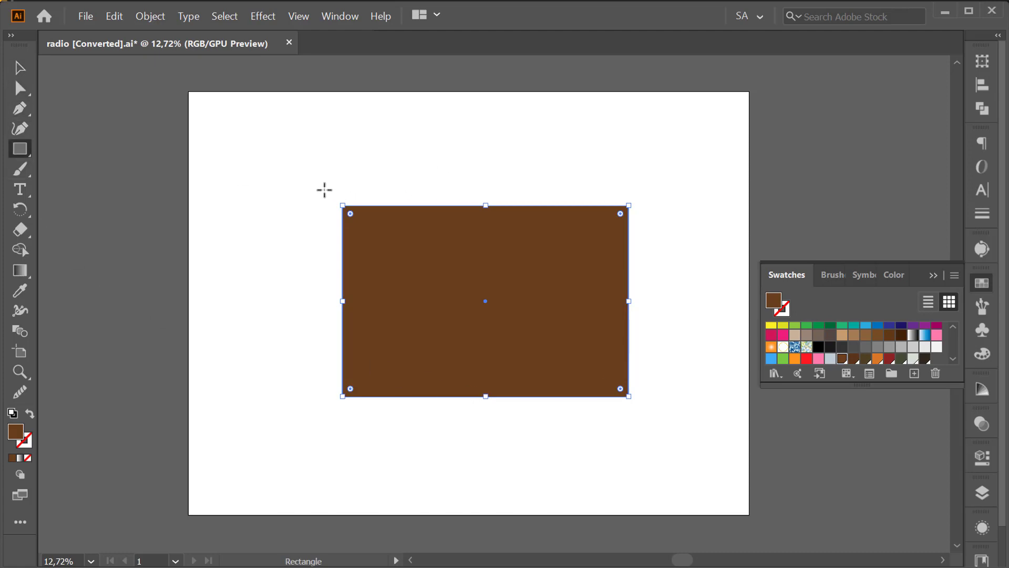
{"action": "left_click", "coordinate": [20, 67]}
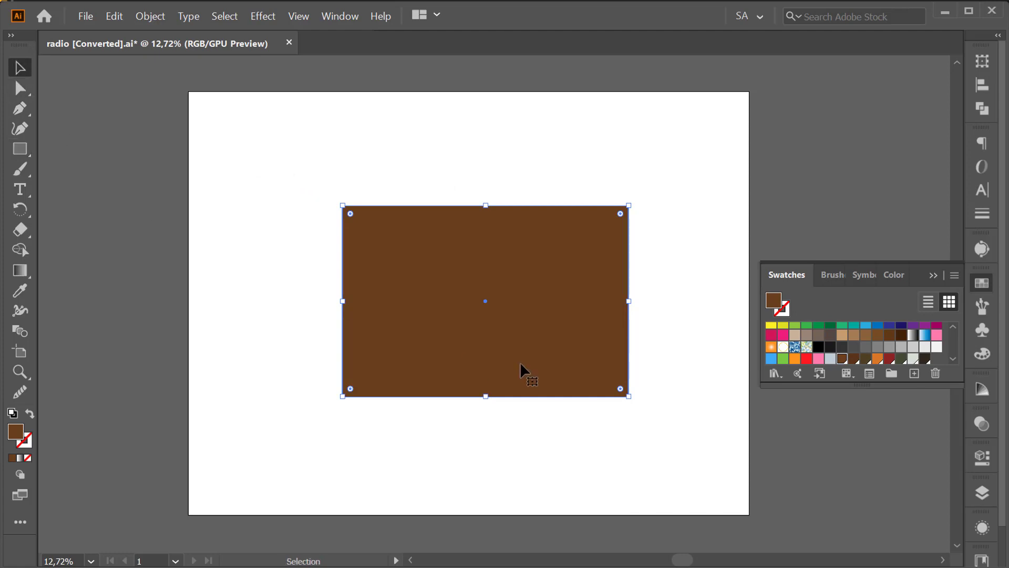
Start an Offset Path on the rectangle, previewing 60 px and 70 px offsets.
{"action": "left_click", "coordinate": [150, 16]}
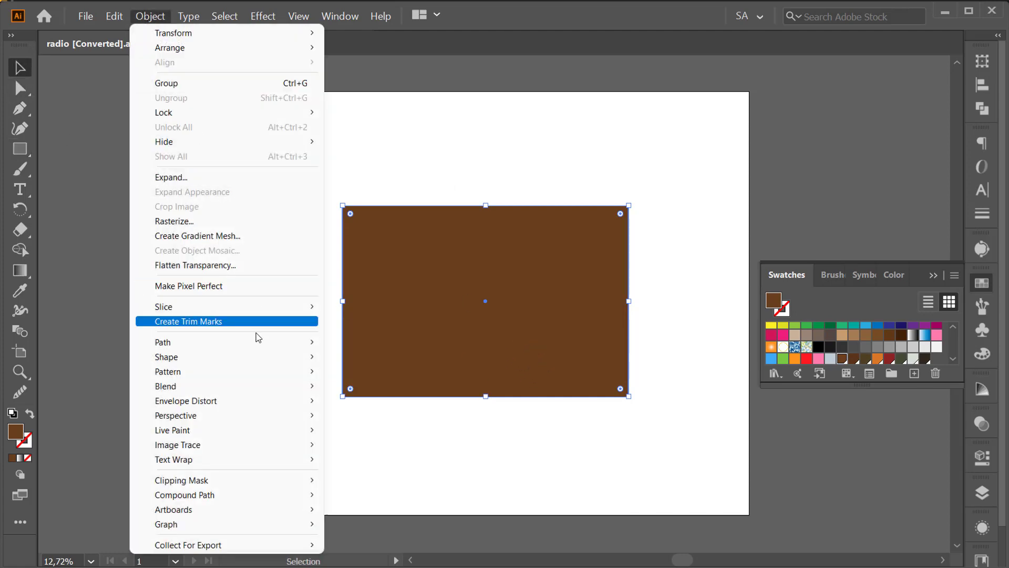
{"action": "mouse_move", "coordinate": [226, 342]}
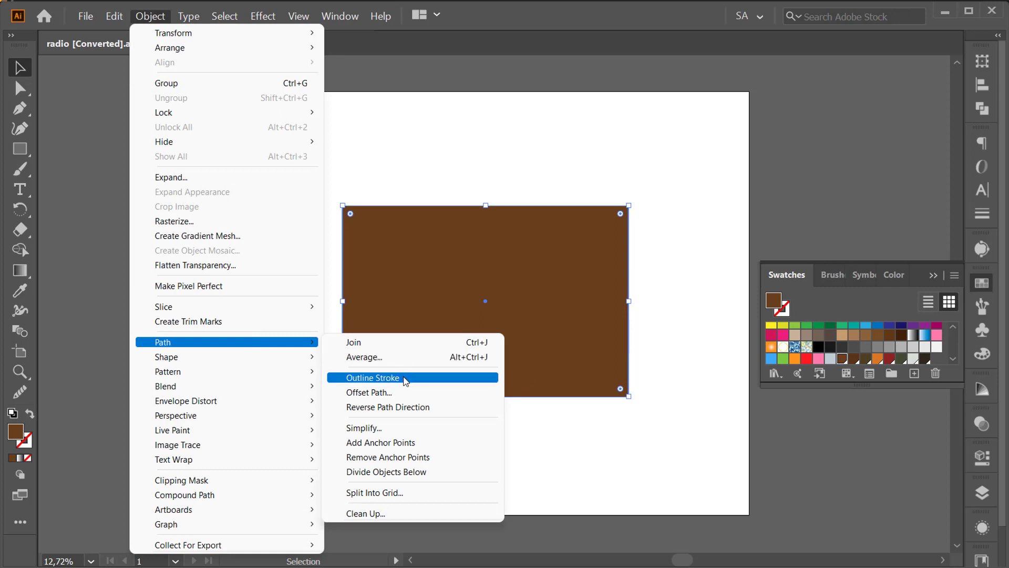
{"action": "left_click", "coordinate": [416, 393]}
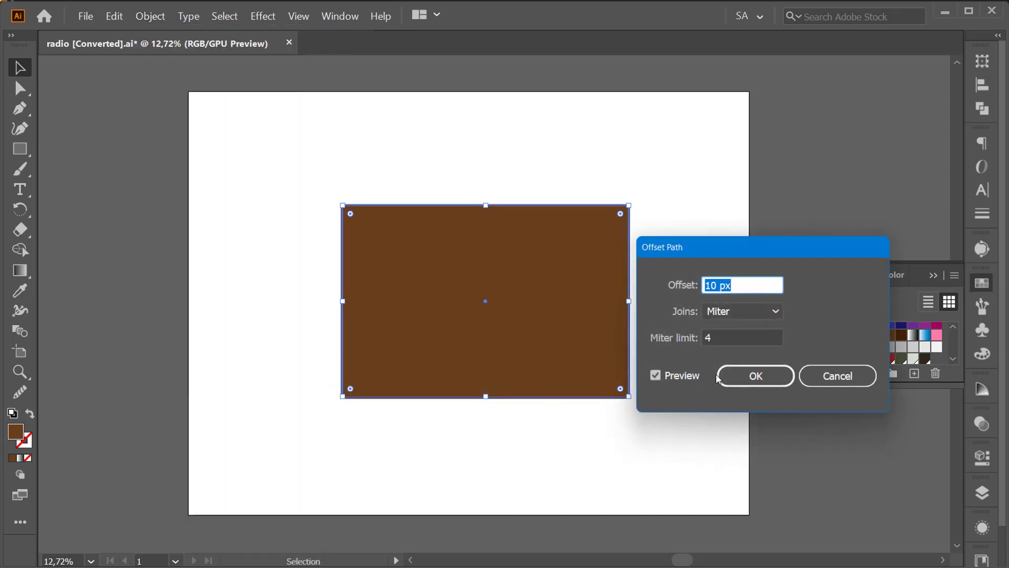
{"action": "double_click", "coordinate": [713, 284]}
{"action": "type", "text": "6"}
{"action": "left_click", "coordinate": [670, 380]}
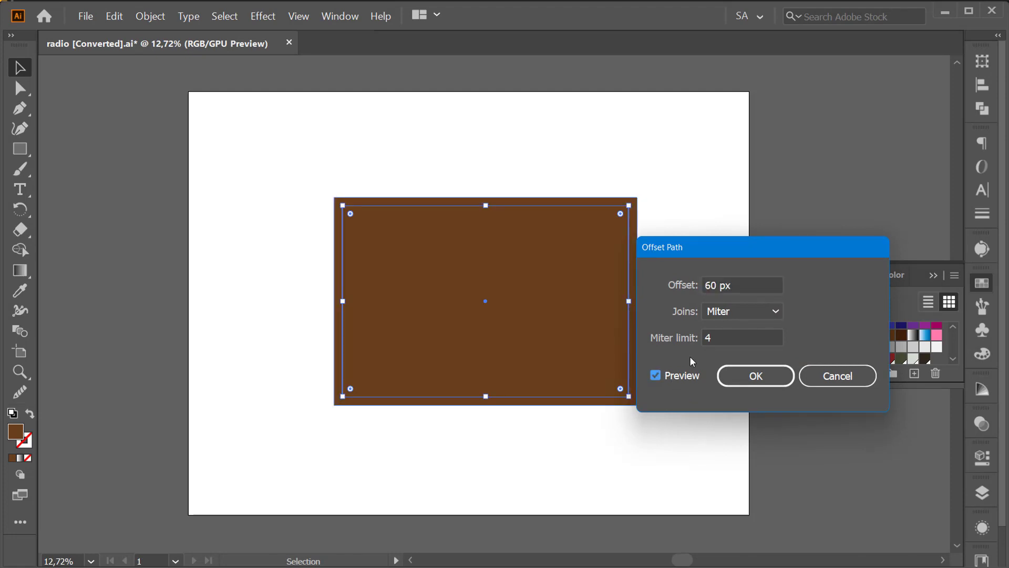
{"action": "double_click", "coordinate": [711, 285]}
{"action": "type", "text": "7"}
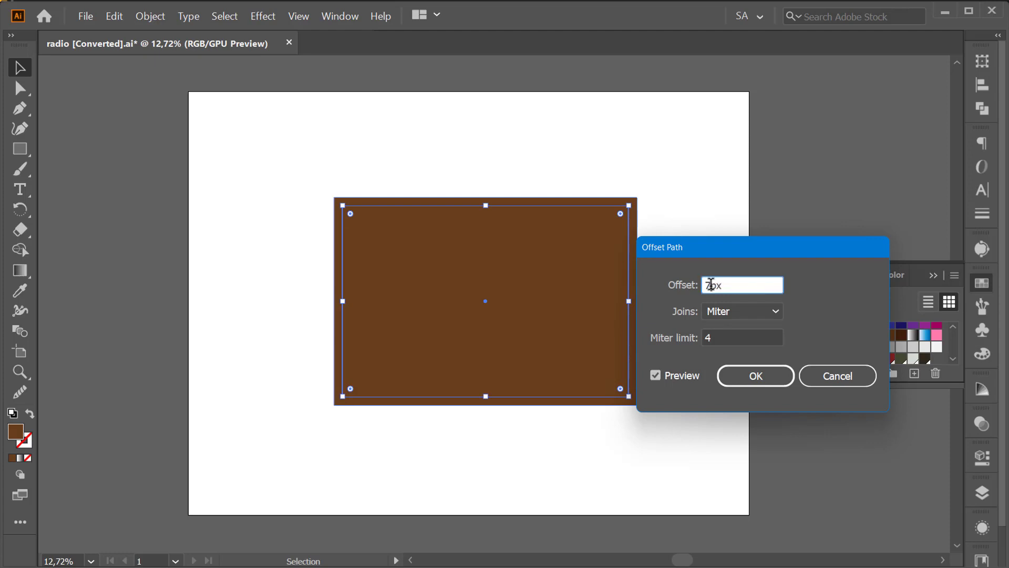
{"action": "left_click", "coordinate": [691, 377]}
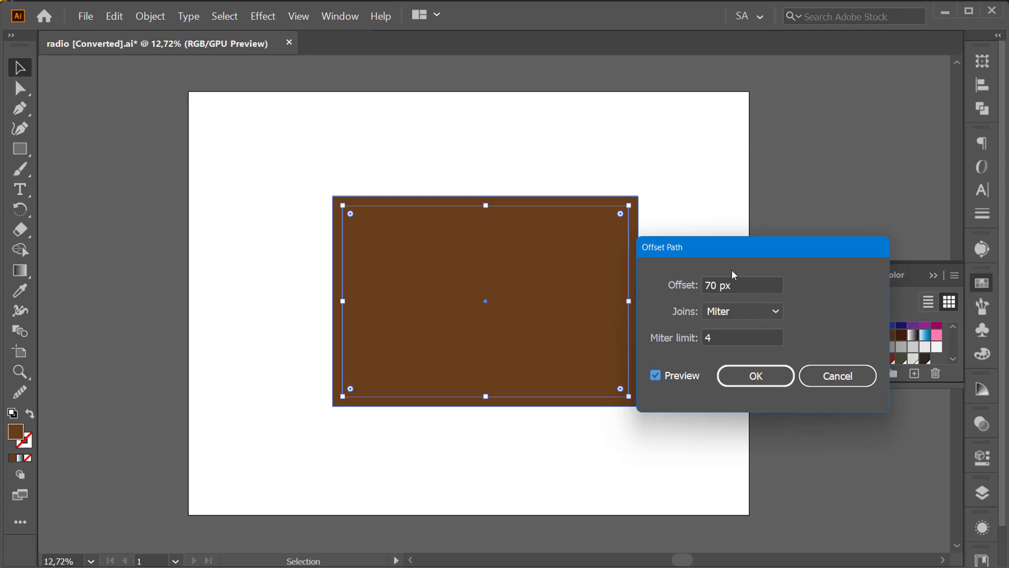
Set the offset to 80 px, preview it and apply.
{"action": "left_click", "coordinate": [714, 285]}
{"action": "double_click", "coordinate": [714, 285]}
{"action": "type", "text": "8"}
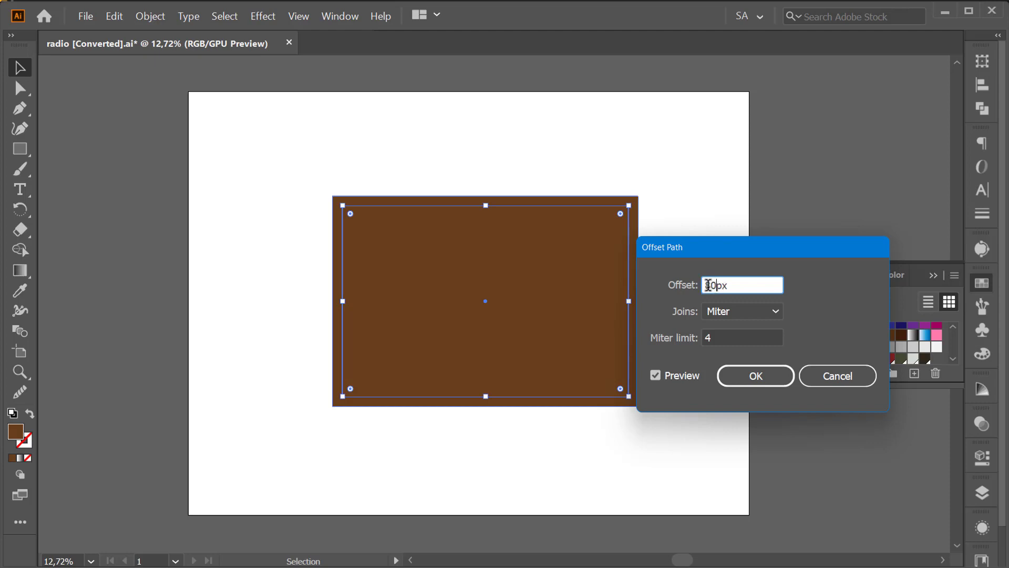
{"action": "left_click", "coordinate": [672, 376]}
{"action": "left_click", "coordinate": [671, 376]}
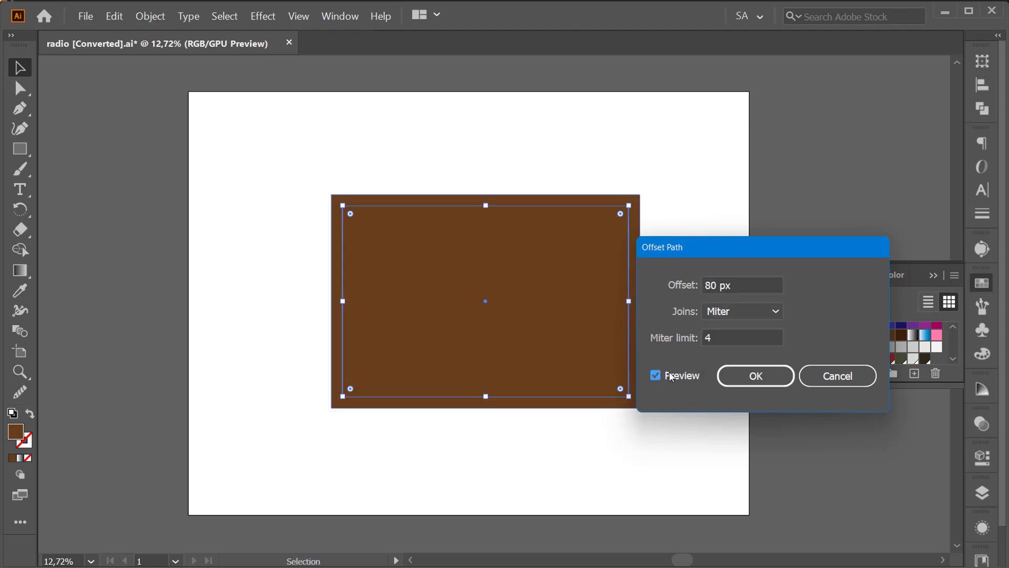
{"action": "left_click", "coordinate": [757, 375]}
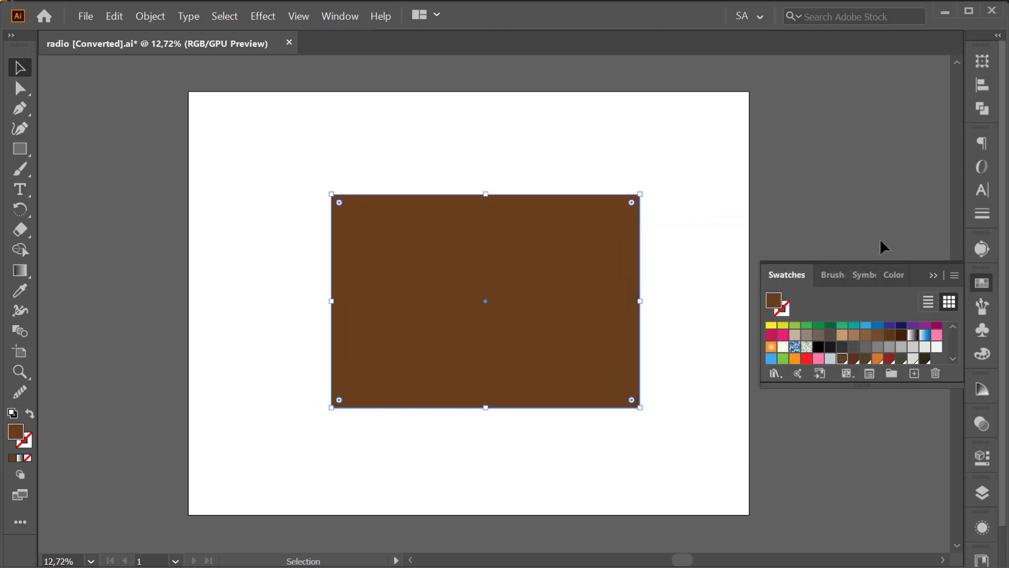
Give the outer offset rectangle a darker brown fill.
{"action": "left_click", "coordinate": [693, 209]}
{"action": "left_click", "coordinate": [585, 231]}
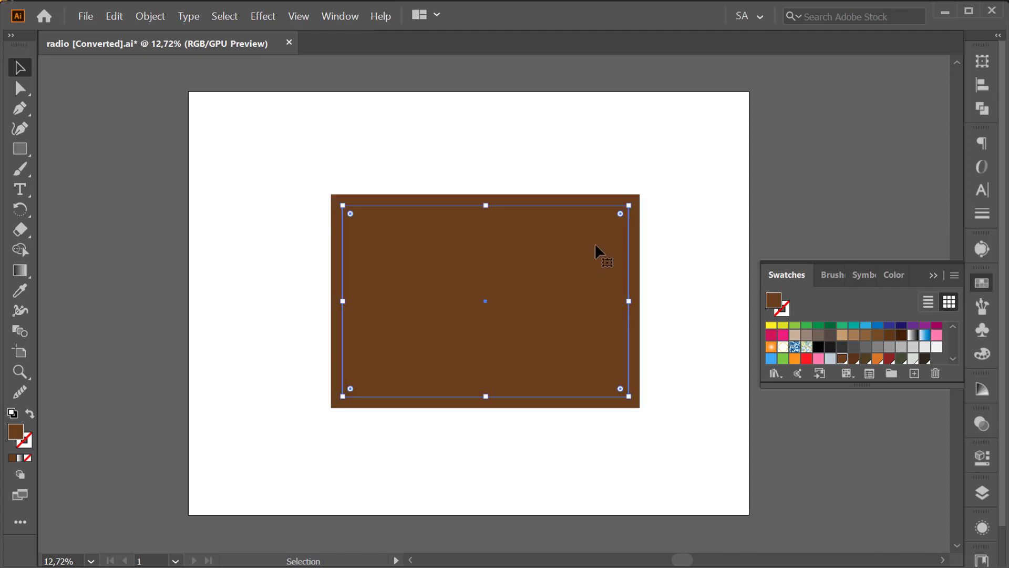
{"action": "left_click", "coordinate": [636, 274]}
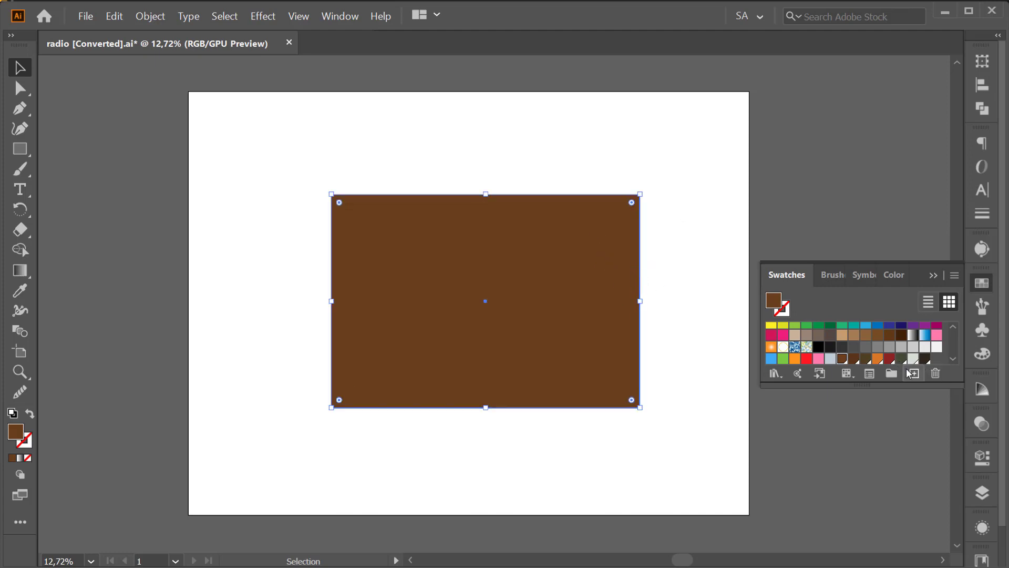
{"action": "left_click", "coordinate": [853, 359]}
{"action": "left_click", "coordinate": [723, 355]}
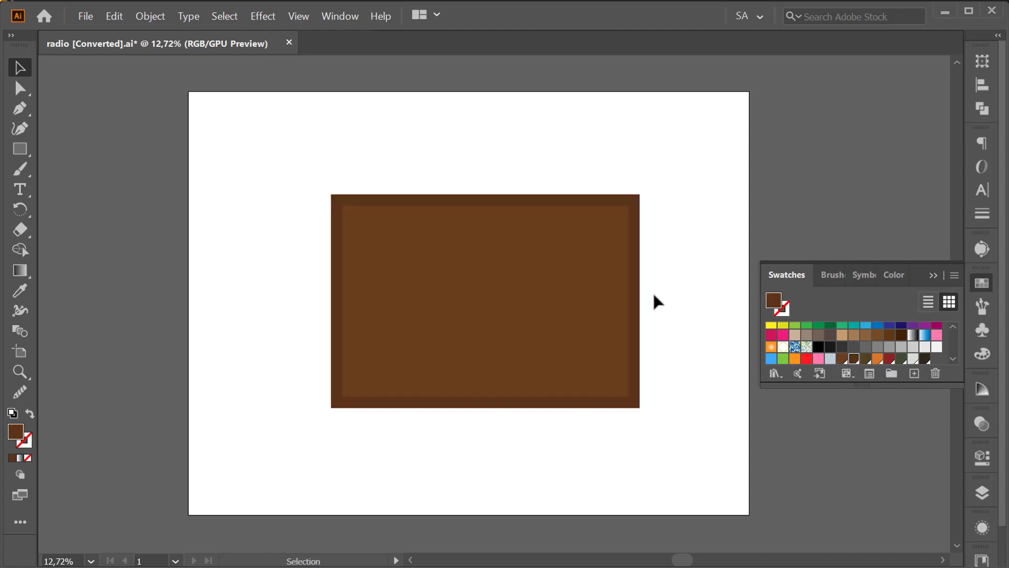
{"action": "left_click", "coordinate": [634, 211]}
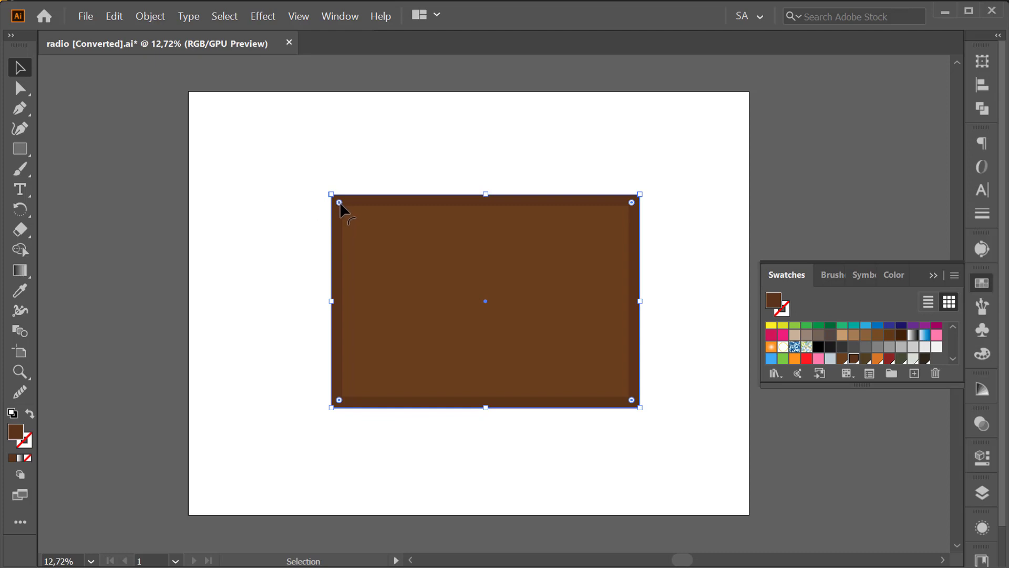
Round all corners of the outer frame with a corner widget.
{"action": "left_click_drag", "start_coordinate": [342, 205], "coordinate": [497, 171]}
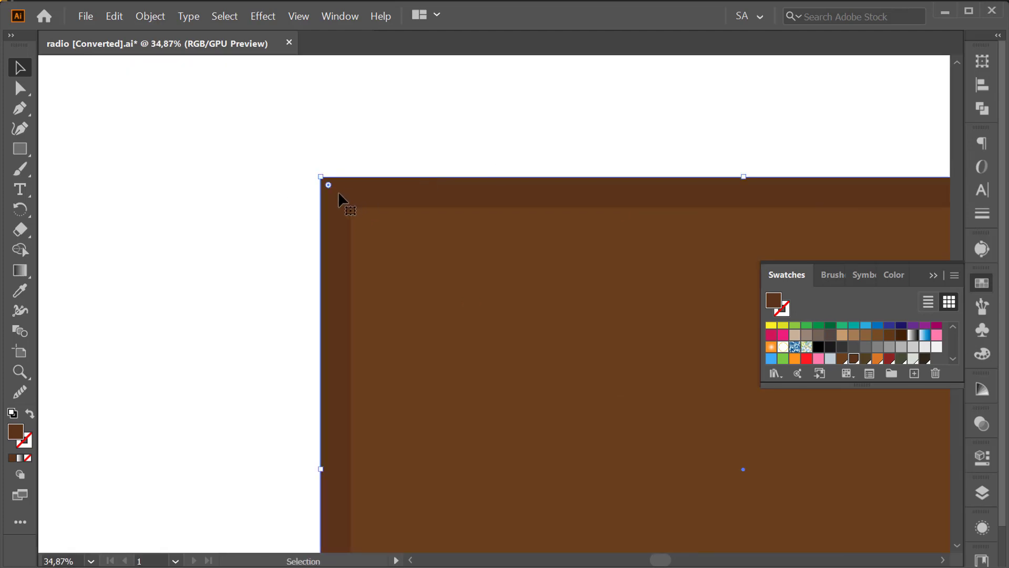
{"action": "left_click_drag", "start_coordinate": [329, 185], "coordinate": [345, 193]}
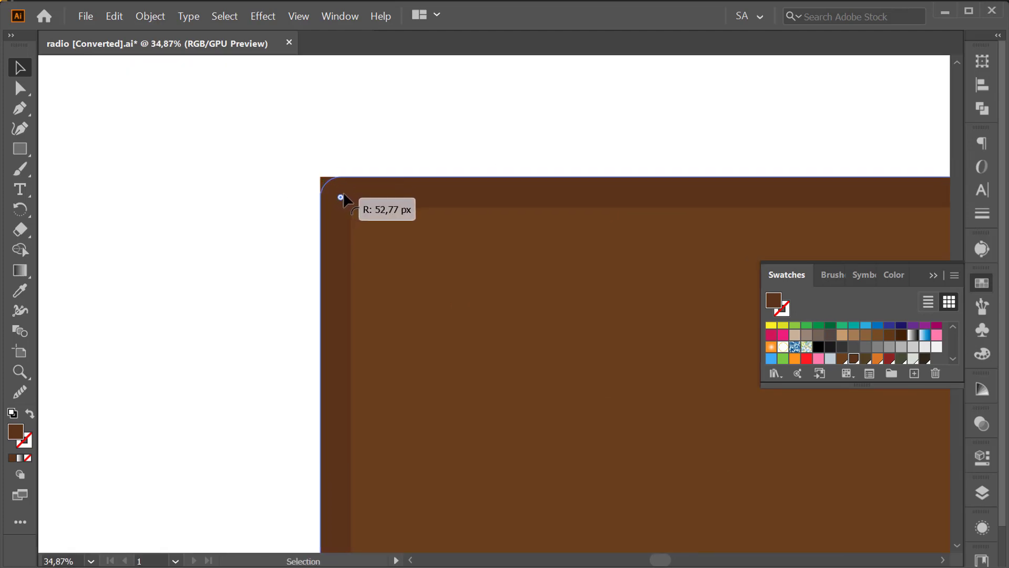
{"action": "left_click_drag", "start_coordinate": [454, 181], "coordinate": [394, 185]}
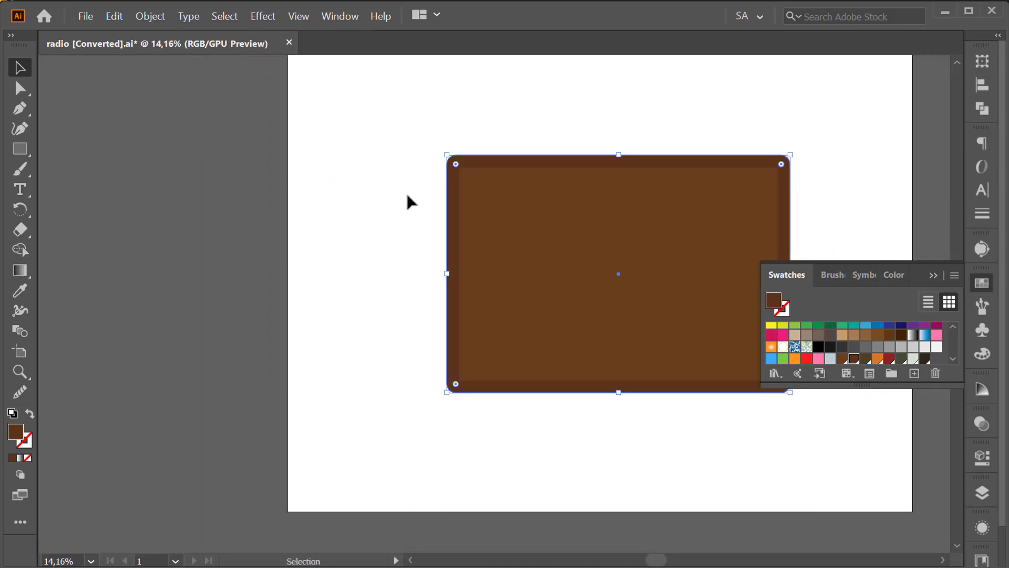
{"action": "left_click", "coordinate": [427, 227]}
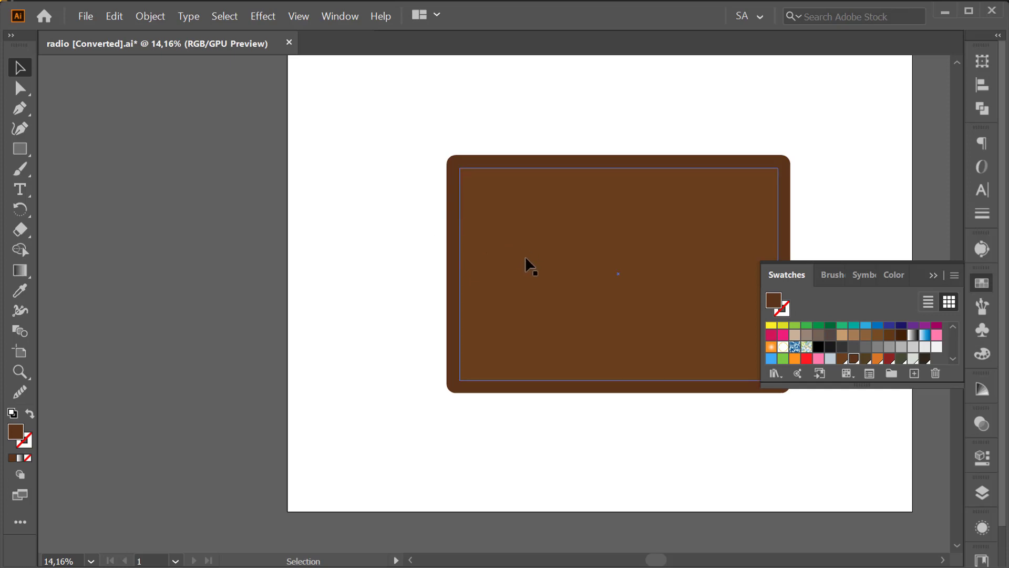
{"action": "left_click", "coordinate": [548, 223]}
{"action": "left_click", "coordinate": [517, 134]}
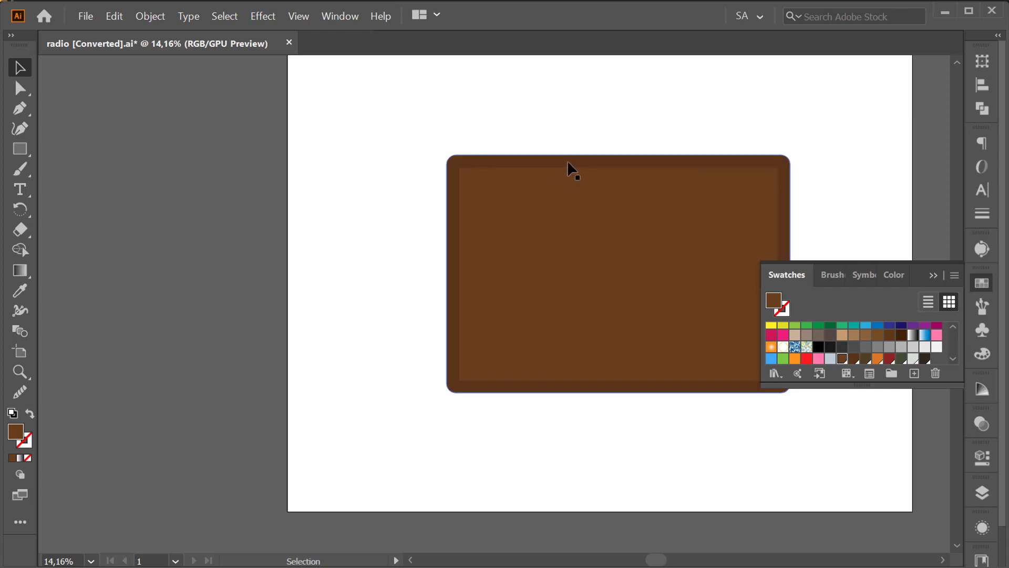
Duplicate the outer frame up and left and fill the copy dark olive-brown.
{"action": "mouse_move", "coordinate": [566, 160]}
{"action": "left_mouse_down"}
{"action": "mouse_move", "coordinate": [518, 127]}
{"action": "mouse_move", "coordinate": [529, 129]}
{"action": "mouse_move", "coordinate": [534, 135]}
{"action": "mouse_move", "coordinate": [512, 142]}
{"action": "left_mouse_up"}
{"action": "left_click", "coordinate": [545, 115]}
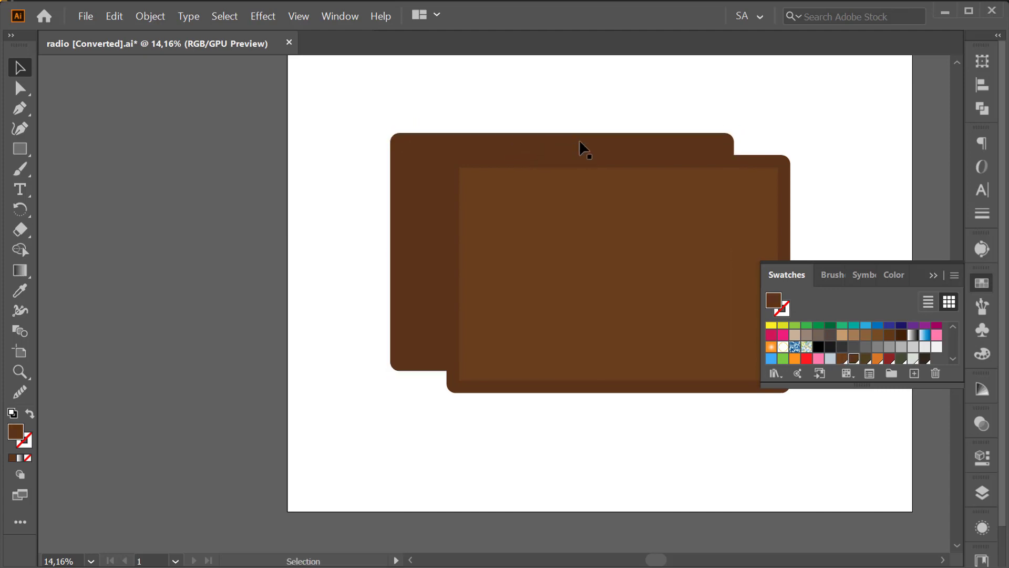
{"action": "left_click", "coordinate": [587, 155]}
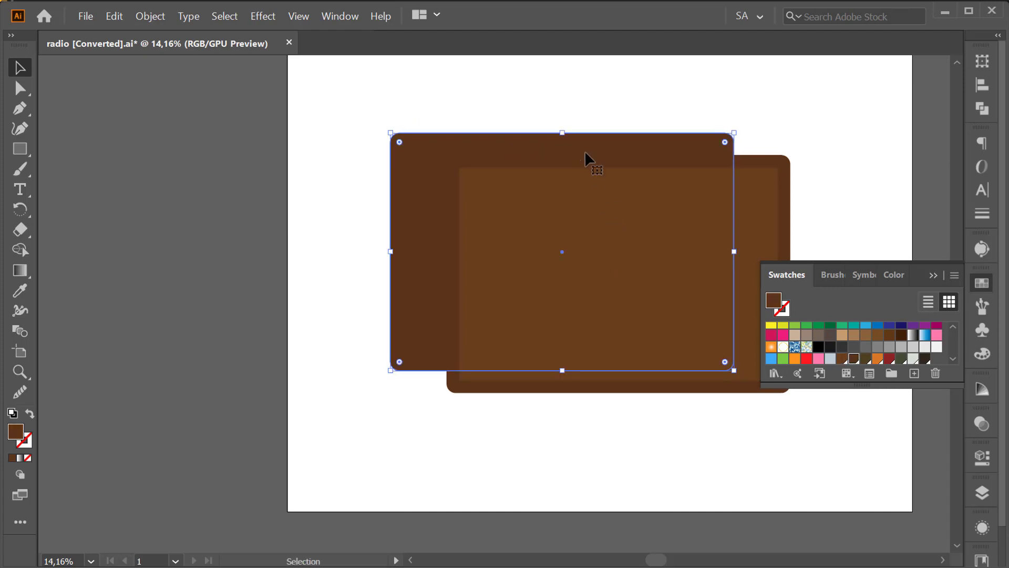
{"action": "left_click", "coordinate": [865, 358]}
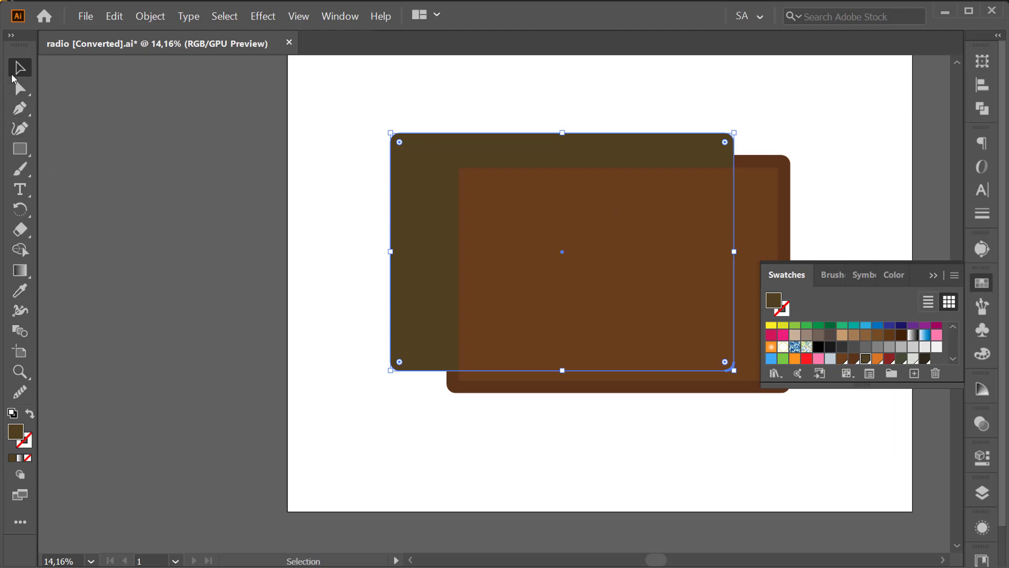
Add an anchor on the dark copy's bottom edge and pull it down-left into a slant.
{"action": "left_click", "coordinate": [20, 88]}
{"action": "left_click", "coordinate": [186, 242]}
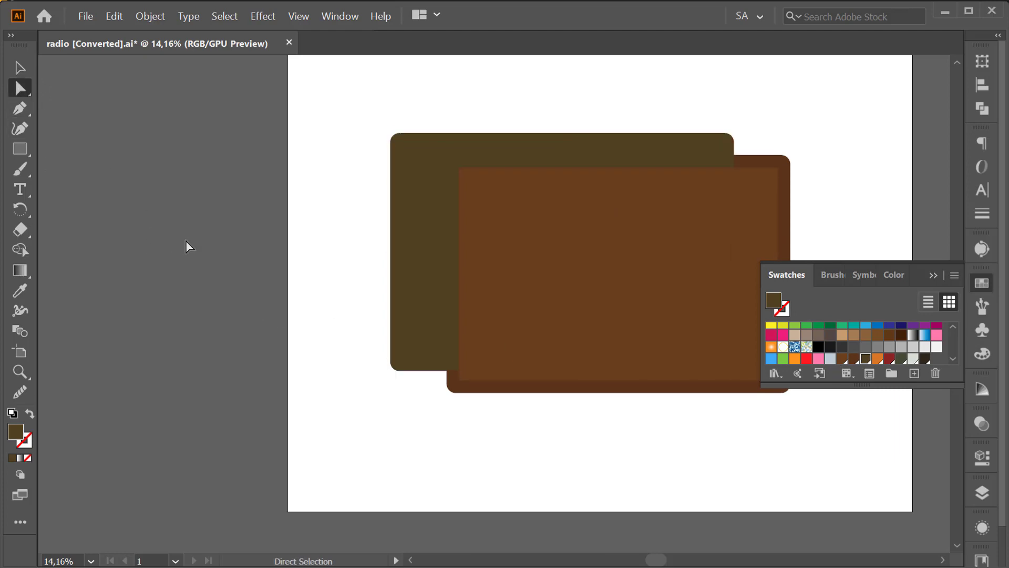
{"action": "left_click", "coordinate": [415, 327]}
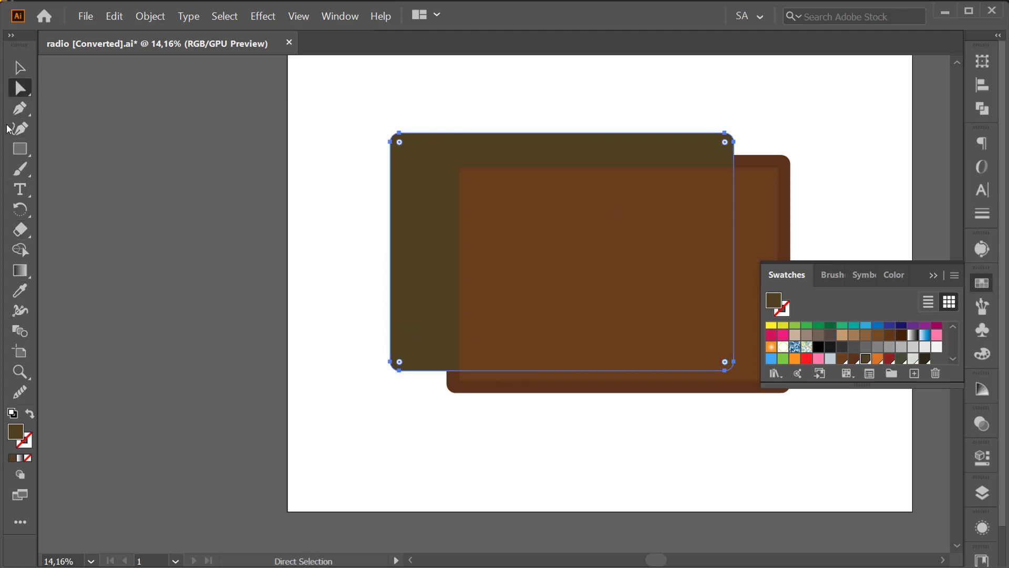
{"action": "left_click", "coordinate": [19, 108]}
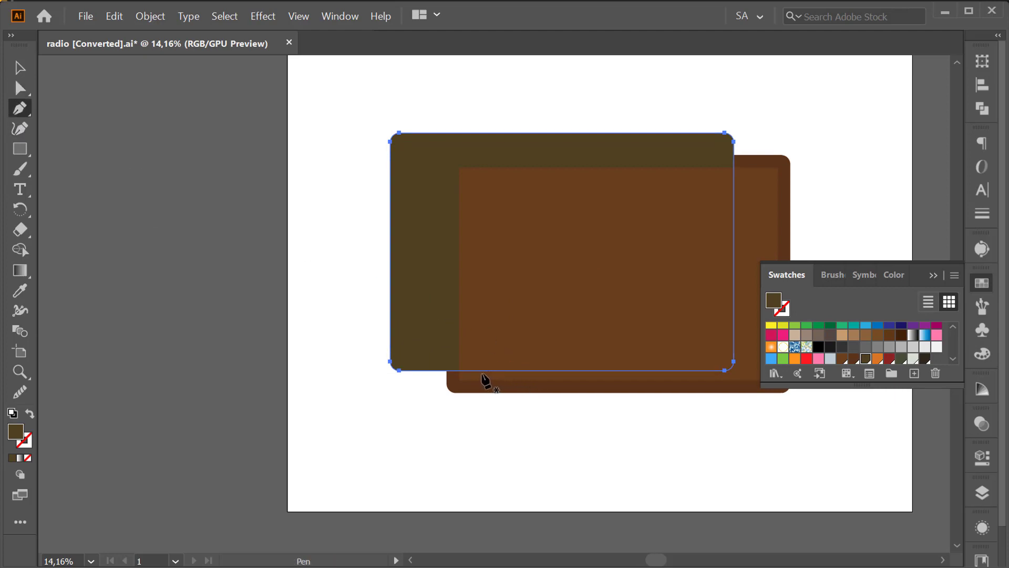
{"action": "left_click", "coordinate": [472, 370]}
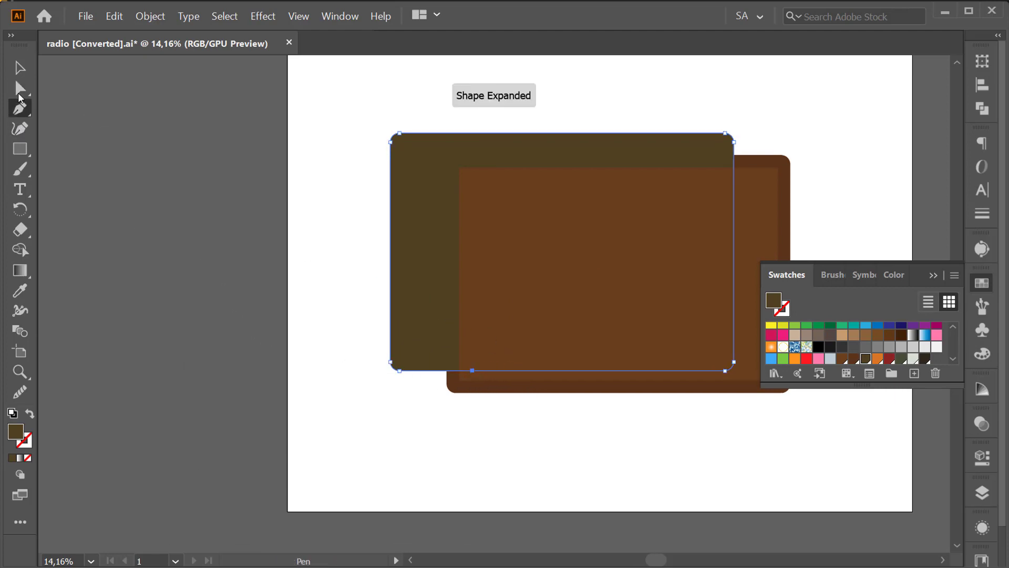
{"action": "left_click", "coordinate": [20, 88]}
{"action": "left_click_drag", "start_coordinate": [473, 370], "coordinate": [458, 397]}
{"action": "left_click", "coordinate": [492, 443]}
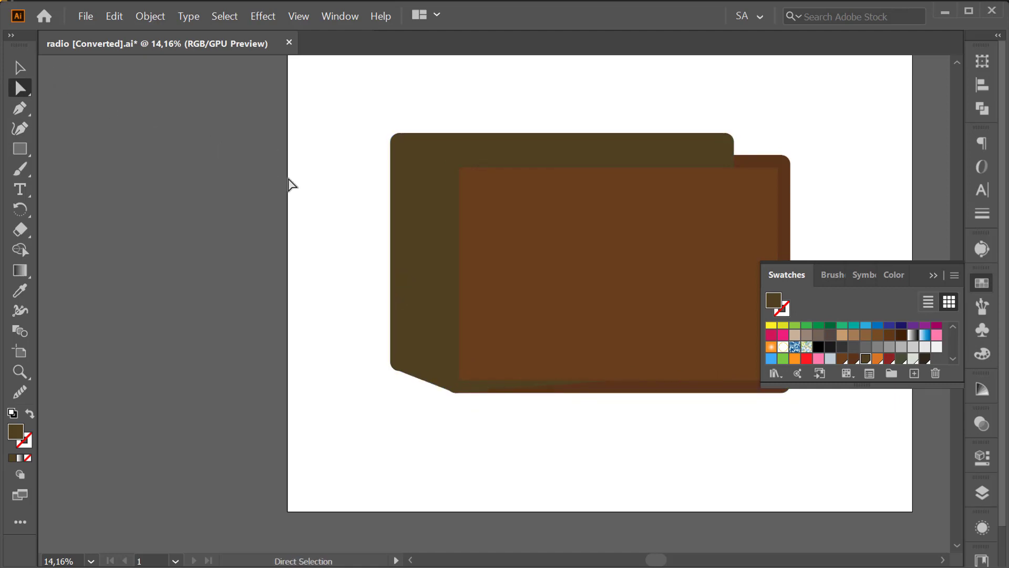
{"action": "left_click", "coordinate": [411, 216]}
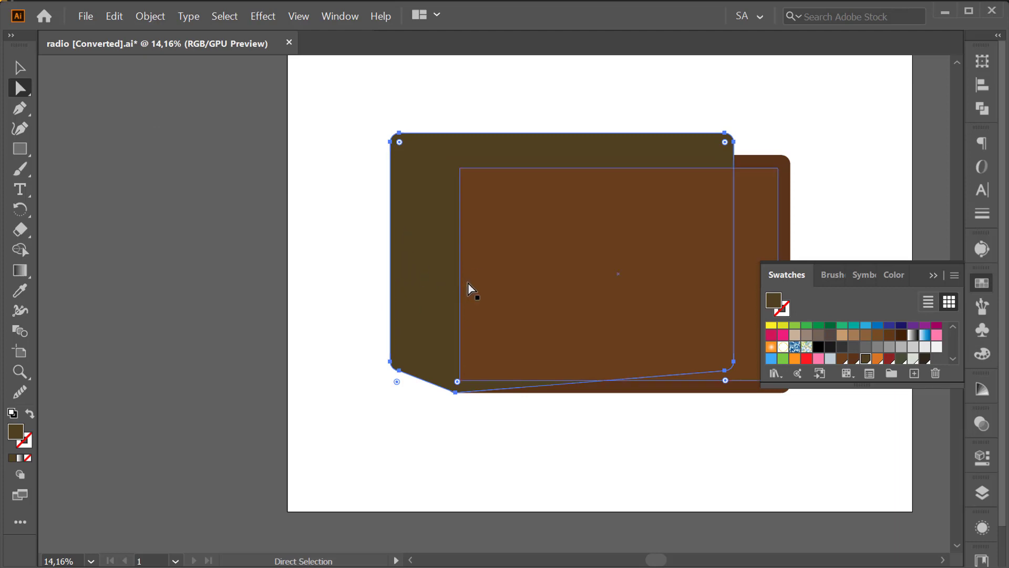
{"action": "key", "text": "ctrl+shift+bracketleft"}
{"action": "left_click", "coordinate": [748, 169]}
Send the dark side panel behind the brown front panel.
{"action": "left_click", "coordinate": [20, 68]}
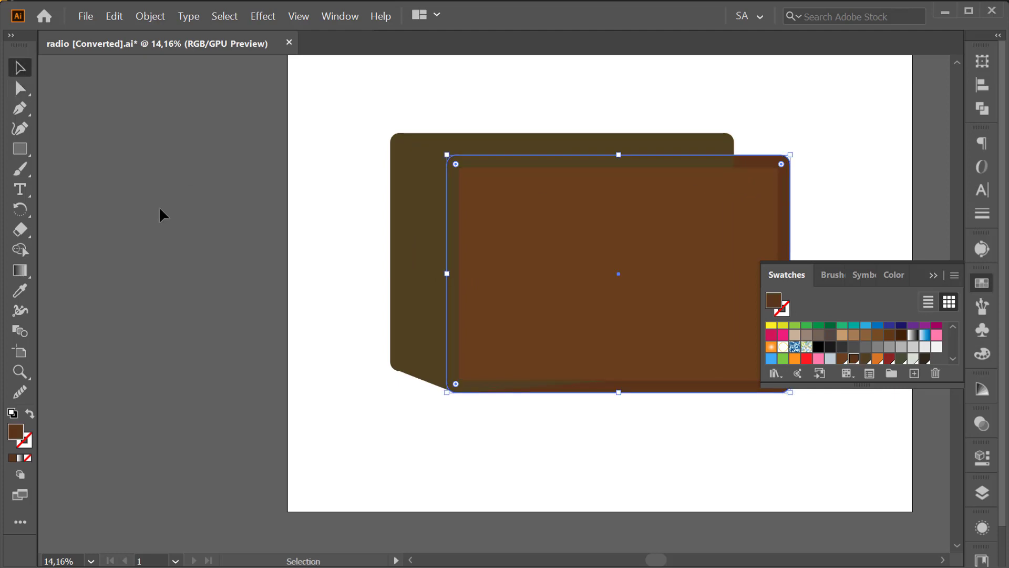
{"action": "left_click", "coordinate": [405, 220]}
{"action": "right_click", "coordinate": [405, 217]}
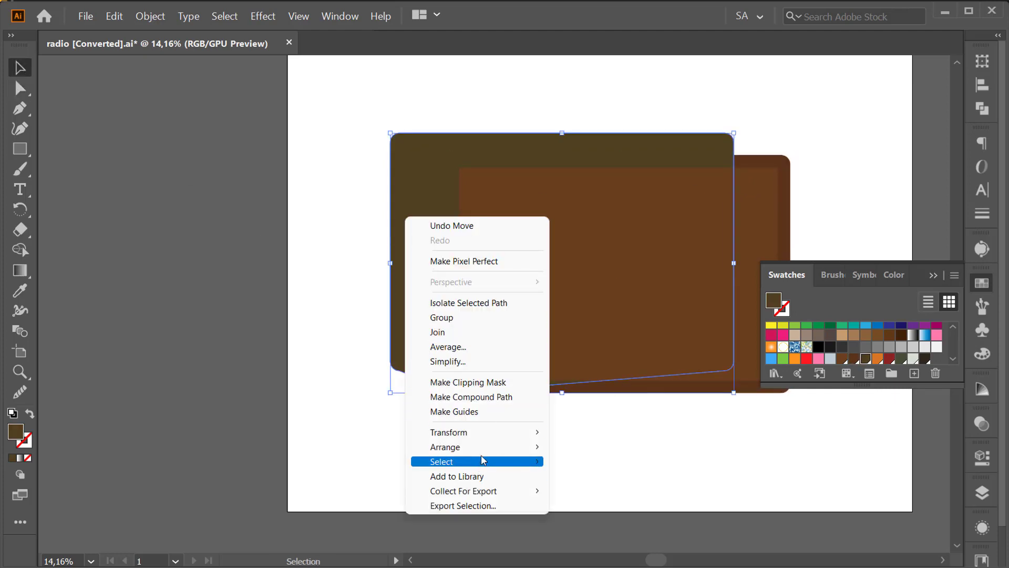
{"action": "left_click", "coordinate": [628, 490]}
Move the side panel's bottom-left anchor left and curve its handle to tilt the edge.
{"action": "key", "text": "a"}
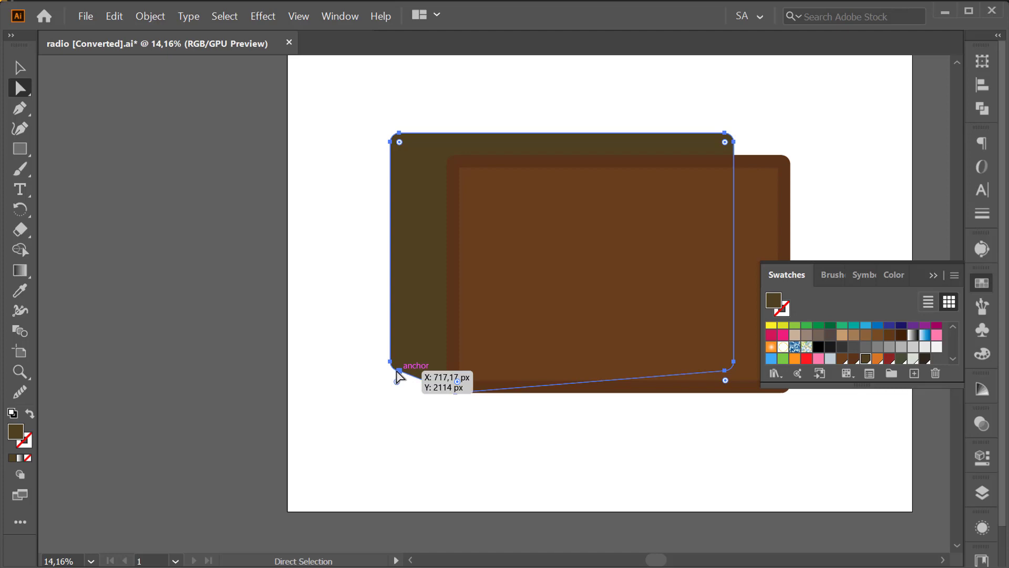
{"action": "left_click", "coordinate": [399, 372]}
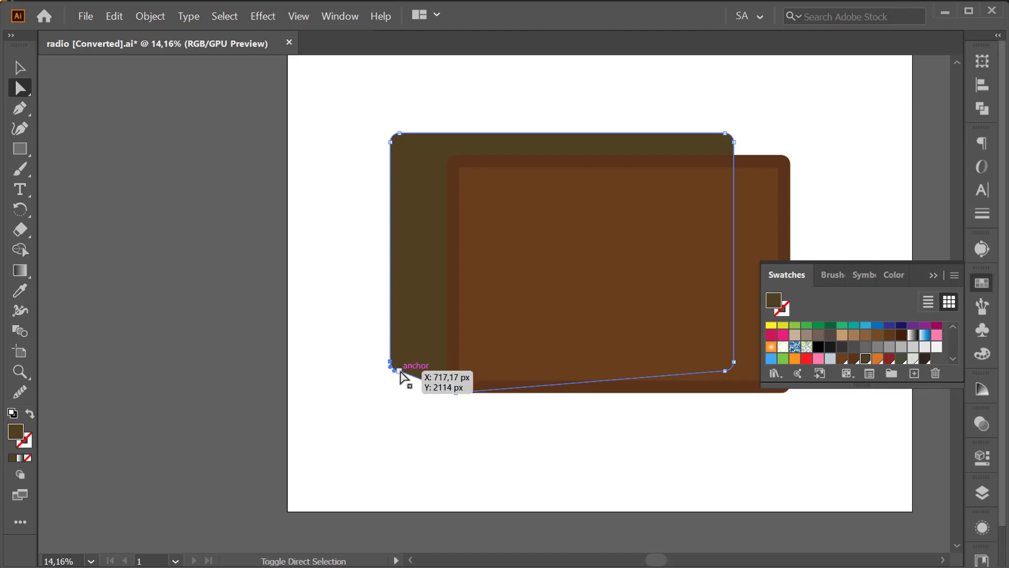
{"action": "left_click_drag", "start_coordinate": [400, 372], "coordinate": [374, 386]}
{"action": "scroll", "coordinate": [389, 368], "scroll_direction": "up", "scroll_amount": 5}
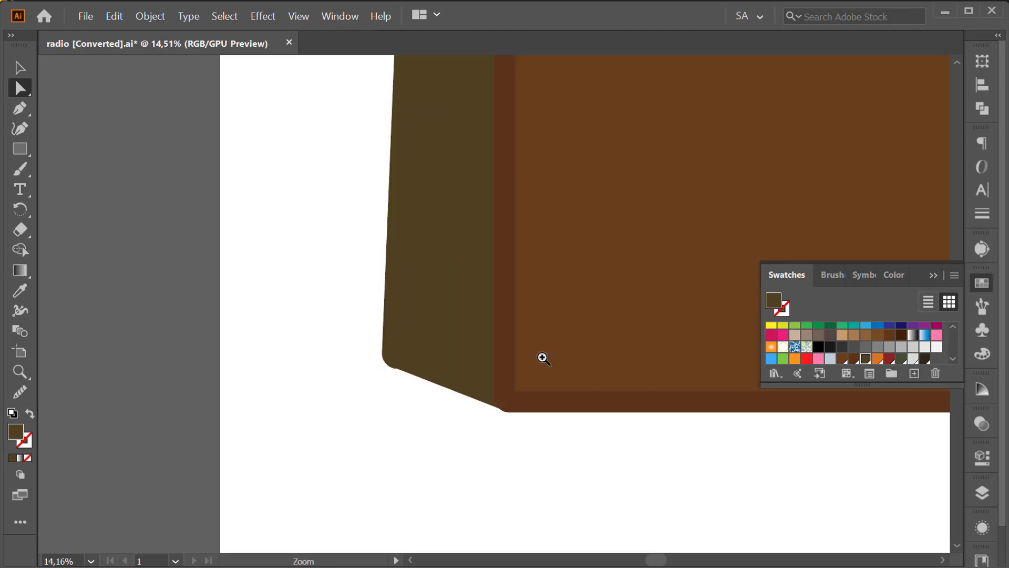
{"action": "left_click", "coordinate": [429, 374]}
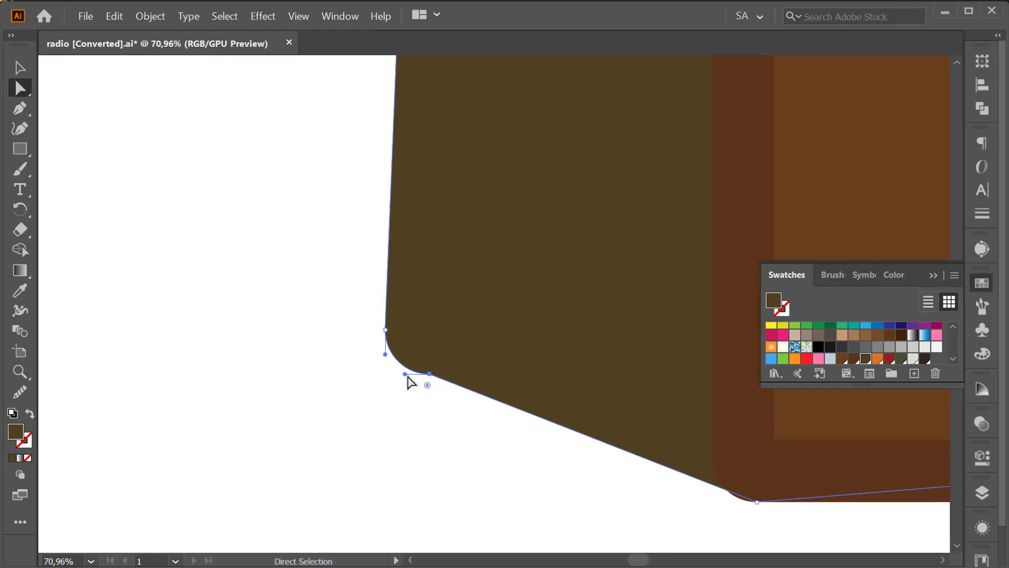
{"action": "left_click_drag", "start_coordinate": [404, 374], "coordinate": [405, 363]}
{"action": "left_click", "coordinate": [345, 387]}
{"action": "scroll", "coordinate": [385, 367], "scroll_direction": "down", "scroll_amount": 4}
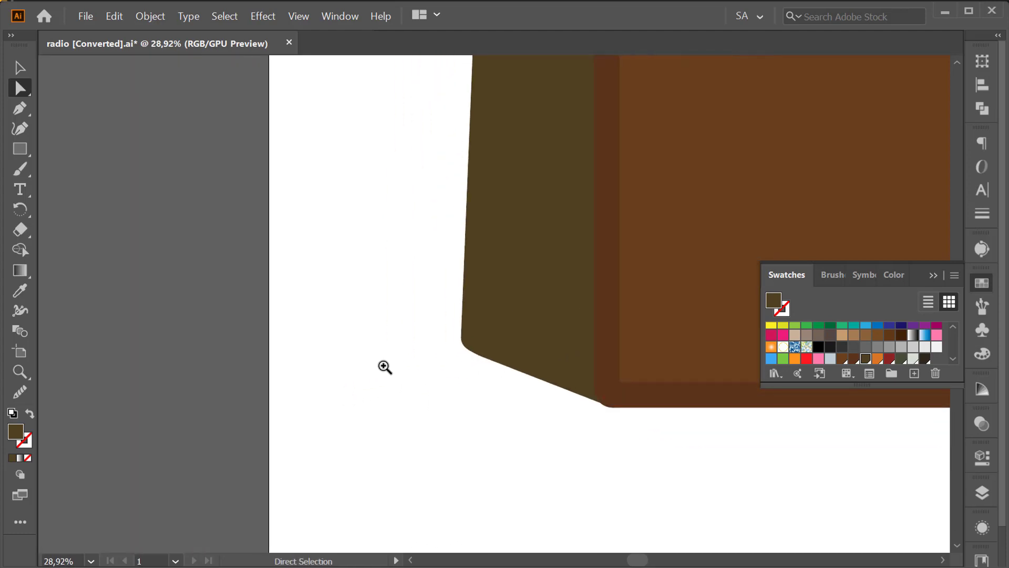
{"action": "scroll", "coordinate": [448, 436], "scroll_direction": "down", "scroll_amount": 3}
{"action": "left_click_drag", "start_coordinate": [422, 454], "coordinate": [301, 478]}
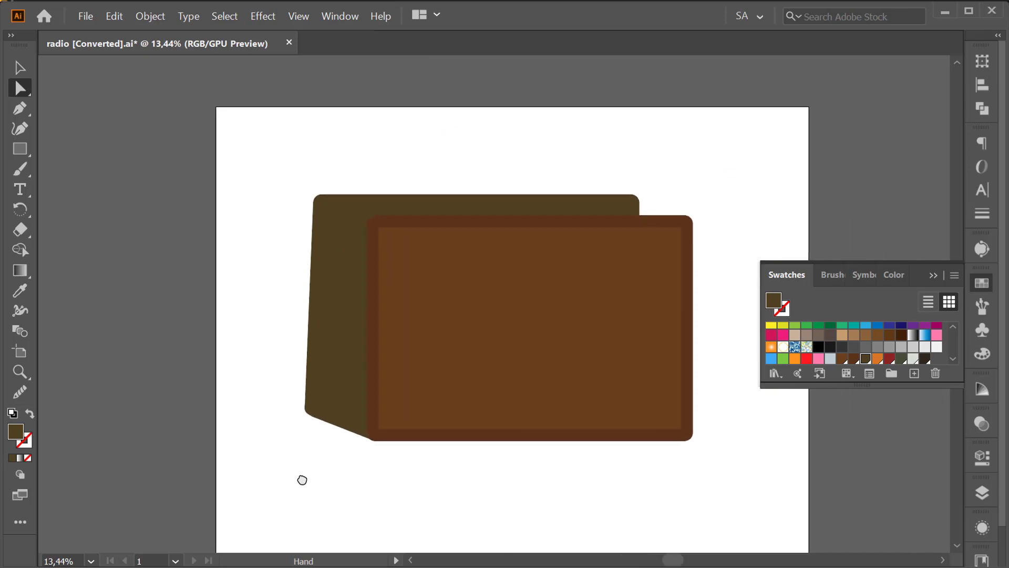
{"action": "left_click", "coordinate": [616, 207]}
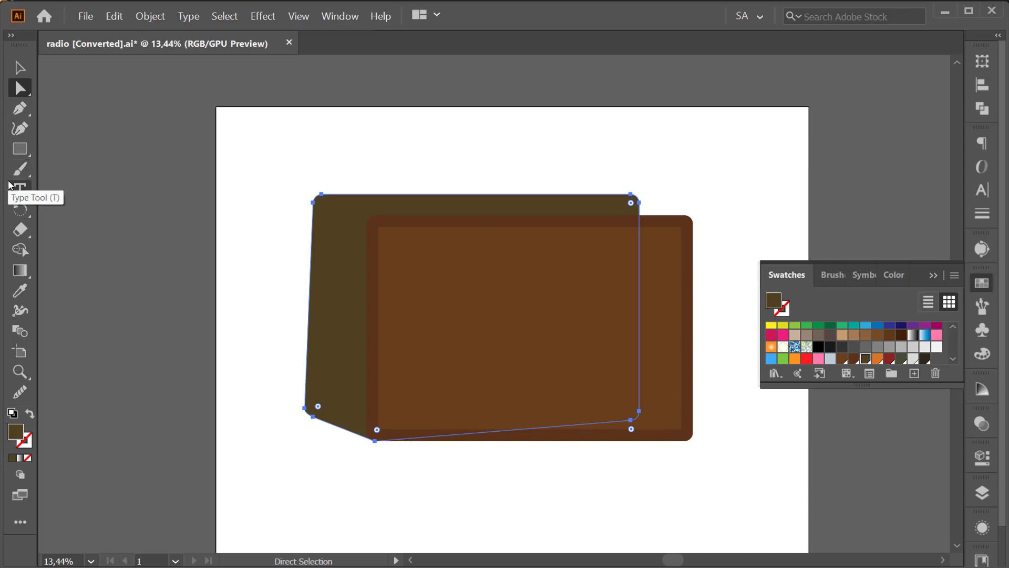
Add an anchor on the side panel's right edge and move it to the front panel's top-right corner.
{"action": "left_click", "coordinate": [20, 108]}
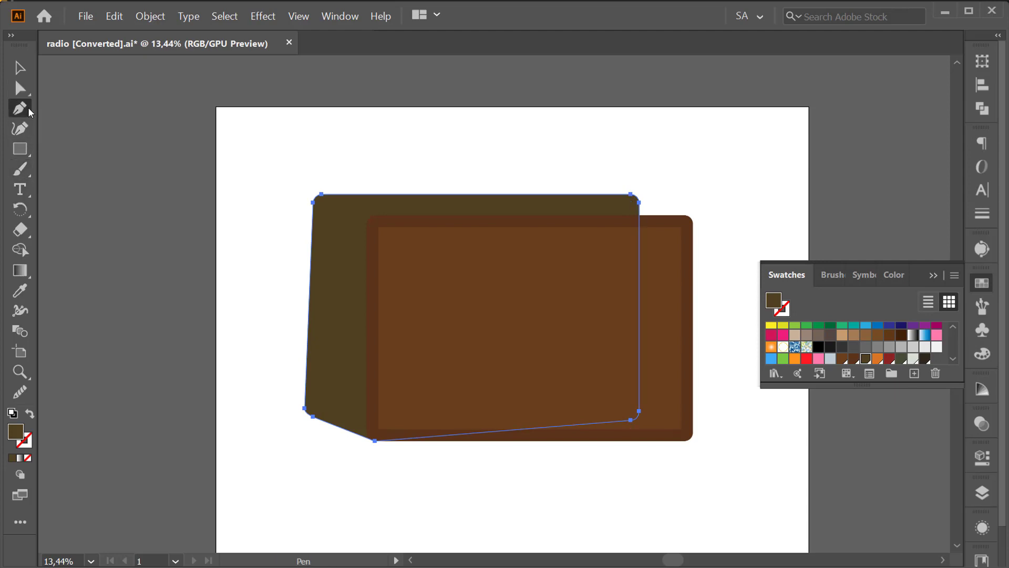
{"action": "left_click", "coordinate": [638, 237]}
{"action": "key", "text": "a"}
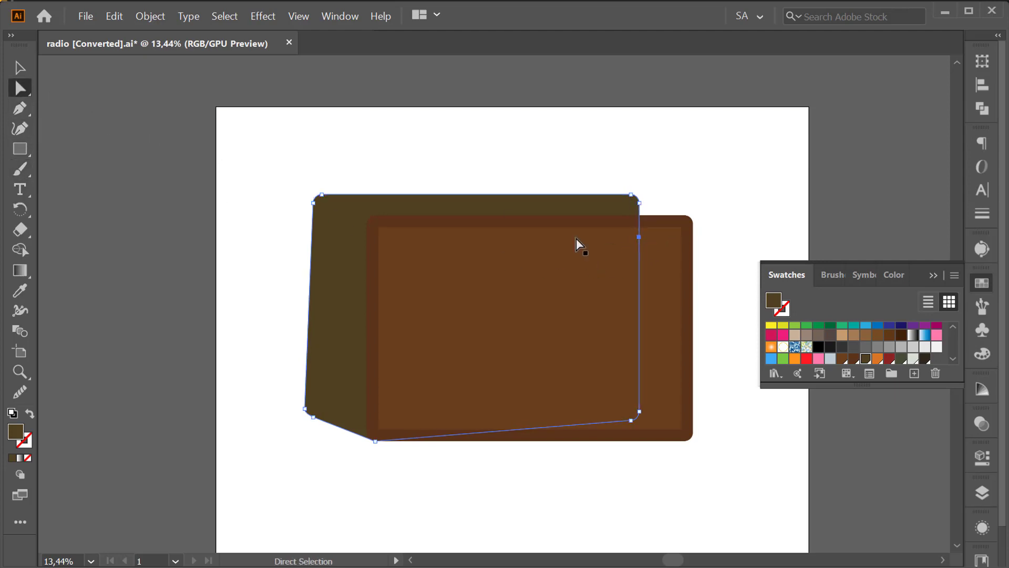
{"action": "mouse_move", "coordinate": [638, 237]}
{"action": "left_mouse_down"}
{"action": "mouse_move", "coordinate": [690, 218]}
{"action": "mouse_move", "coordinate": [742, 226]}
{"action": "left_mouse_up"}
{"action": "left_click", "coordinate": [716, 221]}
Smooth the bend where the side panel's top starts sloping down.
{"action": "left_click", "coordinate": [676, 207]}
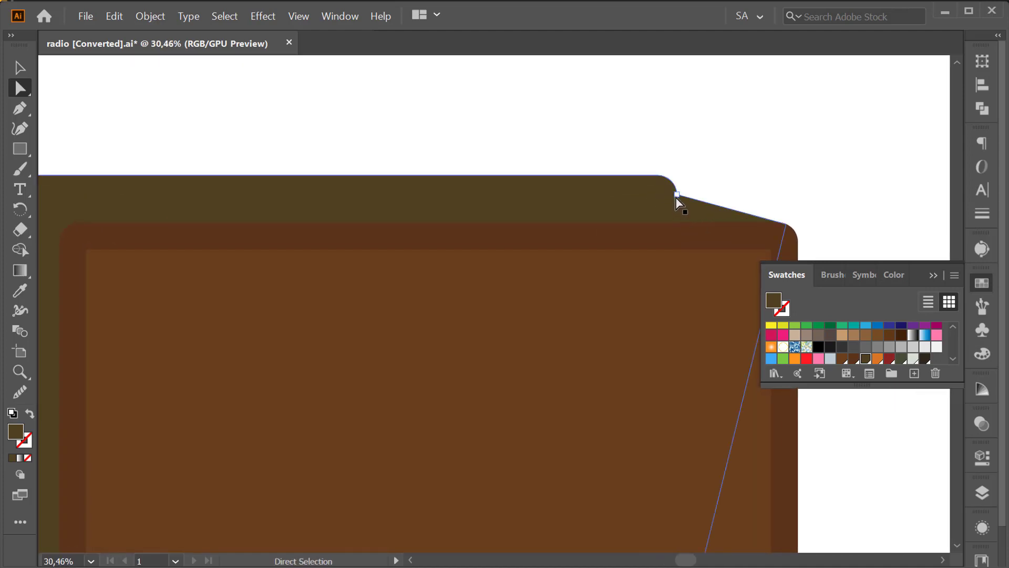
{"action": "left_click", "coordinate": [676, 198]}
{"action": "left_click_drag", "start_coordinate": [679, 194], "coordinate": [684, 174]}
{"action": "left_click_drag", "start_coordinate": [677, 176], "coordinate": [678, 184]}
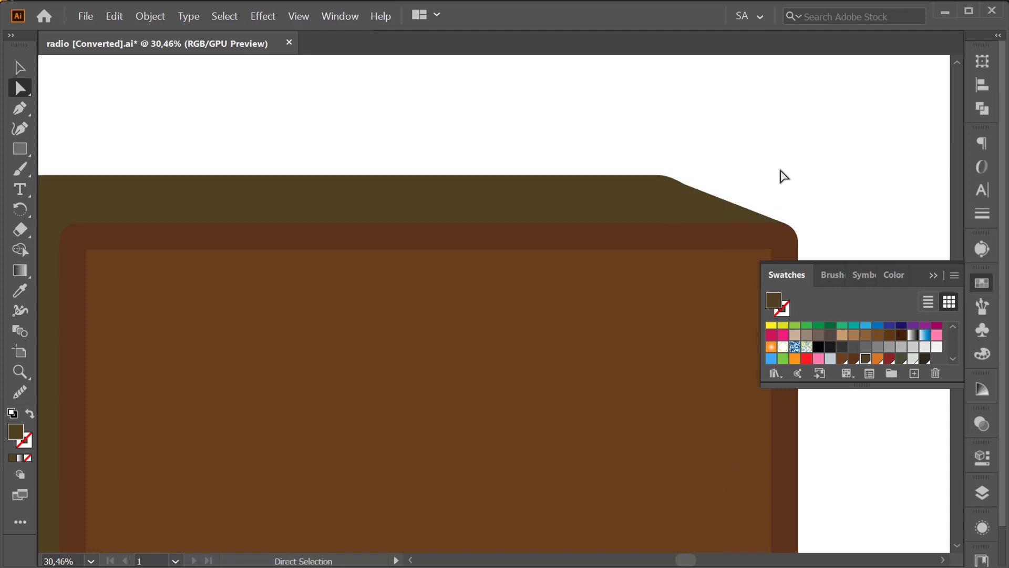
{"action": "left_click_drag", "start_coordinate": [684, 193], "coordinate": [849, 197]}
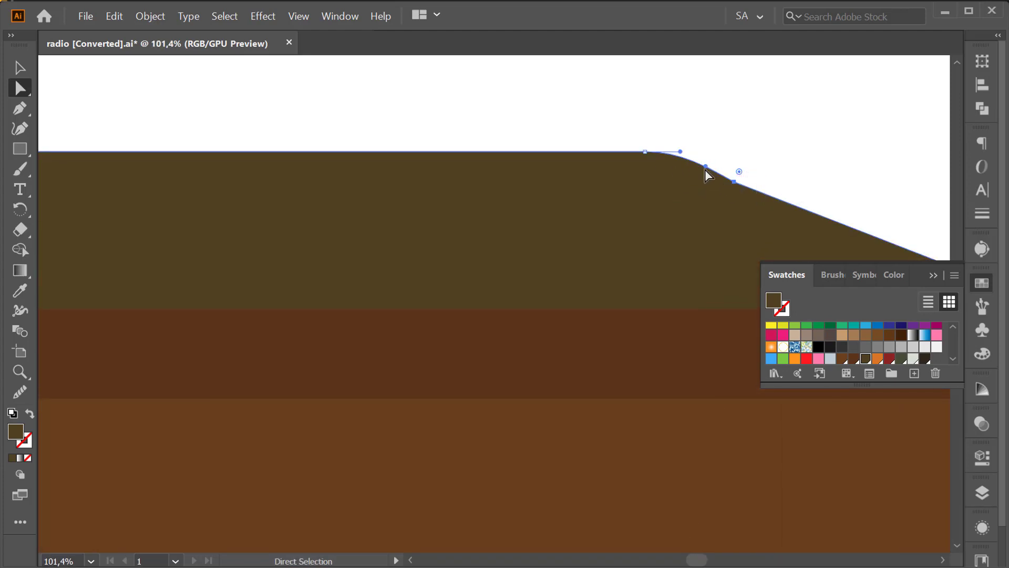
{"action": "mouse_move", "coordinate": [705, 166]}
{"action": "left_mouse_down"}
{"action": "mouse_move", "coordinate": [712, 160]}
{"action": "mouse_move", "coordinate": [712, 170]}
{"action": "mouse_move", "coordinate": [682, 157]}
{"action": "left_mouse_up"}
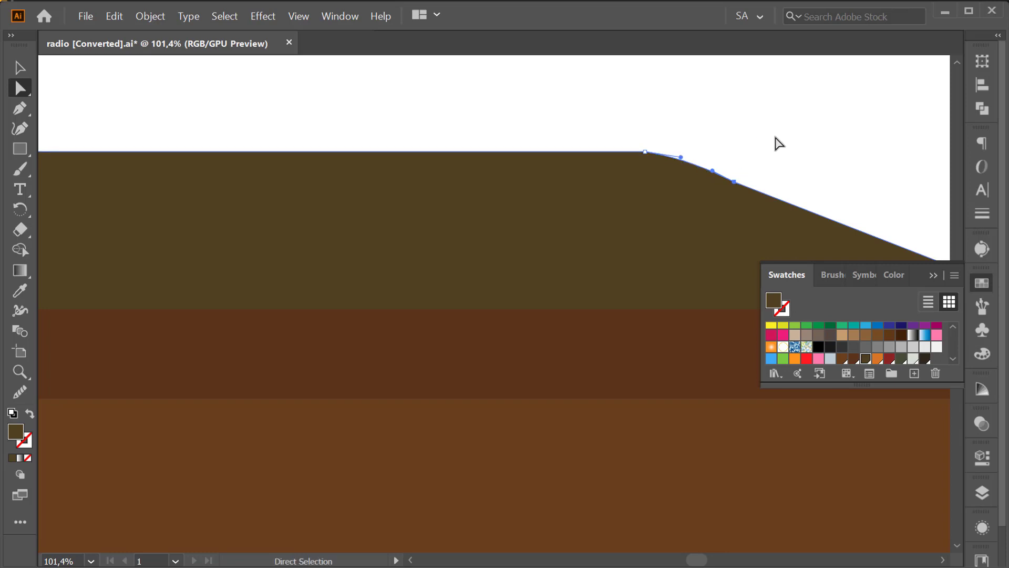
{"action": "mouse_move", "coordinate": [752, 155]}
{"action": "left_mouse_down"}
{"action": "mouse_move", "coordinate": [669, 173]}
{"action": "mouse_move", "coordinate": [484, 268]}
{"action": "left_mouse_up"}
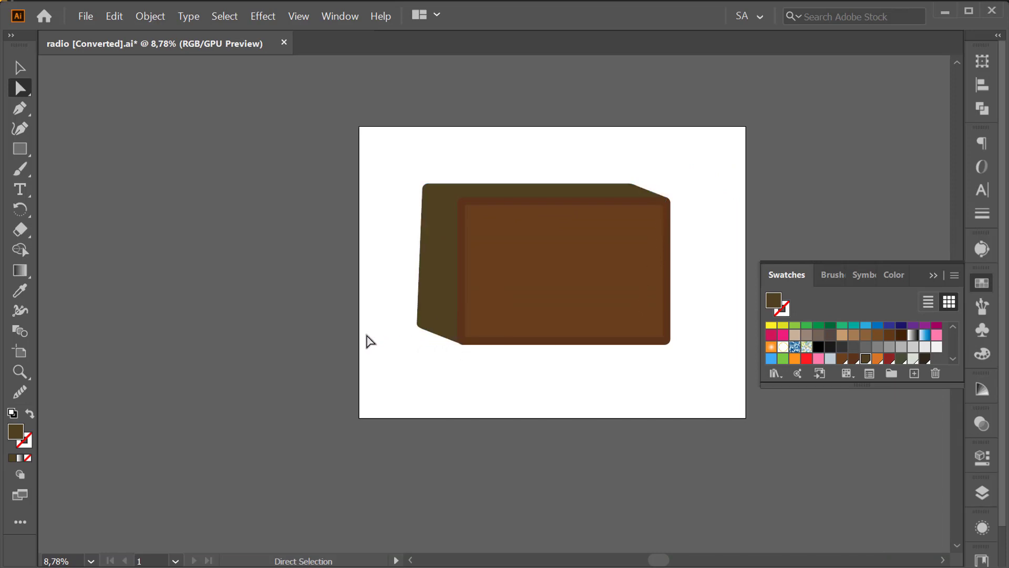
Shrink the inner brown rectangle slightly around its centre.
{"action": "key", "text": "v"}
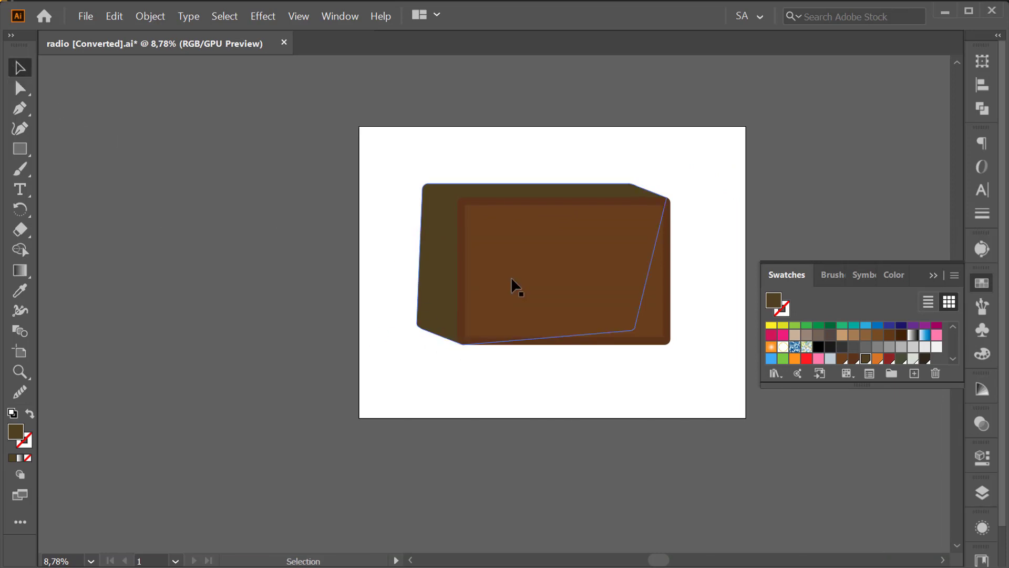
{"action": "left_click", "coordinate": [543, 274]}
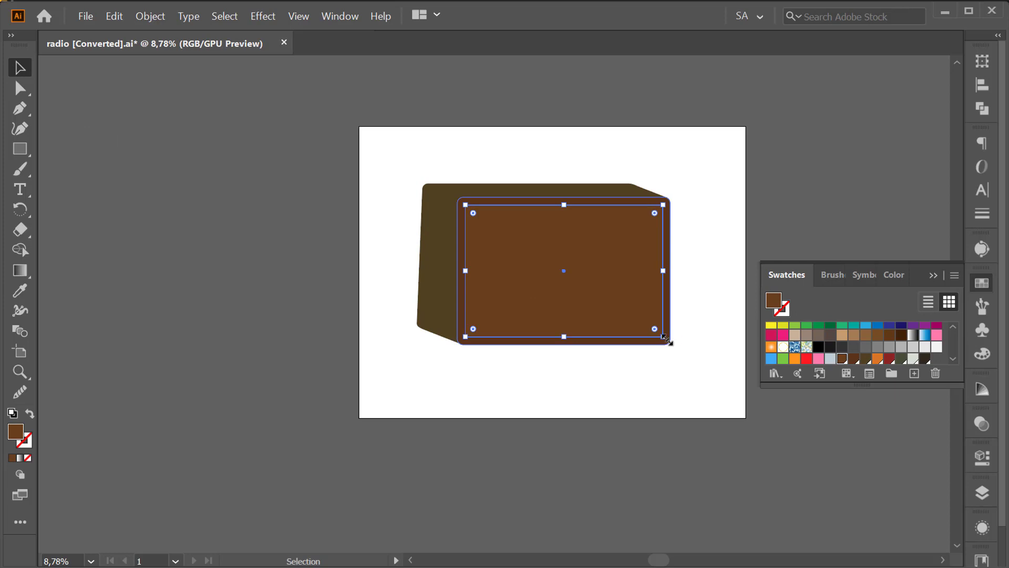
{"action": "left_click_drag", "start_coordinate": [664, 337], "coordinate": [660, 336]}
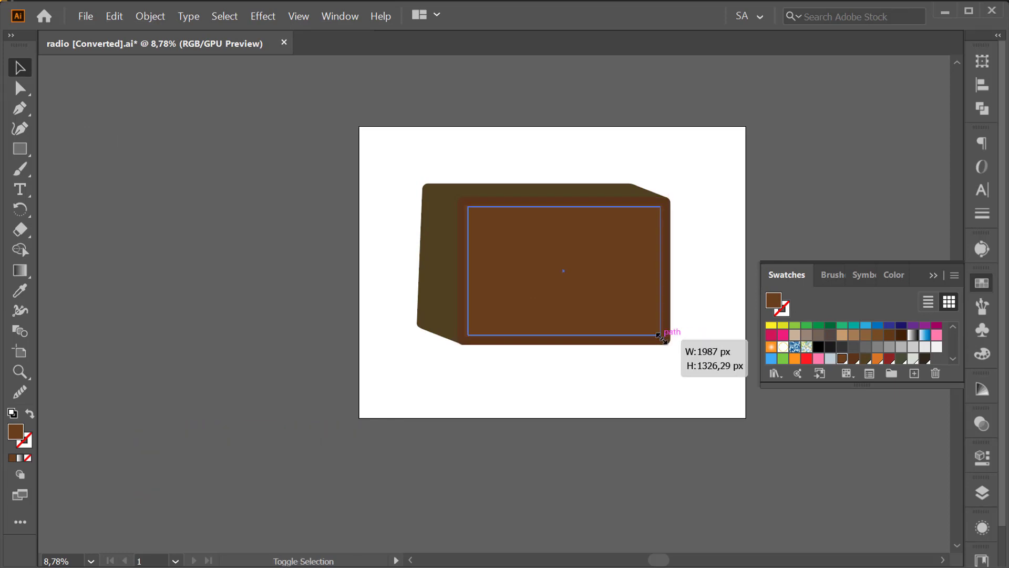
{"action": "left_click", "coordinate": [693, 308]}
{"action": "scroll", "coordinate": [640, 318], "scroll_direction": "up", "scroll_amount": 3}
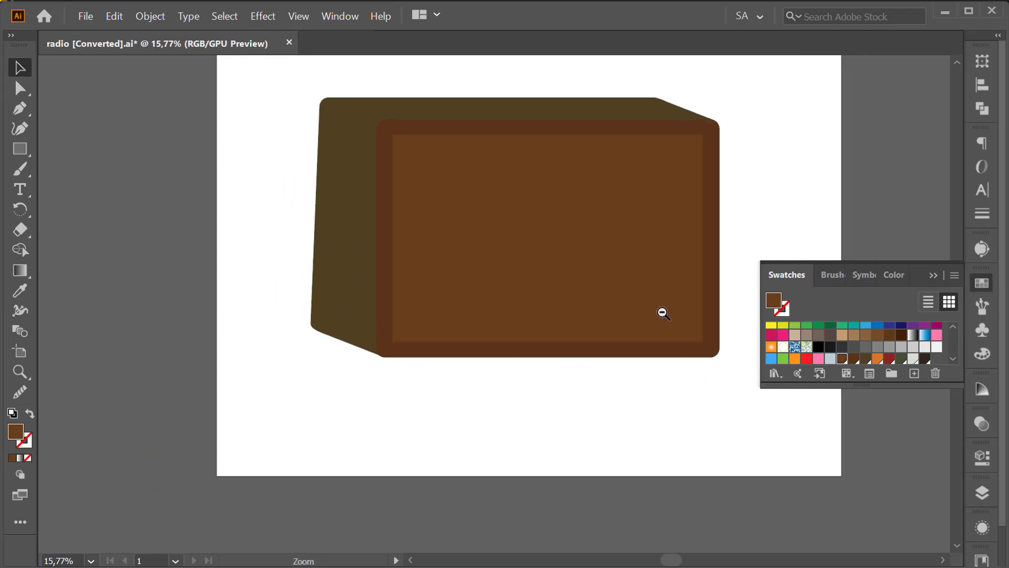
{"action": "scroll", "coordinate": [663, 313], "scroll_direction": "down", "scroll_amount": 2}
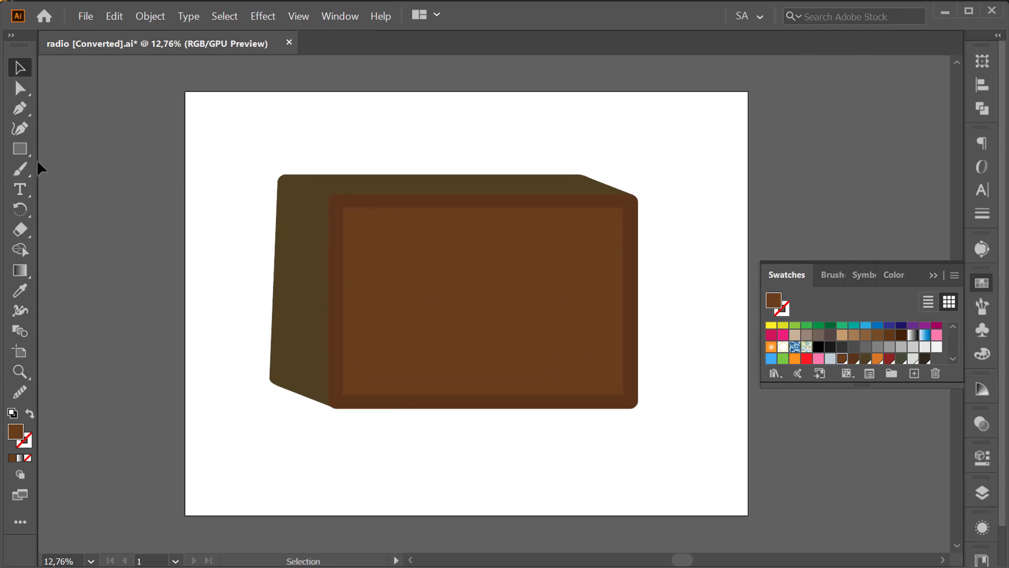
Draw a tall ellipse on the front panel and fill it light grey.
{"action": "left_click", "coordinate": [21, 150]}
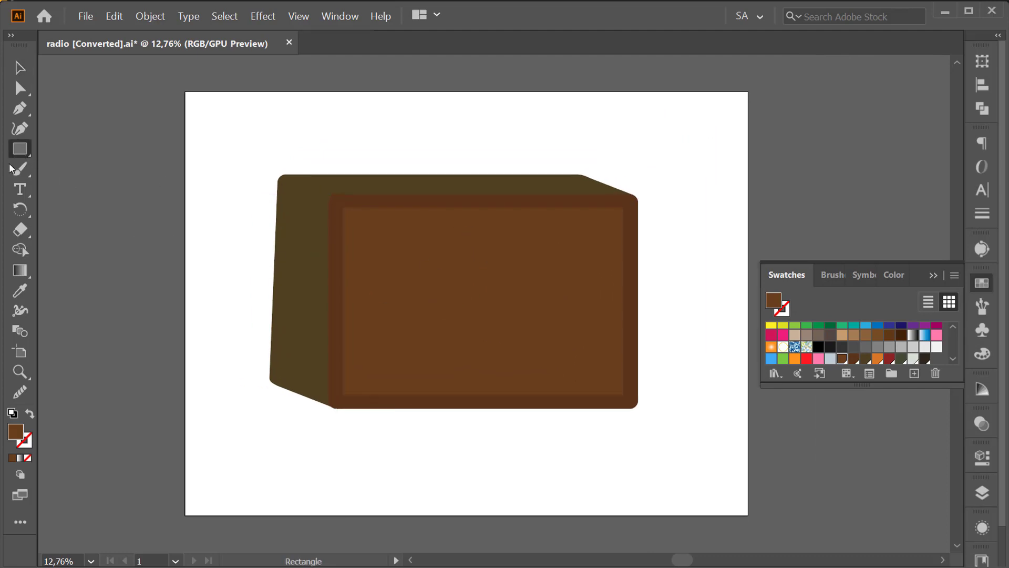
{"action": "left_click", "coordinate": [27, 149]}
{"action": "left_click", "coordinate": [90, 167]}
{"action": "left_click_drag", "start_coordinate": [482, 255], "coordinate": [550, 356]}
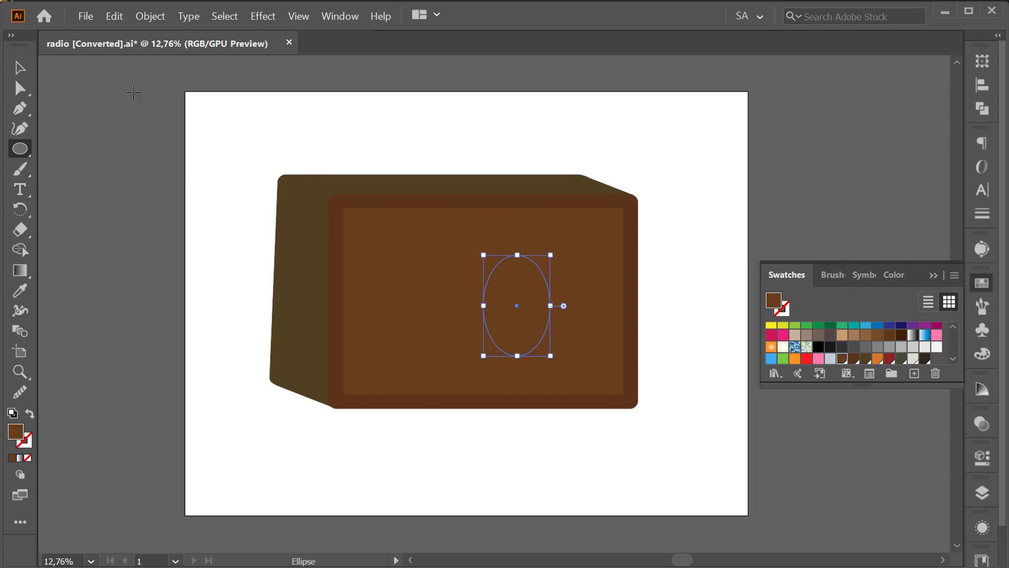
{"action": "left_click", "coordinate": [20, 67]}
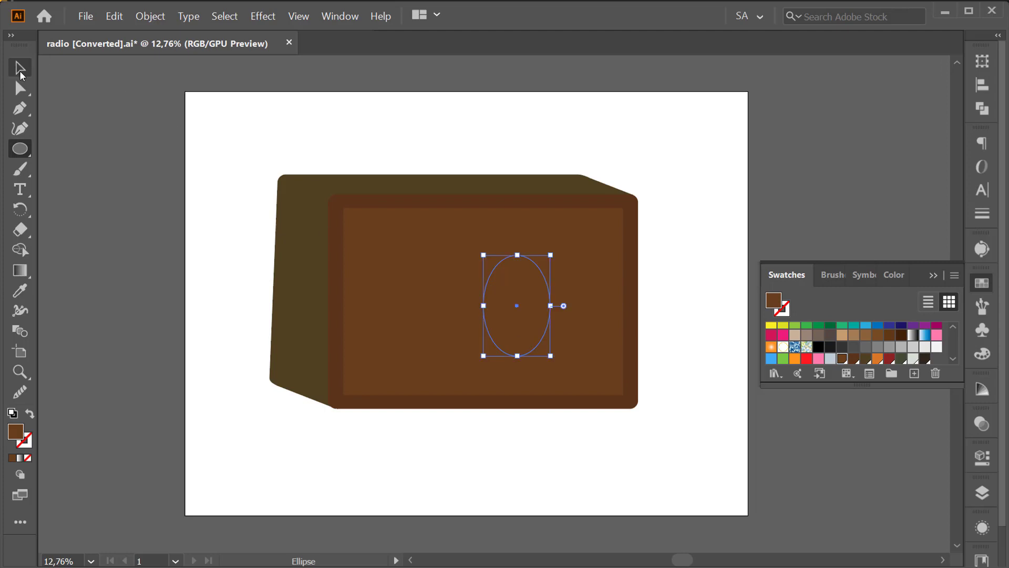
{"action": "left_click", "coordinate": [912, 359]}
Shrink the grey oval slightly and position it in the panel's upper middle.
{"action": "left_click_drag", "start_coordinate": [525, 324], "coordinate": [493, 293]}
{"action": "left_click", "coordinate": [706, 336]}
{"action": "left_click", "coordinate": [494, 293]}
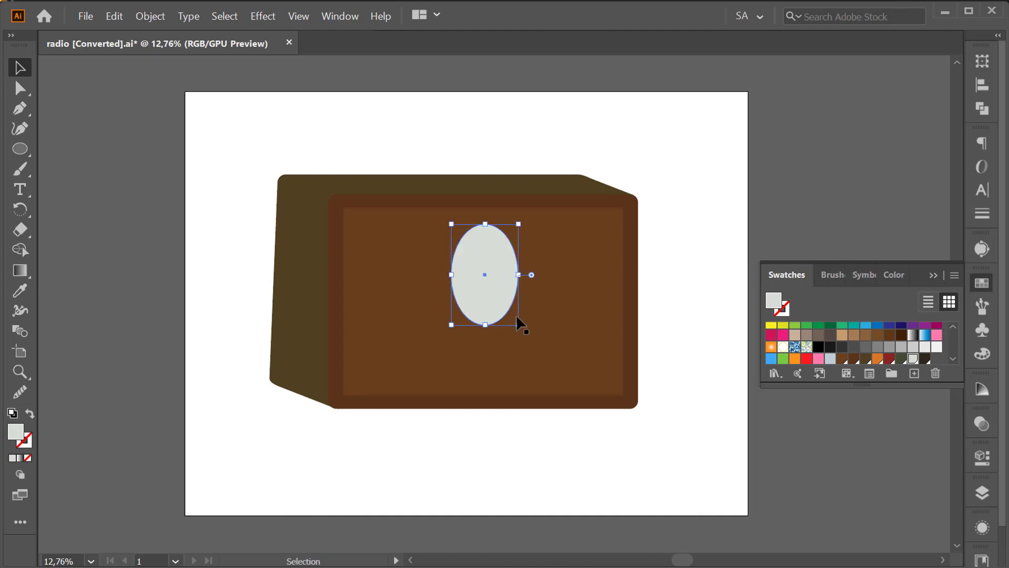
{"action": "left_click_drag", "start_coordinate": [518, 324], "coordinate": [515, 319]}
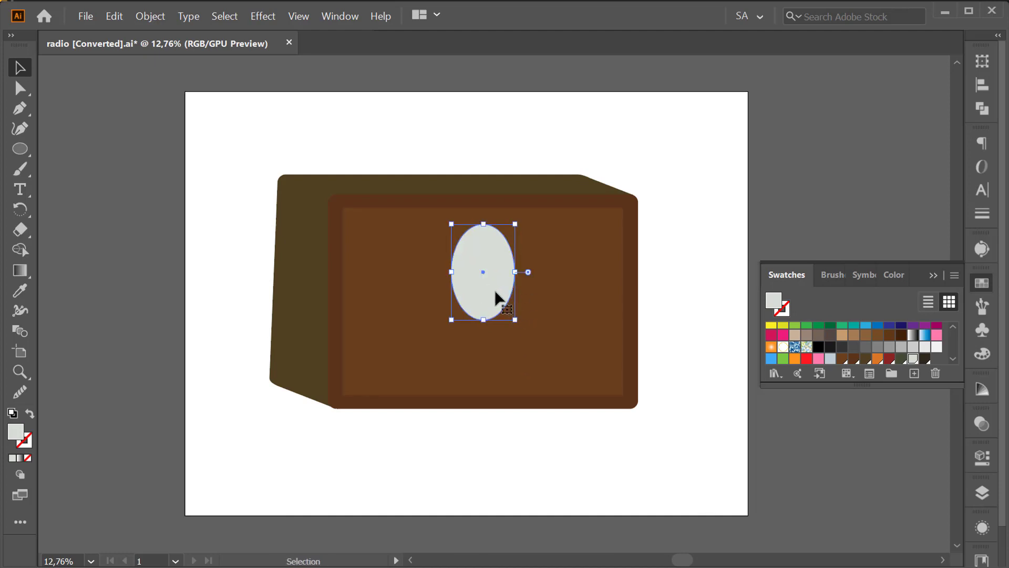
{"action": "left_click_drag", "start_coordinate": [492, 286], "coordinate": [494, 287]}
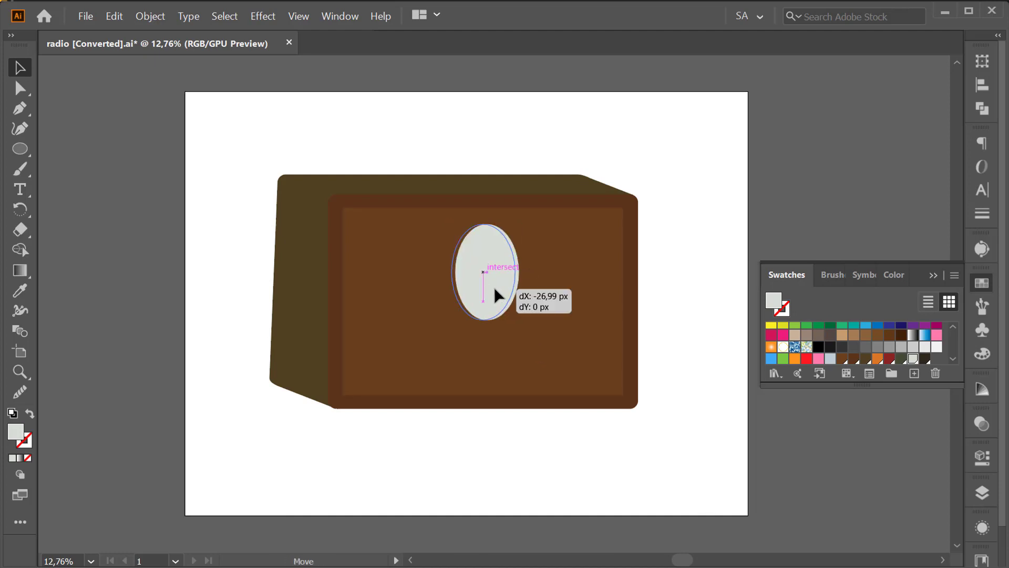
{"action": "left_click", "coordinate": [714, 295]}
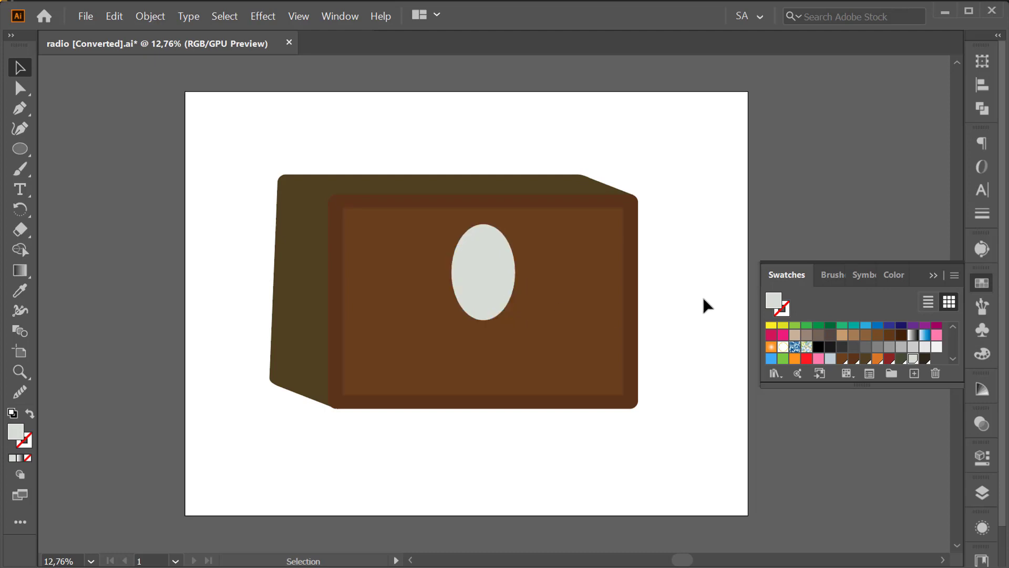
Draw a thin grey bar and round its ends into a pill.
{"action": "left_click", "coordinate": [19, 152]}
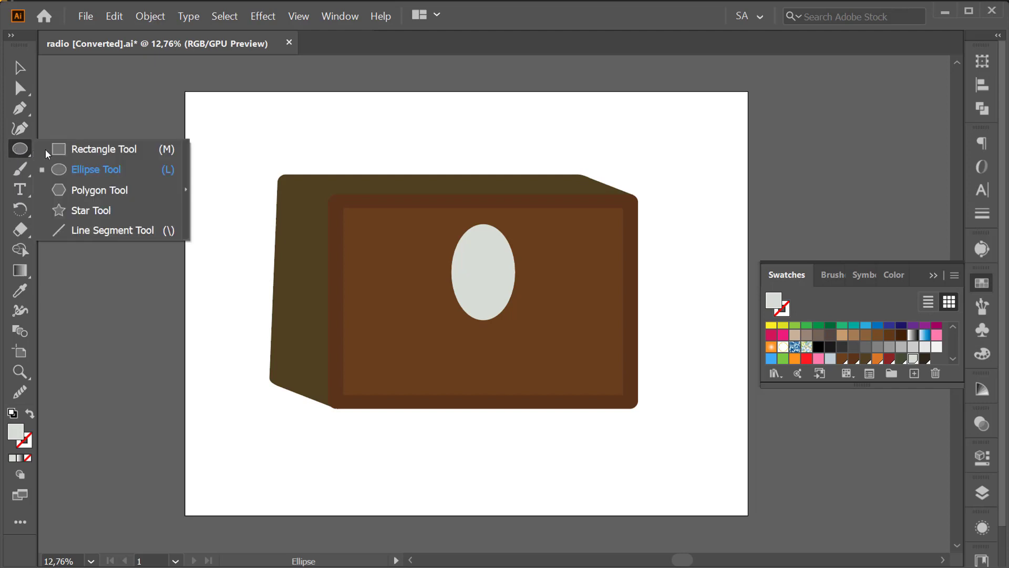
{"action": "left_click", "coordinate": [48, 151]}
{"action": "left_click_drag", "start_coordinate": [360, 225], "coordinate": [473, 234]}
{"action": "left_click", "coordinate": [21, 87]}
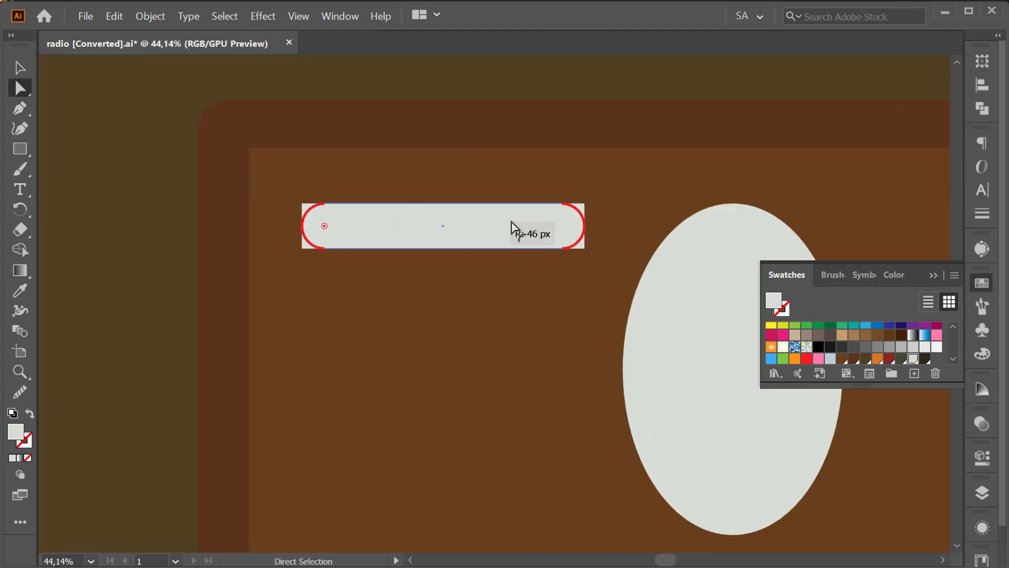
{"action": "left_click_drag", "start_coordinate": [310, 212], "coordinate": [513, 227]}
{"action": "left_click", "coordinate": [21, 69]}
Copy the pill downward into four stacked bars plus a fifth stretched across the panel.
{"action": "scroll", "coordinate": [423, 175], "scroll_direction": "down", "scroll_amount": 5}
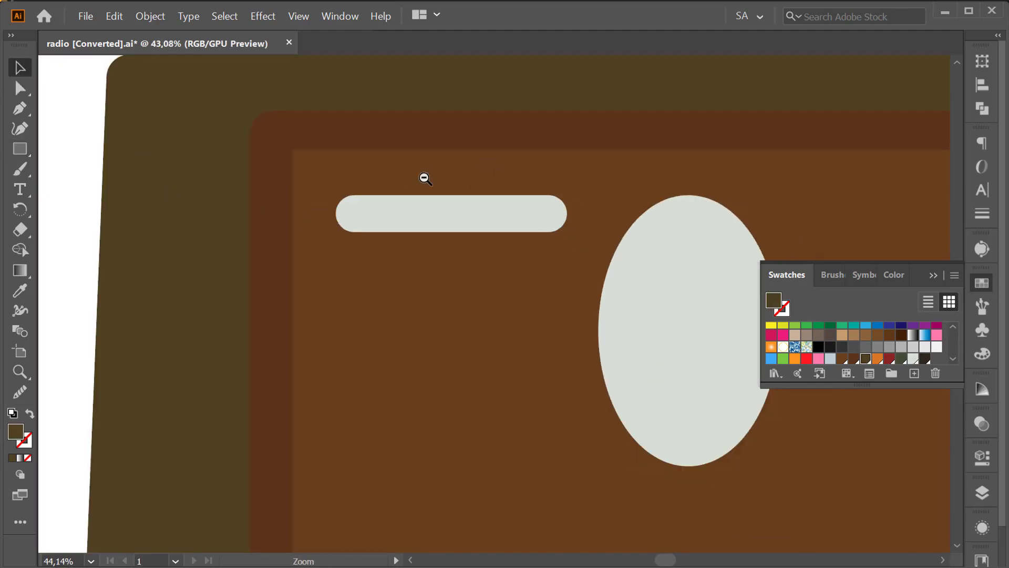
{"action": "left_click", "coordinate": [367, 192]}
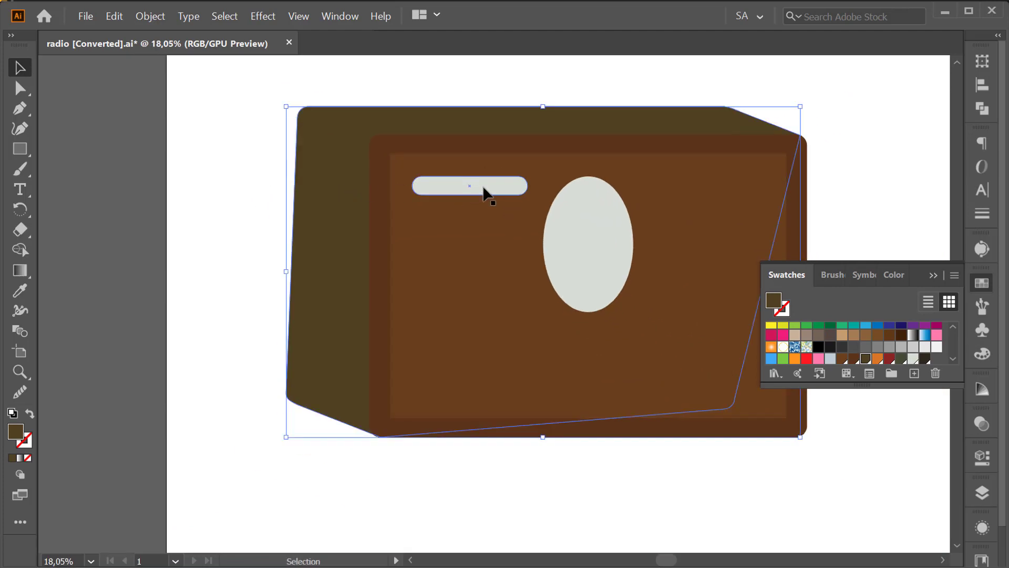
{"action": "left_click_drag", "start_coordinate": [484, 194], "coordinate": [484, 227]}
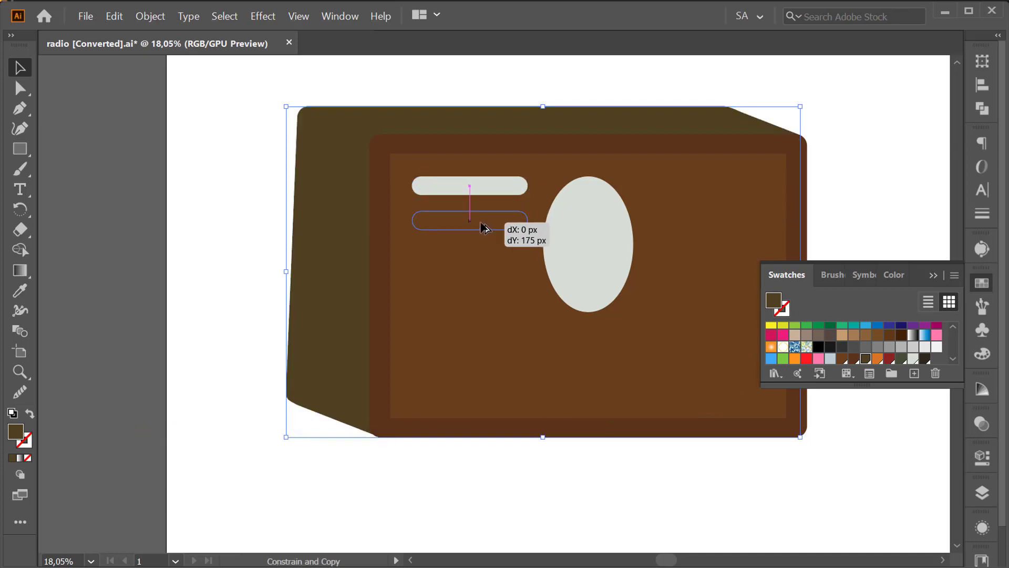
{"action": "left_click_drag", "start_coordinate": [481, 224], "coordinate": [491, 263]}
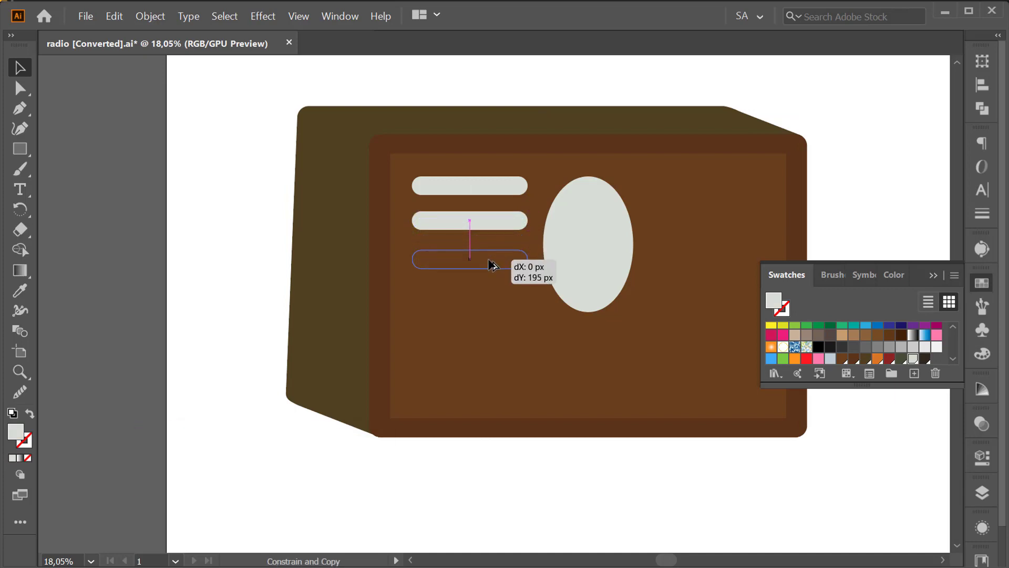
{"action": "left_click_drag", "start_coordinate": [491, 263], "coordinate": [493, 295]}
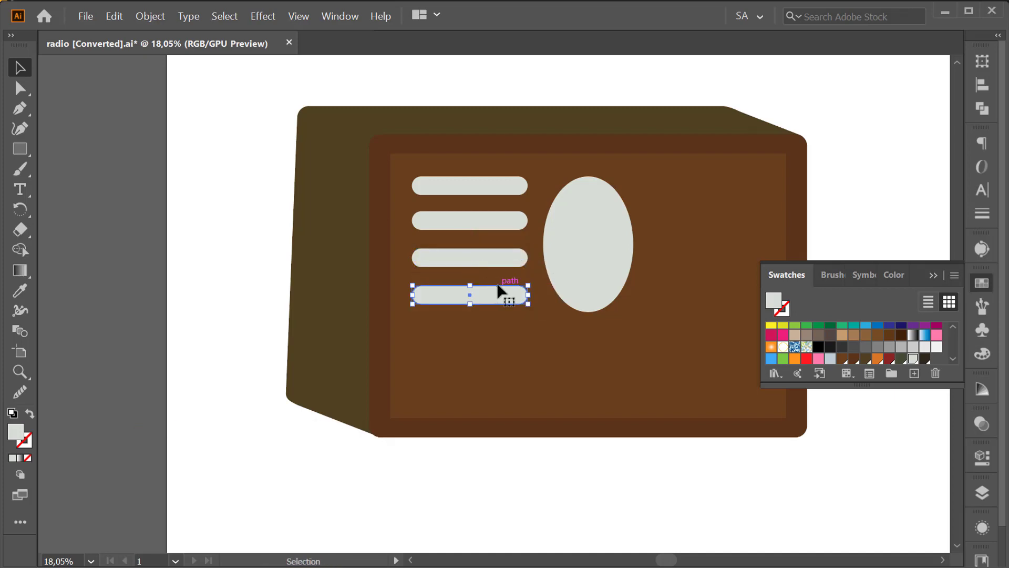
{"action": "left_click", "coordinate": [500, 325]}
{"action": "left_click", "coordinate": [496, 298]}
{"action": "left_click", "coordinate": [496, 329]}
{"action": "left_click", "coordinate": [496, 300]}
{"action": "left_click_drag", "start_coordinate": [497, 301], "coordinate": [494, 337]}
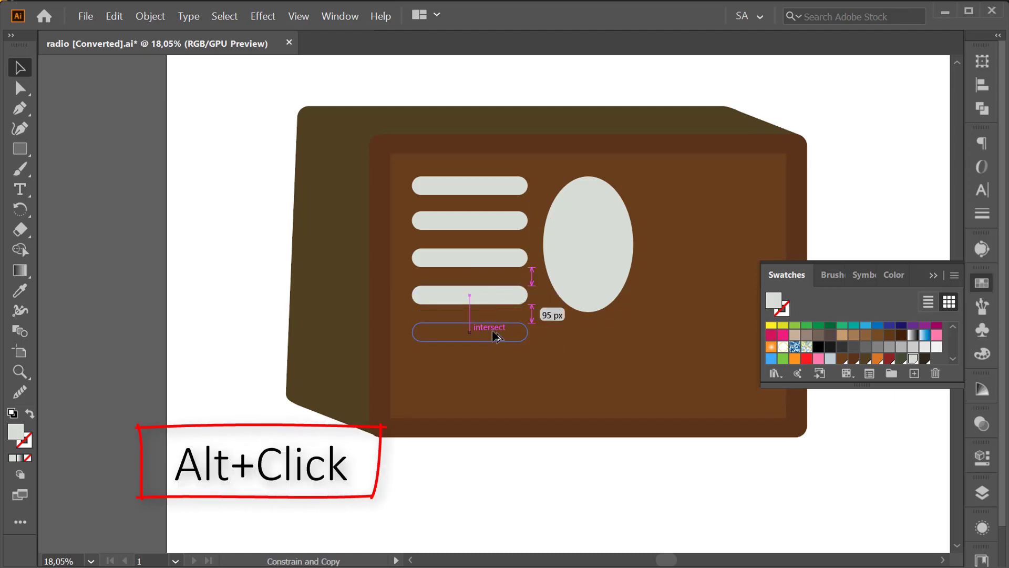
{"action": "left_click_drag", "start_coordinate": [528, 332], "coordinate": [758, 332]}
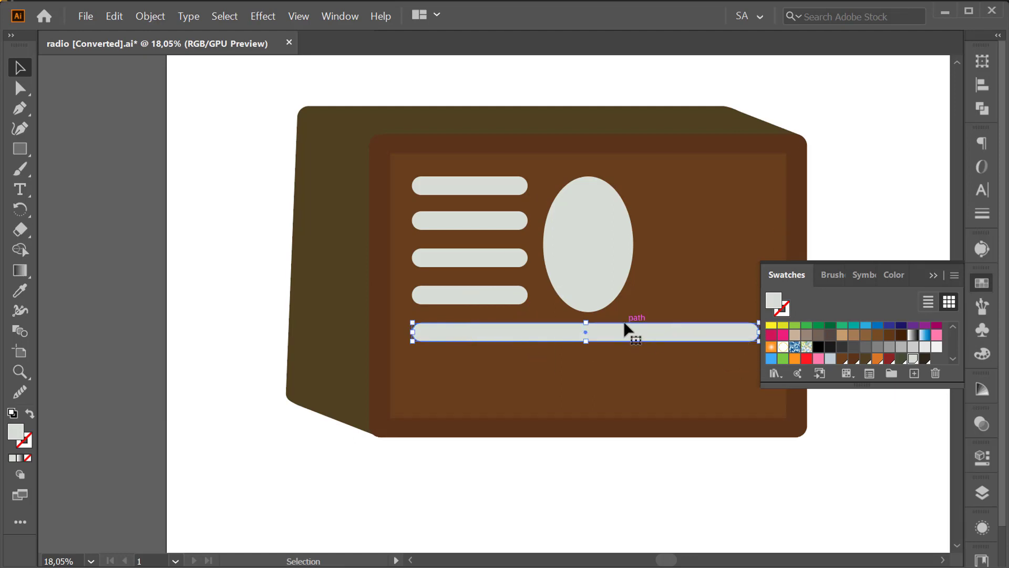
Select all five grille pills and distribute their vertical centres relative to the selection.
{"action": "left_click", "coordinate": [489, 295]}
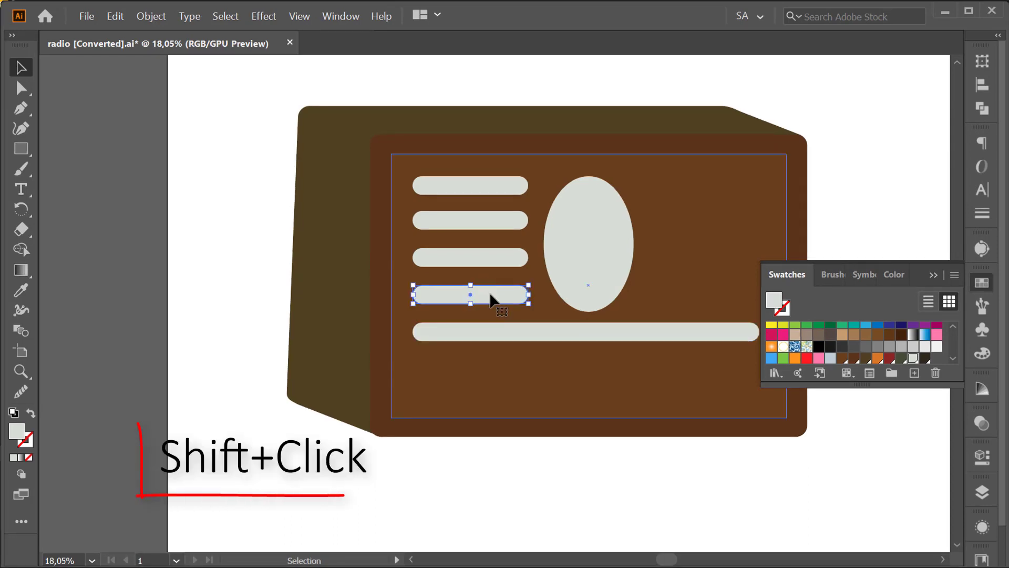
{"action": "left_click", "coordinate": [489, 331], "text": "shift"}
{"action": "left_click", "coordinate": [482, 258], "text": "shift"}
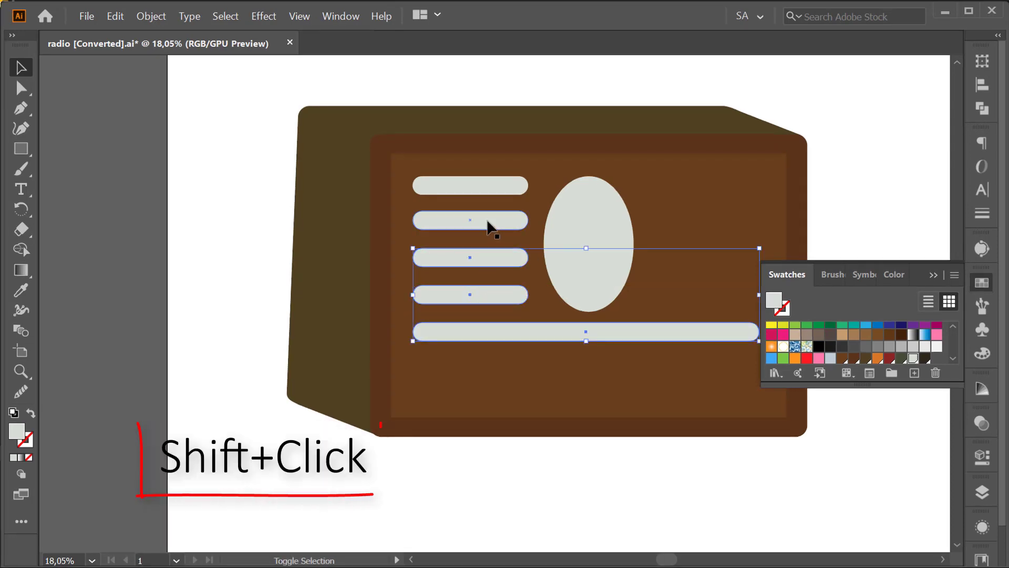
{"action": "left_click", "coordinate": [486, 220], "text": "shift"}
{"action": "left_click", "coordinate": [482, 193], "text": "shift"}
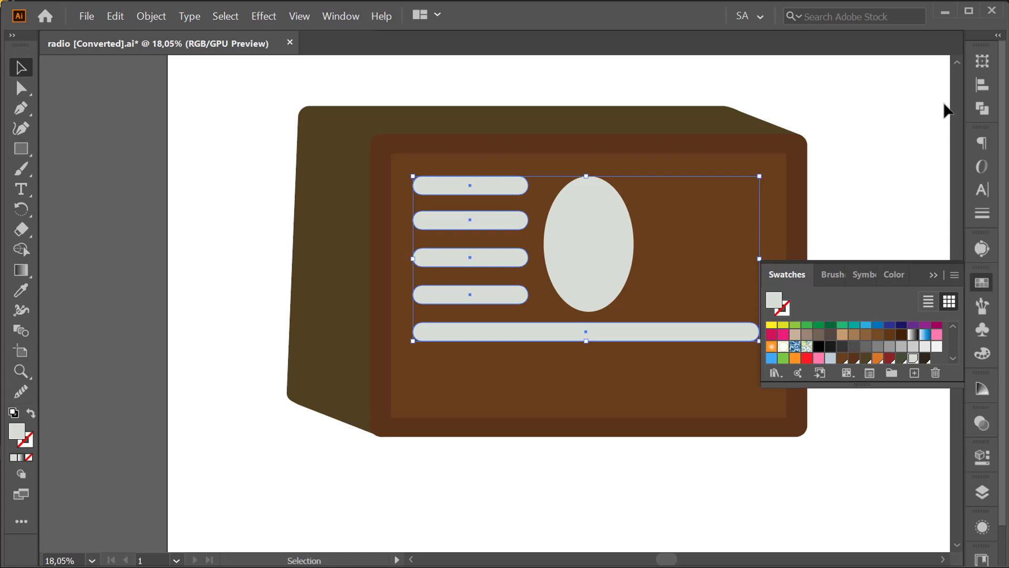
{"action": "left_click", "coordinate": [981, 86]}
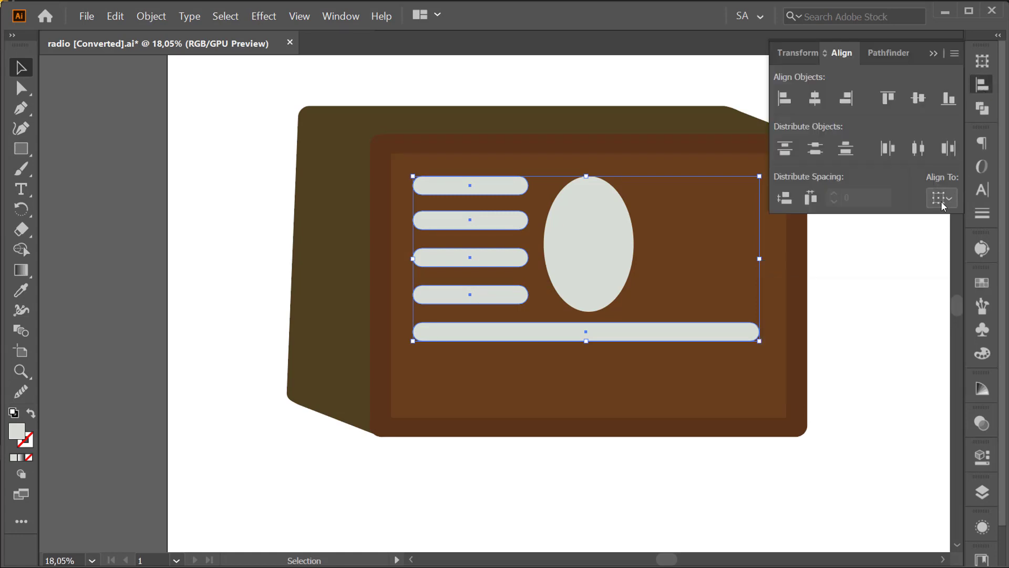
{"action": "left_click", "coordinate": [941, 201]}
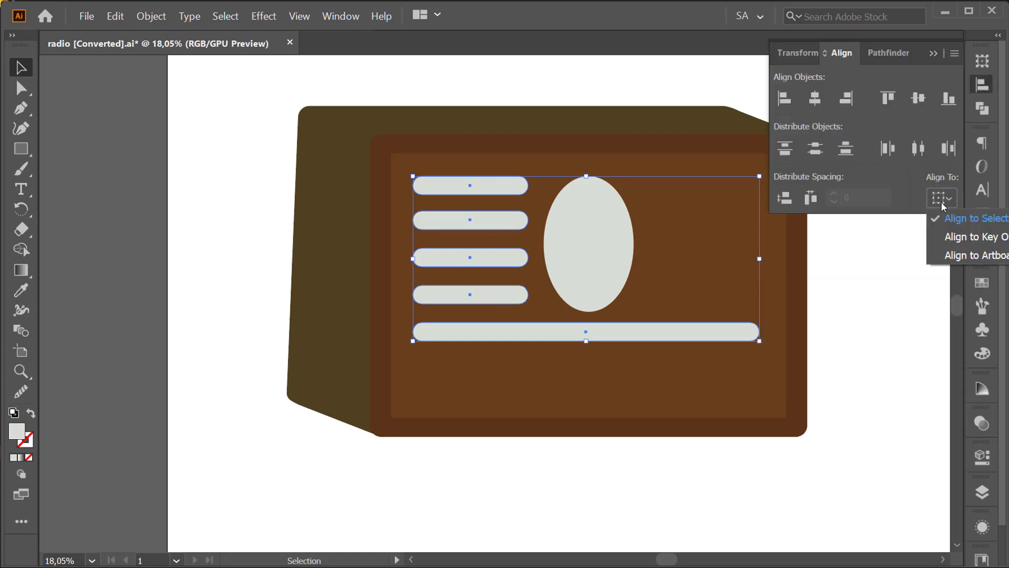
{"action": "left_click", "coordinate": [953, 217]}
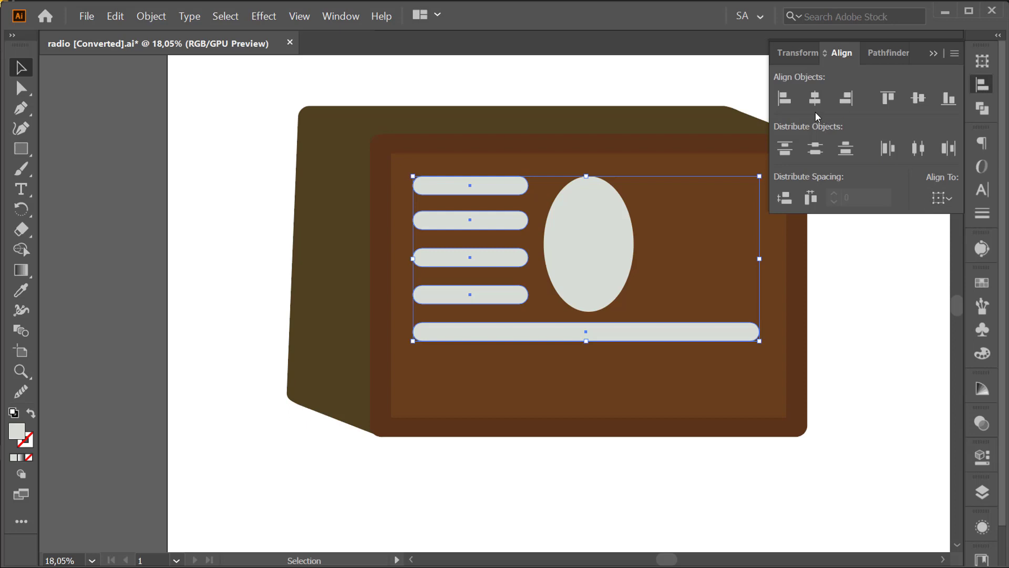
{"action": "left_click", "coordinate": [815, 148]}
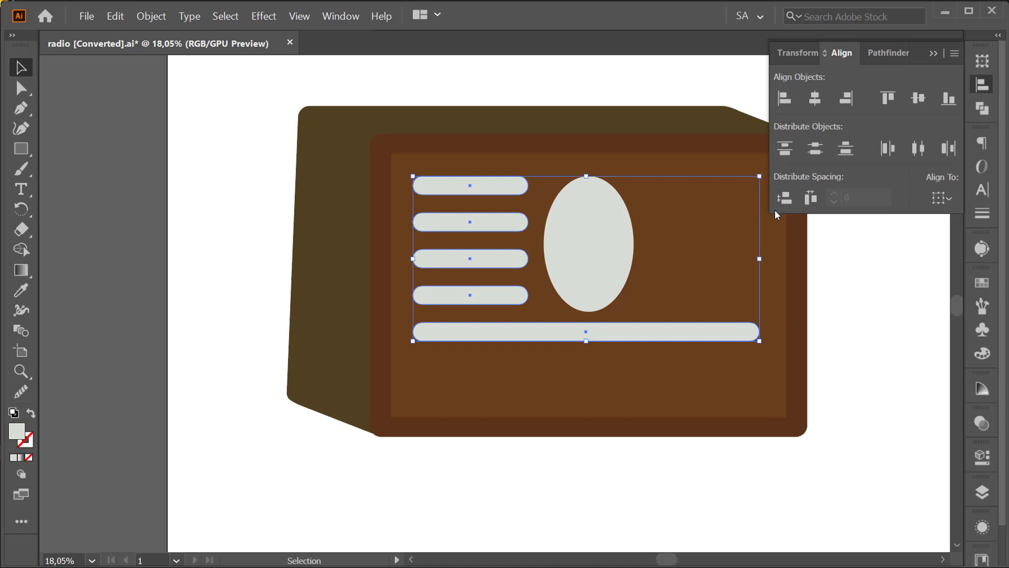
{"action": "left_click", "coordinate": [855, 269]}
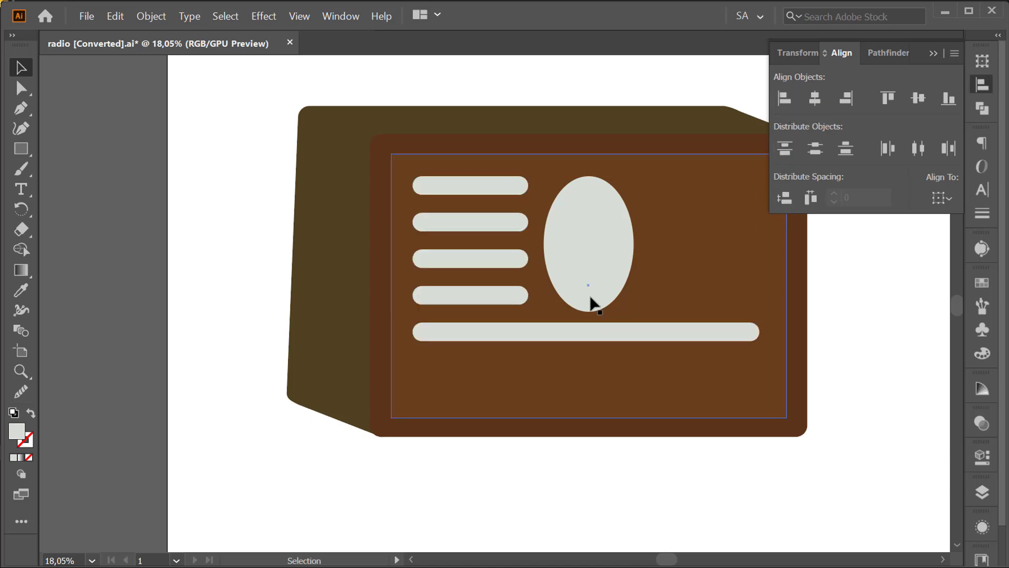
Copy the four left grille pills to the right of the oval, aligned with the left column.
{"action": "left_click", "coordinate": [519, 189]}
{"action": "left_click", "coordinate": [513, 227], "text": "shift"}
{"action": "left_click", "coordinate": [508, 260], "text": "shift"}
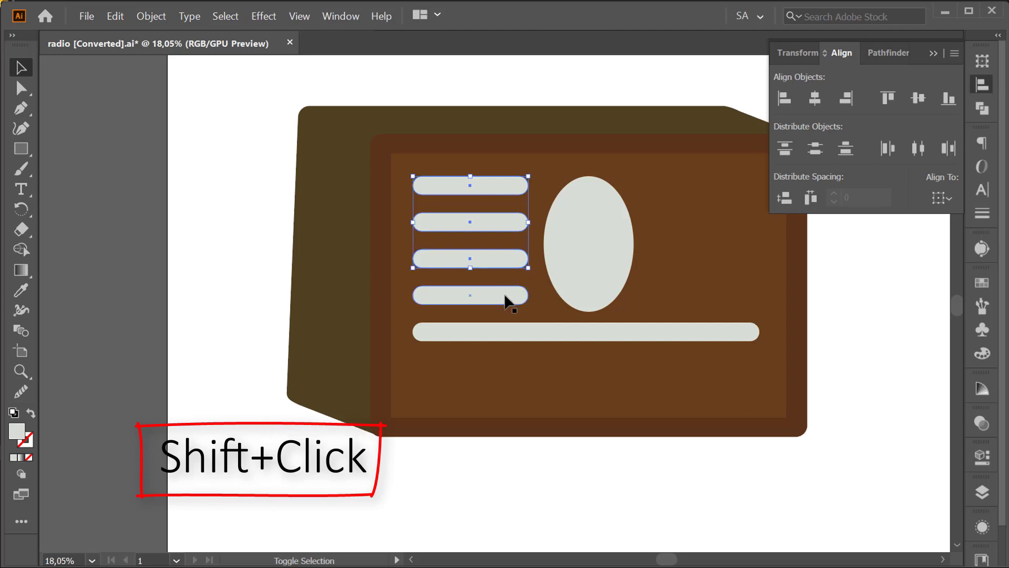
{"action": "left_click", "coordinate": [506, 298], "text": "shift"}
{"action": "left_click_drag", "start_coordinate": [502, 300], "coordinate": [736, 308]}
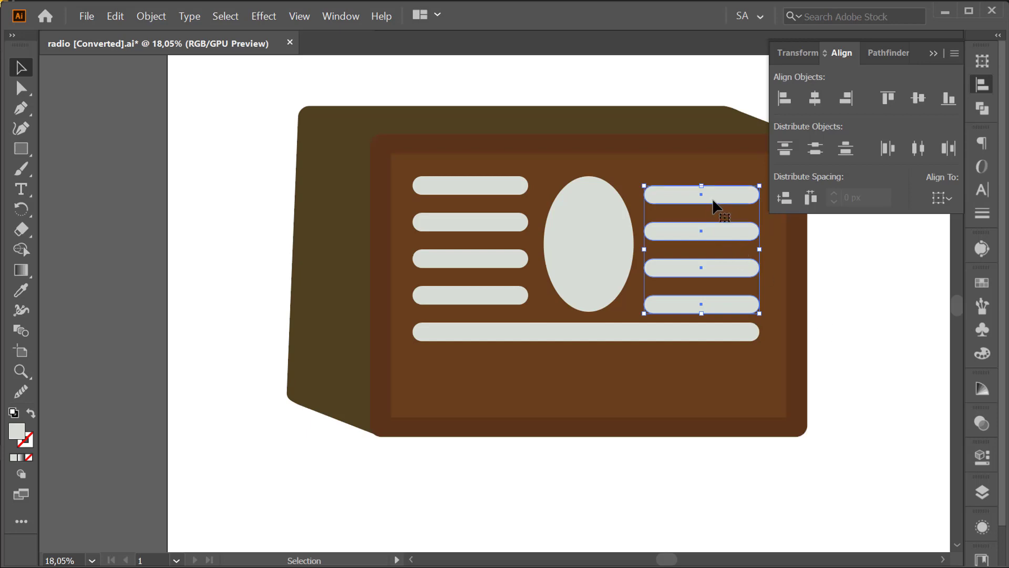
{"action": "left_click_drag", "start_coordinate": [714, 198], "coordinate": [714, 193]}
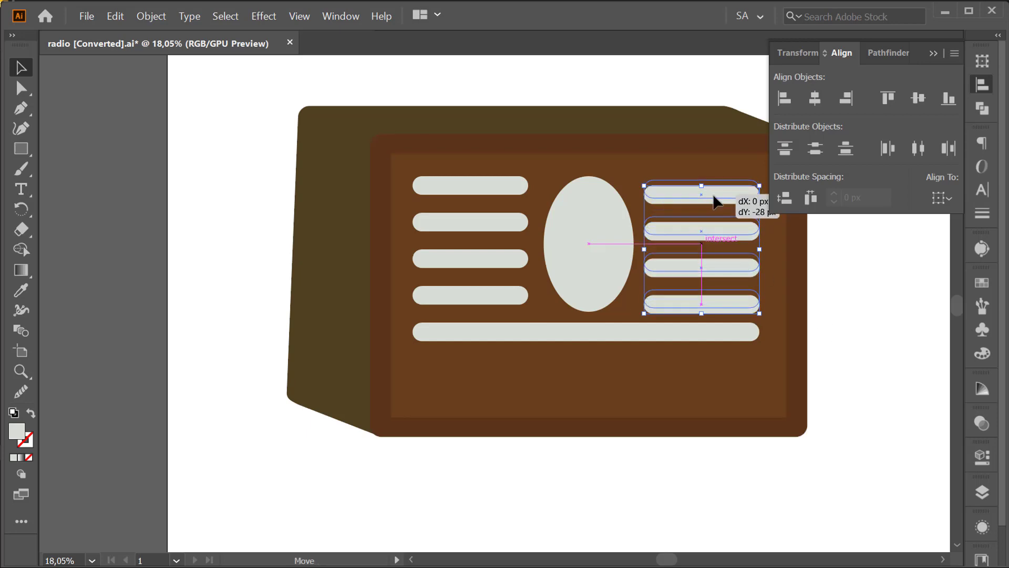
{"action": "left_click_drag", "start_coordinate": [713, 191], "coordinate": [713, 191]}
{"action": "left_click", "coordinate": [846, 281]}
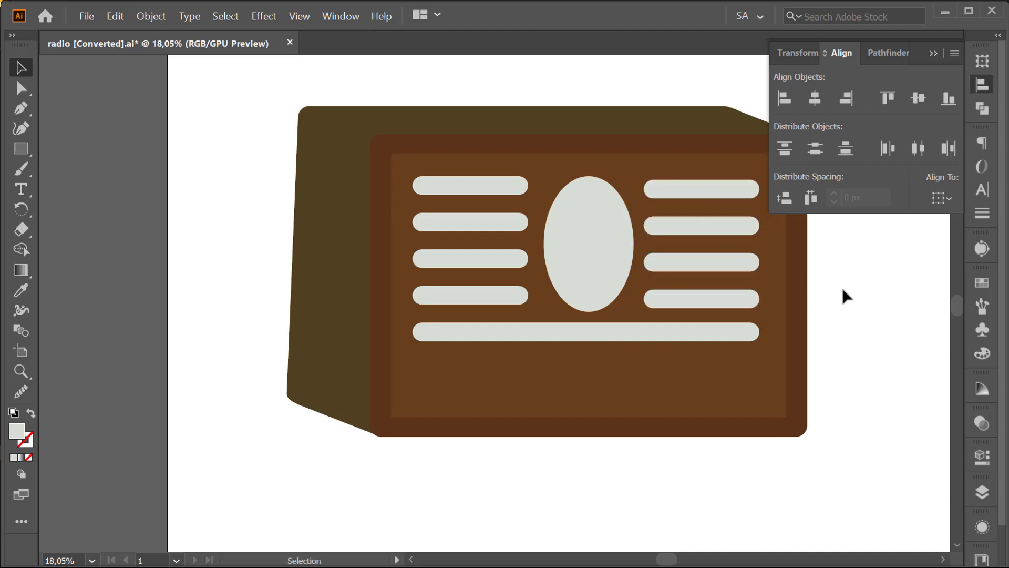
Shorten the two middle left pills slightly from their side handle.
{"action": "scroll", "coordinate": [676, 311], "scroll_direction": "up", "scroll_amount": 2}
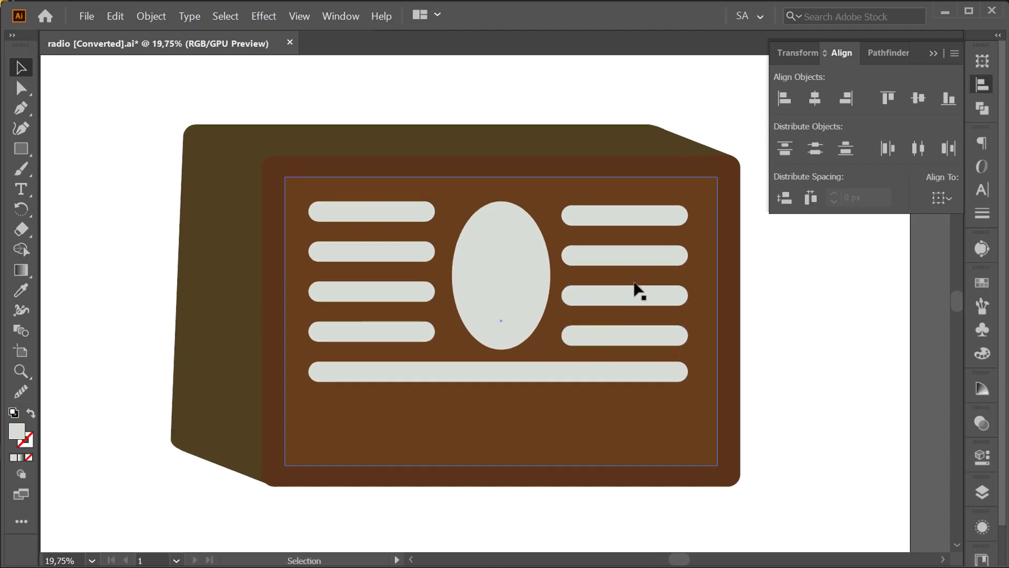
{"action": "left_click", "coordinate": [421, 254]}
{"action": "left_click", "coordinate": [423, 290], "text": "shift"}
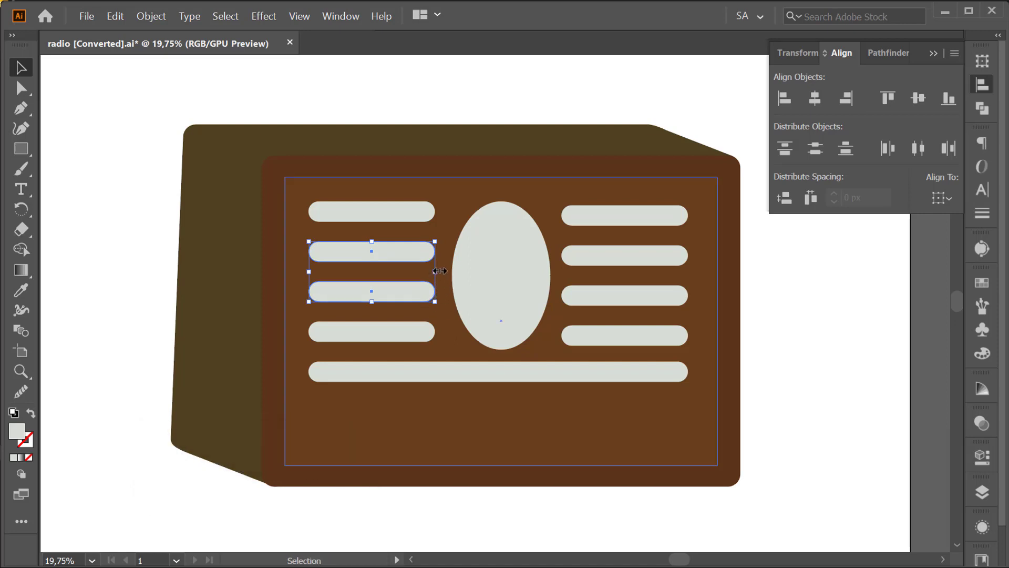
{"action": "left_click_drag", "start_coordinate": [435, 272], "coordinate": [429, 271]}
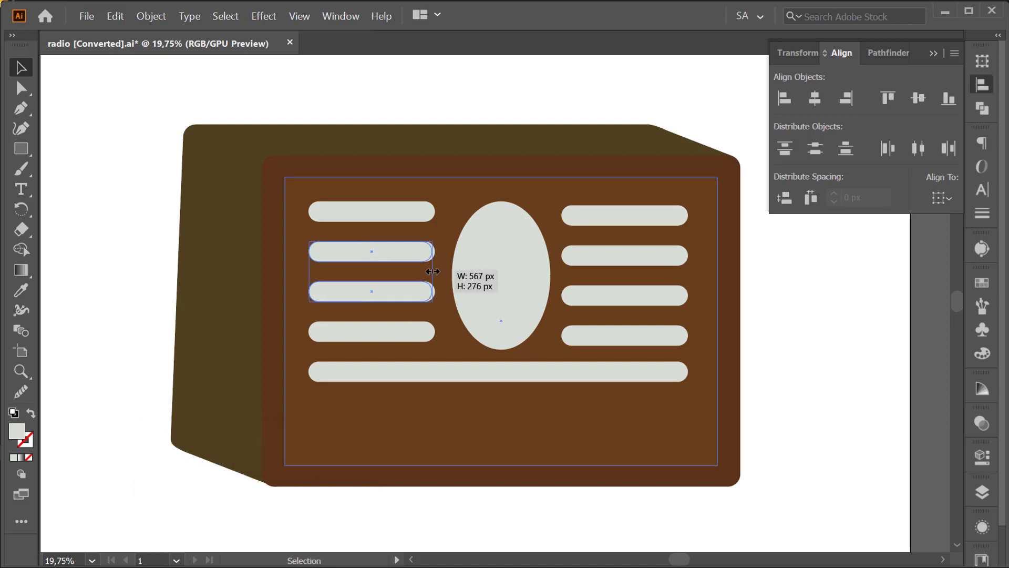
Shorten the two middle right-hand grille pills slightly from the left.
{"action": "left_click", "coordinate": [572, 257]}
{"action": "left_click", "coordinate": [579, 297], "text": "shift"}
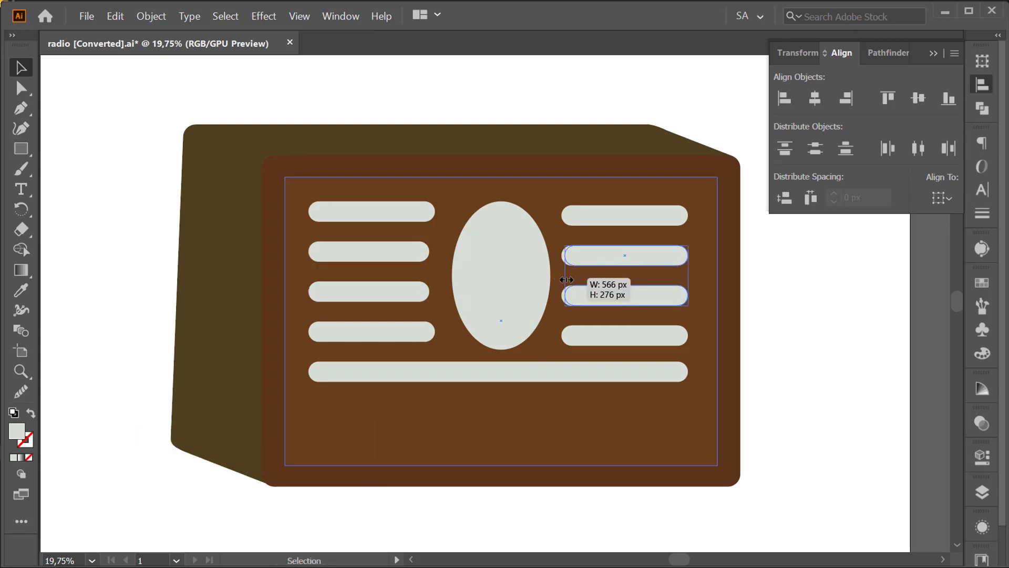
{"action": "left_click_drag", "start_coordinate": [562, 278], "coordinate": [567, 279]}
{"action": "left_click", "coordinate": [830, 307]}
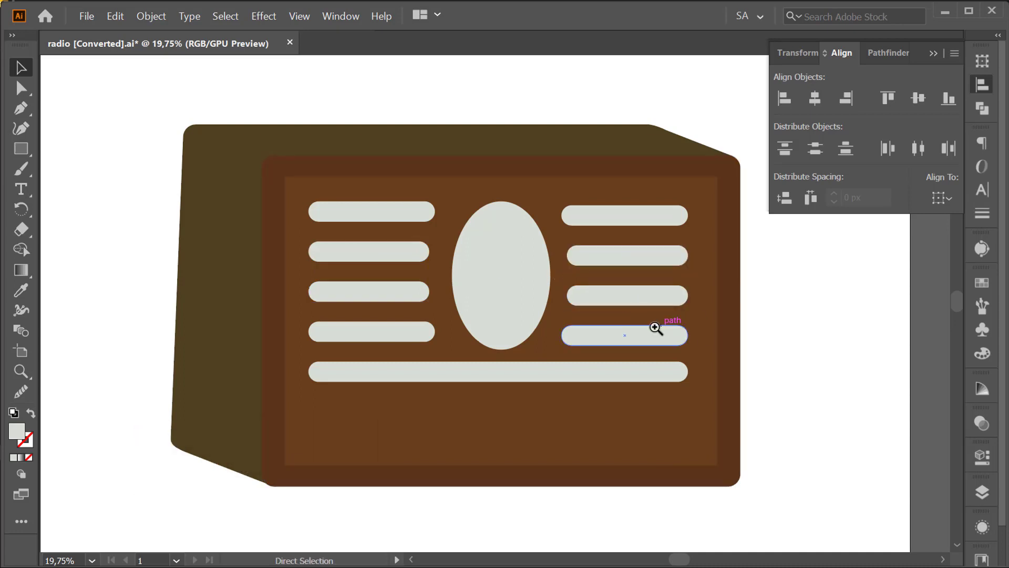
{"action": "mouse_move", "coordinate": [653, 326]}
{"action": "left_mouse_down"}
{"action": "mouse_move", "coordinate": [581, 349]}
{"action": "mouse_move", "coordinate": [617, 335]}
{"action": "left_mouse_up"}
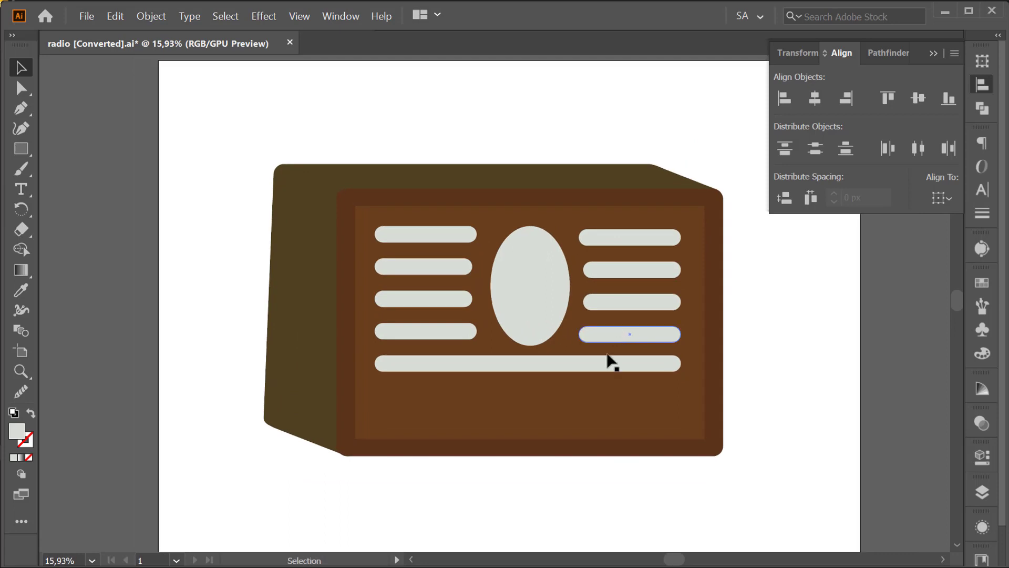
Select every grille bar and the oval dial together, leaving out the inner panel.
{"action": "left_click", "coordinate": [615, 364]}
{"action": "left_click", "coordinate": [625, 334], "text": "shift"}
{"action": "left_click", "coordinate": [622, 304], "text": "shift"}
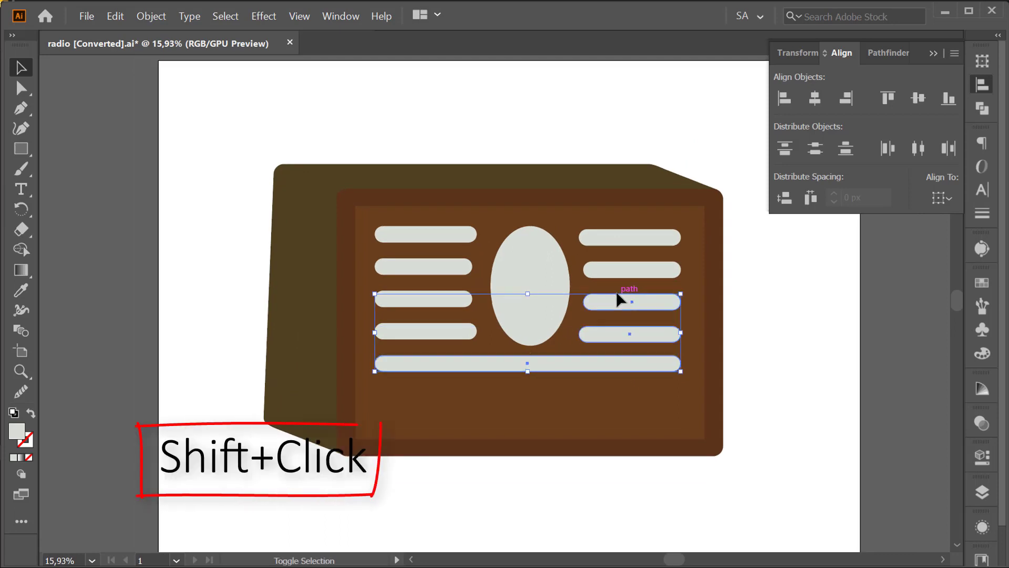
{"action": "left_click", "coordinate": [626, 271], "text": "shift"}
{"action": "left_click", "coordinate": [617, 243], "text": "shift"}
{"action": "left_click", "coordinate": [531, 271], "text": "shift"}
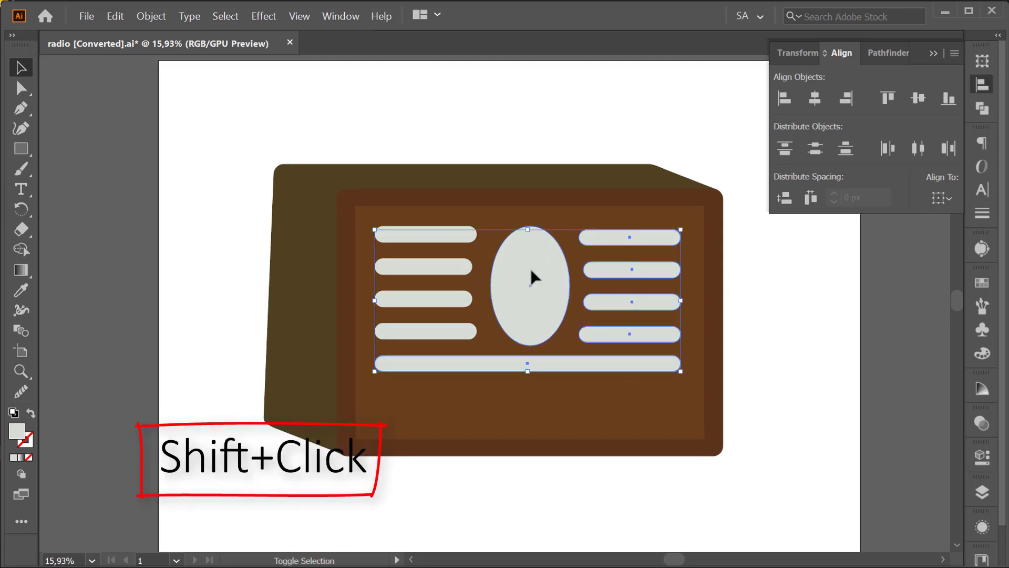
{"action": "left_click", "coordinate": [439, 233], "text": "shift"}
{"action": "left_click", "coordinate": [447, 268], "text": "shift"}
{"action": "left_click", "coordinate": [448, 300], "text": "shift"}
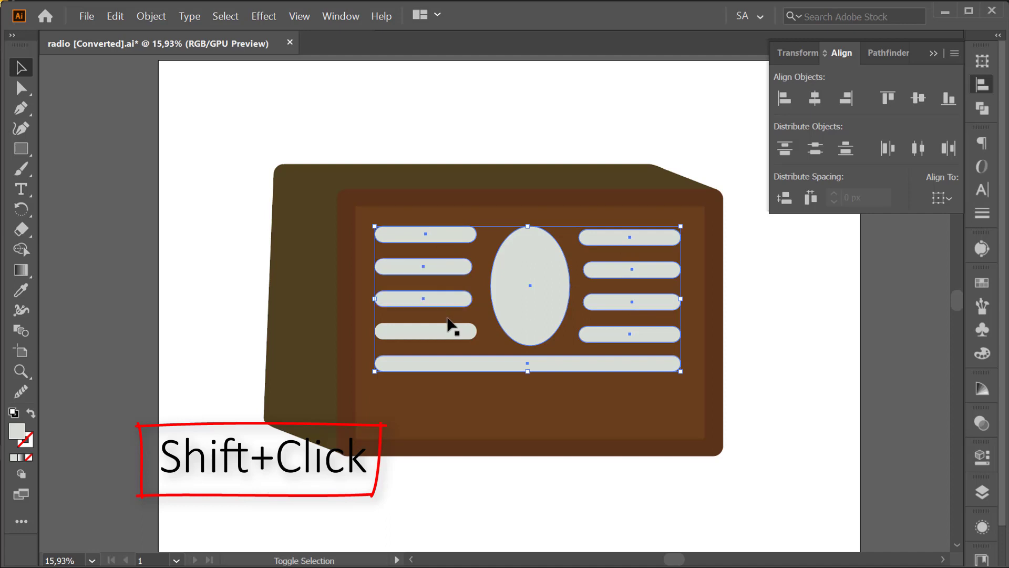
{"action": "left_click", "coordinate": [451, 330], "text": "shift"}
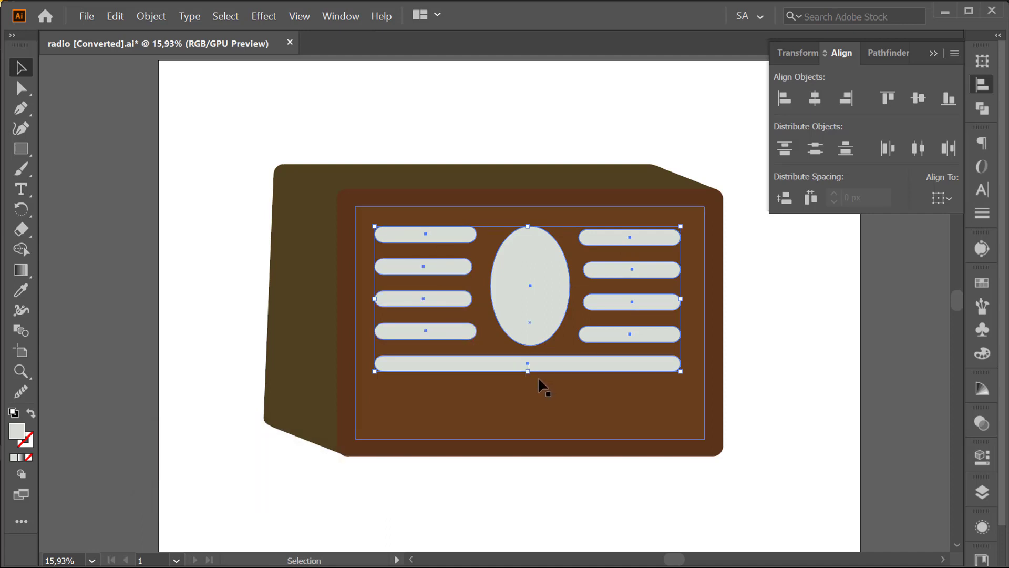
{"action": "left_click", "coordinate": [640, 387], "text": "shift"}
{"action": "left_click", "coordinate": [652, 348], "text": "shift"}
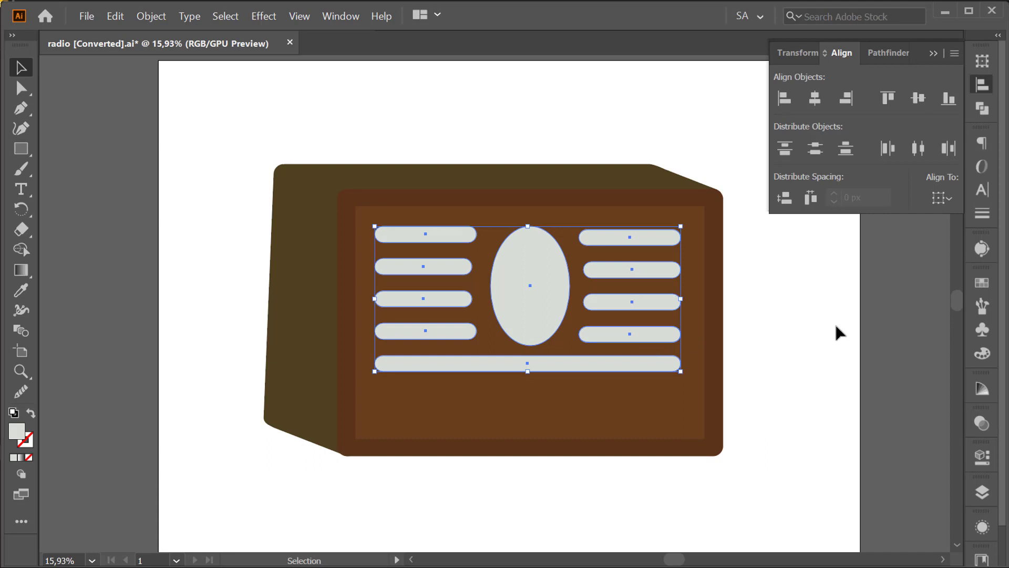
Nudge the grille bars and oval two steps right so they sit centred.
{"action": "key", "text": "shift+Right"}
{"action": "key", "text": "shift+Right"}
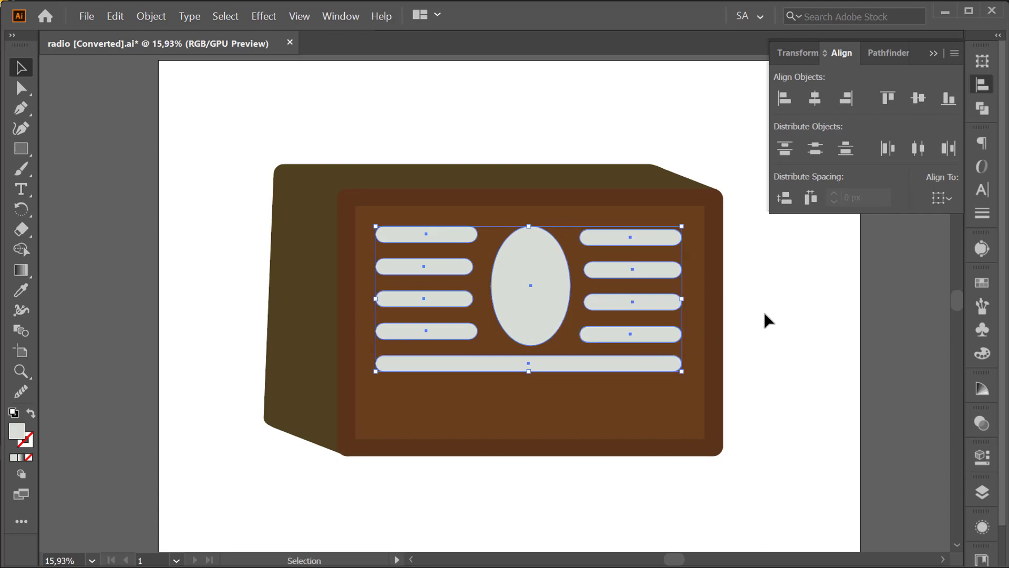
{"action": "key", "text": "shift+Right"}
{"action": "key", "text": "shift+Right"}
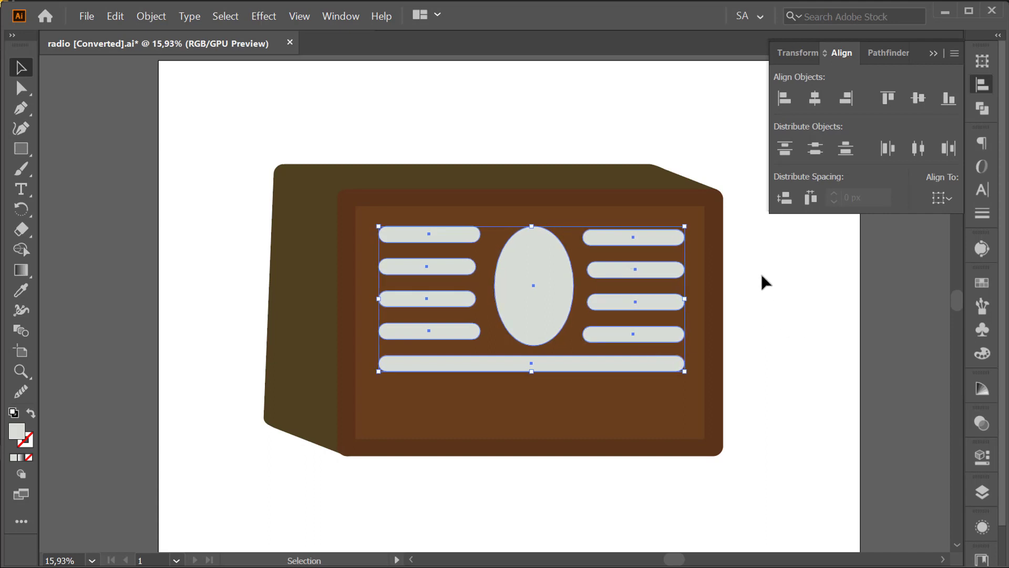
{"action": "left_click", "coordinate": [895, 287]}
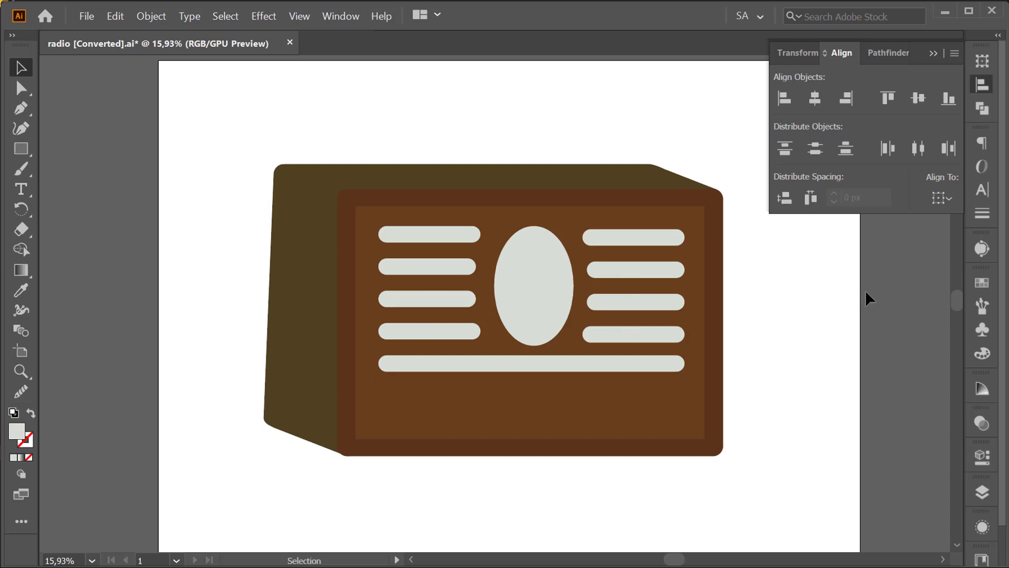
{"action": "scroll", "coordinate": [526, 336], "scroll_direction": "up", "scroll_amount": 2}
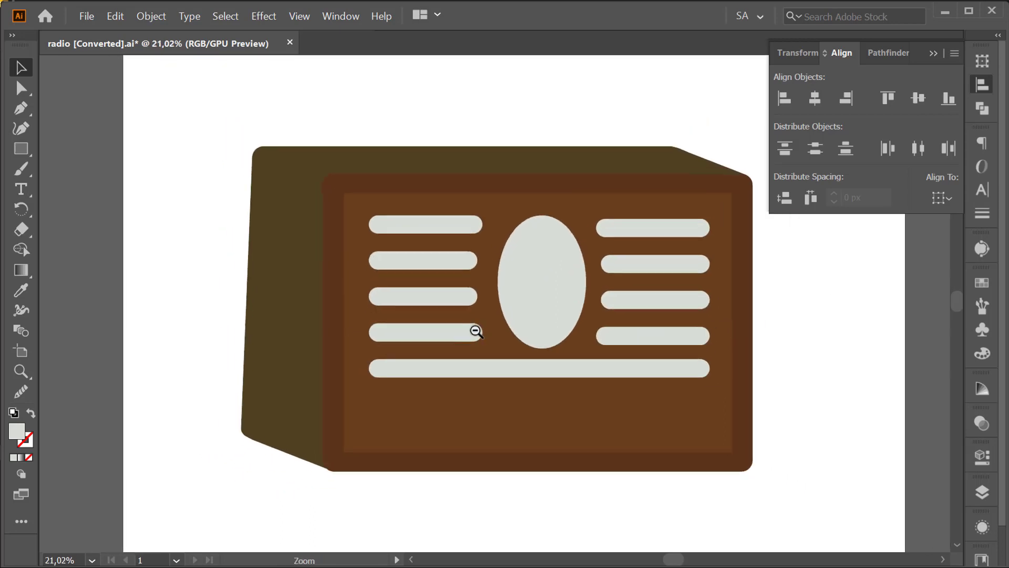
Draw a rectangle below the grille bars and round its ends into a pill-shaped dial slot.
{"action": "left_click_drag", "start_coordinate": [506, 375], "coordinate": [479, 359]}
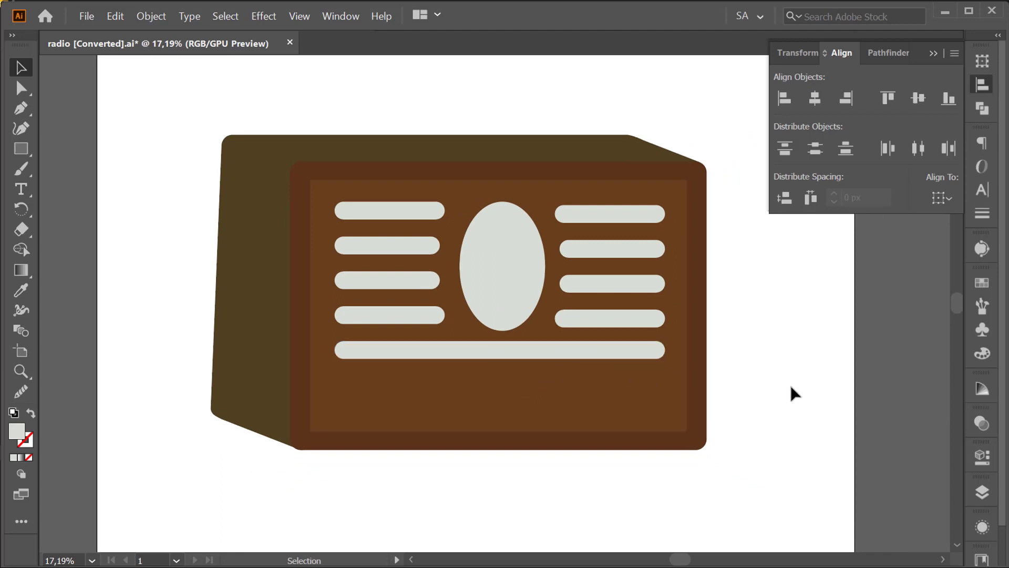
{"action": "left_click", "coordinate": [21, 148]}
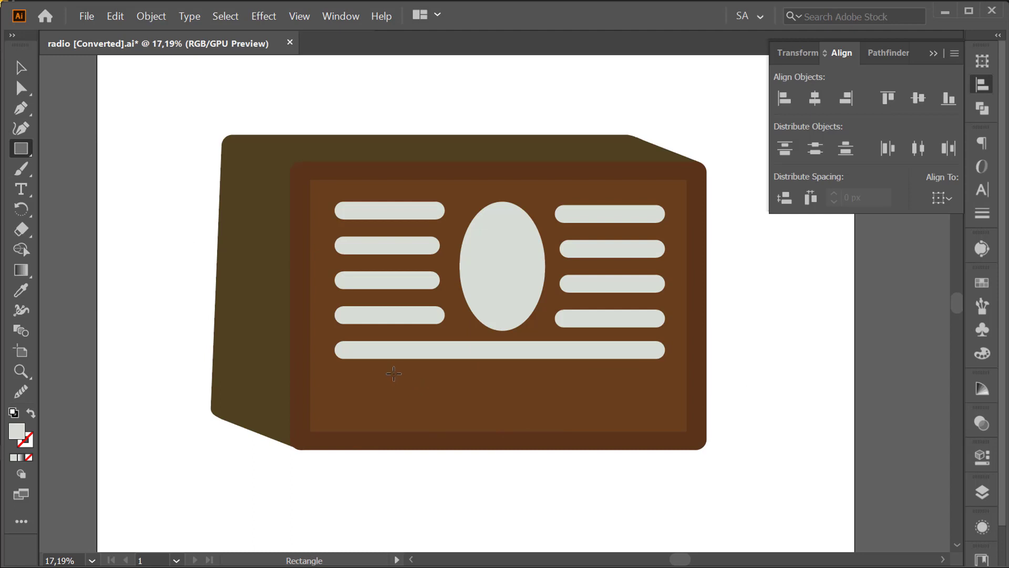
{"action": "left_click_drag", "start_coordinate": [409, 376], "coordinate": [591, 420]}
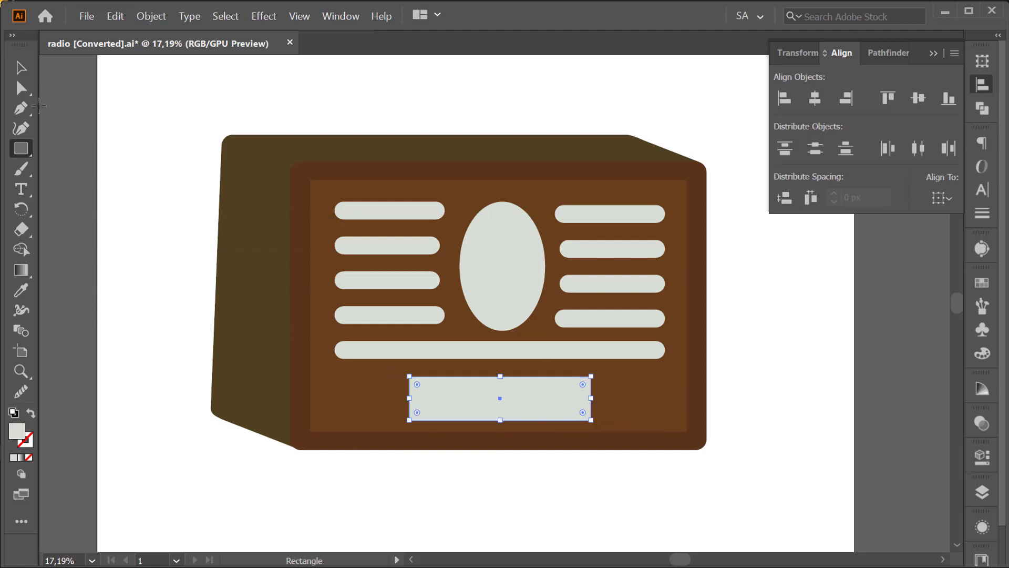
{"action": "key", "text": "a"}
{"action": "mouse_move", "coordinate": [417, 385]}
{"action": "left_mouse_down"}
{"action": "mouse_move", "coordinate": [430, 389]}
{"action": "mouse_move", "coordinate": [419, 391]}
{"action": "left_mouse_up"}
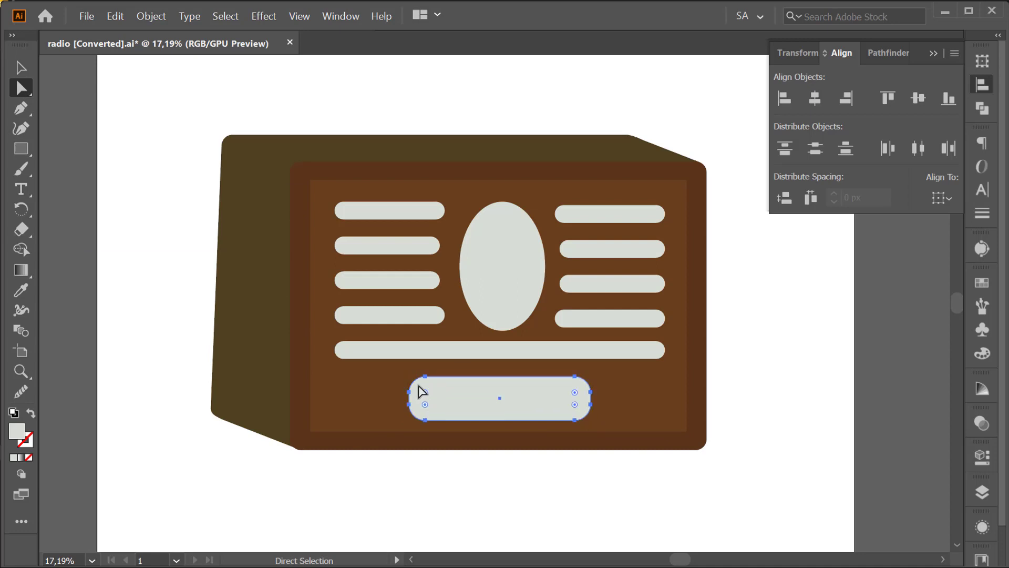
{"action": "left_click", "coordinate": [21, 67]}
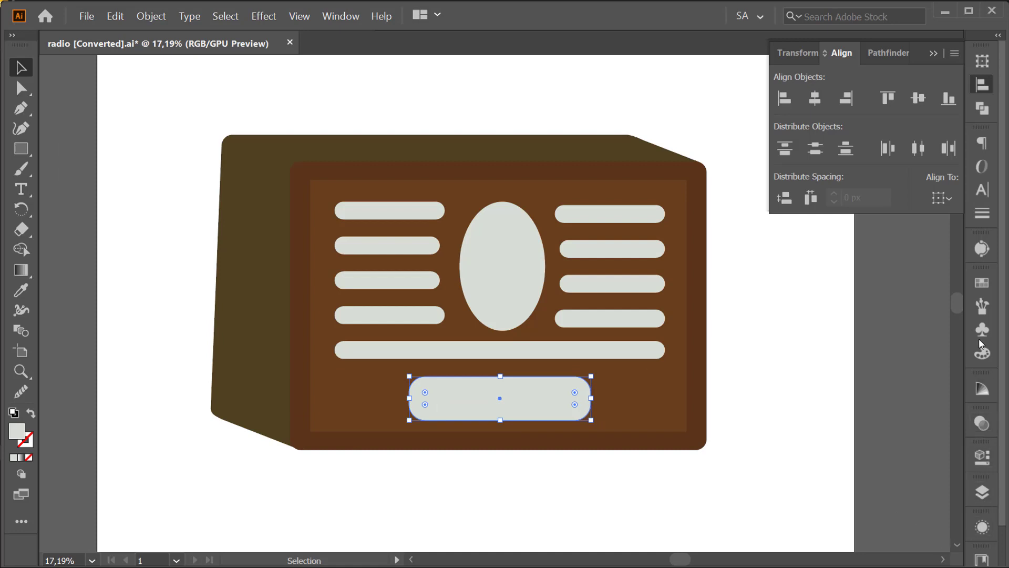
{"action": "left_click", "coordinate": [983, 282]}
Fill the slot dark brown and add a thin orange upright needle left of centre inside it.
{"action": "left_click", "coordinate": [925, 359]}
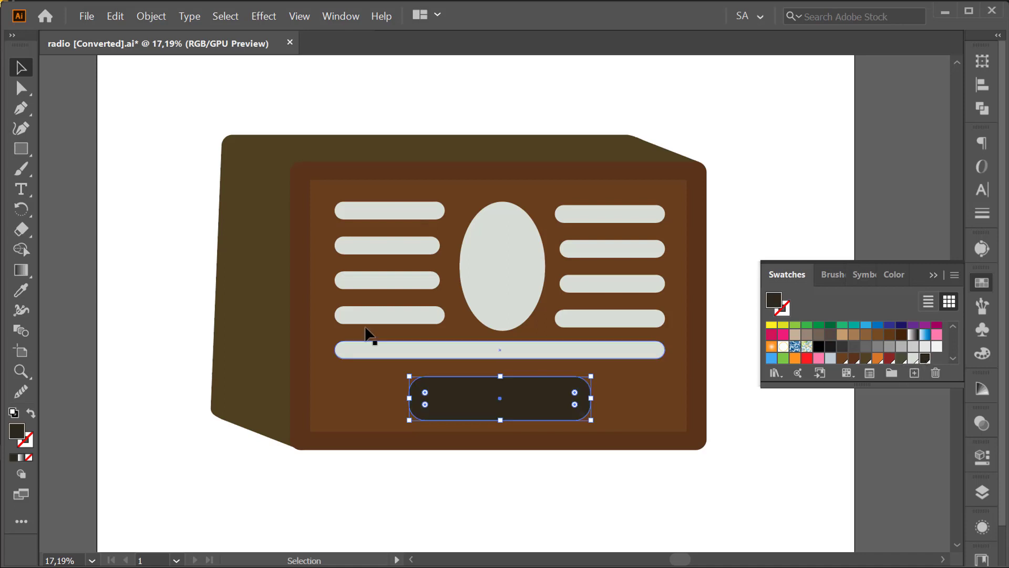
{"action": "left_click", "coordinate": [500, 443]}
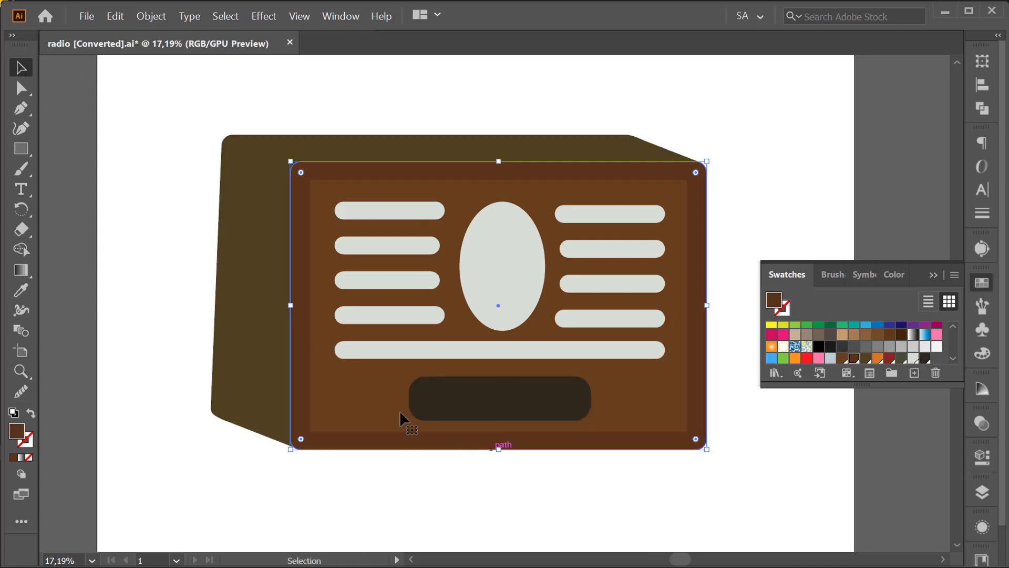
{"action": "left_click", "coordinate": [21, 149]}
{"action": "left_click_drag", "start_coordinate": [512, 378], "coordinate": [519, 419]}
{"action": "left_click", "coordinate": [877, 359]}
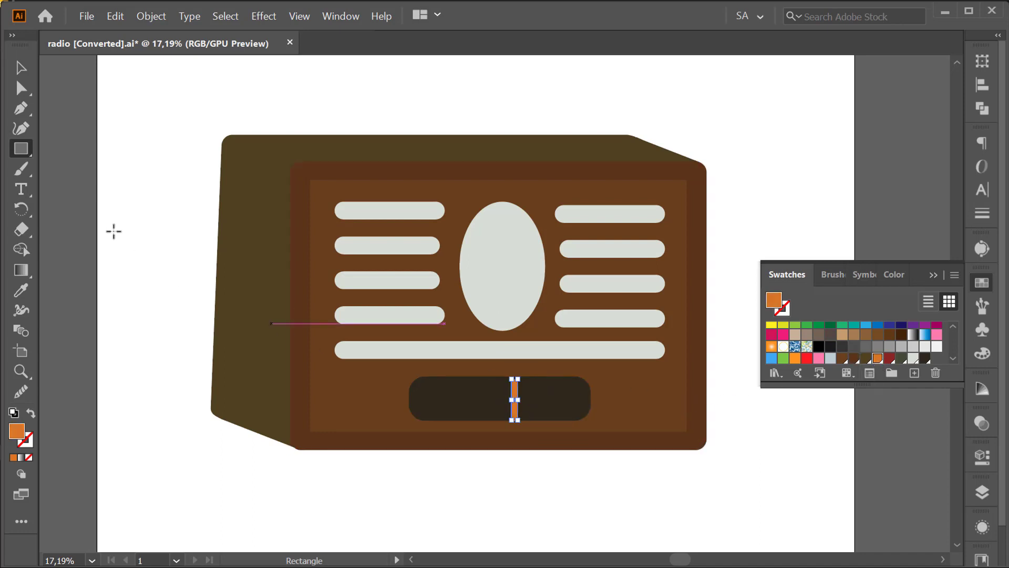
{"action": "left_click", "coordinate": [21, 67]}
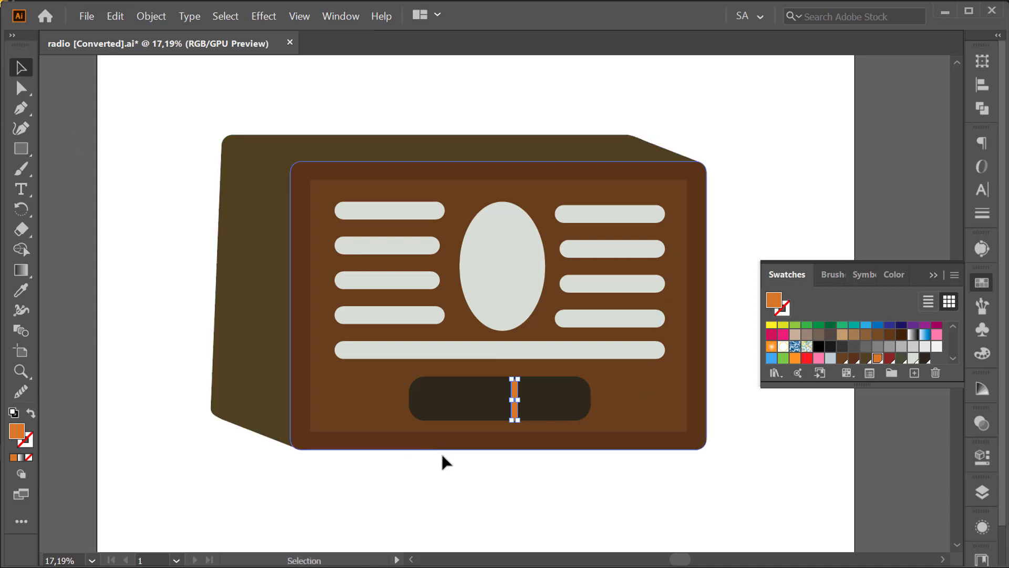
{"action": "left_click", "coordinate": [490, 475]}
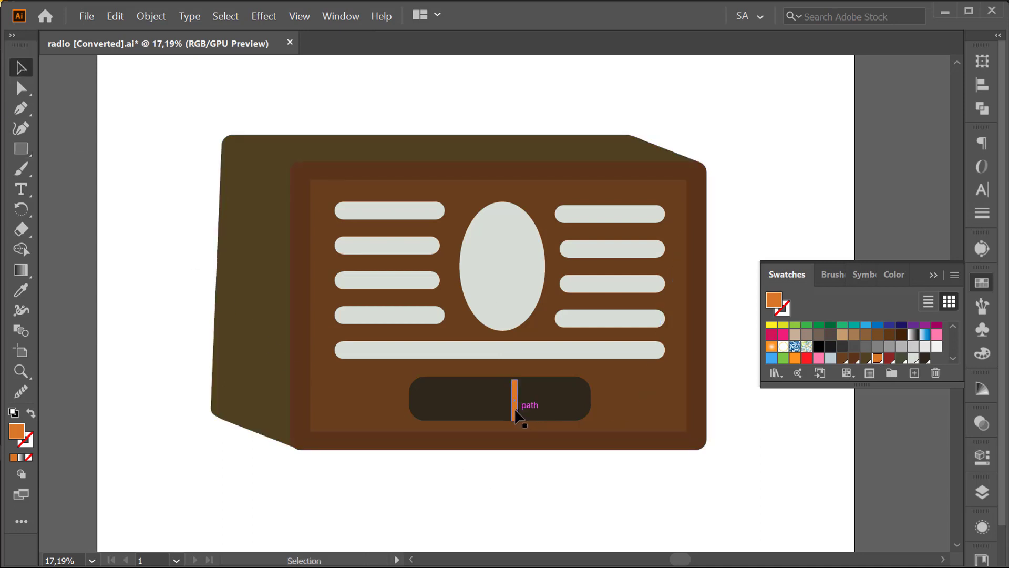
{"action": "left_click_drag", "start_coordinate": [539, 418], "coordinate": [664, 392]}
{"action": "mouse_move", "coordinate": [527, 383]}
{"action": "left_mouse_down"}
{"action": "mouse_move", "coordinate": [460, 377]}
{"action": "mouse_move", "coordinate": [511, 387]}
{"action": "left_mouse_up"}
Draw a small red circle at the left end of the dial slot.
{"action": "key", "text": "z"}
{"action": "key", "text": "v"}
{"action": "left_click", "coordinate": [57, 232]}
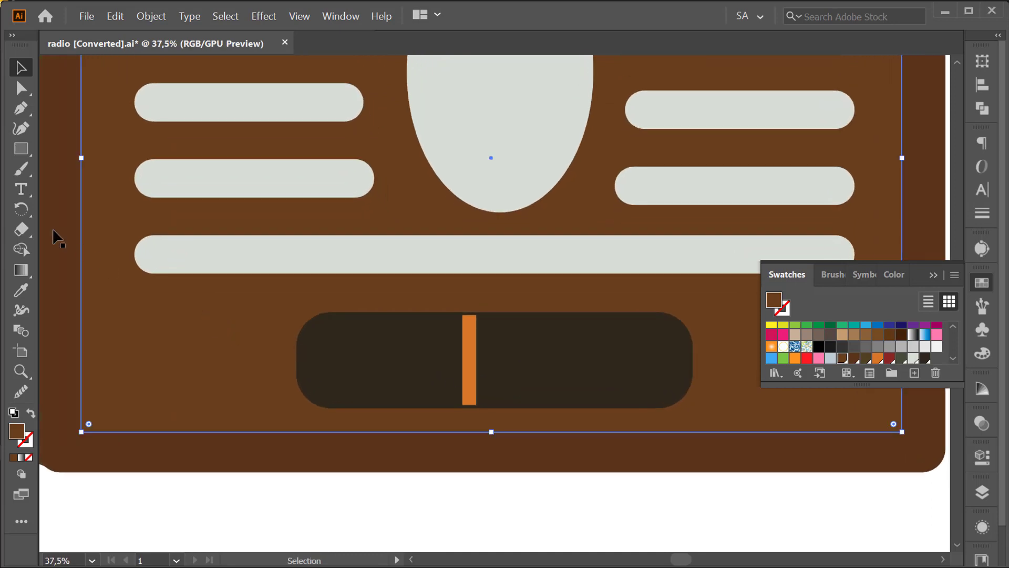
{"action": "left_click", "coordinate": [23, 152]}
{"action": "left_click_drag", "start_coordinate": [24, 156], "coordinate": [90, 169]}
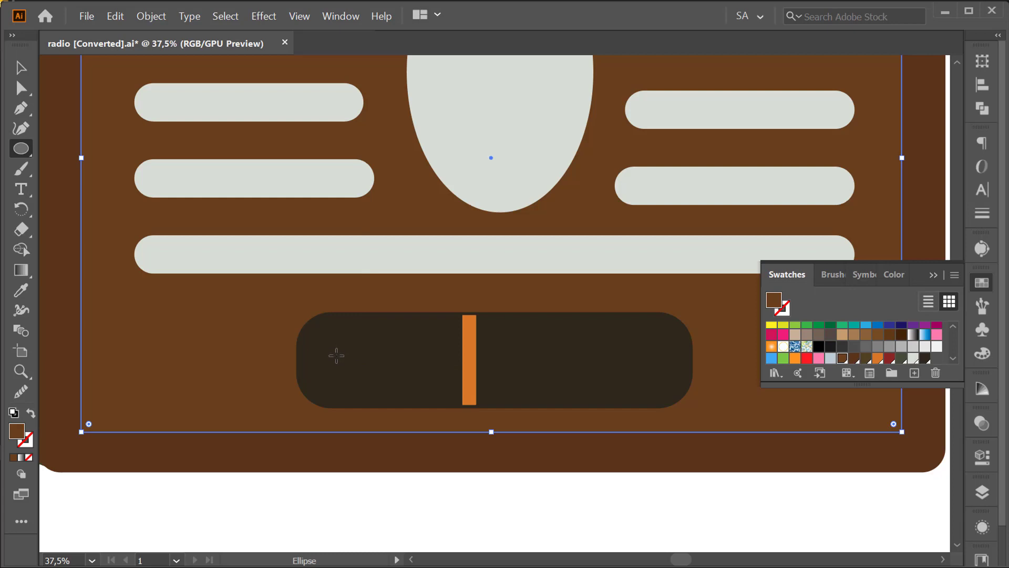
{"action": "left_click_drag", "start_coordinate": [337, 360], "coordinate": [347, 369]}
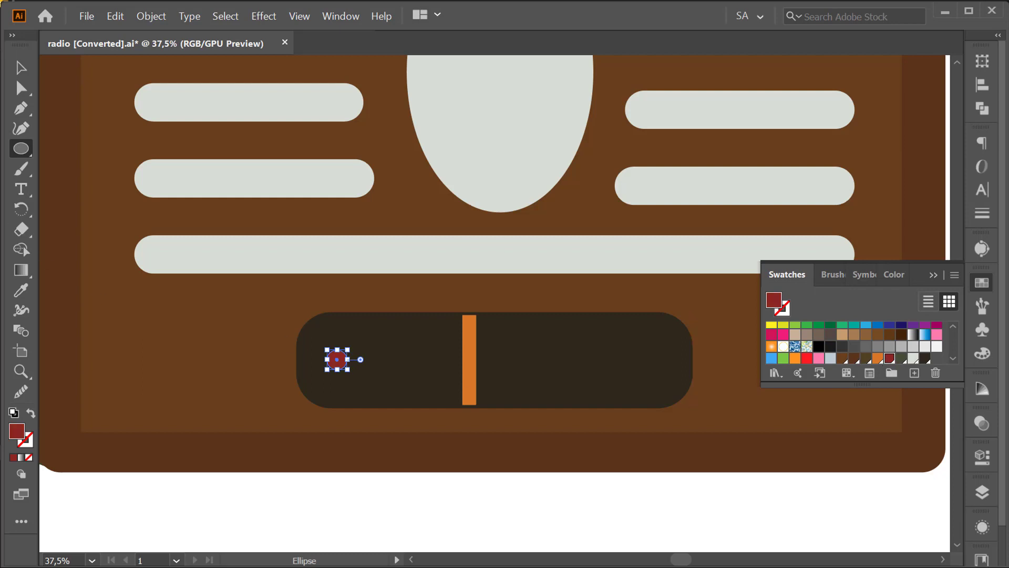
{"action": "left_click", "coordinate": [21, 67]}
Group the dark dial slot, orange needle and red dot into one unit.
{"action": "left_click", "coordinate": [457, 315]}
{"action": "left_click", "coordinate": [361, 329], "text": "ctrl+alt"}
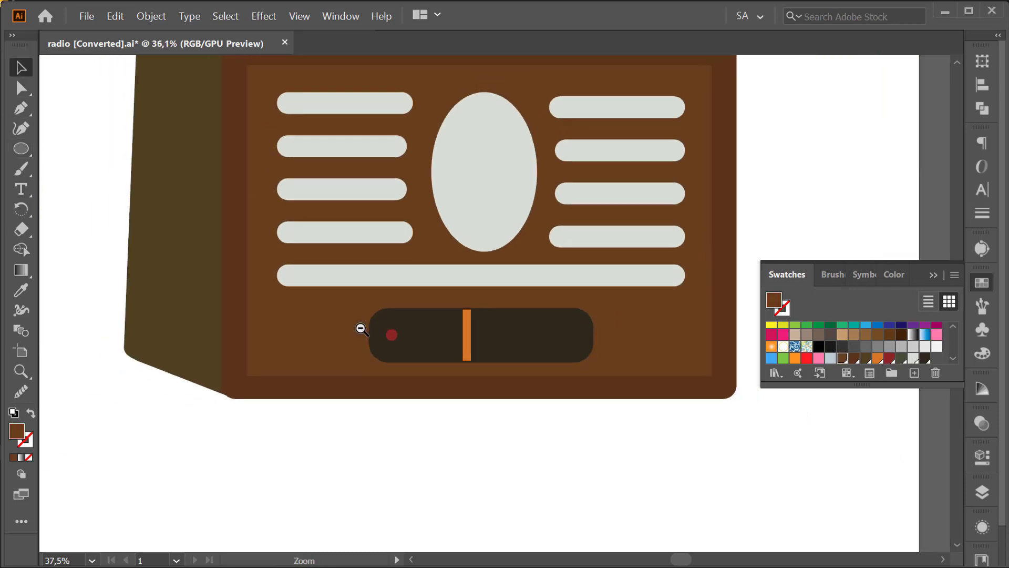
{"action": "left_click_drag", "start_coordinate": [361, 329], "coordinate": [365, 325]}
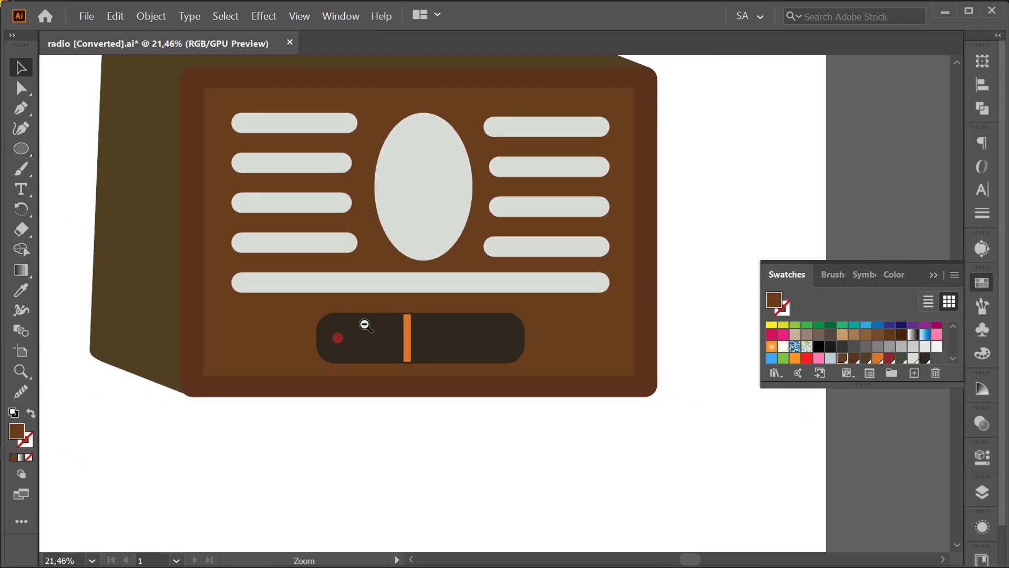
{"action": "left_click", "coordinate": [365, 325], "text": "ctrl+alt"}
{"action": "left_click", "coordinate": [375, 421]}
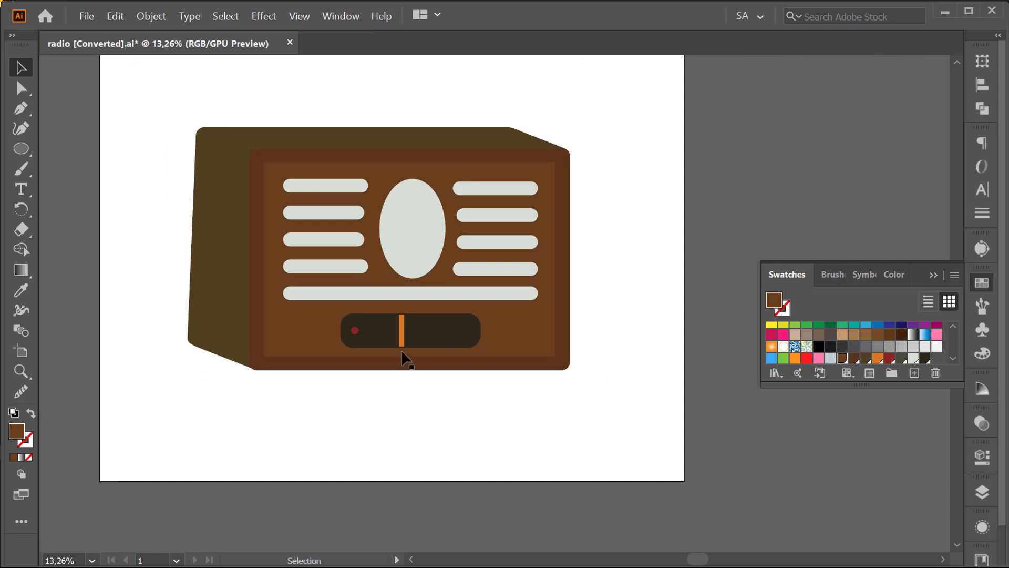
{"action": "left_click", "coordinate": [402, 334]}
{"action": "left_click", "coordinate": [363, 330], "text": "shift"}
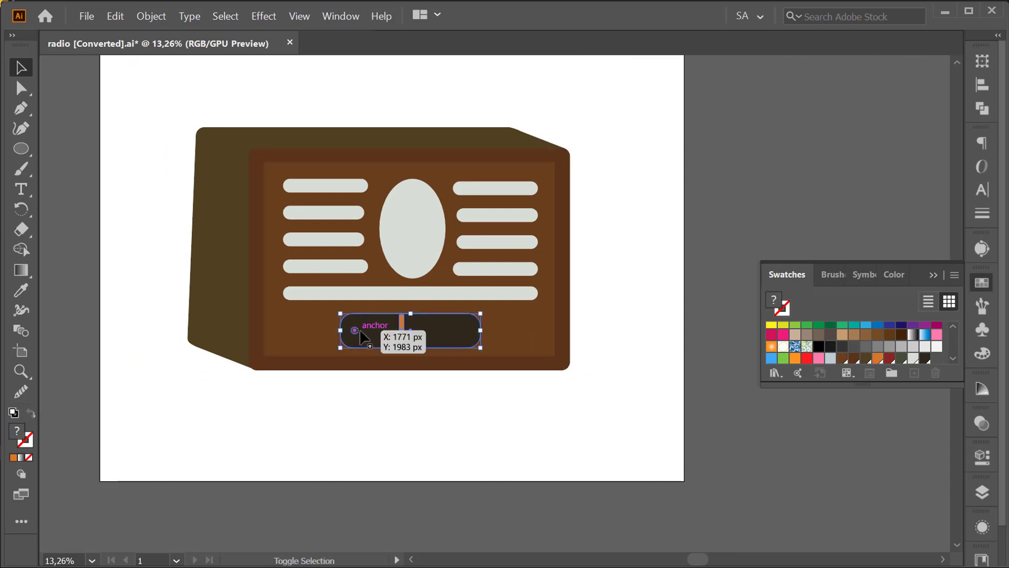
{"action": "right_click", "coordinate": [387, 333]}
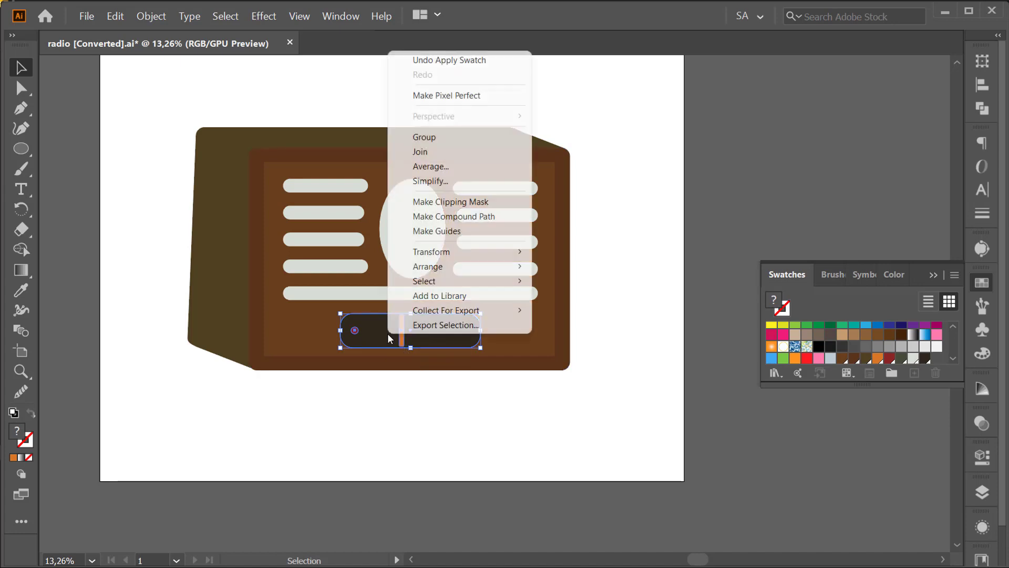
{"action": "left_click", "coordinate": [464, 142]}
{"action": "left_click", "coordinate": [658, 276]}
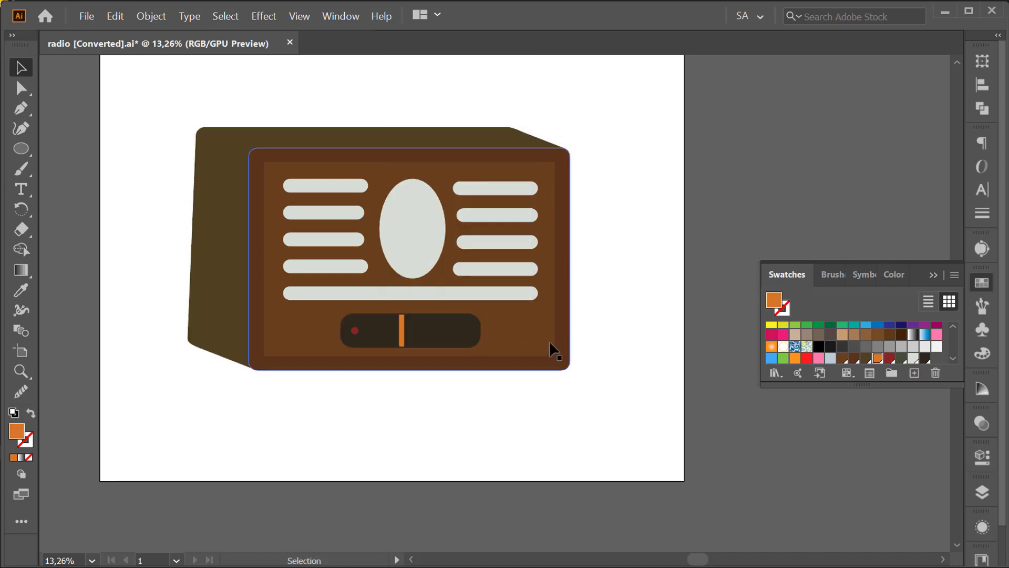
Draw a small dark grey-green circle left of the dial slot.
{"action": "left_click", "coordinate": [525, 296]}
{"action": "left_click", "coordinate": [588, 352]}
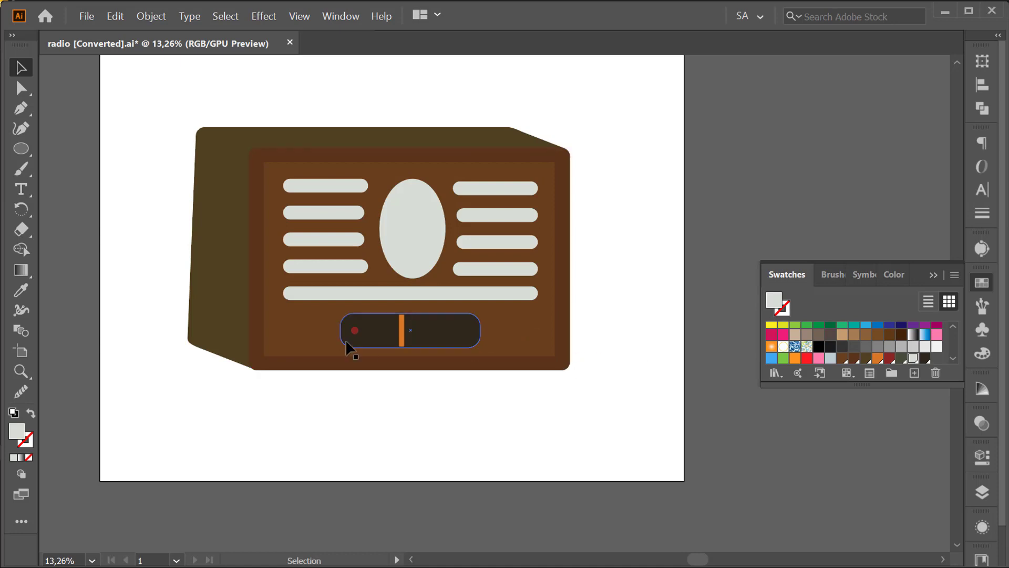
{"action": "left_click", "coordinate": [21, 148]}
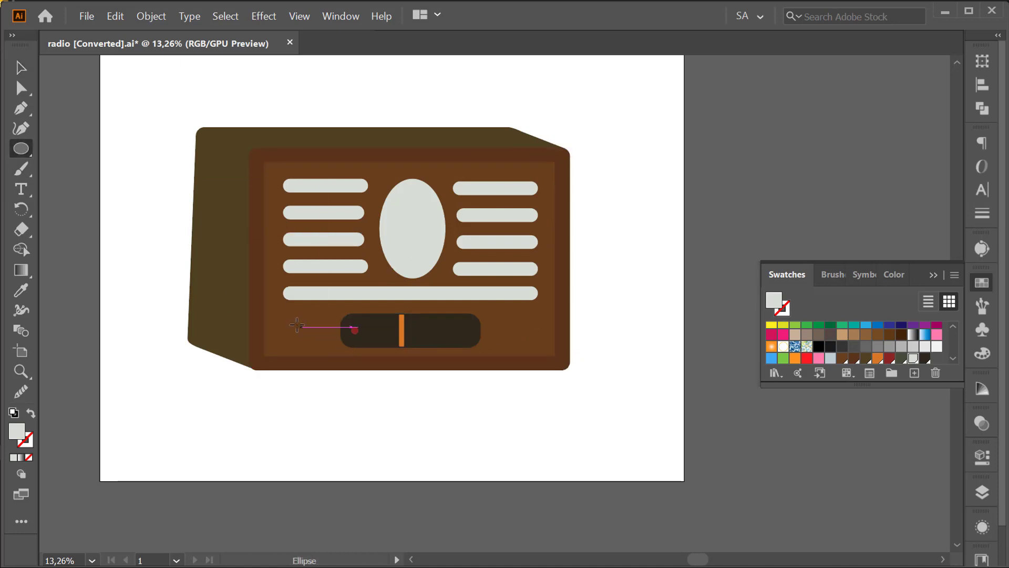
{"action": "left_click_drag", "start_coordinate": [295, 325], "coordinate": [306, 337]}
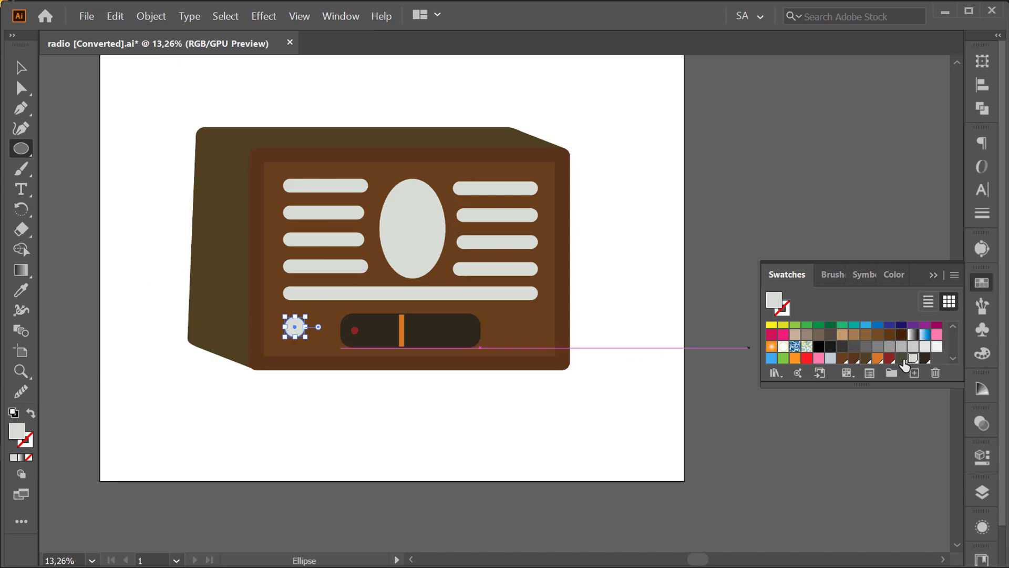
{"action": "left_click", "coordinate": [902, 359]}
{"action": "key", "text": "v"}
{"action": "left_click", "coordinate": [554, 427]}
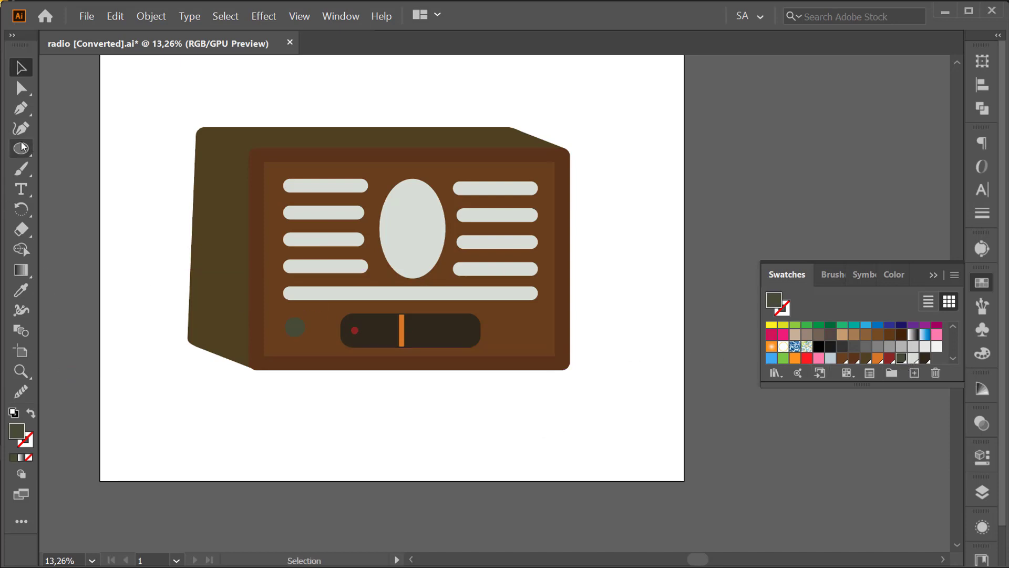
Add a larger dark brown circle behind the green one, nudged two steps left.
{"action": "left_click", "coordinate": [20, 147]}
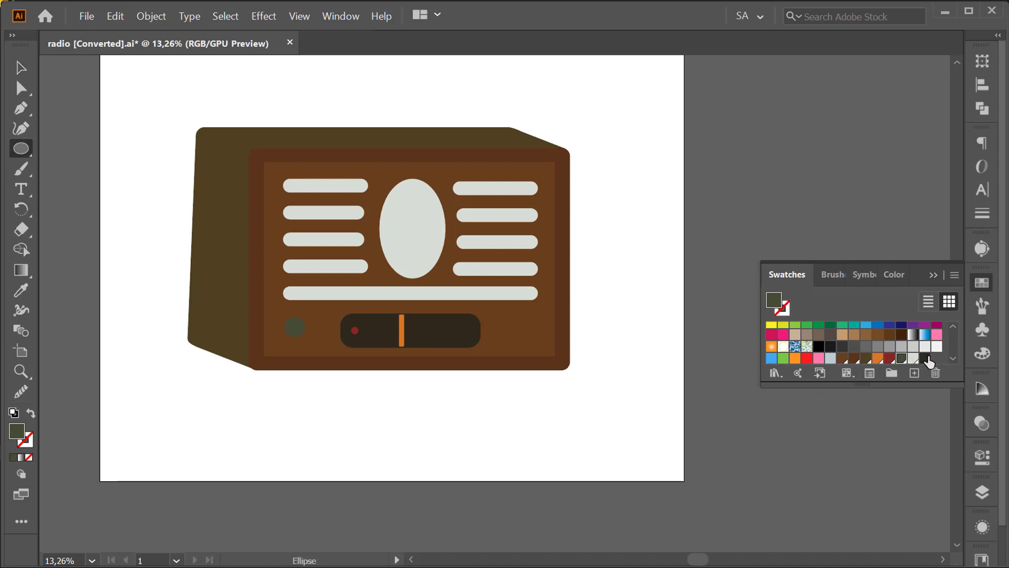
{"action": "left_click", "coordinate": [925, 358]}
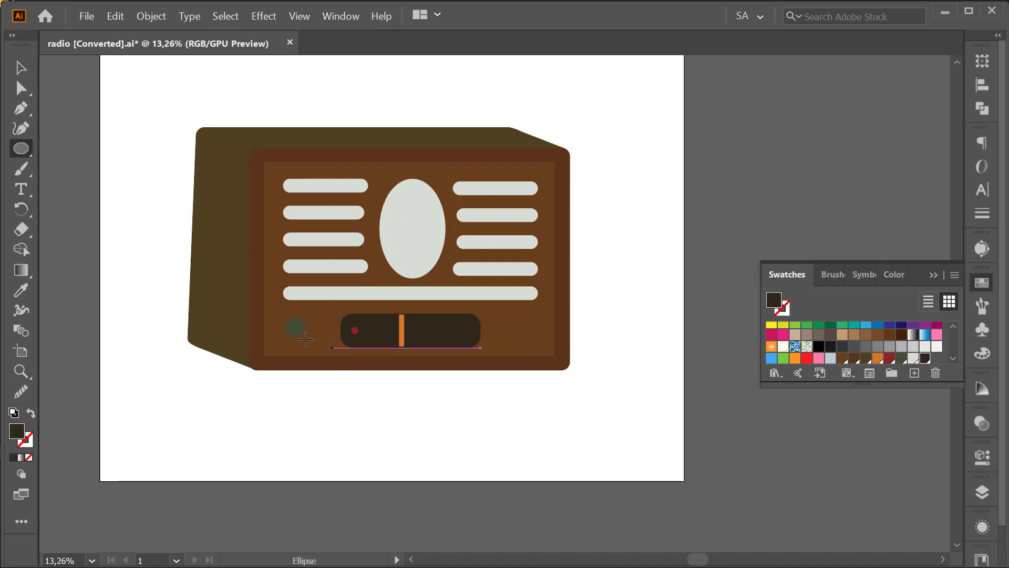
{"action": "left_click_drag", "start_coordinate": [295, 327], "coordinate": [313, 341]}
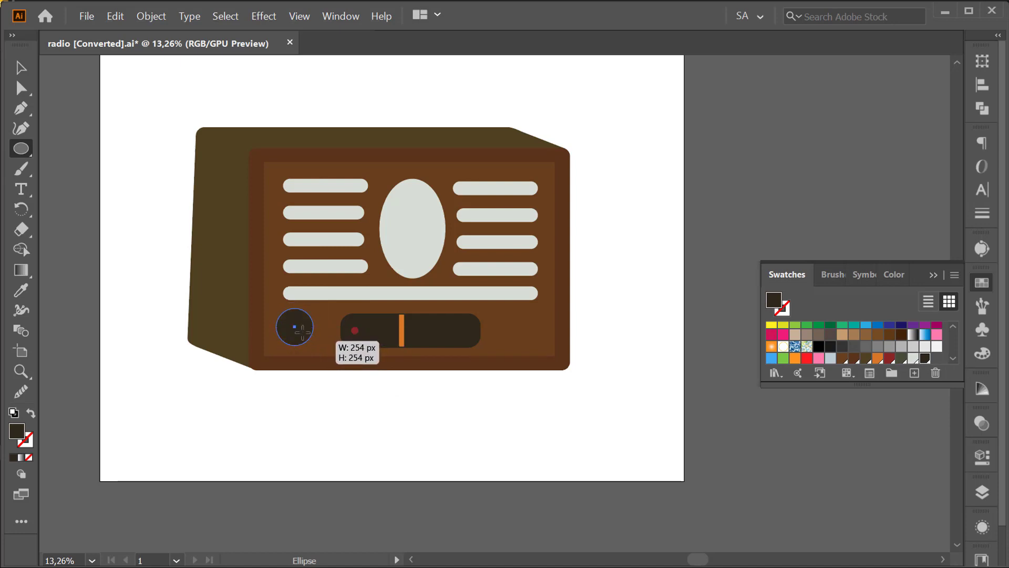
{"action": "key", "text": "v"}
{"action": "right_click", "coordinate": [296, 326]}
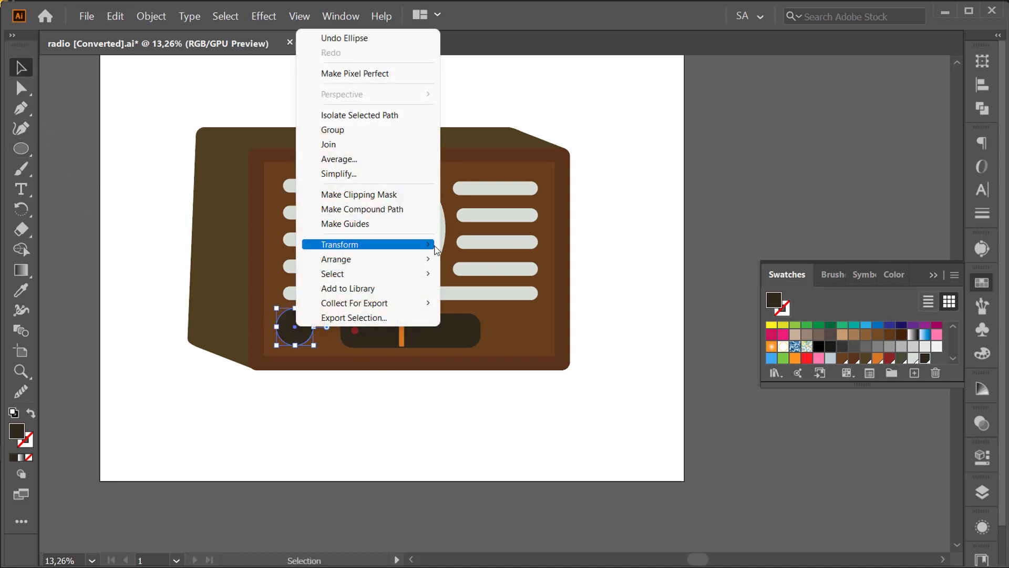
{"action": "mouse_move", "coordinate": [336, 259]}
{"action": "left_click", "coordinate": [524, 296]}
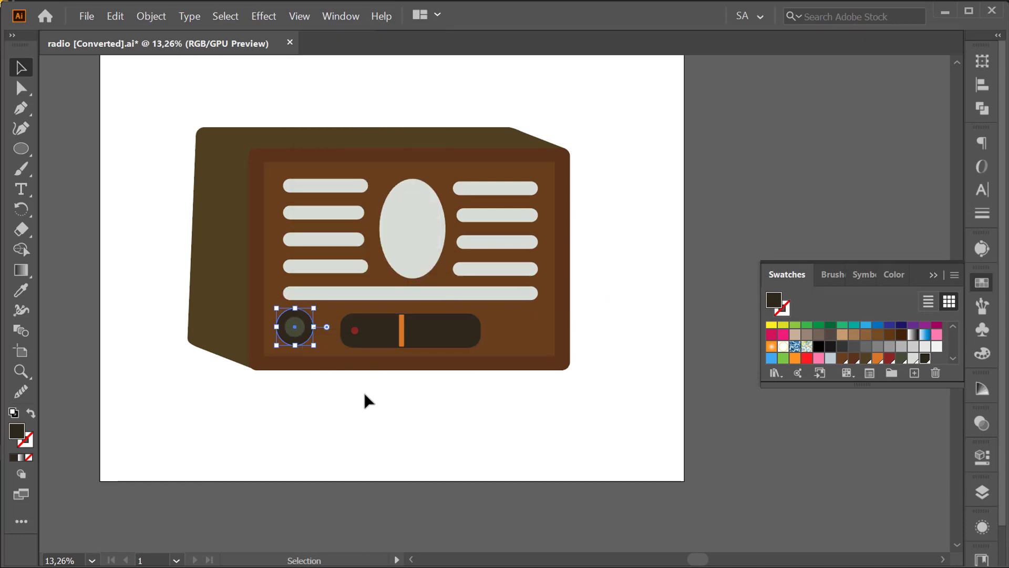
{"action": "key", "text": "Left"}
{"action": "key", "text": "Left"}
{"action": "key", "text": "Left"}
{"action": "key", "text": "Left"}
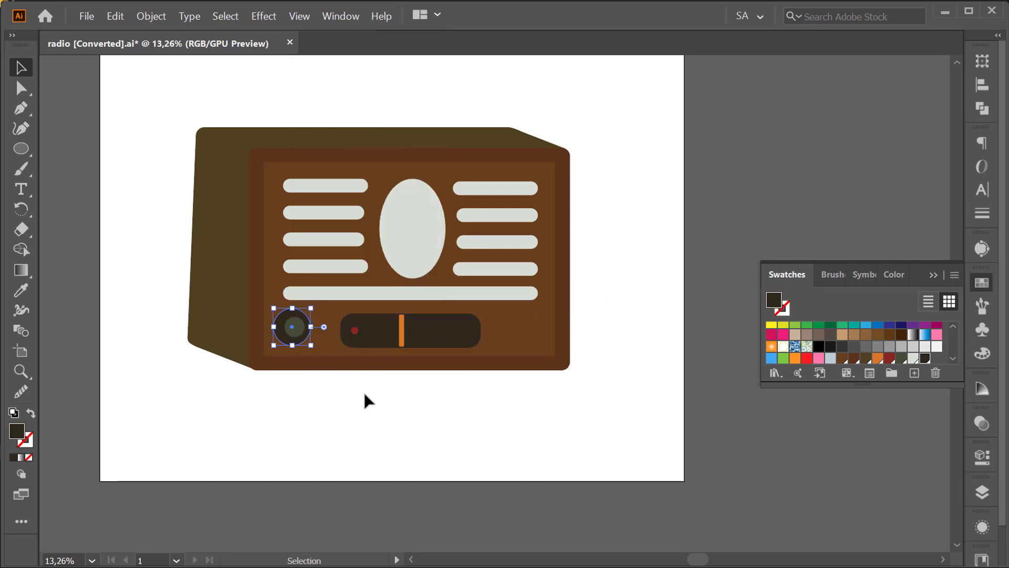
{"action": "key", "text": "Left"}
{"action": "key", "text": "Left"}
{"action": "key", "text": "Left"}
Draw a small oval on the knob's left edge, stretch its left point outward, and fill it pale grey-blue.
{"action": "left_click", "coordinate": [363, 431]}
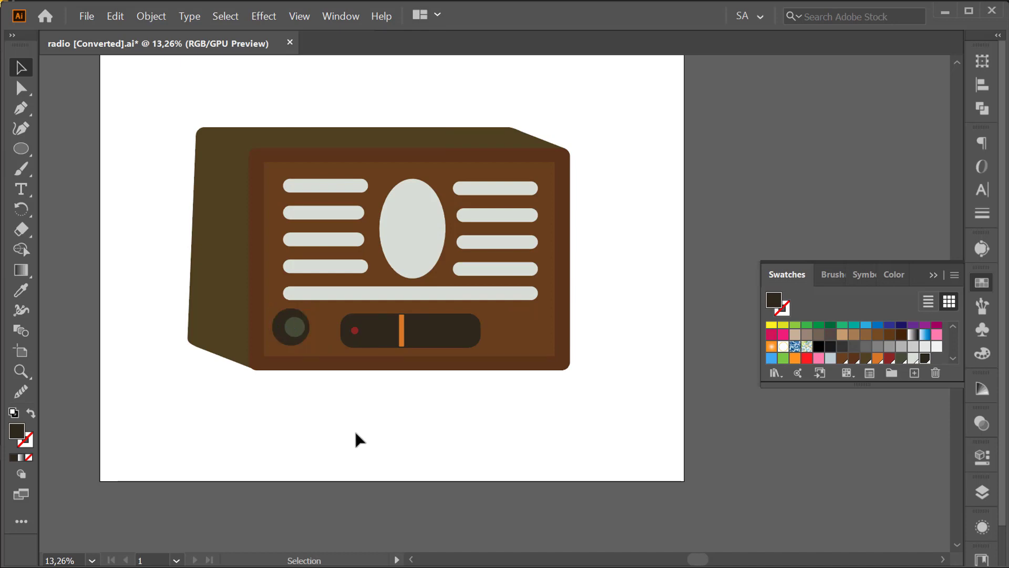
{"action": "left_click", "coordinate": [21, 148]}
{"action": "left_click", "coordinate": [435, 311], "text": "ctrl"}
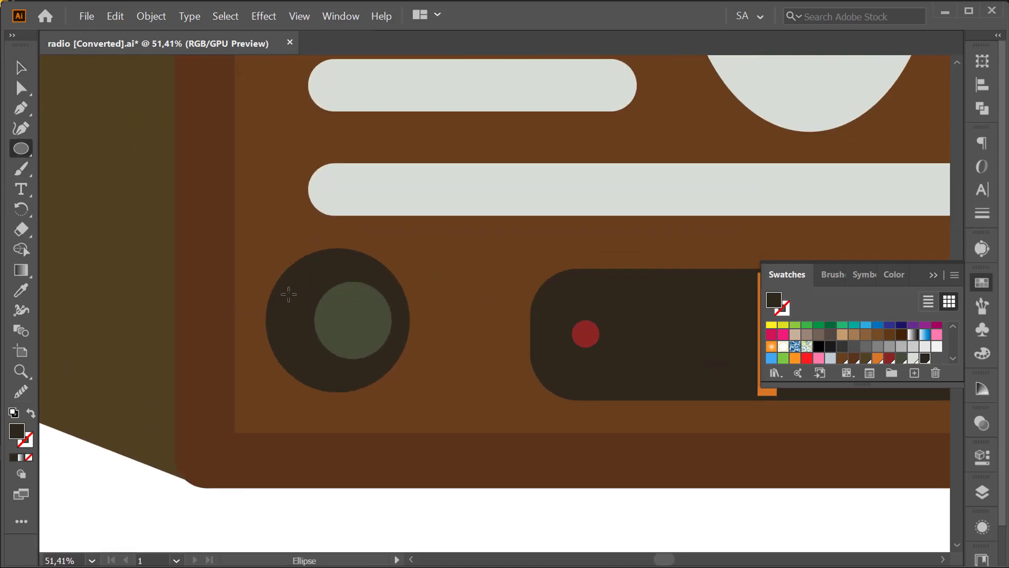
{"action": "left_click_drag", "start_coordinate": [283, 296], "coordinate": [309, 337]}
{"action": "key", "text": "a"}
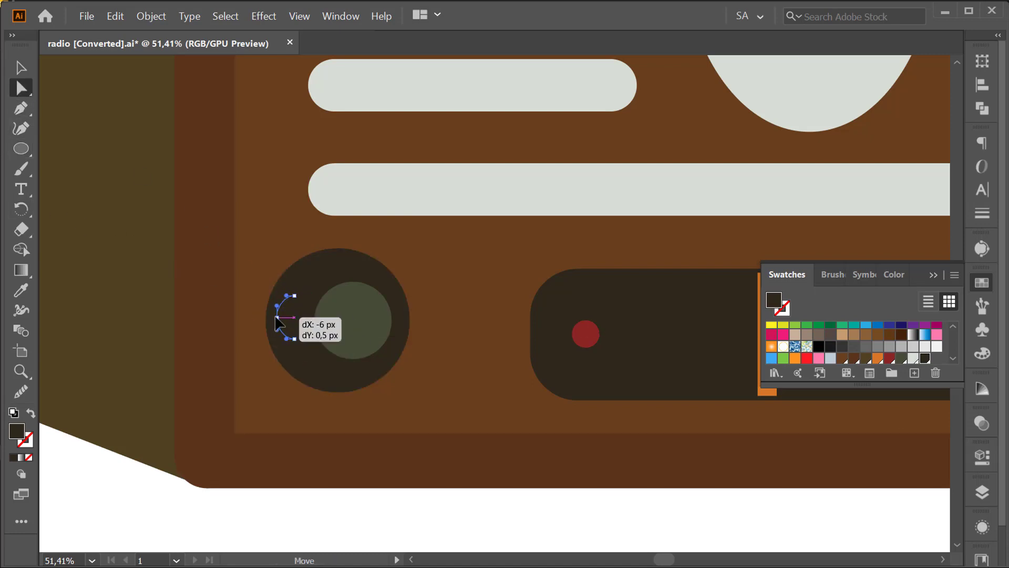
{"action": "left_click_drag", "start_coordinate": [281, 318], "coordinate": [273, 318]}
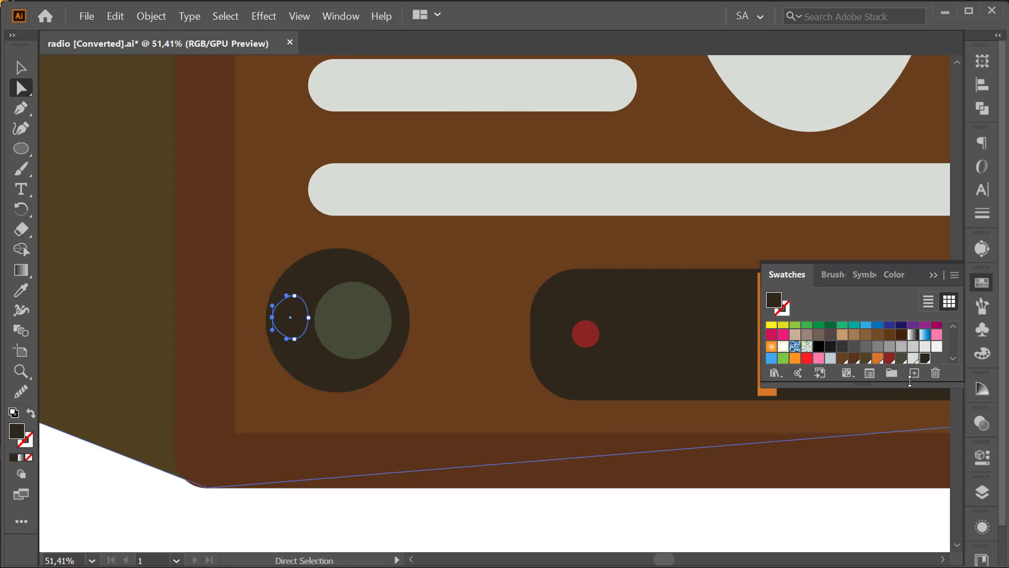
{"action": "left_click", "coordinate": [830, 360]}
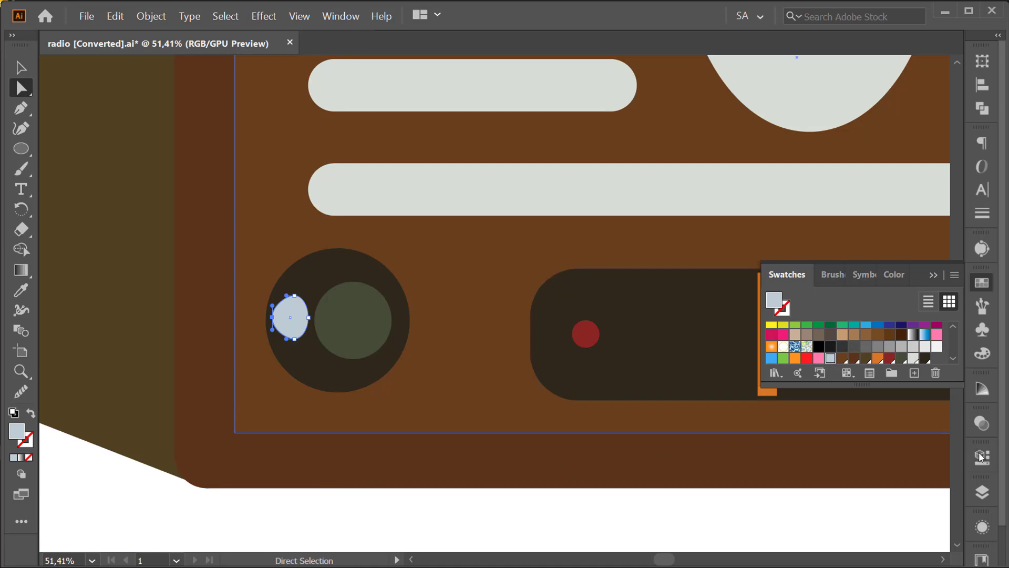
Lower the left highlight's opacity to 9% and flatten its right side slightly.
{"action": "left_click", "coordinate": [983, 431]}
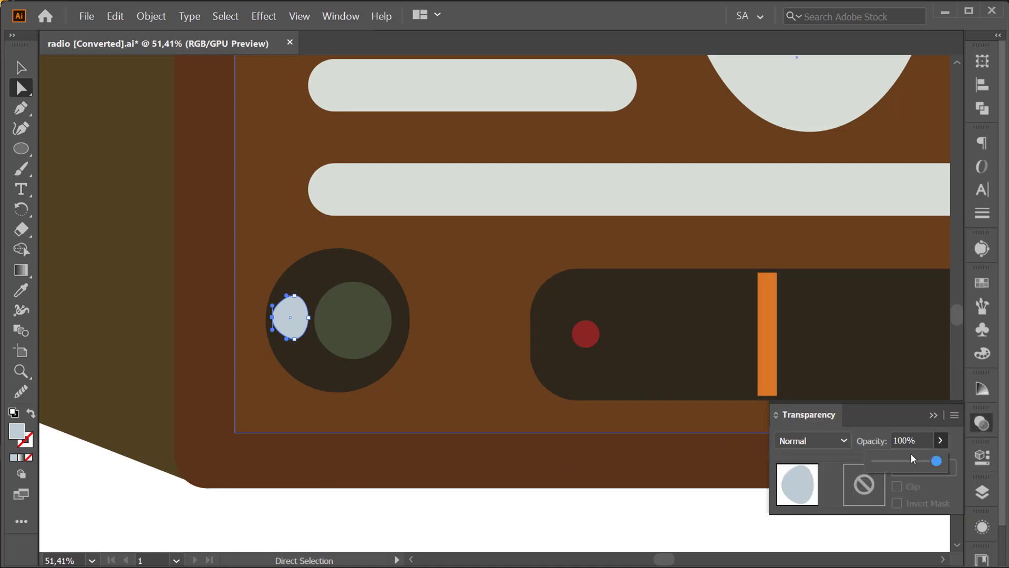
{"action": "left_click_drag", "start_coordinate": [912, 459], "coordinate": [899, 461]}
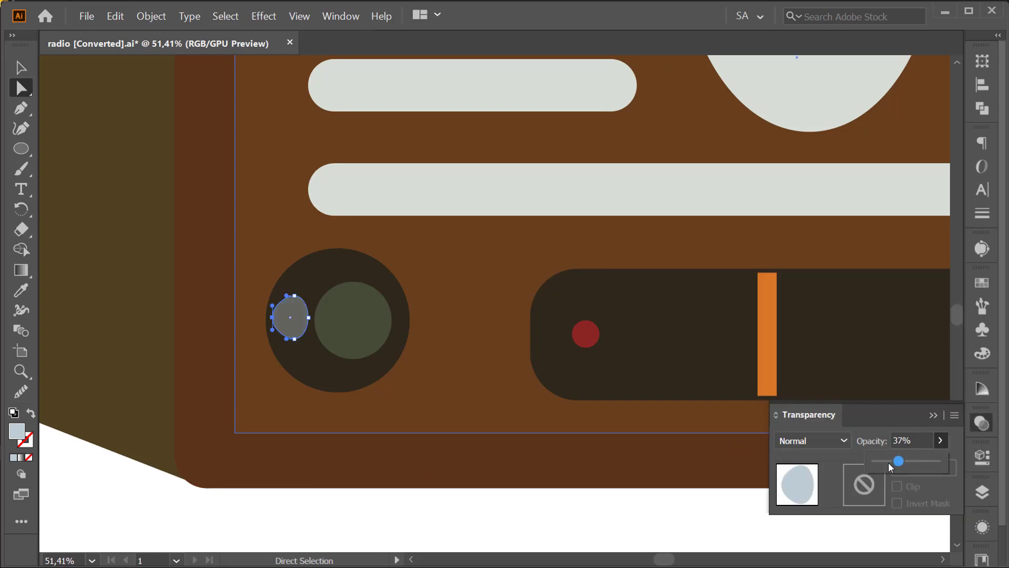
{"action": "left_click", "coordinate": [888, 462]}
{"action": "left_click_drag", "start_coordinate": [882, 462], "coordinate": [878, 461]}
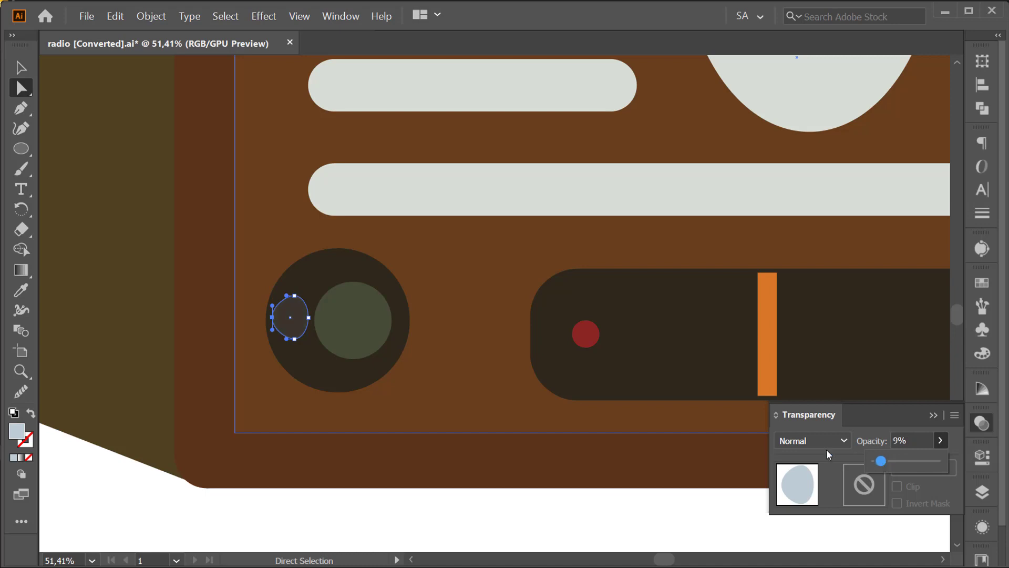
{"action": "left_click_drag", "start_coordinate": [308, 317], "coordinate": [304, 317]}
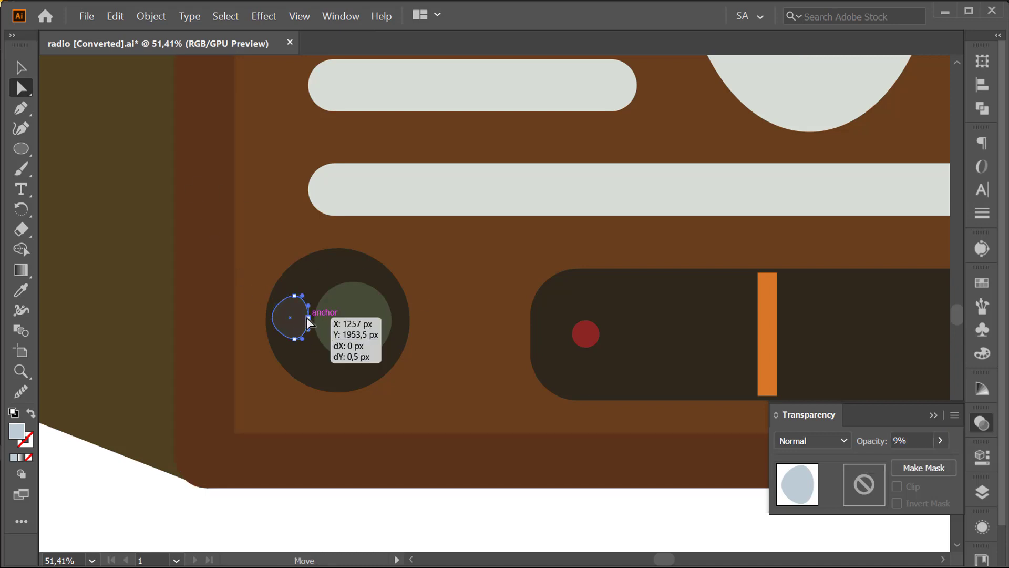
{"action": "left_click", "coordinate": [22, 66]}
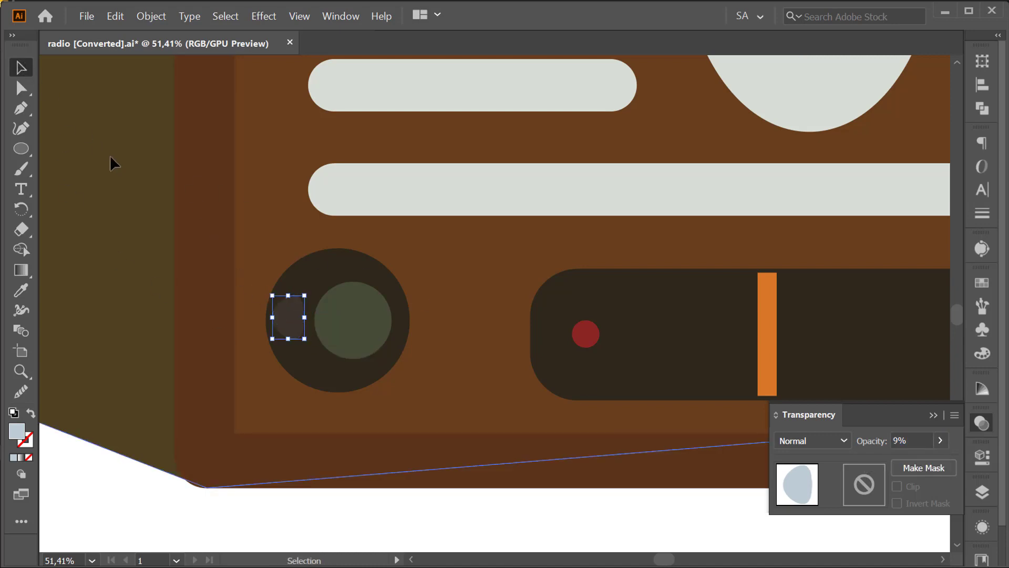
{"action": "left_click", "coordinate": [111, 157]}
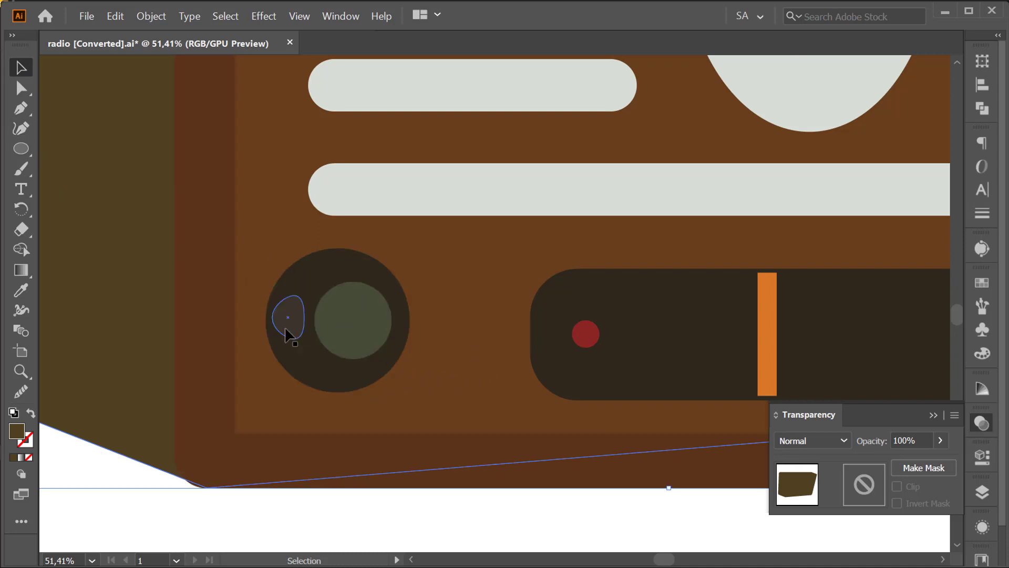
Copy the highlight to the knob's top, rotated and squashed flat, at 6% opacity.
{"action": "left_click_drag", "start_coordinate": [286, 330], "coordinate": [338, 279]}
{"action": "left_click_drag", "start_coordinate": [360, 237], "coordinate": [394, 289]}
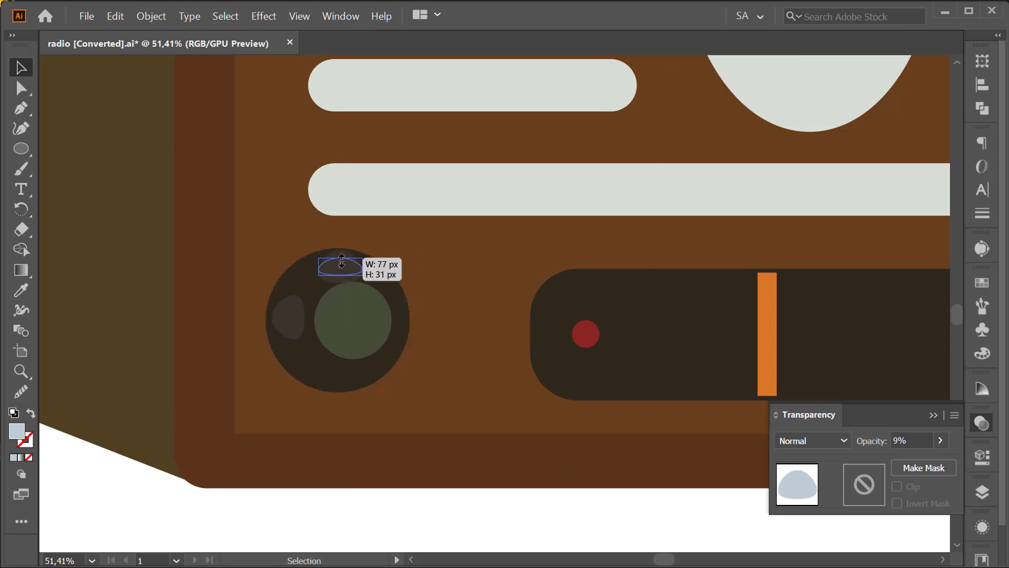
{"action": "left_click_drag", "start_coordinate": [340, 251], "coordinate": [362, 278]}
{"action": "left_click", "coordinate": [438, 262]}
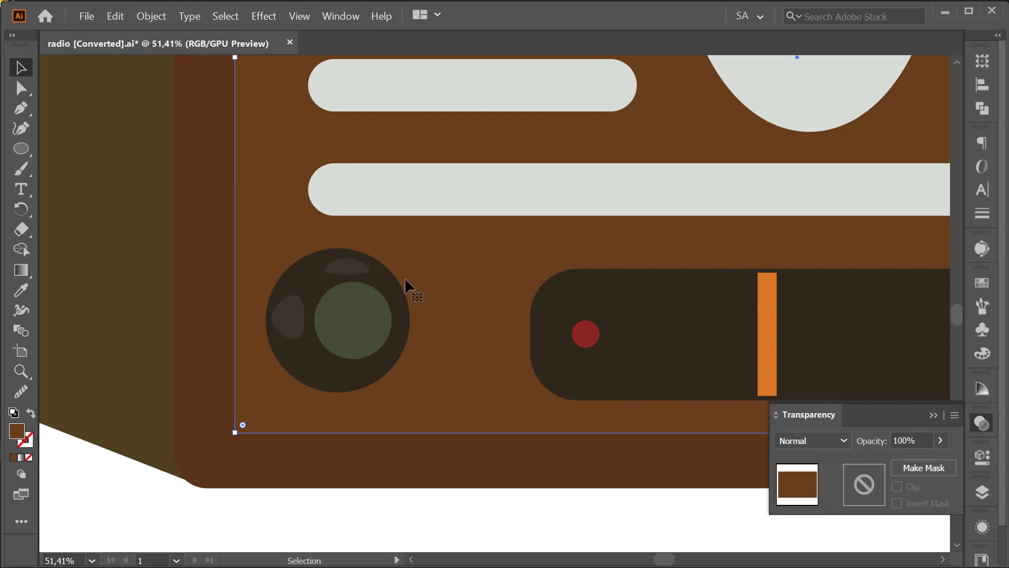
{"action": "left_click", "coordinate": [361, 268]}
{"action": "mouse_move", "coordinate": [374, 255]}
{"action": "left_mouse_down"}
{"action": "mouse_move", "coordinate": [388, 261]}
{"action": "mouse_move", "coordinate": [357, 267]}
{"action": "left_mouse_up"}
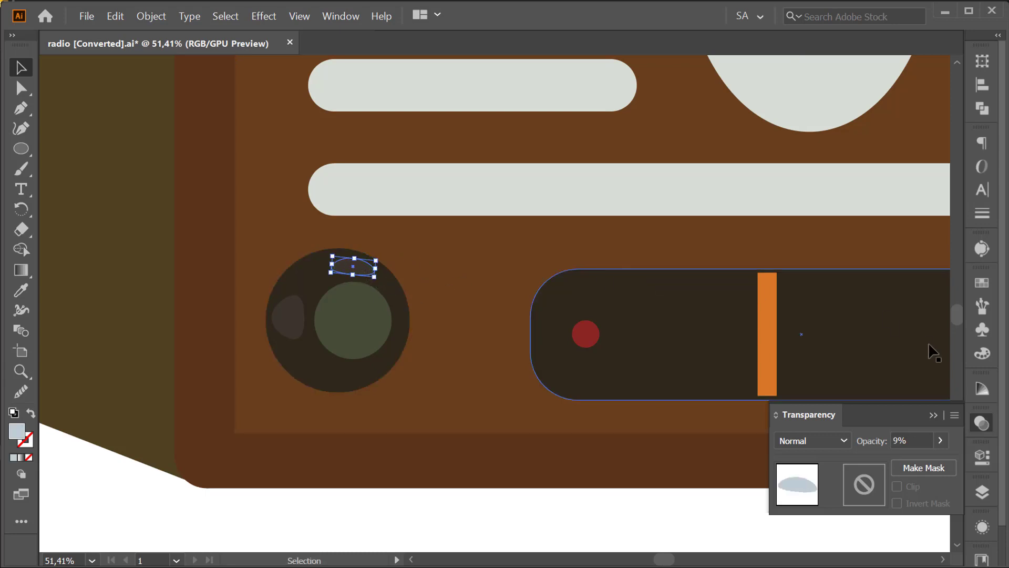
{"action": "left_click", "coordinate": [941, 442]}
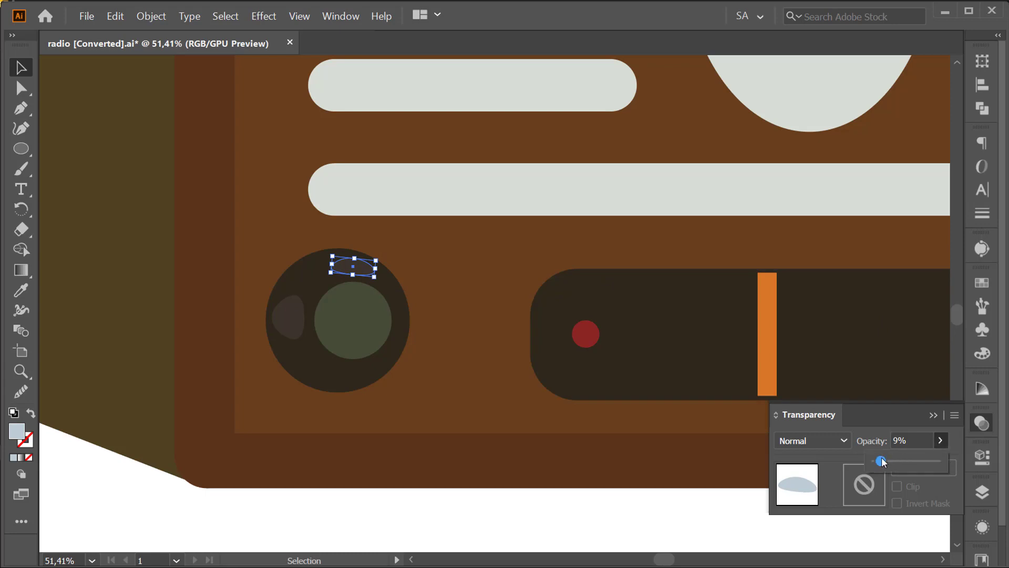
{"action": "left_click_drag", "start_coordinate": [883, 461], "coordinate": [881, 462]}
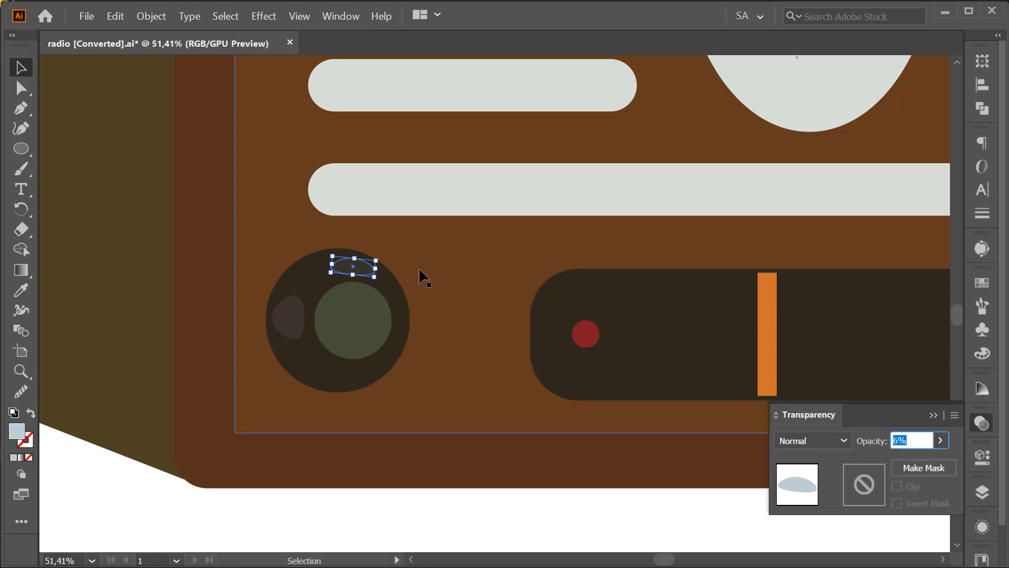
{"action": "left_click", "coordinate": [394, 269]}
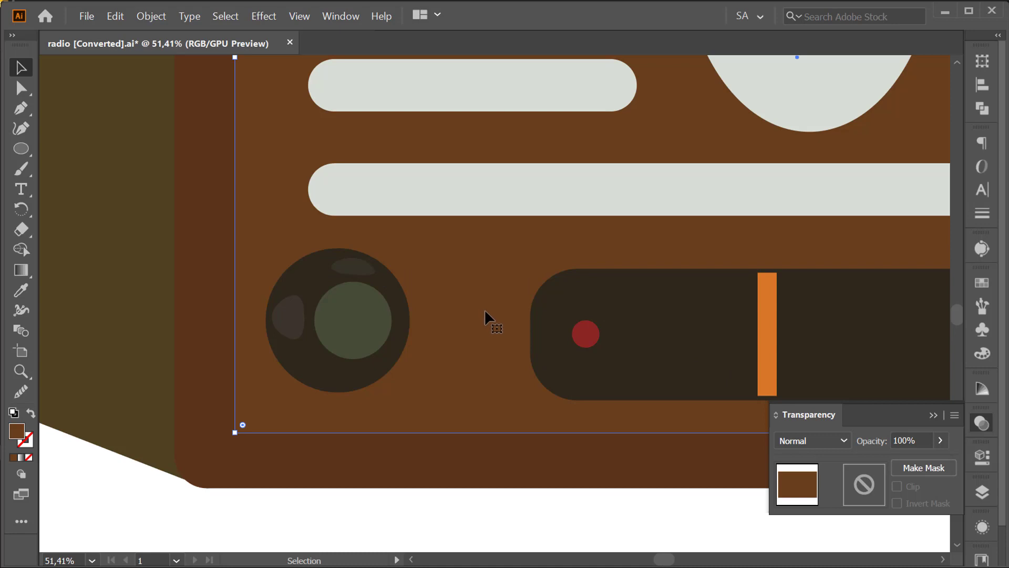
Nudge the knob's green centre right and down and enlarge it slightly around its centre.
{"action": "left_click", "coordinate": [355, 319]}
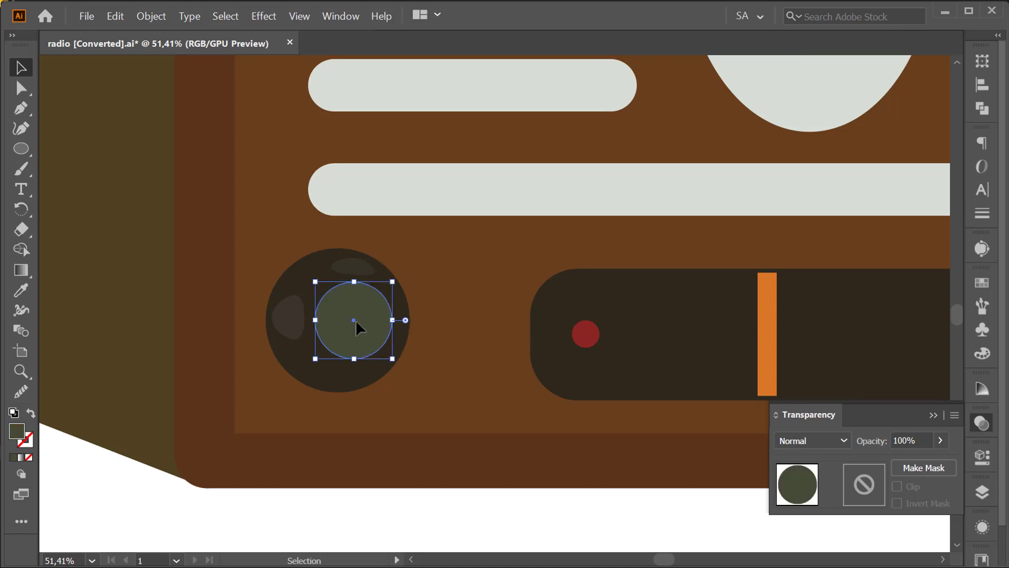
{"action": "key", "text": "Right"}
{"action": "key", "text": "Right"}
{"action": "key", "text": "Down"}
{"action": "key", "text": "Down"}
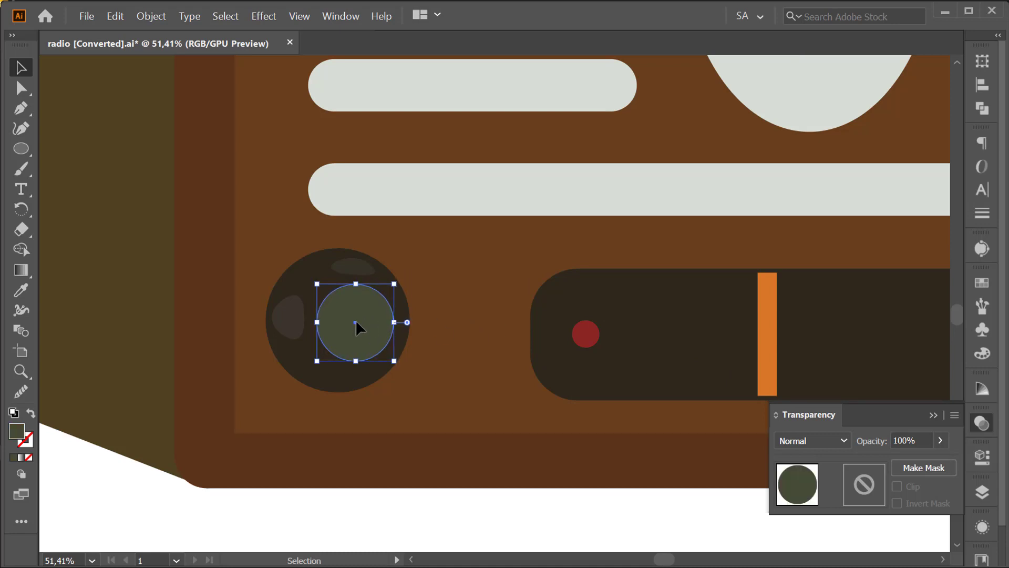
{"action": "key", "text": "Down"}
{"action": "left_click_drag", "start_coordinate": [394, 361], "coordinate": [398, 368]}
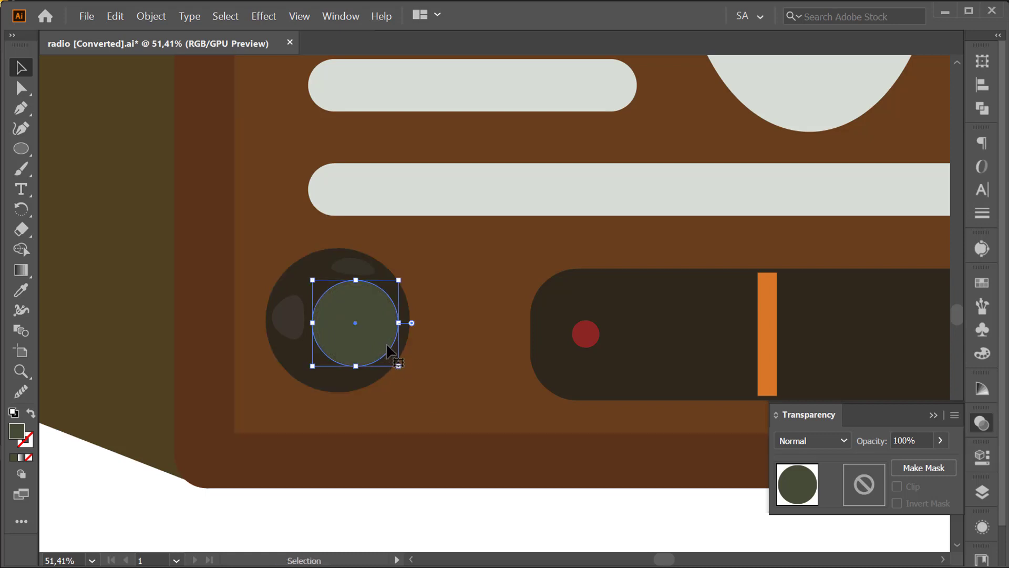
{"action": "key", "text": "Right"}
{"action": "key", "text": "Right"}
{"action": "key", "text": "Right"}
{"action": "key", "text": "Right"}
{"action": "key", "text": "Right"}
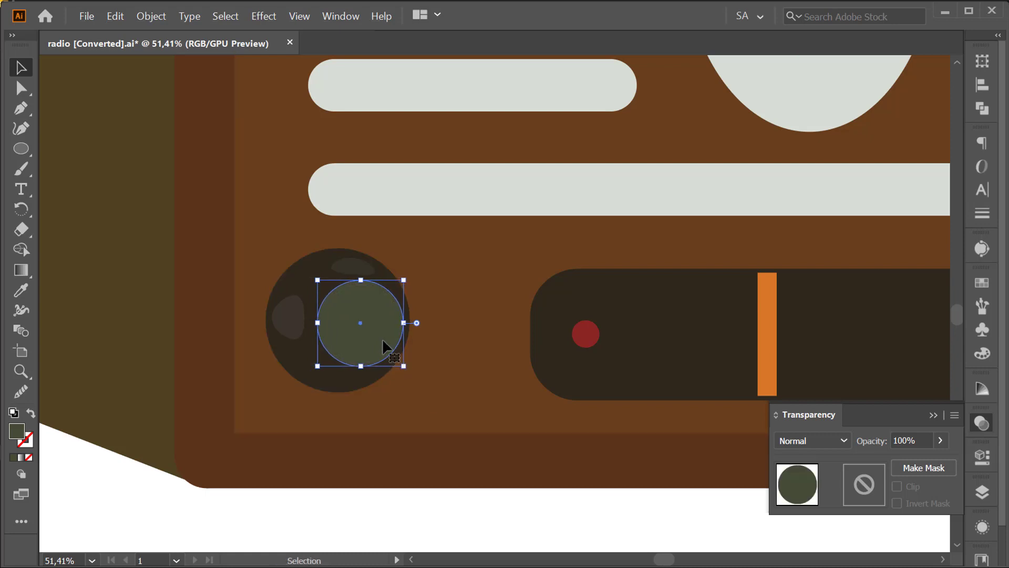
Select the knob's dark ring together with its green centre and zoom out.
{"action": "left_click", "coordinate": [441, 273]}
{"action": "left_click", "coordinate": [359, 332]}
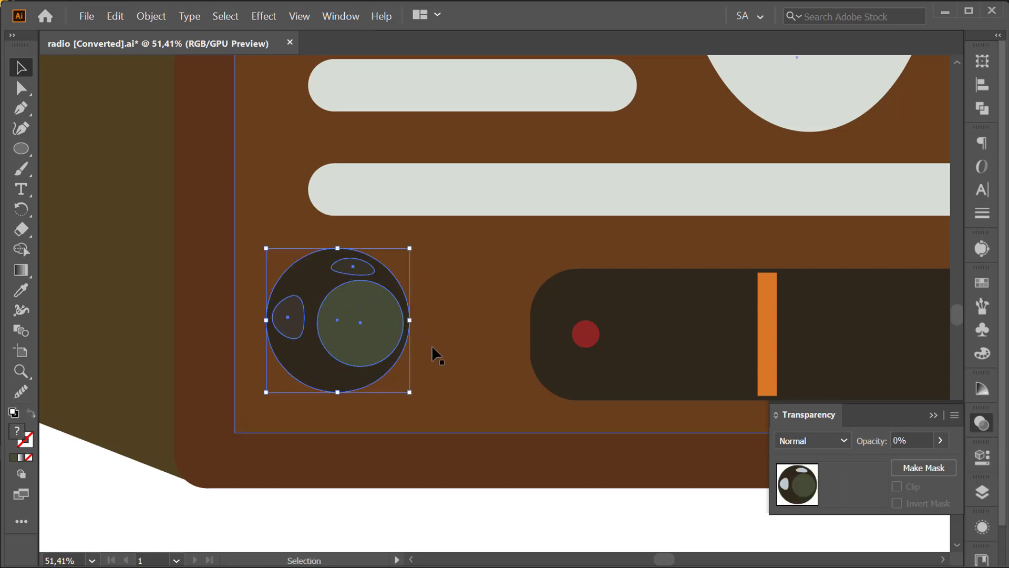
{"action": "key", "text": "a"}
{"action": "key", "text": "v"}
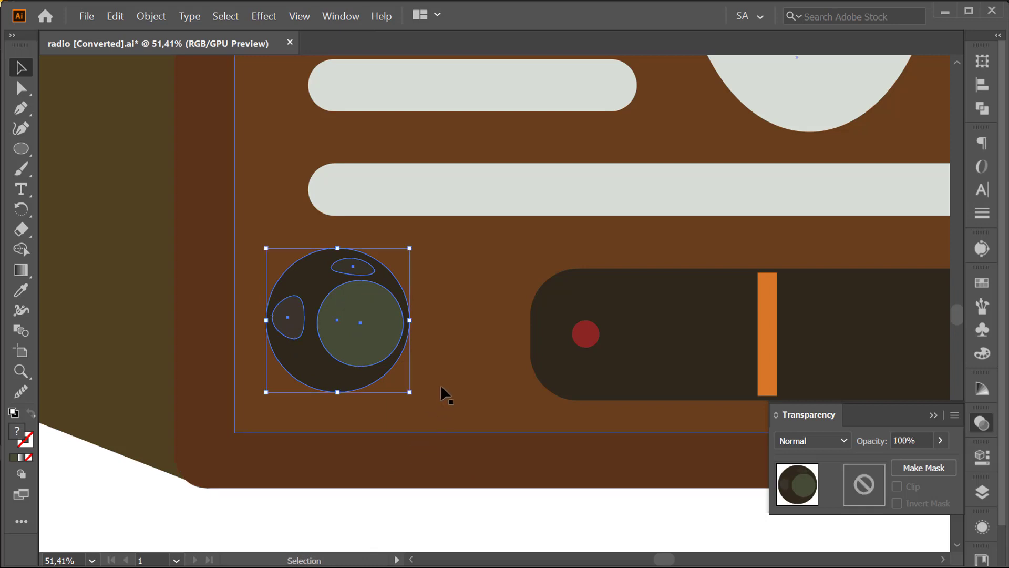
{"action": "scroll", "coordinate": [392, 342], "scroll_direction": "down", "scroll_amount": 3}
{"action": "scroll", "coordinate": [394, 361], "scroll_direction": "down", "scroll_amount": 1}
{"action": "scroll", "coordinate": [464, 459], "scroll_direction": "down", "scroll_amount": 1}
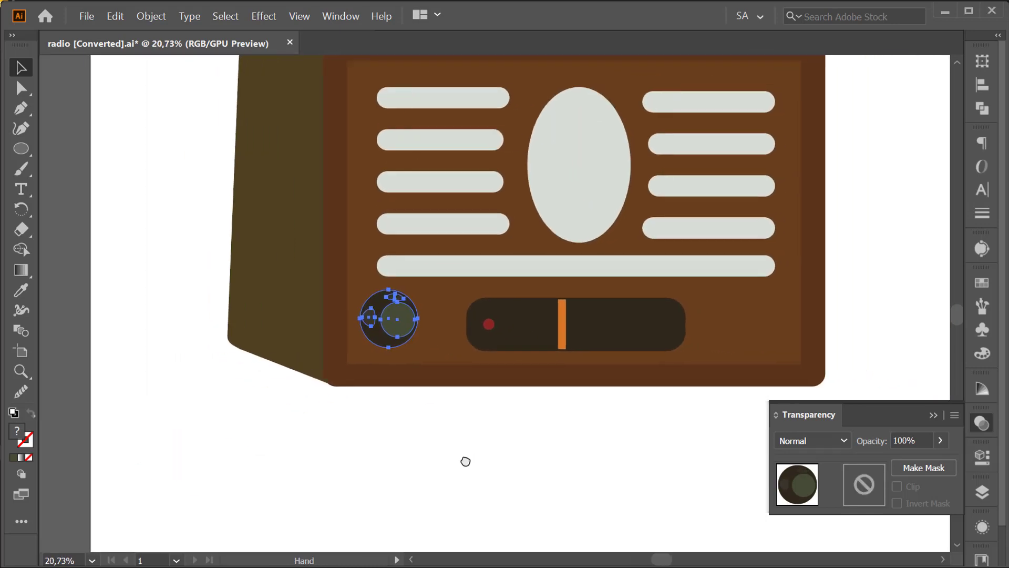
Duplicate the knob with its highlights to the right end of the tuning display, lined up with the dial.
{"action": "mouse_move", "coordinate": [341, 334]}
{"action": "left_mouse_down"}
{"action": "mouse_move", "coordinate": [703, 340]}
{"action": "mouse_move", "coordinate": [699, 330]}
{"action": "mouse_move", "coordinate": [678, 333]}
{"action": "left_mouse_up"}
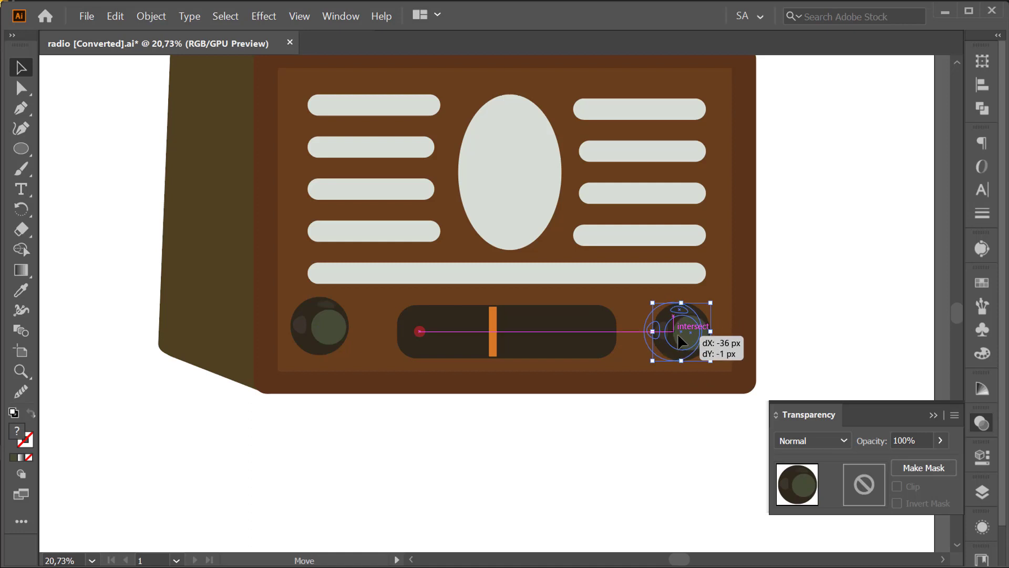
{"action": "left_click_drag", "start_coordinate": [678, 333], "coordinate": [676, 329]}
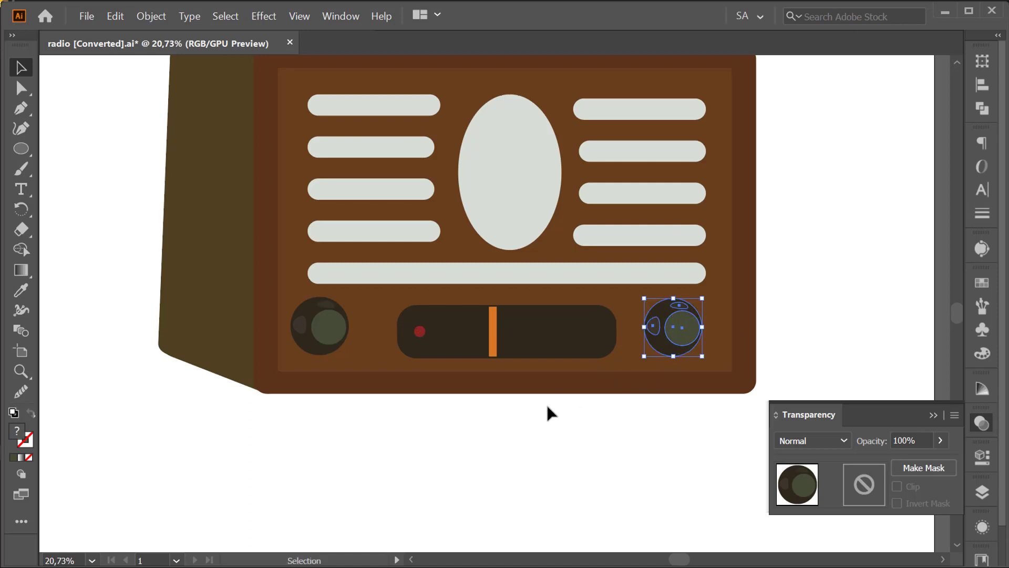
{"action": "left_click", "coordinate": [531, 432]}
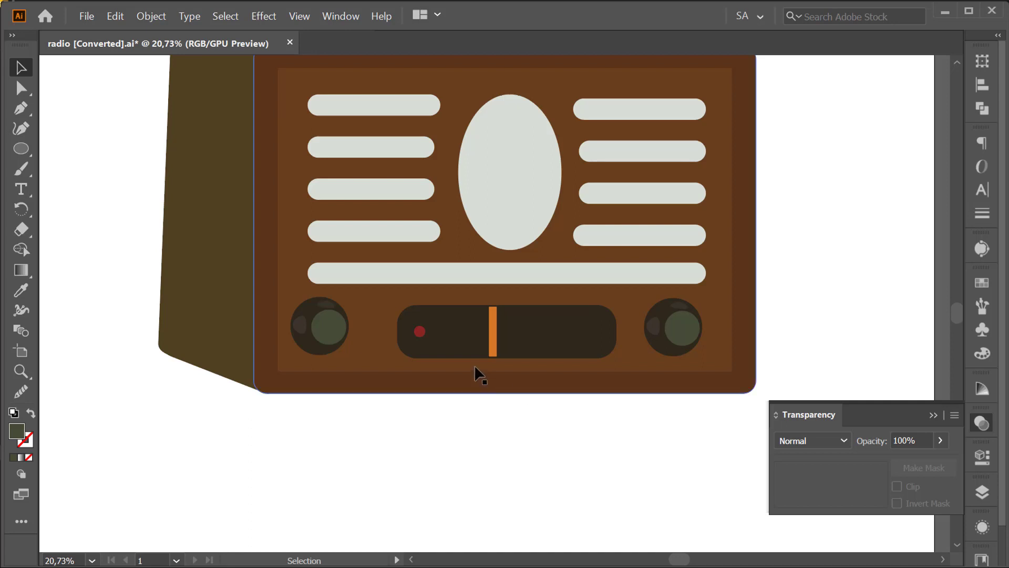
Distribute both knobs and the dial evenly and align their vertical centres, relative to the selection.
{"action": "left_click", "coordinate": [343, 326], "text": "shift"}
{"action": "left_click", "coordinate": [452, 326], "text": "shift"}
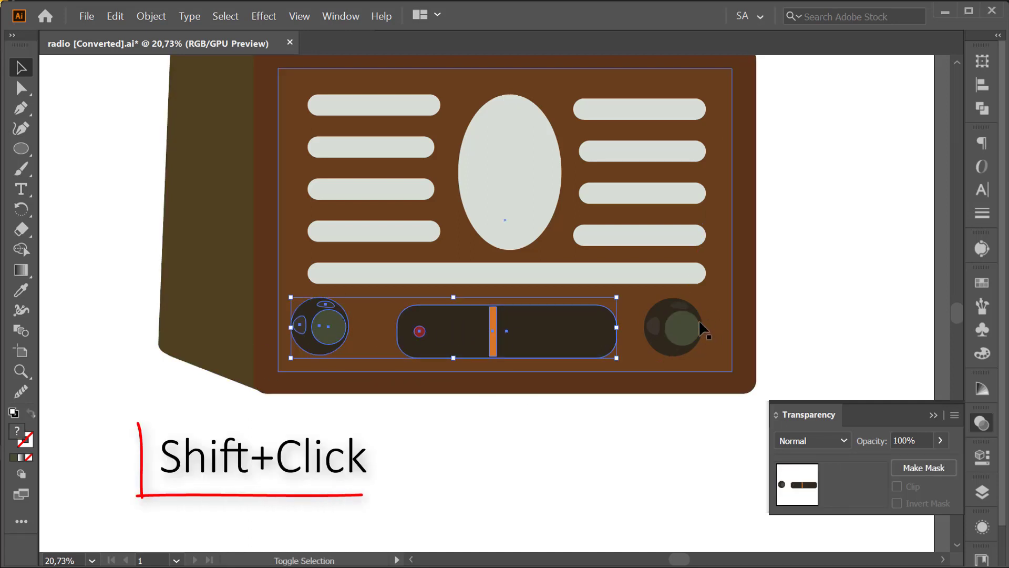
{"action": "left_click", "coordinate": [694, 327], "text": "shift"}
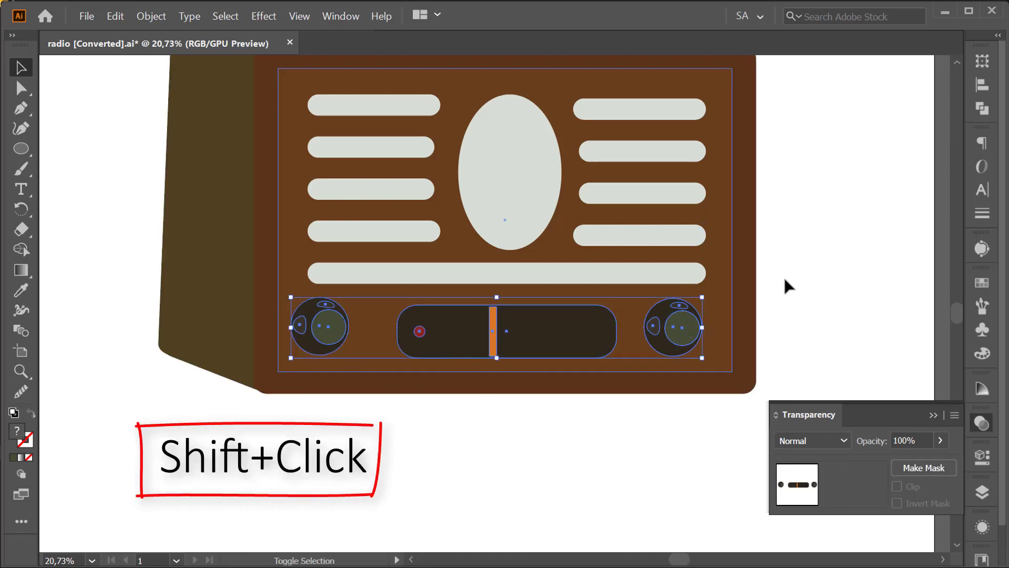
{"action": "left_click", "coordinate": [980, 85]}
{"action": "left_click", "coordinate": [946, 195]}
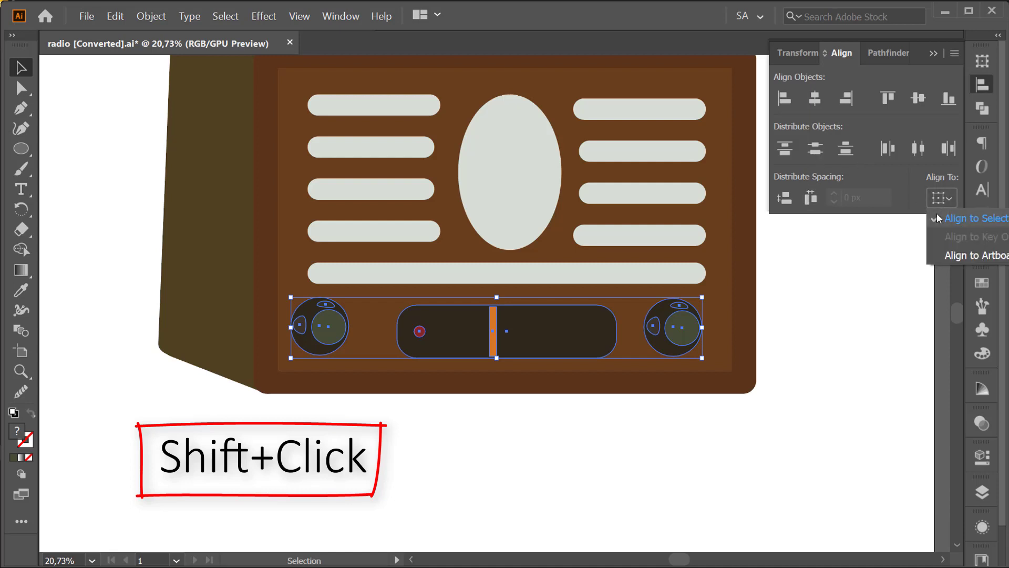
{"action": "left_click", "coordinate": [946, 218]}
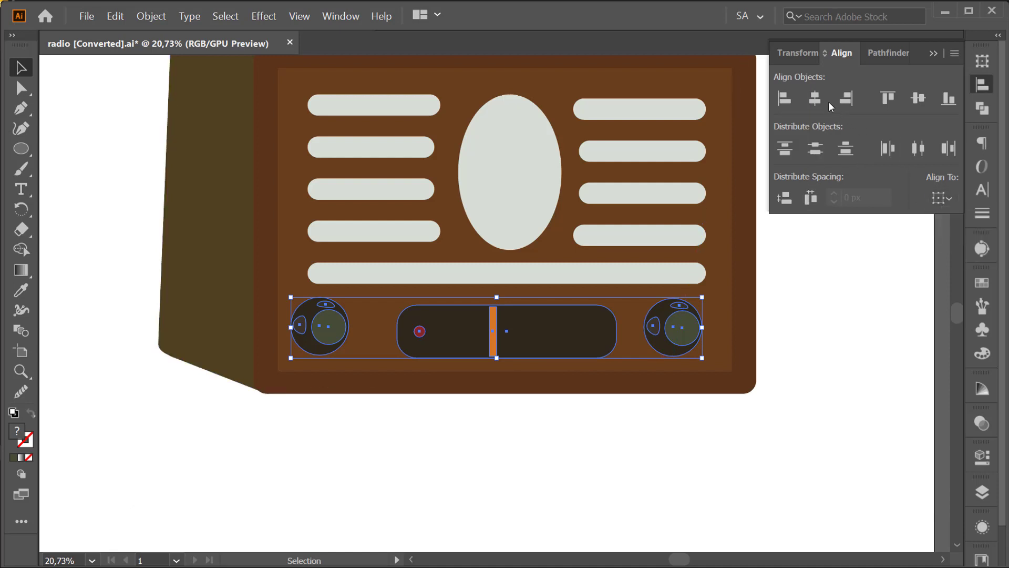
{"action": "left_click", "coordinate": [919, 149]}
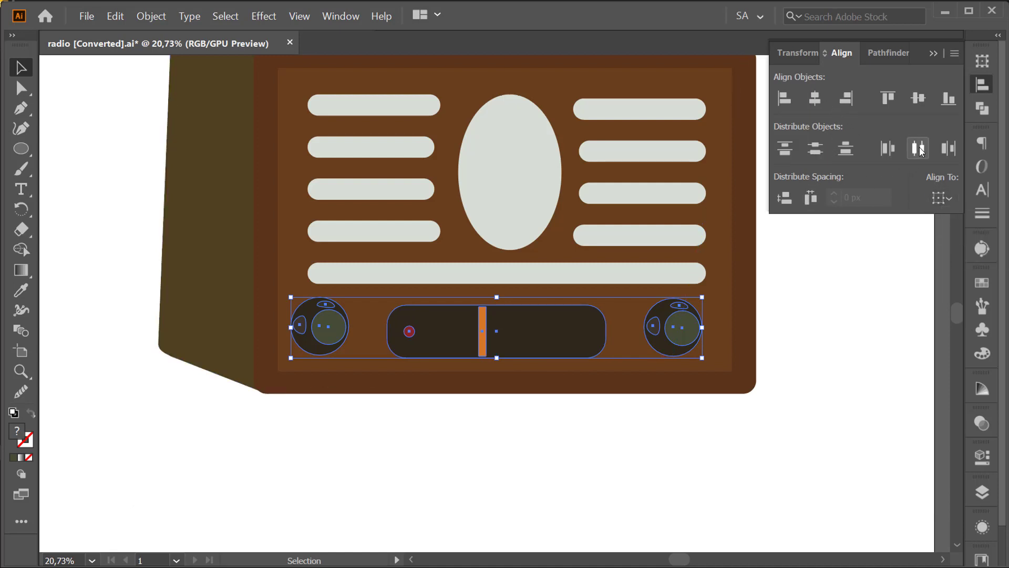
{"action": "left_click", "coordinate": [920, 102]}
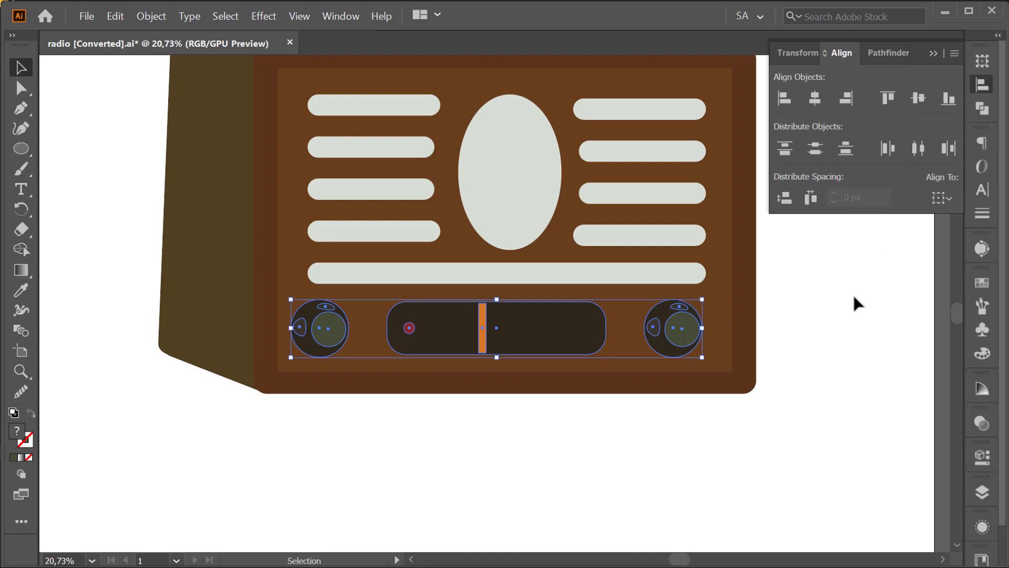
{"action": "left_click", "coordinate": [815, 372]}
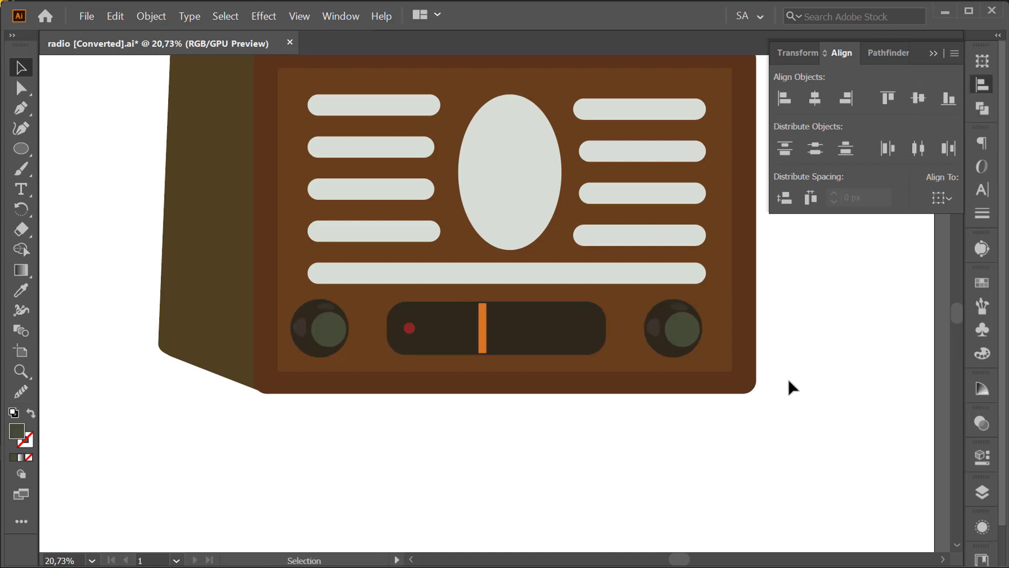
Group the knobs and dial and centre that row horizontally on the brown inner panel.
{"action": "left_click", "coordinate": [685, 321]}
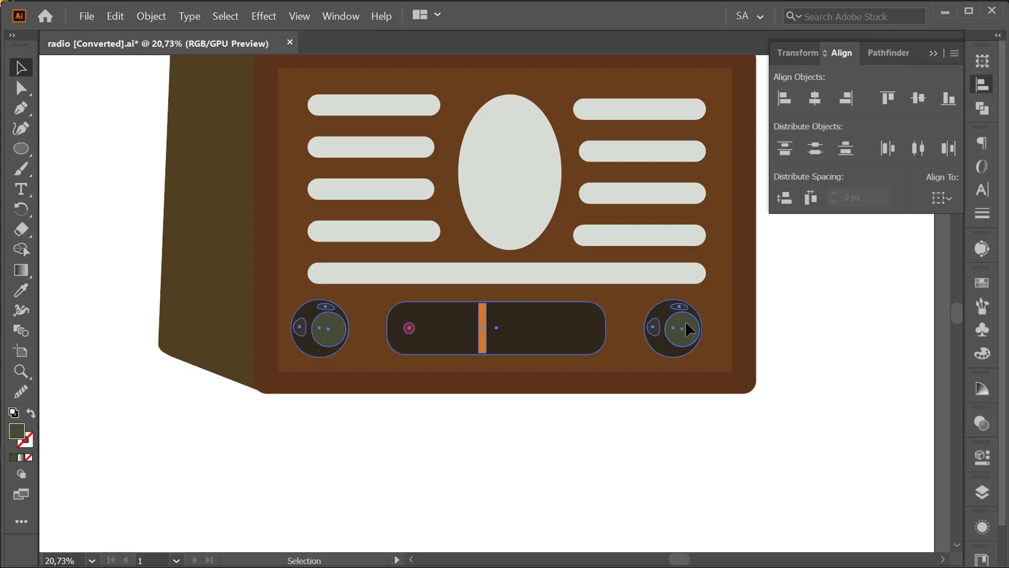
{"action": "key", "text": "ctrl+g"}
{"action": "left_click", "coordinate": [714, 346], "text": "shift"}
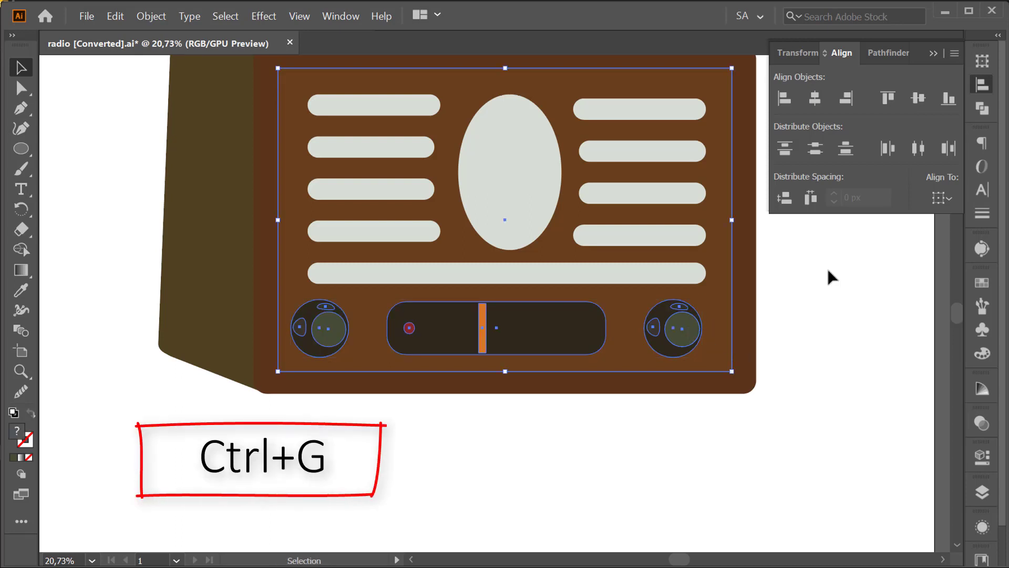
{"action": "left_click", "coordinate": [922, 100]}
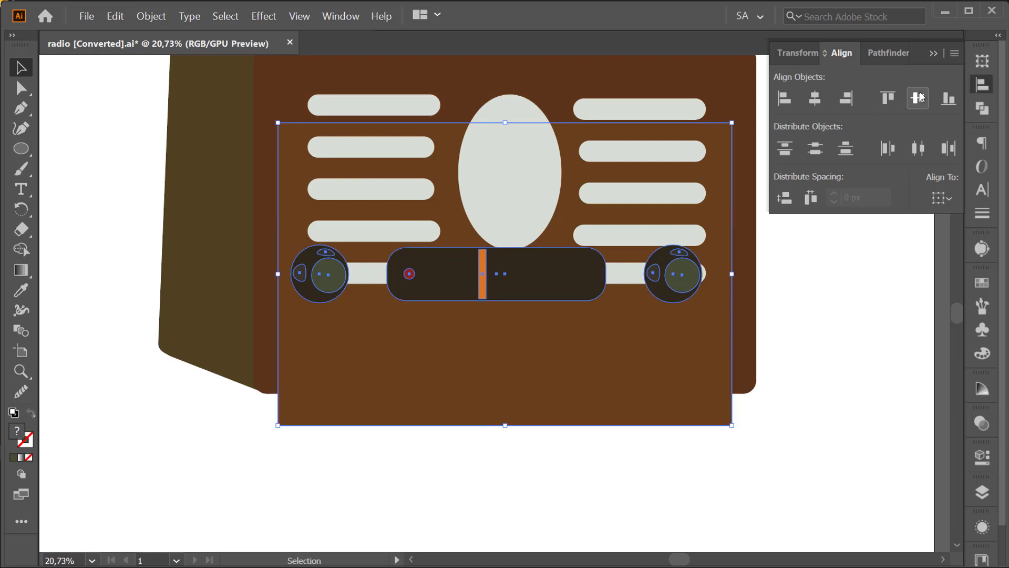
{"action": "key", "text": "ctrl+z"}
{"action": "left_click", "coordinate": [944, 198]}
{"action": "left_click", "coordinate": [950, 218]}
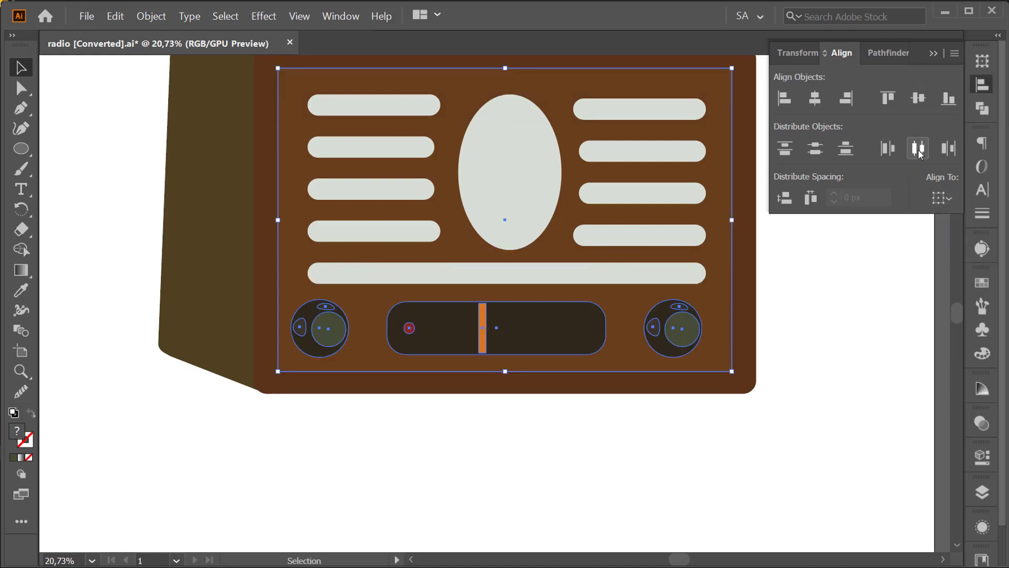
{"action": "left_click", "coordinate": [918, 148]}
{"action": "left_click", "coordinate": [847, 396]}
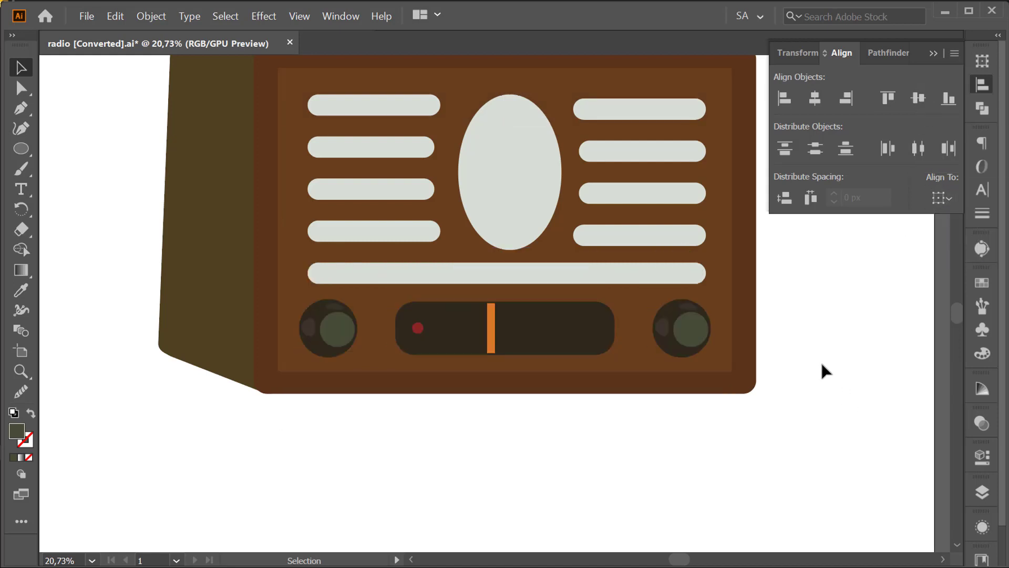
{"action": "left_click", "coordinate": [605, 280]}
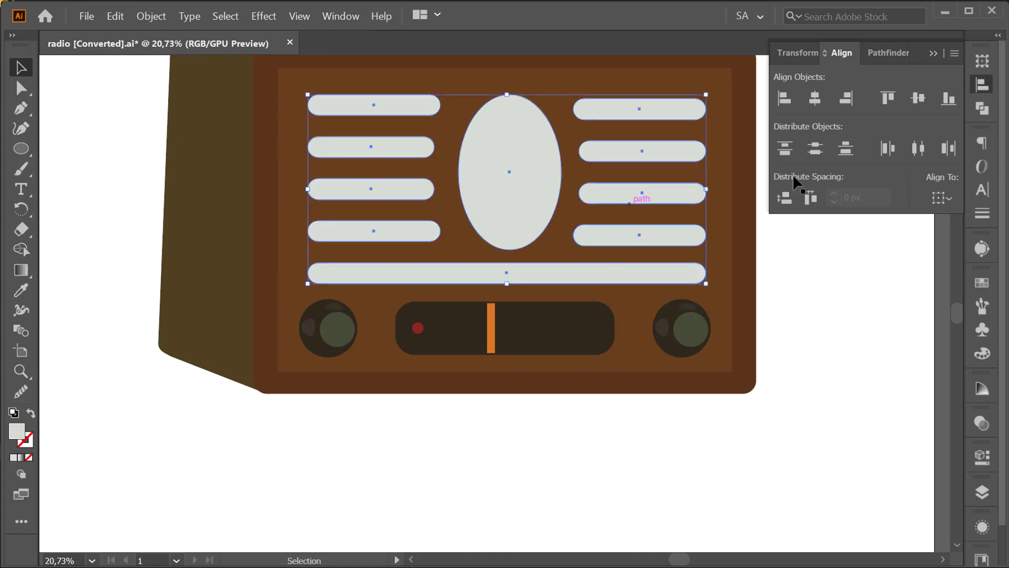
{"action": "left_click", "coordinate": [788, 463]}
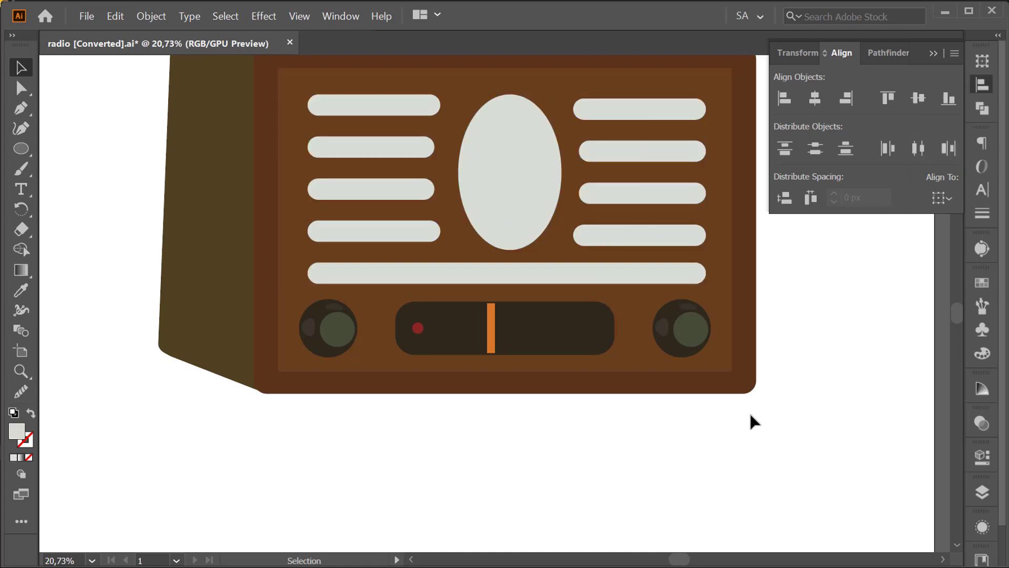
Duplicate the inner front panel, offset a second copy, and Minus Front them into a frame.
{"action": "scroll", "coordinate": [683, 362], "scroll_direction": "down", "scroll_amount": 3}
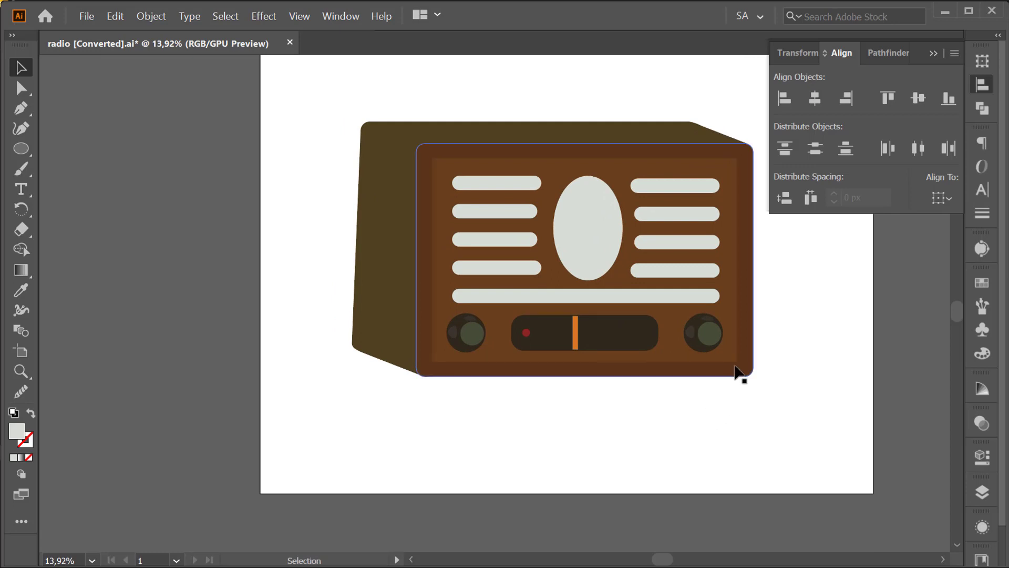
{"action": "left_click_drag", "start_coordinate": [732, 359], "coordinate": [400, 465]}
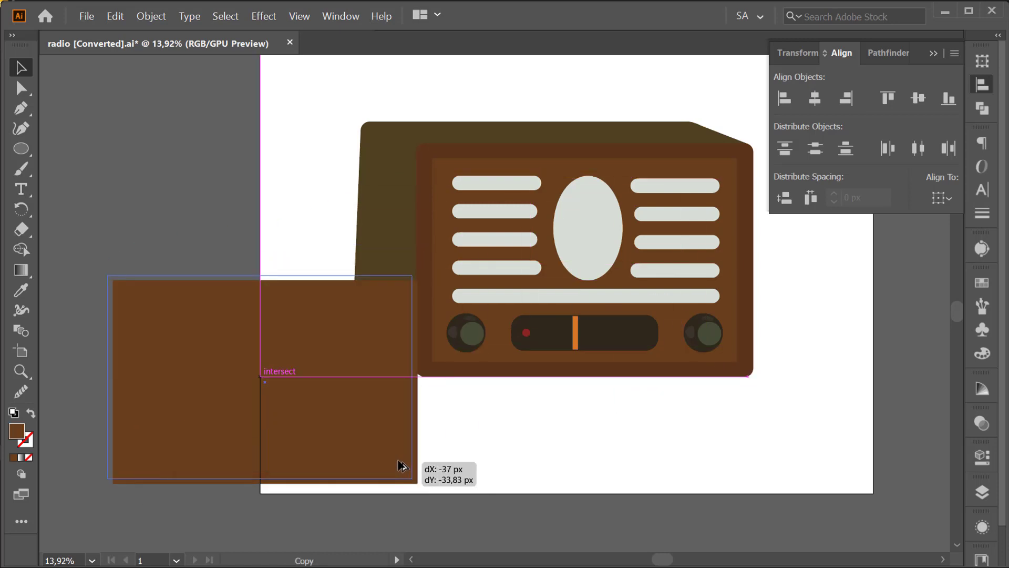
{"action": "left_click_drag", "start_coordinate": [402, 465], "coordinate": [405, 468]}
{"action": "scroll", "coordinate": [457, 473], "scroll_direction": "up", "scroll_amount": 2}
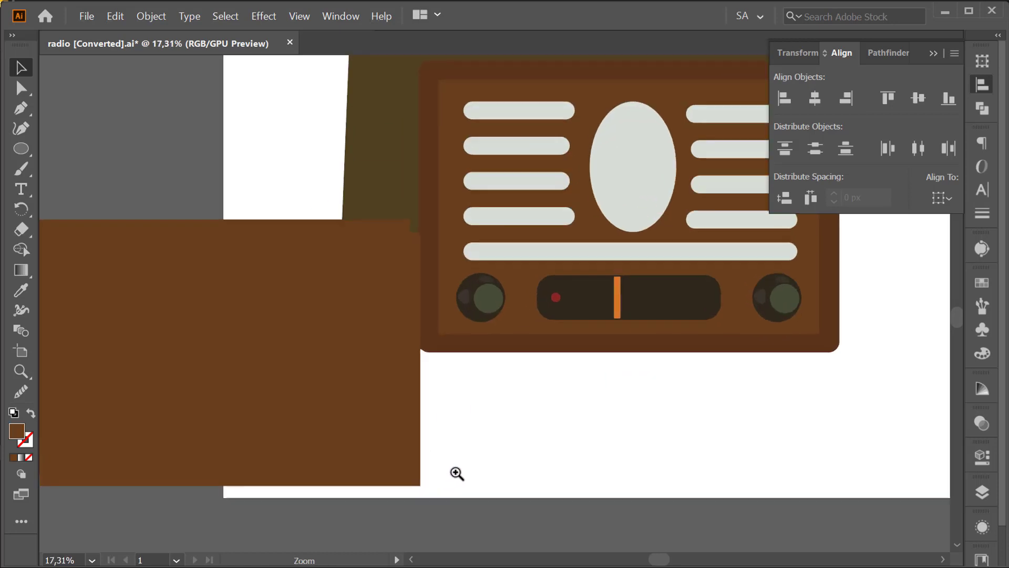
{"action": "scroll", "coordinate": [473, 468], "scroll_direction": "up", "scroll_amount": 2}
{"action": "left_click", "coordinate": [418, 444], "text": "shift"}
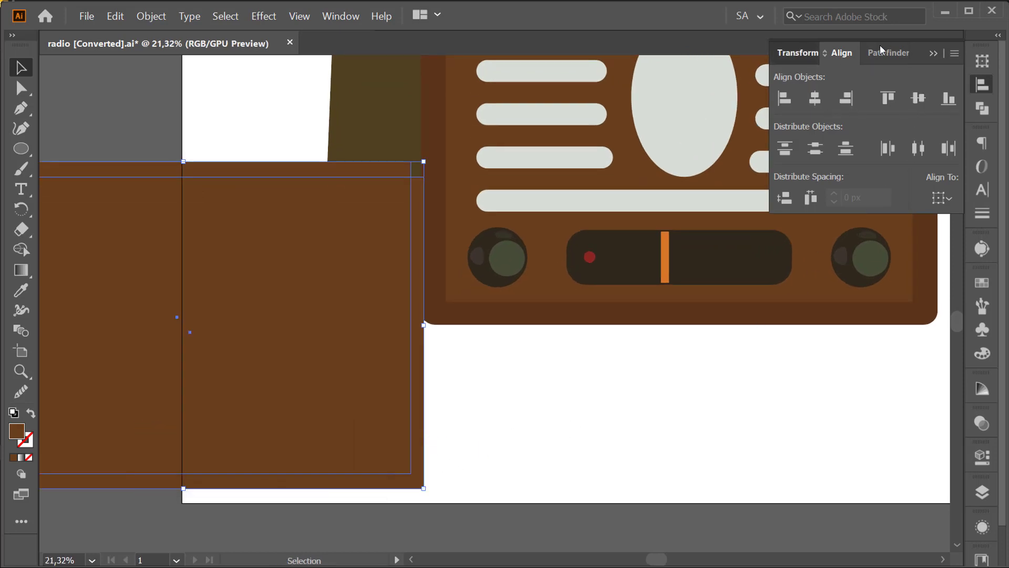
{"action": "left_click", "coordinate": [797, 53]}
{"action": "left_click", "coordinate": [884, 53]}
{"action": "left_click", "coordinate": [816, 98]}
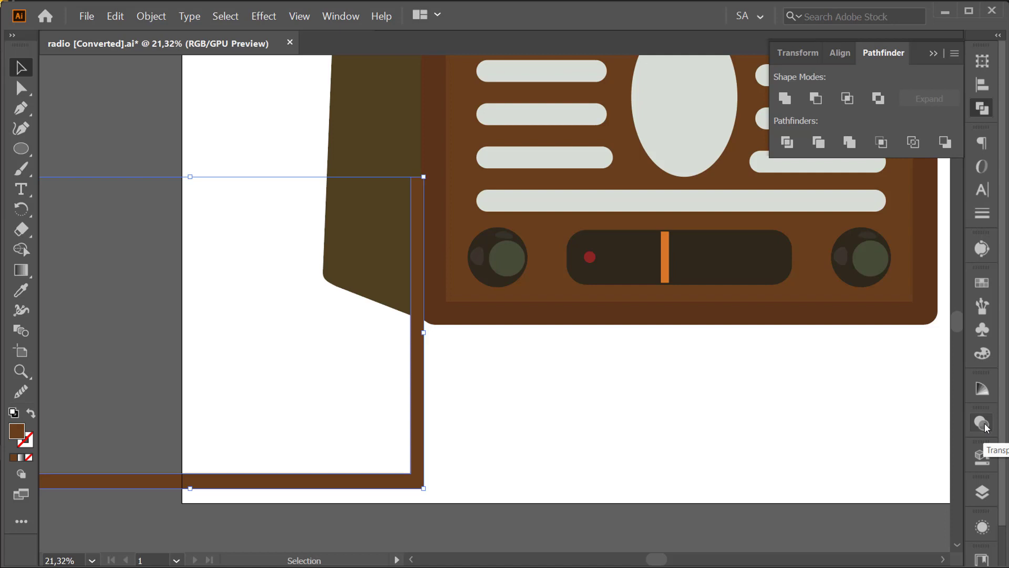
Fill the frame near-black and position it over the front panel, stretched slightly downward.
{"action": "double_click", "coordinate": [15, 433]}
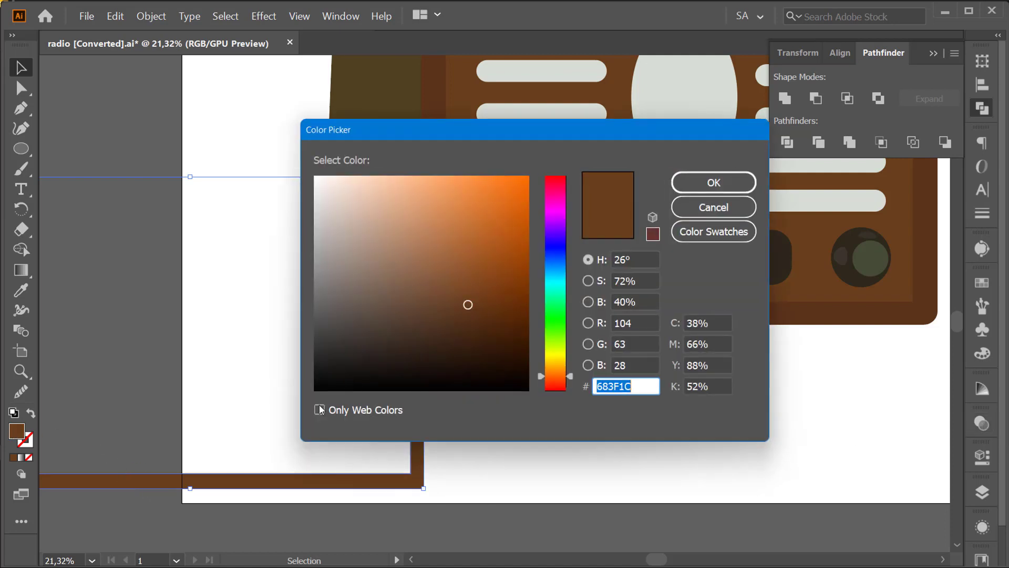
{"action": "left_click_drag", "start_coordinate": [357, 378], "coordinate": [451, 388]}
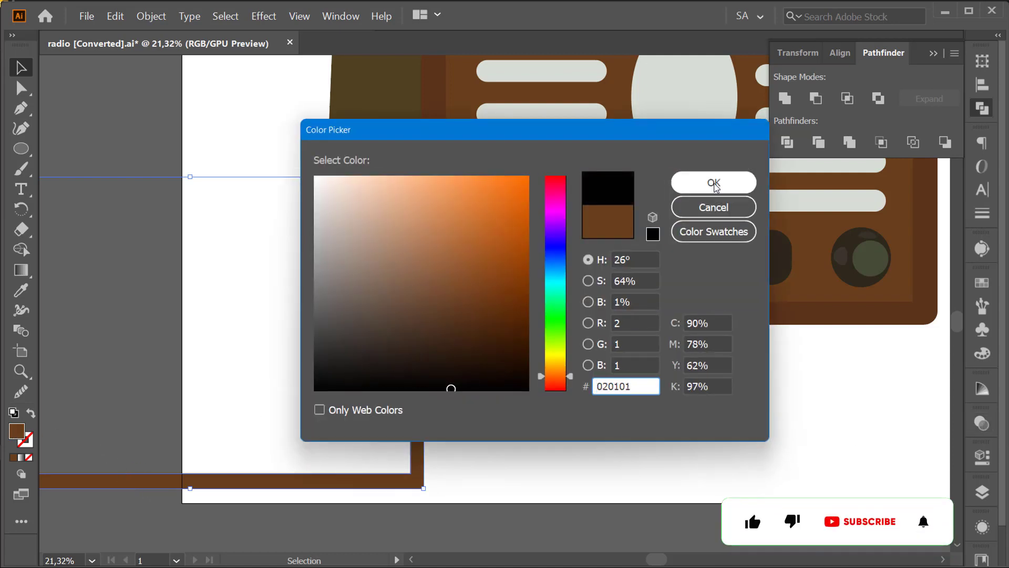
{"action": "key", "text": "Return"}
{"action": "mouse_move", "coordinate": [415, 489]}
{"action": "left_mouse_down"}
{"action": "mouse_move", "coordinate": [905, 300]}
{"action": "mouse_move", "coordinate": [901, 292]}
{"action": "mouse_move", "coordinate": [653, 448]}
{"action": "left_mouse_up"}
{"action": "scroll", "coordinate": [725, 403], "scroll_direction": "up", "scroll_amount": 3}
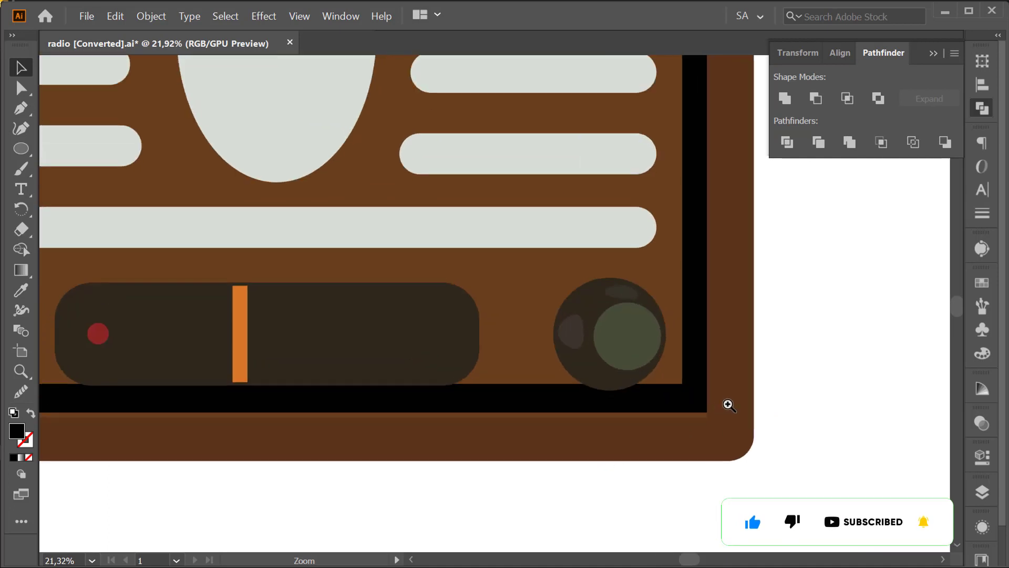
{"action": "scroll", "coordinate": [786, 373], "scroll_direction": "up", "scroll_amount": 3}
{"action": "left_click_drag", "start_coordinate": [755, 372], "coordinate": [759, 385]}
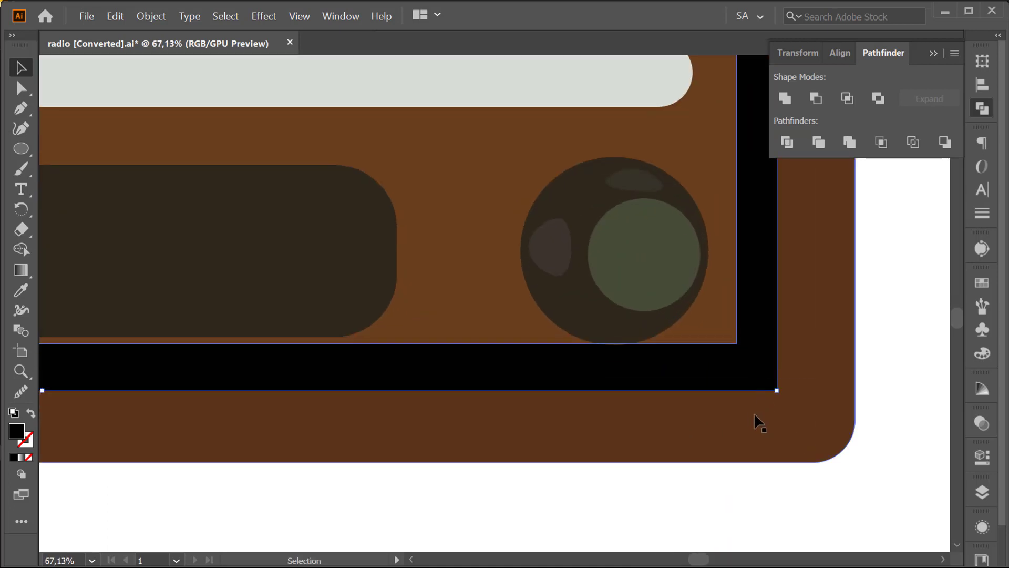
Zoom out to the whole radio and bring up the frame's Transparency settings.
{"action": "left_click", "coordinate": [741, 363], "text": "ctrl+alt"}
{"action": "left_click", "coordinate": [676, 388], "text": "ctrl+alt"}
{"action": "left_click", "coordinate": [633, 394], "text": "ctrl+alt"}
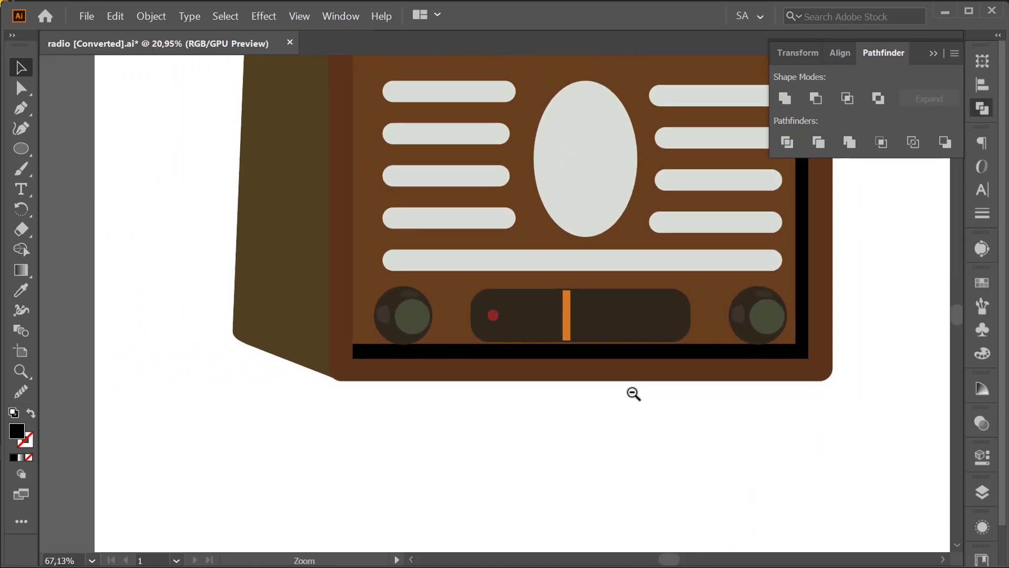
{"action": "left_click_drag", "start_coordinate": [639, 400], "coordinate": [586, 412]}
{"action": "left_click", "coordinate": [552, 428], "text": "ctrl+alt"}
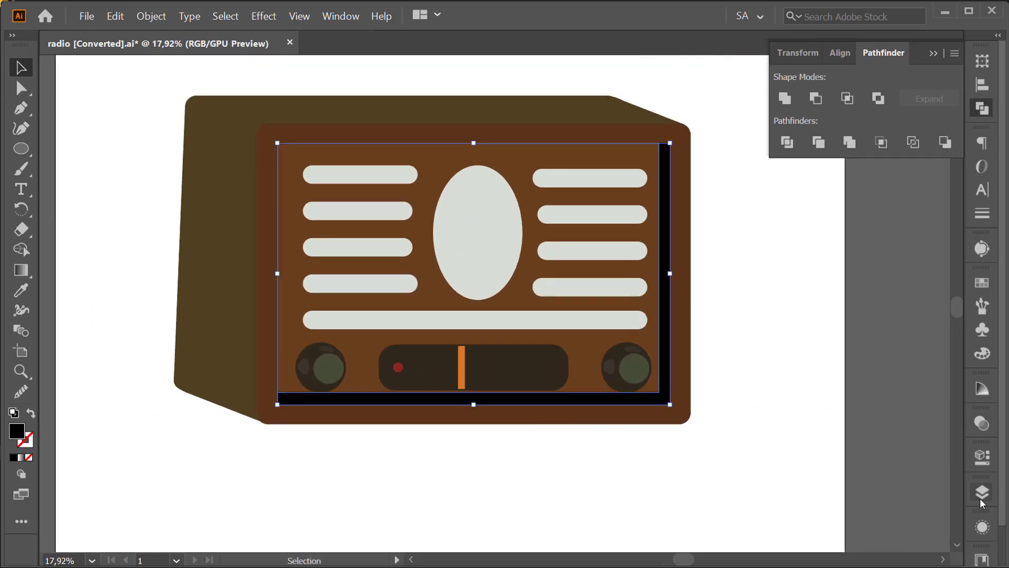
{"action": "left_click", "coordinate": [982, 424]}
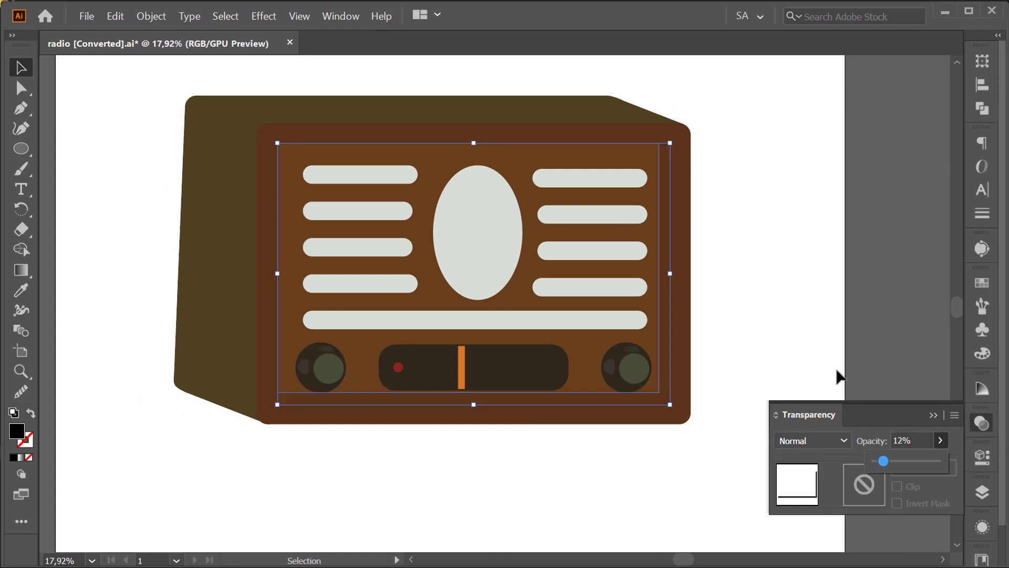
Lower the shadow frame's opacity, then raise it to 32%.
{"action": "left_click", "coordinate": [813, 344]}
{"action": "left_click", "coordinate": [774, 352]}
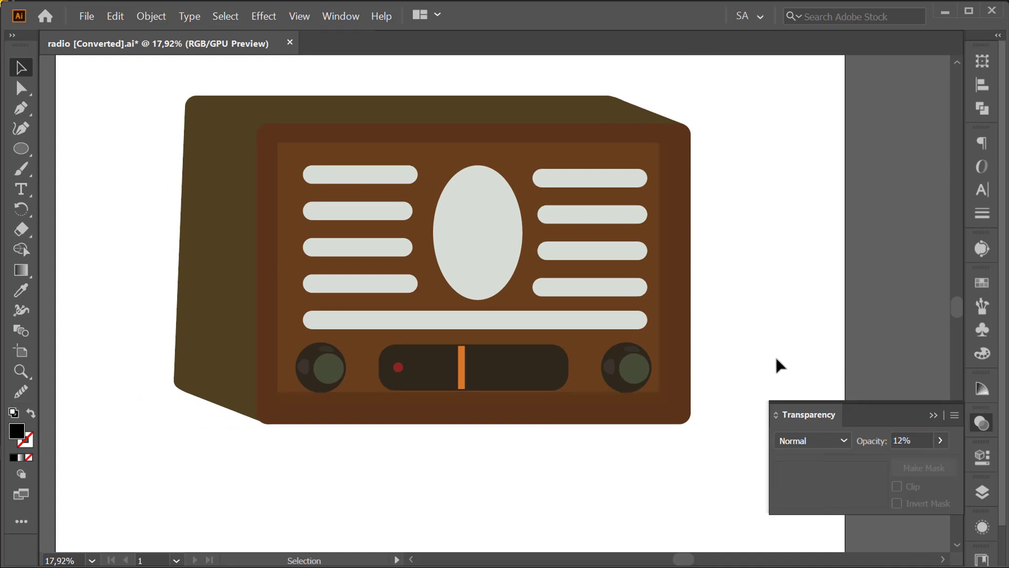
{"action": "left_click", "coordinate": [664, 388]}
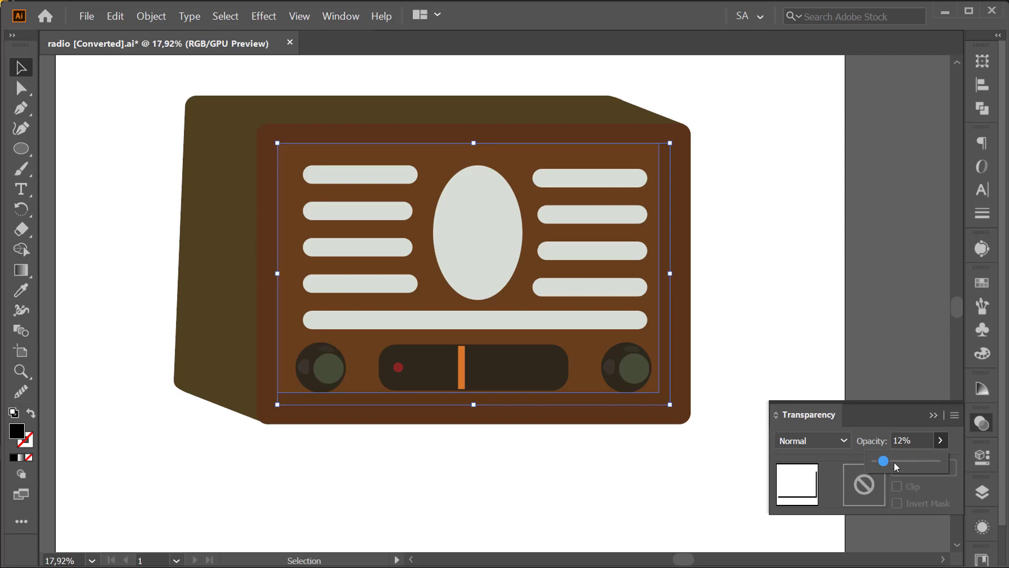
{"action": "left_click_drag", "start_coordinate": [888, 462], "coordinate": [895, 461]}
{"action": "left_click", "coordinate": [884, 345]}
{"action": "left_click", "coordinate": [783, 357]}
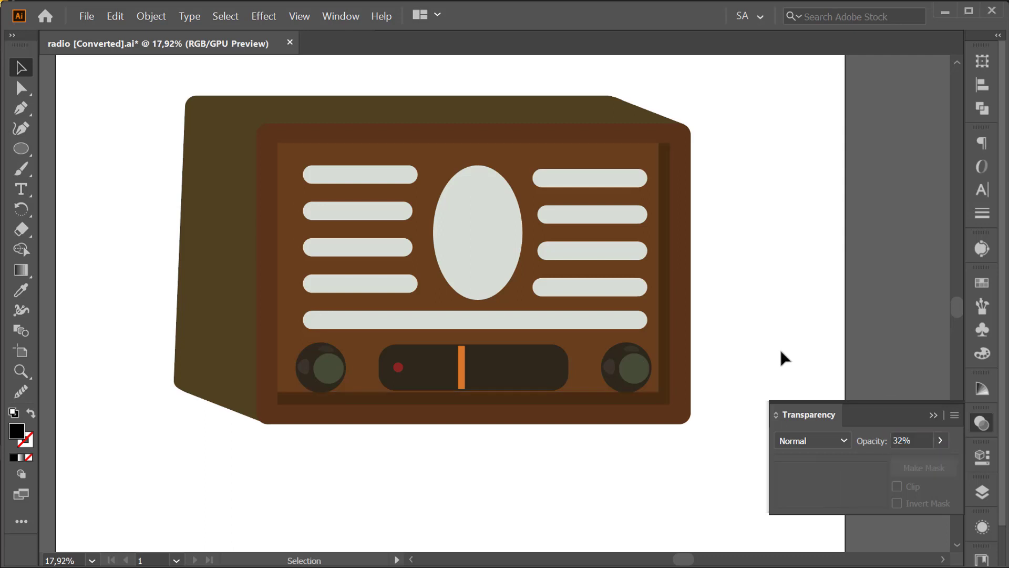
{"action": "left_click_drag", "start_coordinate": [559, 401], "coordinate": [590, 396]}
Nudge the knob-and-dial group and the grille group up two arrow steps each.
{"action": "left_click", "coordinate": [622, 375]}
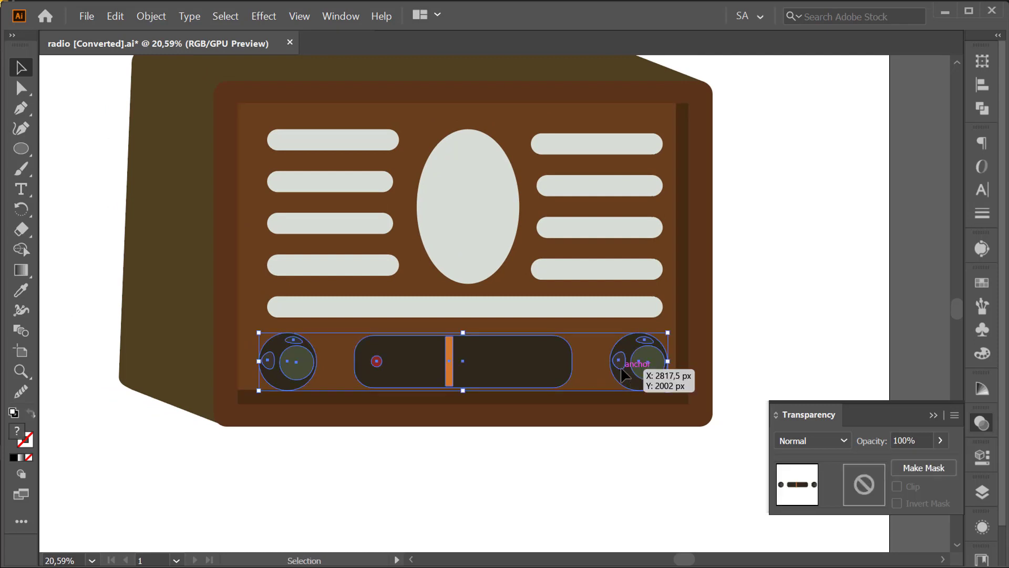
{"action": "key", "text": "Up"}
{"action": "key", "text": "Up"}
{"action": "key", "text": "Up"}
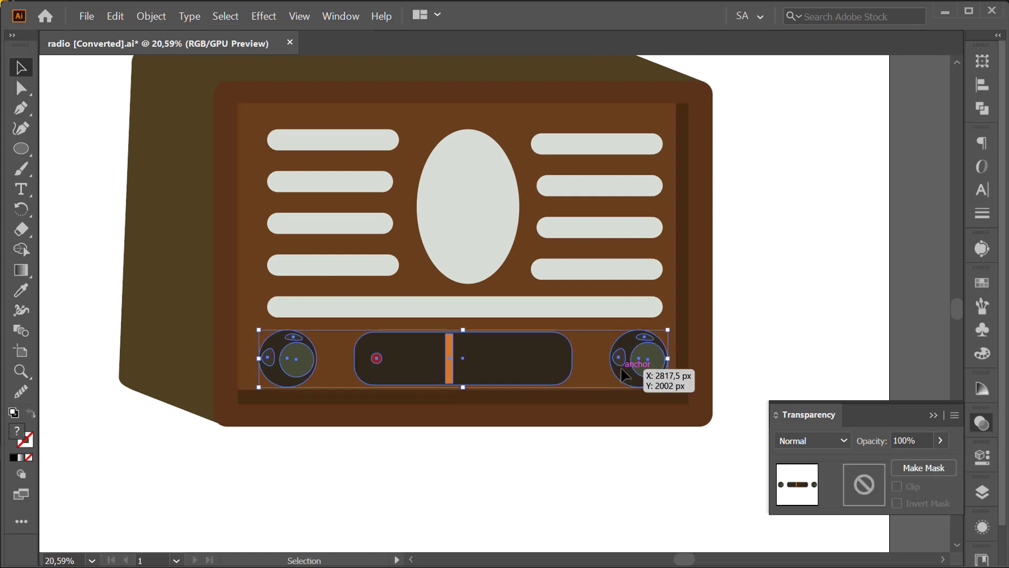
{"action": "key", "text": "Up"}
{"action": "key", "text": "Up"}
{"action": "key", "text": "Up"}
{"action": "key", "text": "Up"}
{"action": "key", "text": "Up"}
{"action": "key", "text": "Up"}
{"action": "key", "text": "Up"}
{"action": "key", "text": "Up"}
{"action": "key", "text": "Up"}
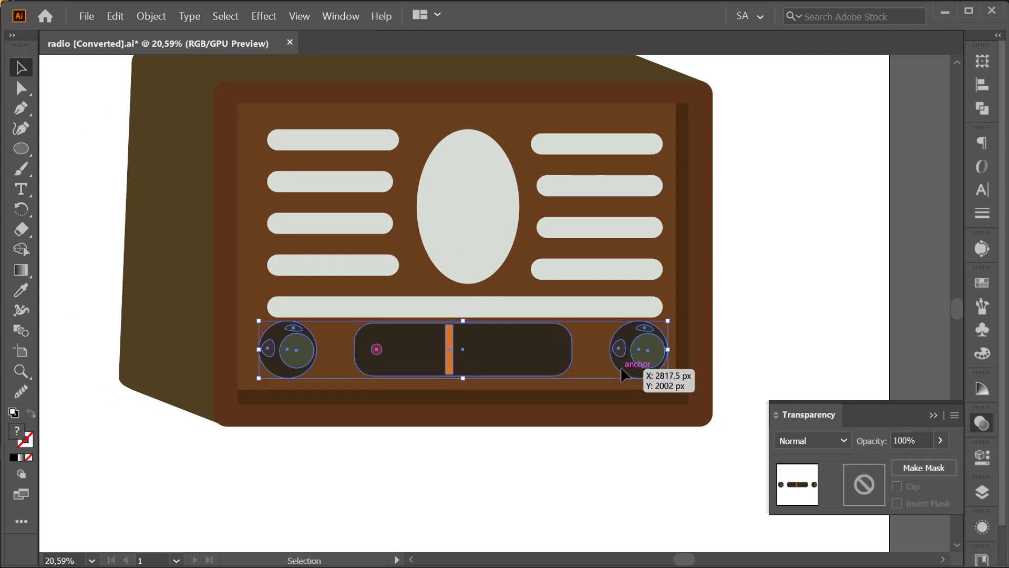
{"action": "left_click", "coordinate": [588, 280]}
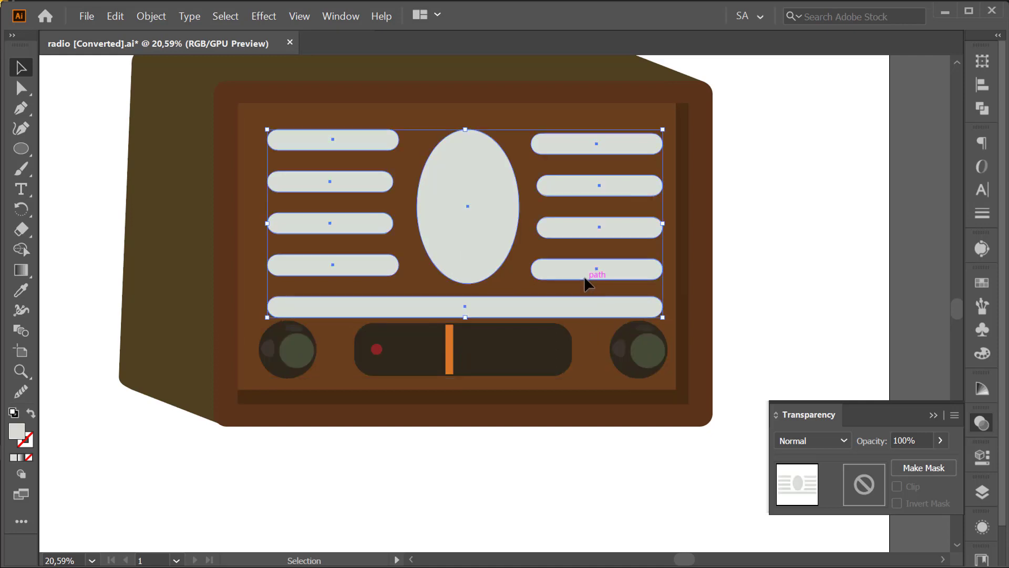
{"action": "key", "text": "Up"}
{"action": "key", "text": "Up"}
{"action": "key", "text": "Up"}
{"action": "key", "text": "Up"}
{"action": "key", "text": "Up"}
{"action": "key", "text": "Up"}
{"action": "key", "text": "Up"}
{"action": "key", "text": "Up"}
{"action": "key", "text": "Up"}
{"action": "key", "text": "Up"}
{"action": "key", "text": "Up"}
{"action": "key", "text": "Up"}
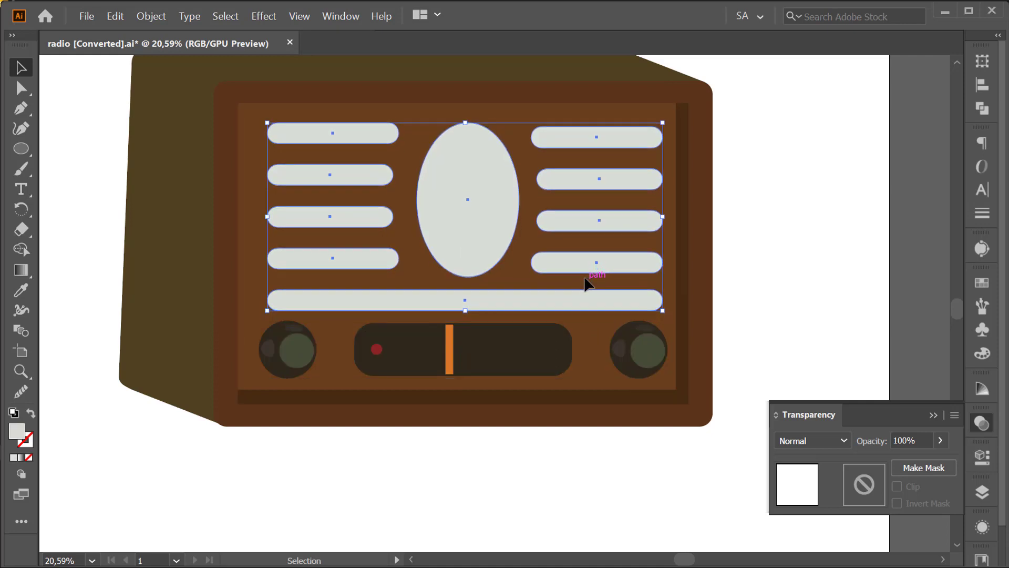
{"action": "key", "text": "Up"}
{"action": "key", "text": "Up"}
{"action": "key", "text": "Up"}
{"action": "key", "text": "Up"}
{"action": "key", "text": "Up"}
{"action": "key", "text": "Up"}
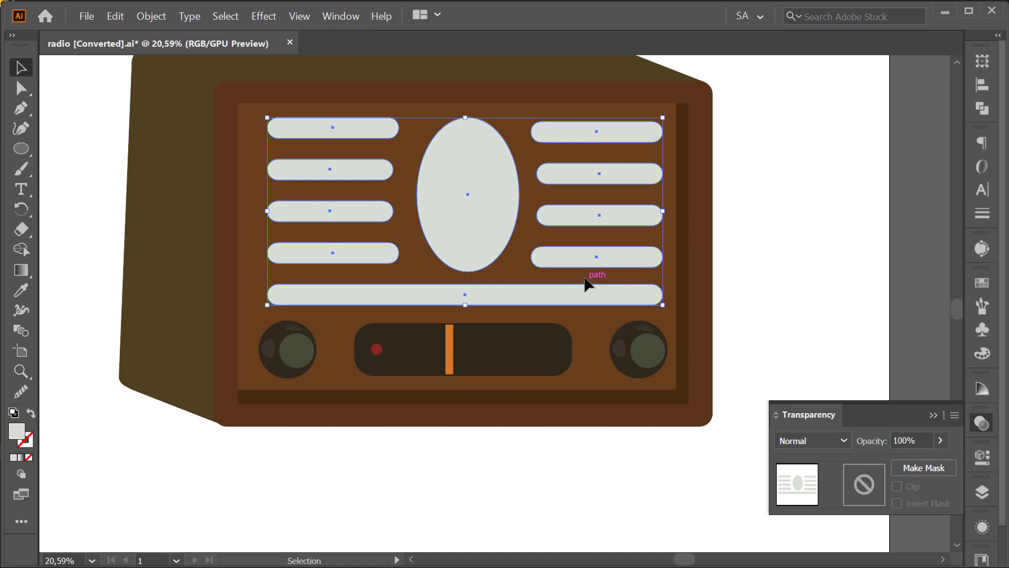
{"action": "left_click", "coordinate": [792, 210]}
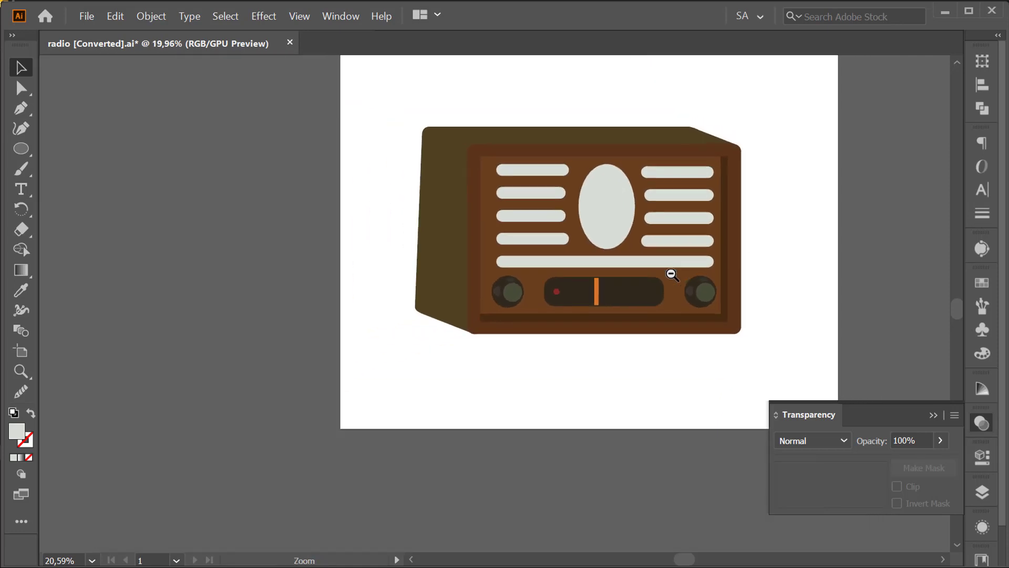
{"action": "scroll", "coordinate": [672, 274], "scroll_direction": "up", "scroll_amount": 1}
{"action": "scroll", "coordinate": [689, 279], "scroll_direction": "up", "scroll_amount": 2}
{"action": "scroll", "coordinate": [712, 284], "scroll_direction": "up", "scroll_amount": 1}
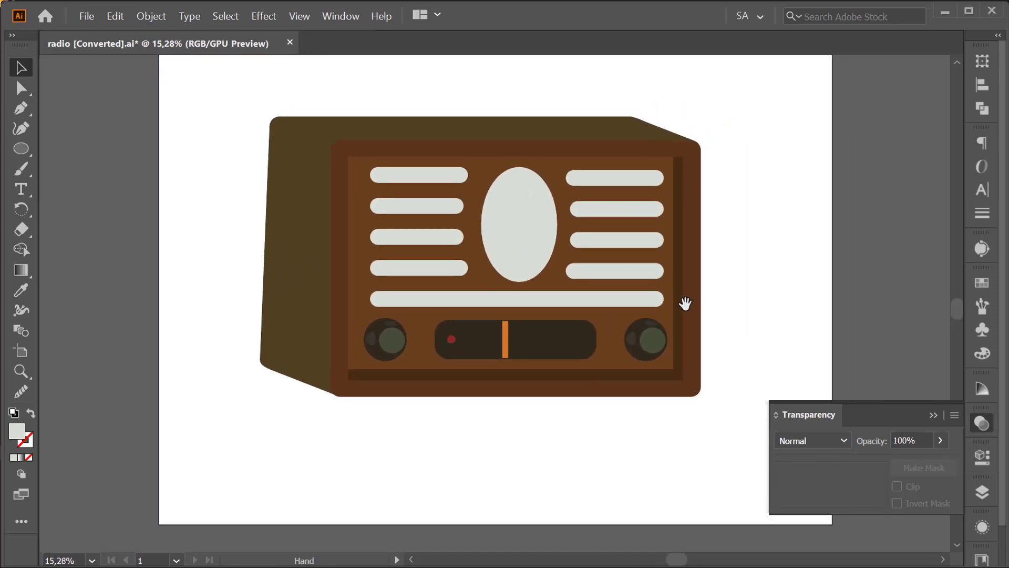
Draw a small dark brown square under the front-left and send it behind the radio.
{"action": "mouse_move", "coordinate": [548, 353]}
{"action": "left_mouse_down"}
{"action": "mouse_move", "coordinate": [603, 326]}
{"action": "mouse_move", "coordinate": [534, 345]}
{"action": "left_mouse_up"}
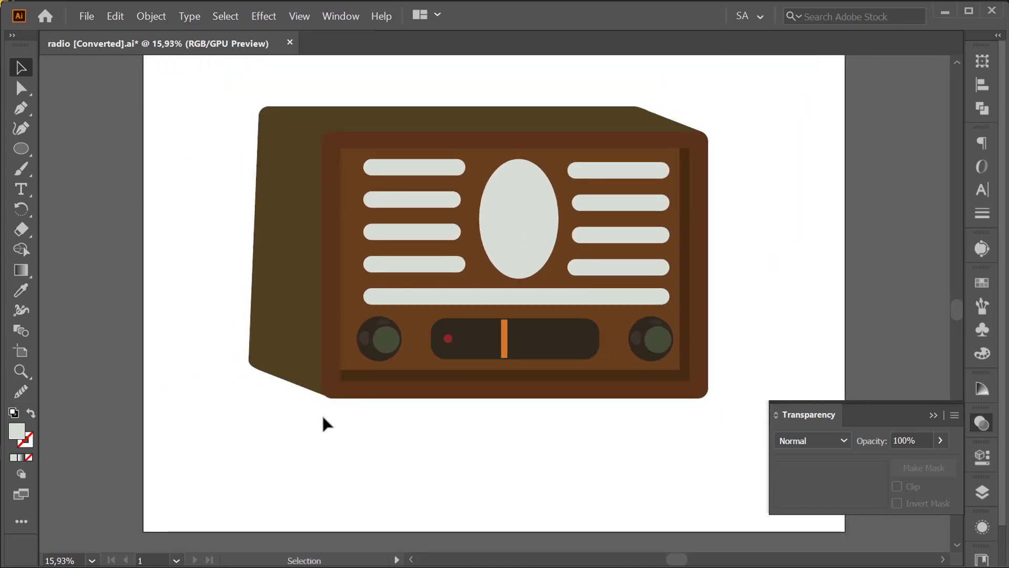
{"action": "left_click_drag", "start_coordinate": [21, 149], "coordinate": [70, 150]}
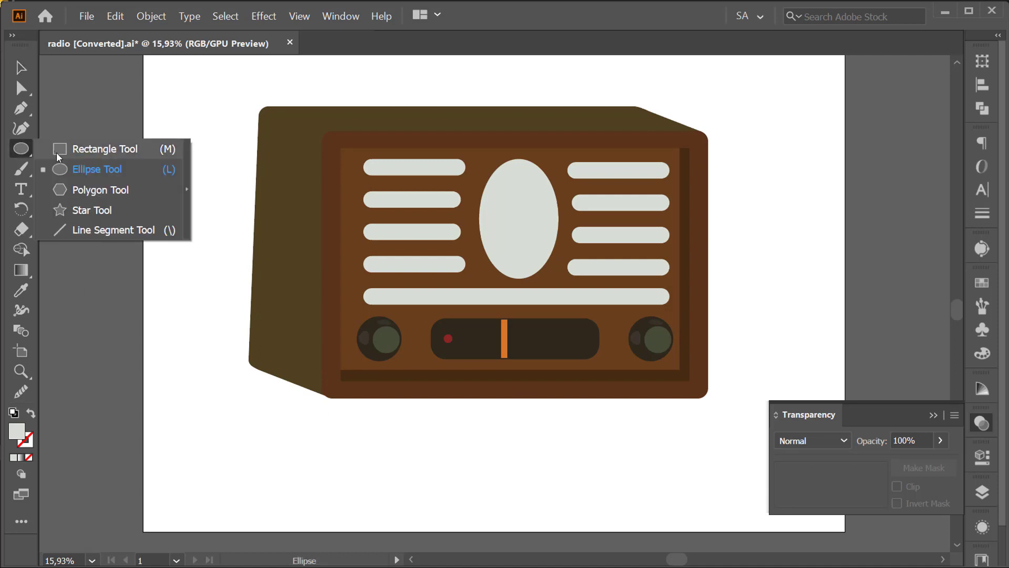
{"action": "left_click_drag", "start_coordinate": [341, 386], "coordinate": [364, 408]}
{"action": "left_click", "coordinate": [30, 76]}
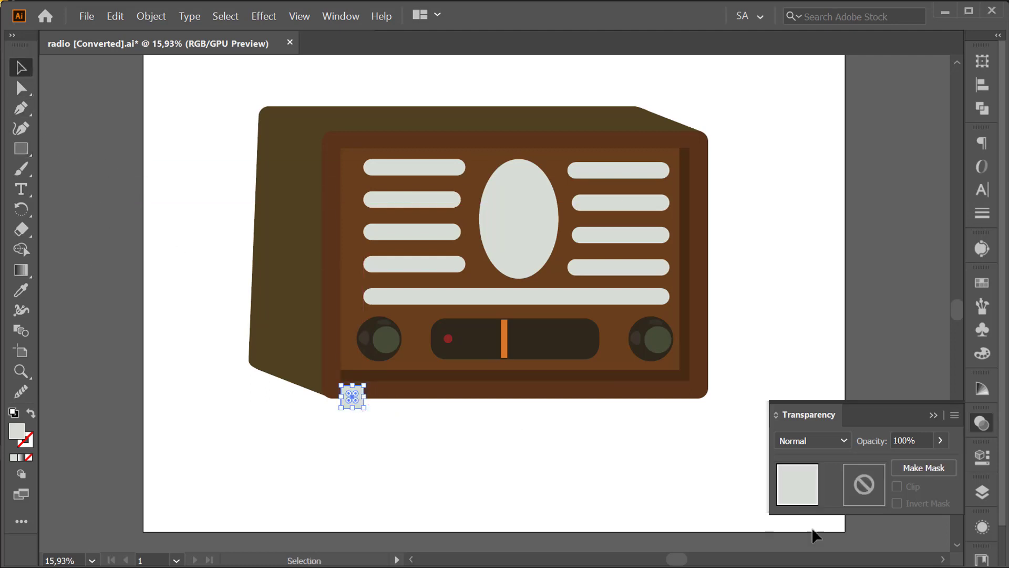
{"action": "left_click", "coordinate": [983, 292]}
{"action": "left_click", "coordinate": [924, 360]}
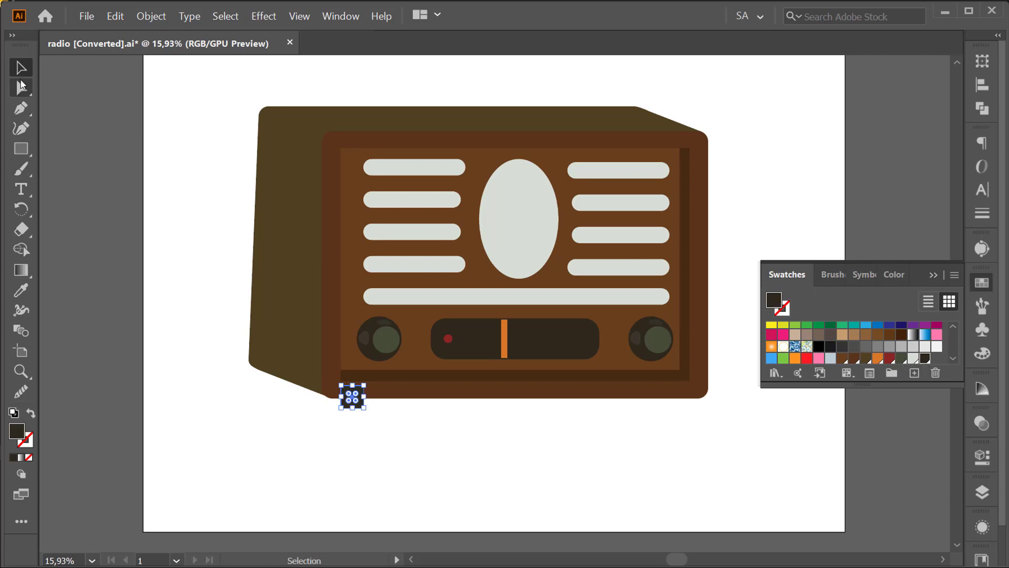
{"action": "right_click", "coordinate": [355, 456]}
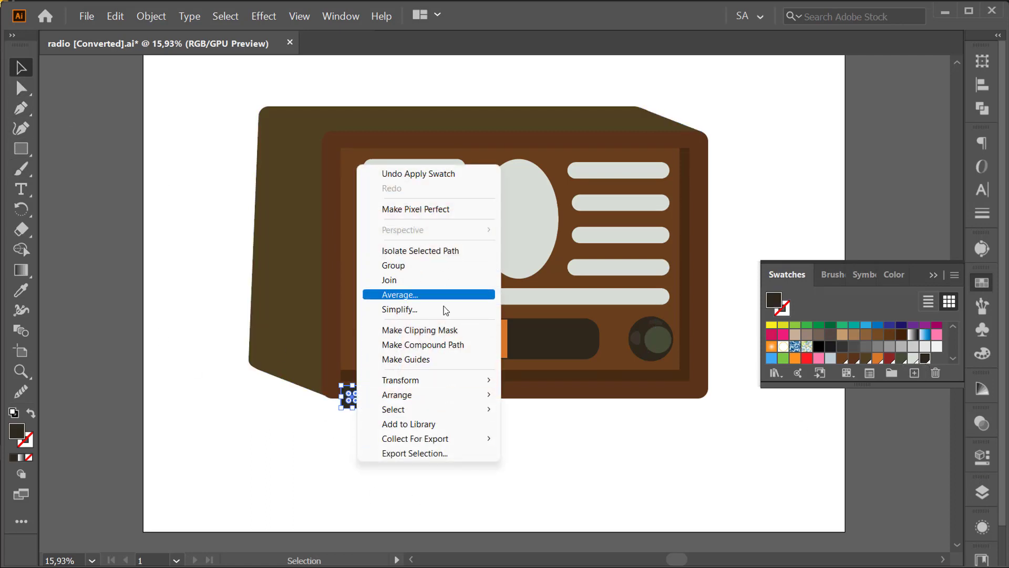
{"action": "mouse_move", "coordinate": [427, 394]}
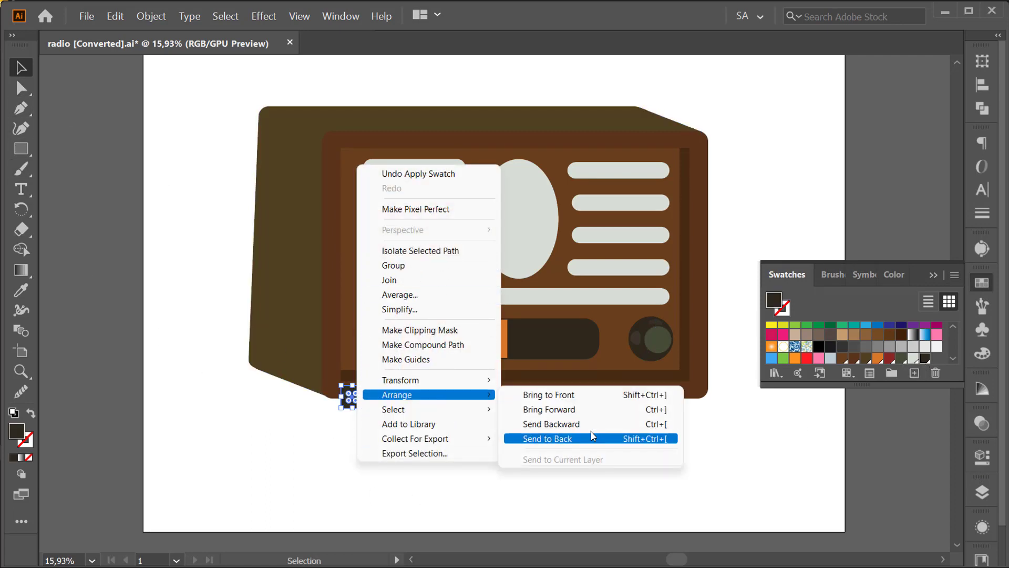
{"action": "left_click", "coordinate": [590, 436]}
Round the foot's corners and tuck it slightly up under the radio.
{"action": "scroll", "coordinate": [342, 405], "scroll_direction": "up", "scroll_amount": 3}
{"action": "scroll", "coordinate": [363, 400], "scroll_direction": "up", "scroll_amount": 1}
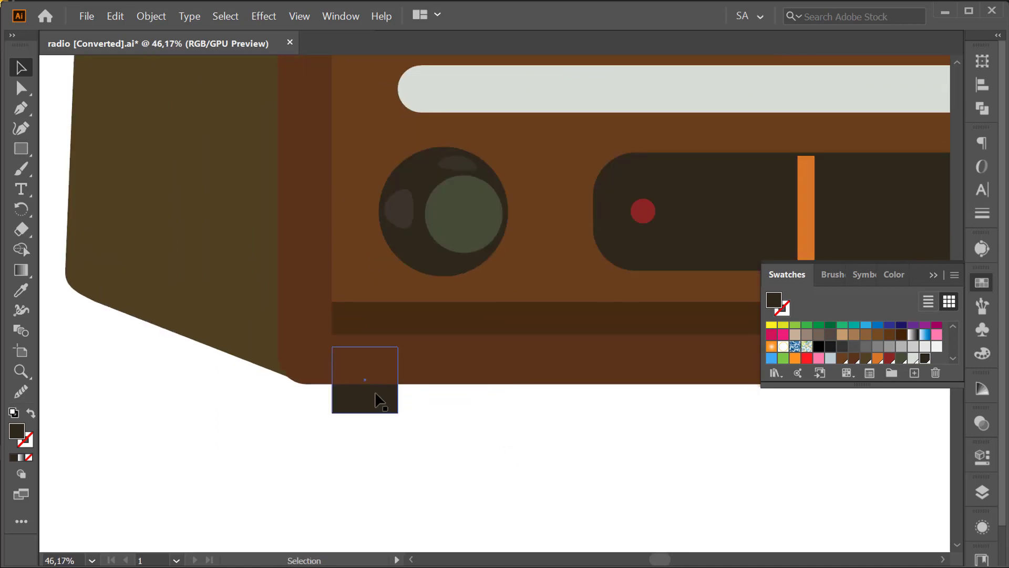
{"action": "left_click_drag", "start_coordinate": [340, 405], "coordinate": [346, 399]}
{"action": "left_click_drag", "start_coordinate": [387, 412], "coordinate": [387, 407]}
{"action": "left_click", "coordinate": [469, 446]}
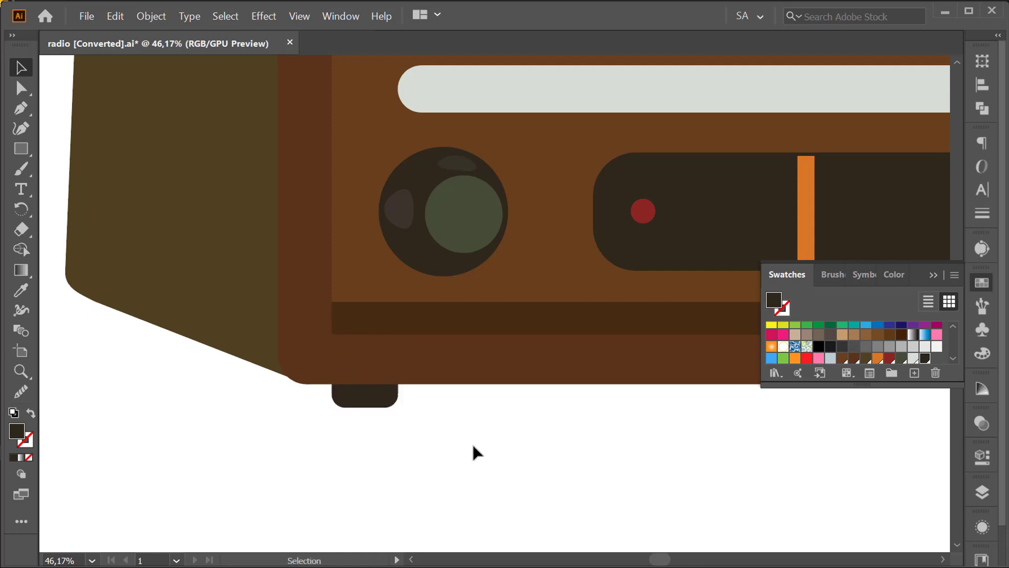
{"action": "left_click_drag", "start_coordinate": [577, 450], "coordinate": [362, 459]}
{"action": "scroll", "coordinate": [512, 452], "scroll_direction": "right", "scroll_amount": 5}
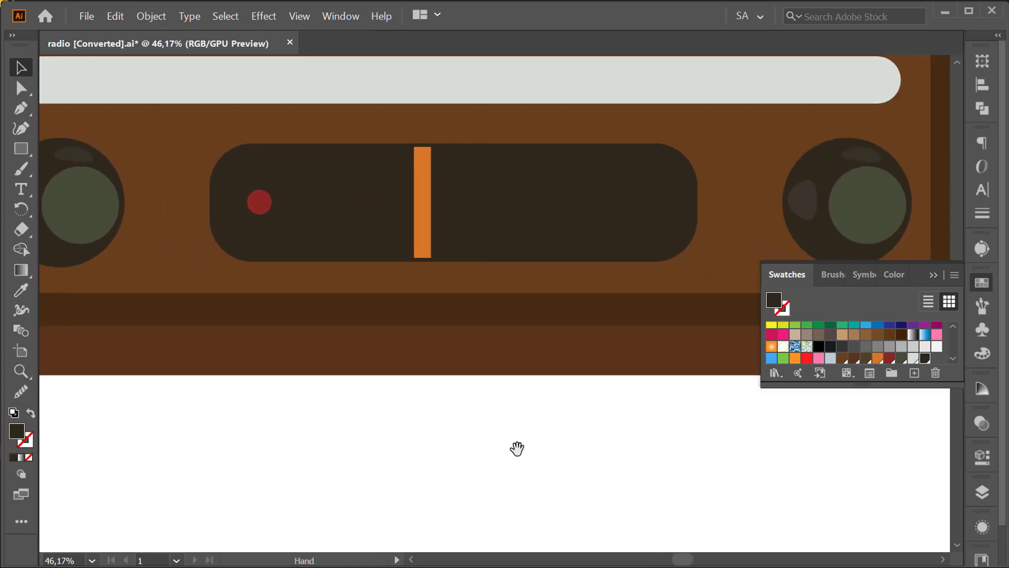
{"action": "scroll", "coordinate": [526, 448], "scroll_direction": "right", "scroll_amount": 5}
{"action": "scroll", "coordinate": [533, 449], "scroll_direction": "right", "scroll_amount": 2}
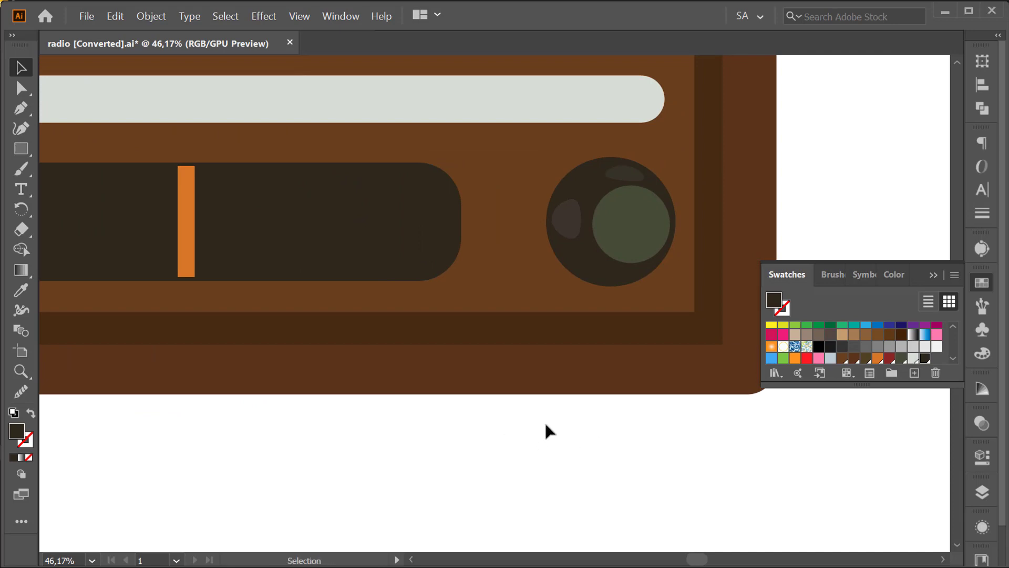
{"action": "left_click_drag", "start_coordinate": [545, 428], "coordinate": [423, 443]}
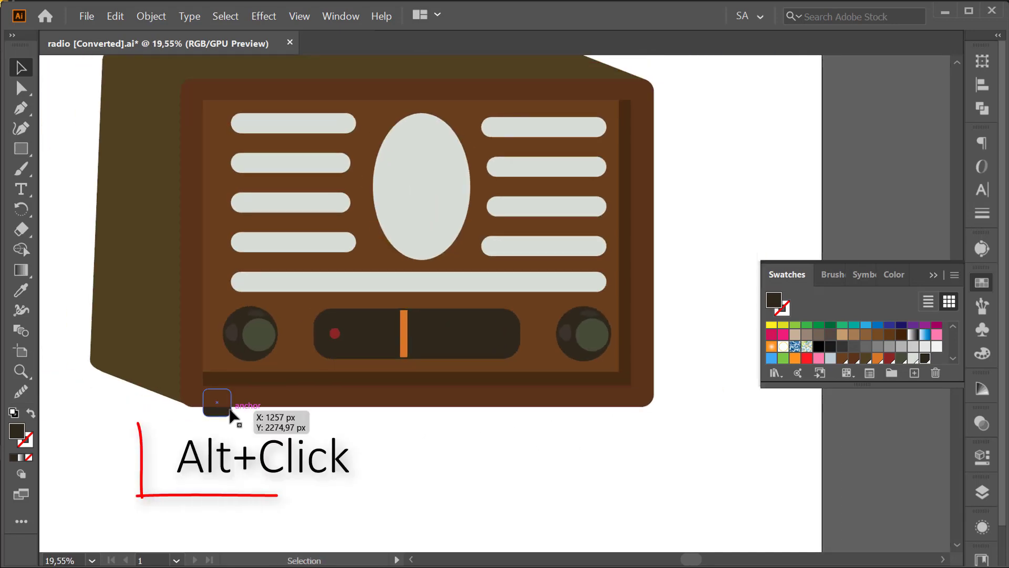
Copy the foot to the bottom right and nudge both front feet down slightly.
{"action": "mouse_move", "coordinate": [231, 414]}
{"action": "left_mouse_down"}
{"action": "mouse_move", "coordinate": [455, 438]}
{"action": "mouse_move", "coordinate": [622, 418]}
{"action": "left_mouse_up"}
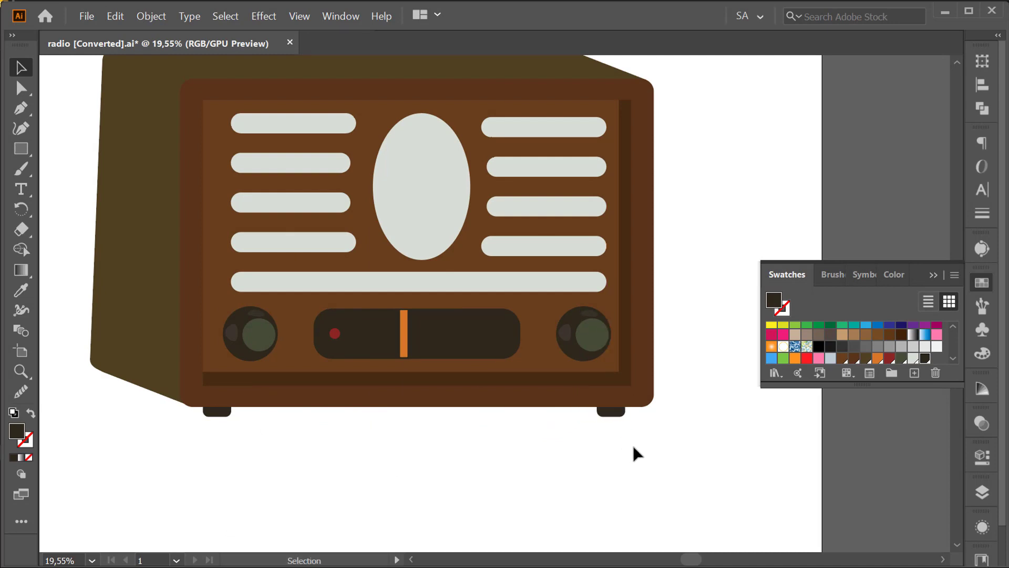
{"action": "left_click", "coordinate": [604, 414]}
{"action": "left_click", "coordinate": [226, 417], "text": "shift"}
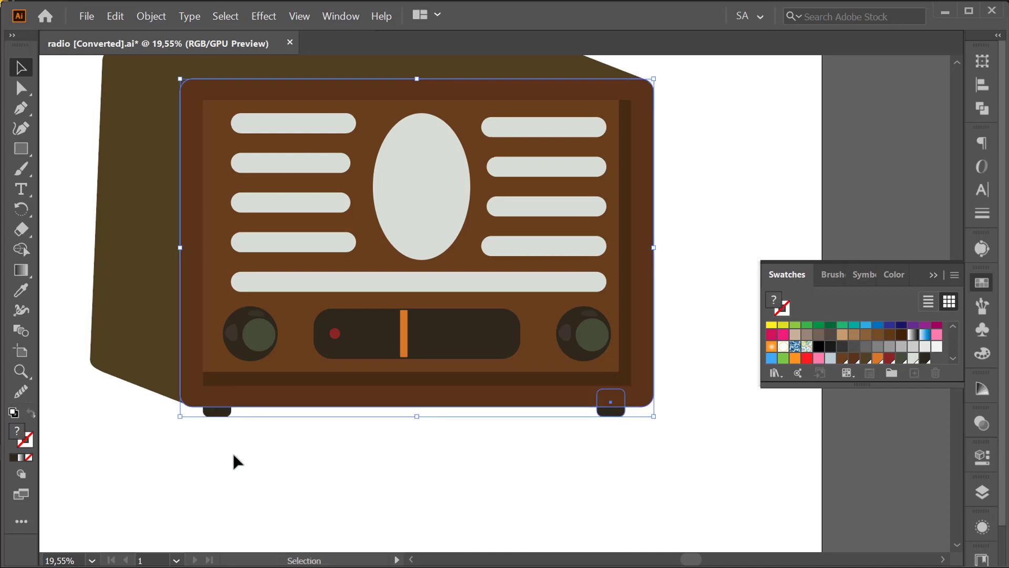
{"action": "left_click", "coordinate": [234, 457]}
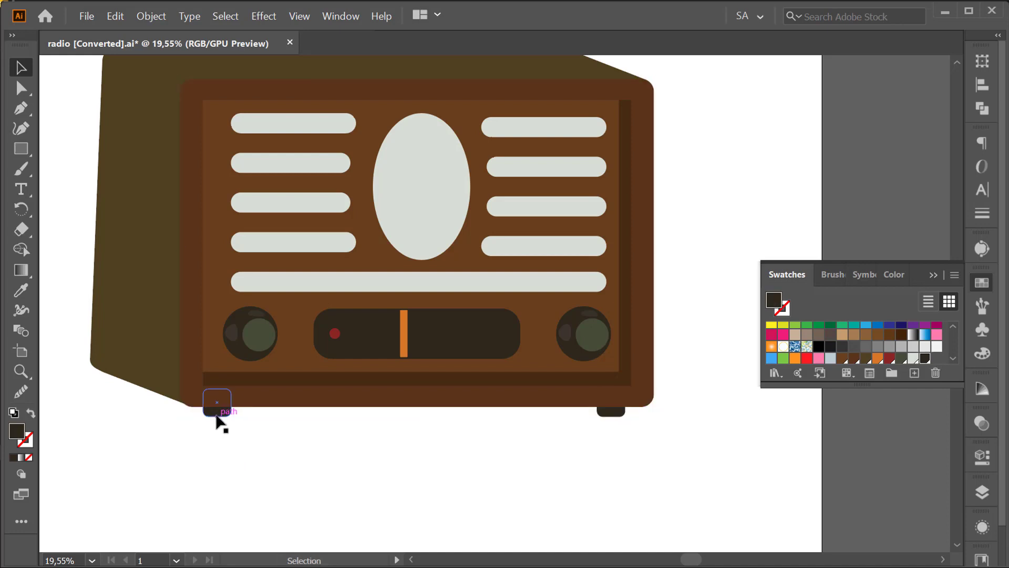
{"action": "left_click", "coordinate": [616, 414], "text": "shift"}
{"action": "key", "text": "Down"}
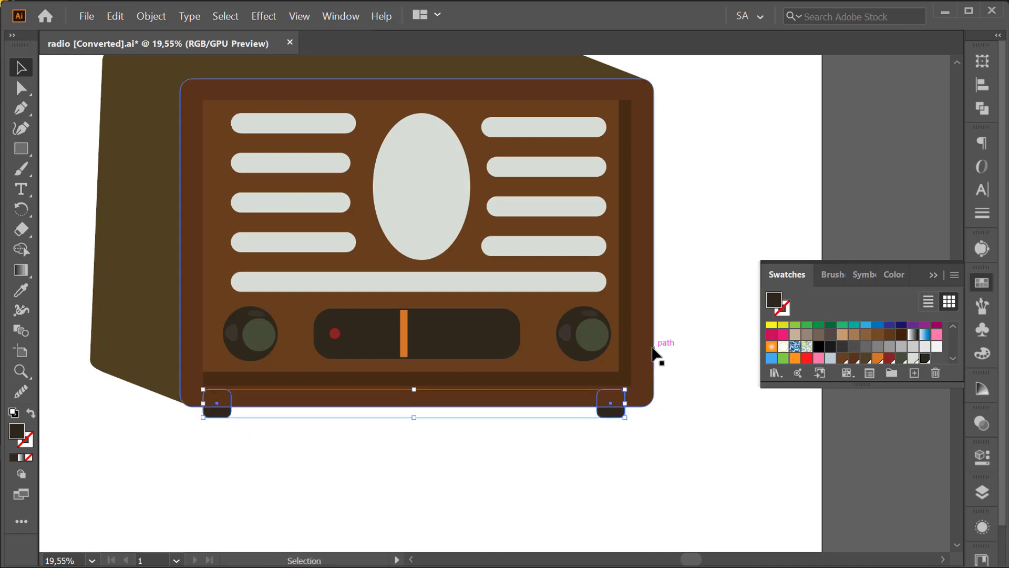
{"action": "left_click", "coordinate": [231, 450]}
Copy a third foot under the back-left side panel corner, placed behind the radio.
{"action": "left_click_drag", "start_coordinate": [218, 418], "coordinate": [114, 383]}
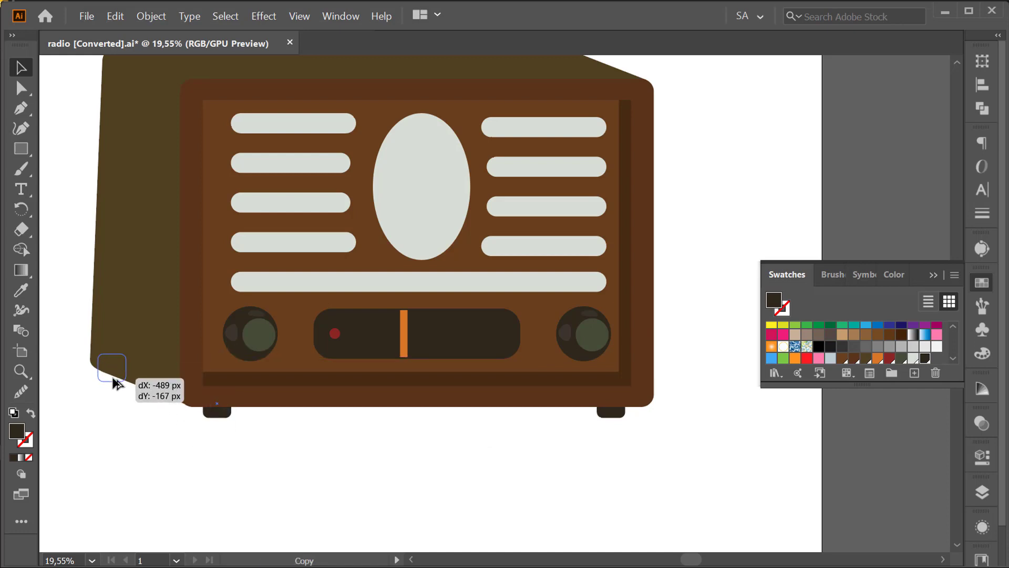
{"action": "left_click_drag", "start_coordinate": [114, 382], "coordinate": [115, 382]}
{"action": "key", "text": "ctrl+shift+bracketleft"}
{"action": "left_click", "coordinate": [141, 440]}
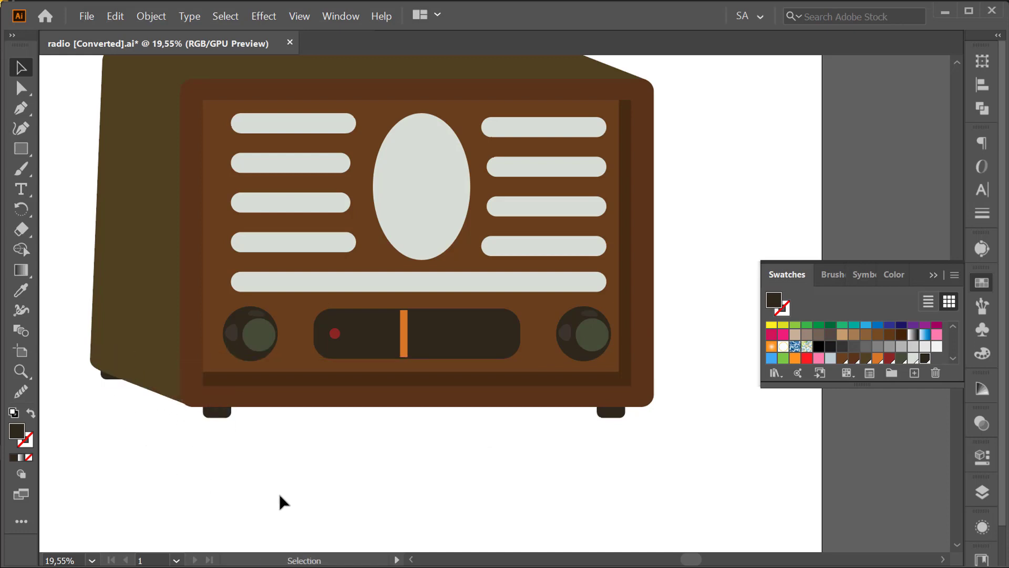
{"action": "left_click", "coordinate": [390, 485], "text": "ctrl+alt"}
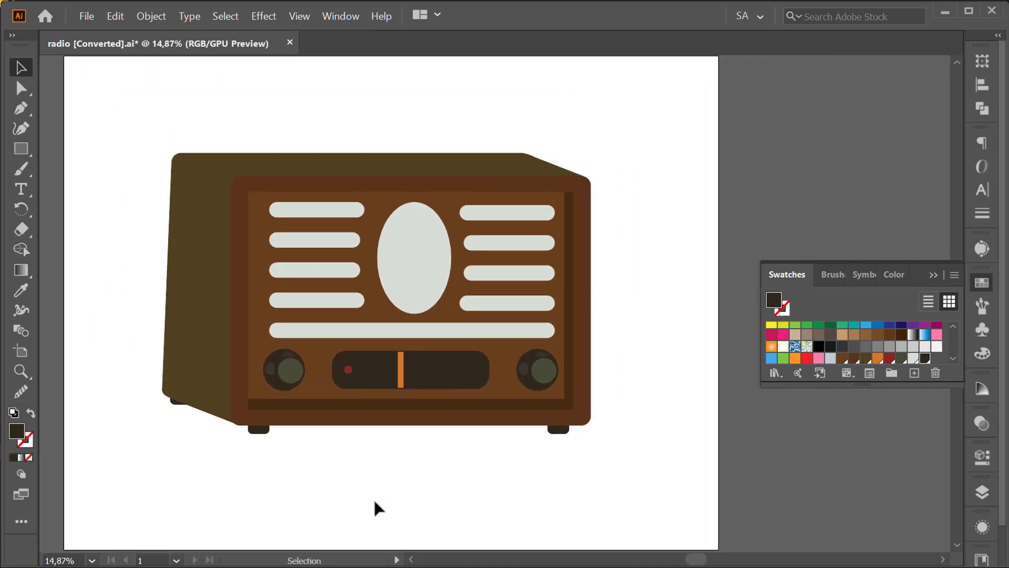
Draw a wide dark base rectangle under the radio, its left edge aligned with the front.
{"action": "left_click", "coordinate": [17, 154]}
{"action": "mouse_move", "coordinate": [166, 416]}
{"action": "left_mouse_down"}
{"action": "mouse_move", "coordinate": [394, 497]}
{"action": "mouse_move", "coordinate": [573, 484]}
{"action": "left_mouse_up"}
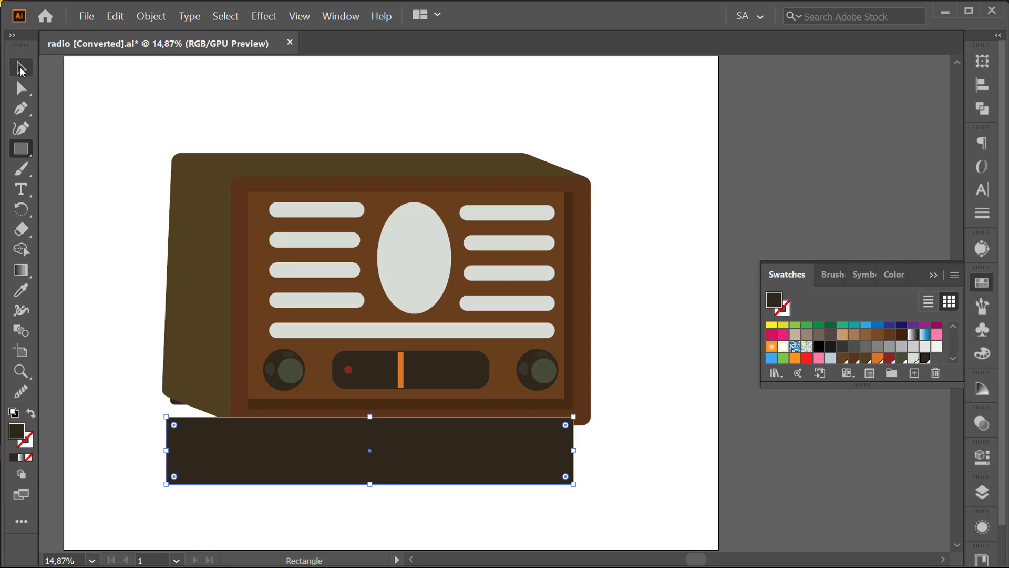
{"action": "left_click", "coordinate": [21, 70]}
{"action": "left_click_drag", "start_coordinate": [262, 452], "coordinate": [276, 453]}
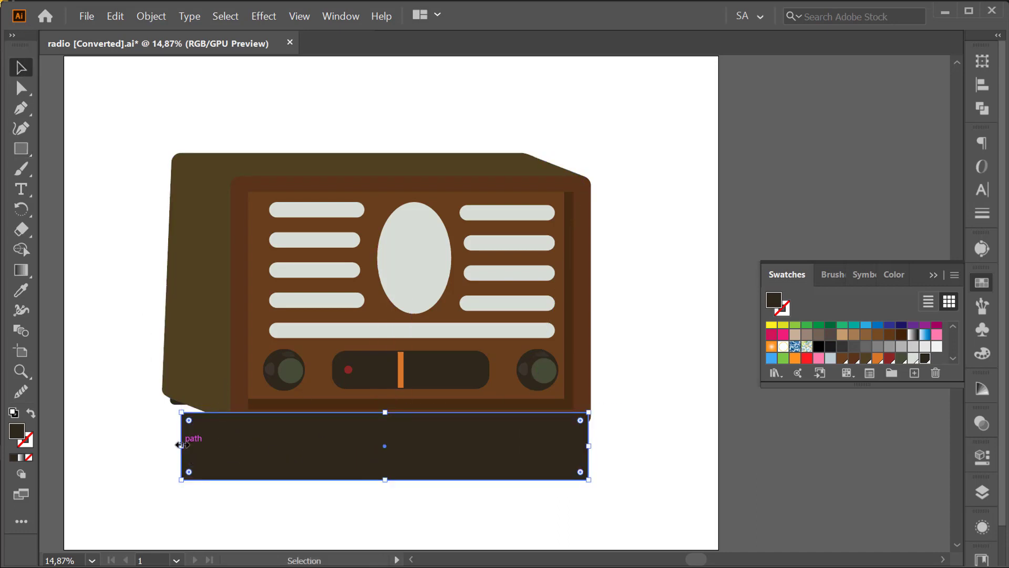
{"action": "left_click_drag", "start_coordinate": [182, 445], "coordinate": [244, 450]}
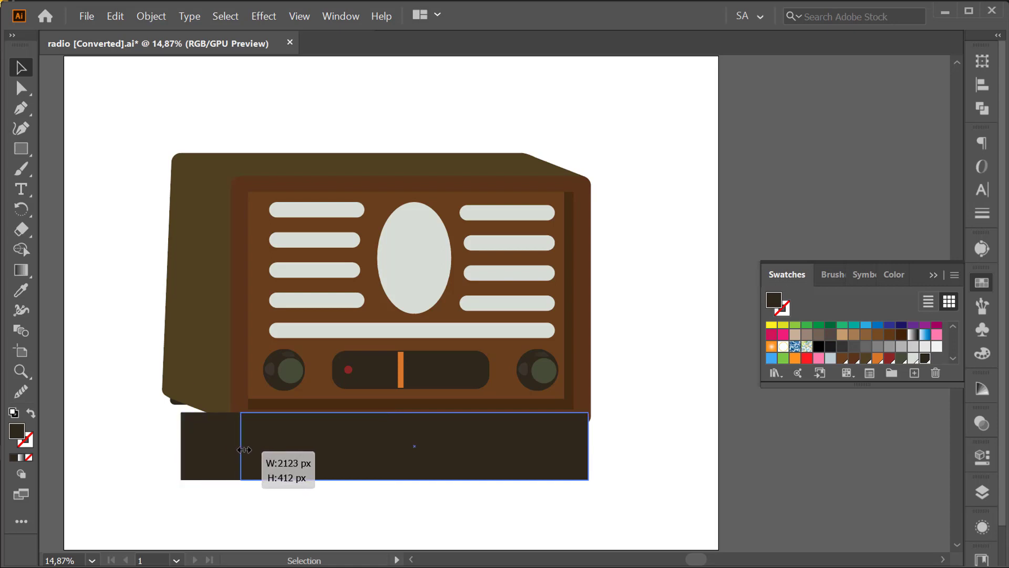
{"action": "left_click_drag", "start_coordinate": [244, 450], "coordinate": [229, 450]}
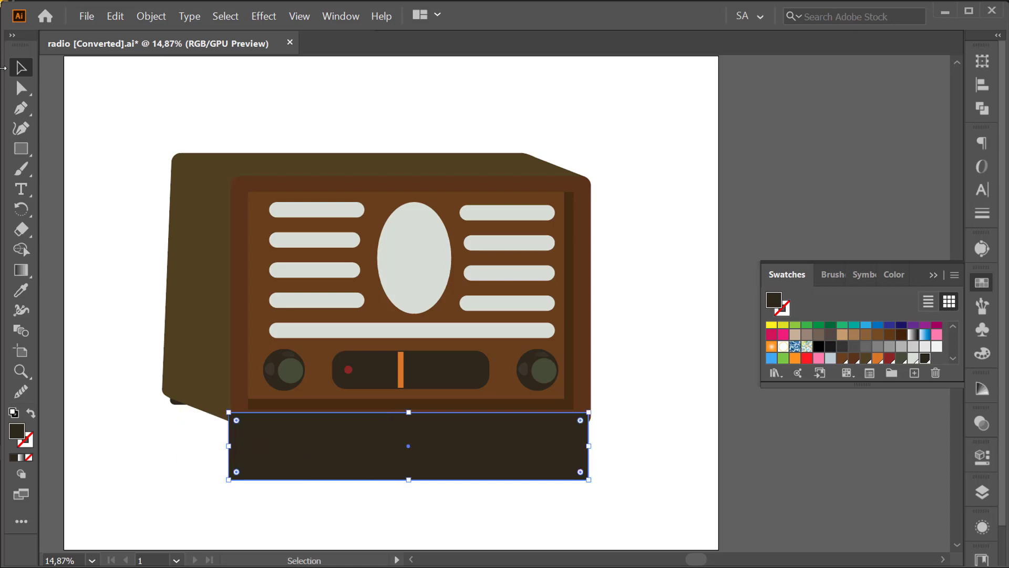
Drag the base's two top anchors left to slant its top edge.
{"action": "left_click", "coordinate": [23, 87]}
{"action": "left_click", "coordinate": [228, 413]}
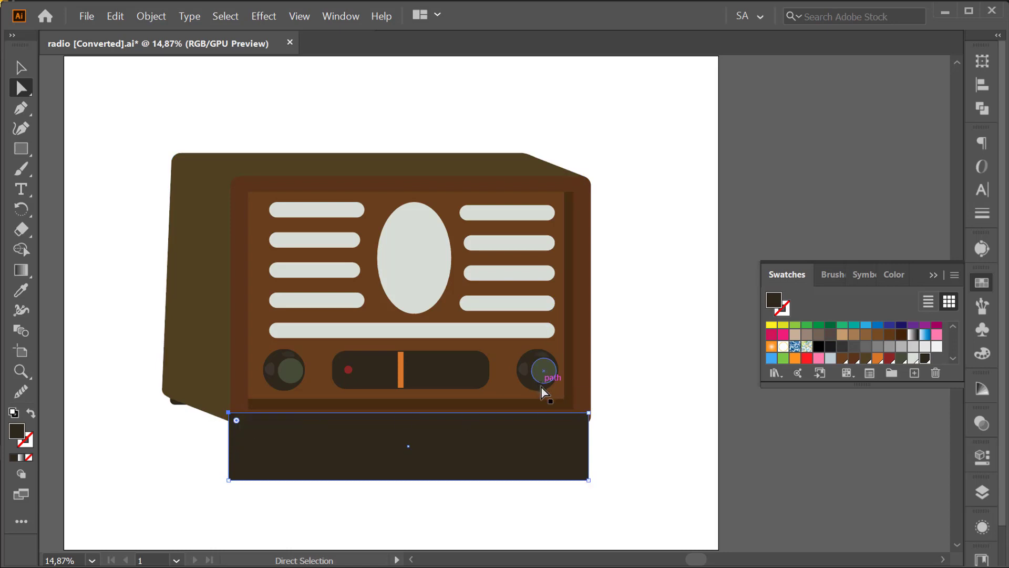
{"action": "left_click", "coordinate": [589, 413], "text": "shift"}
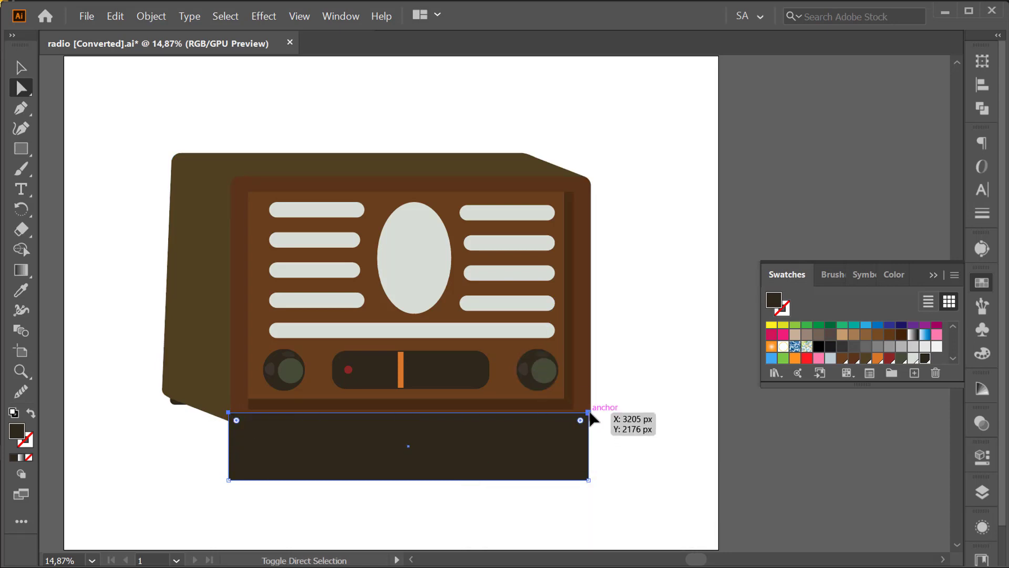
{"action": "left_click_drag", "start_coordinate": [589, 413], "coordinate": [516, 396]}
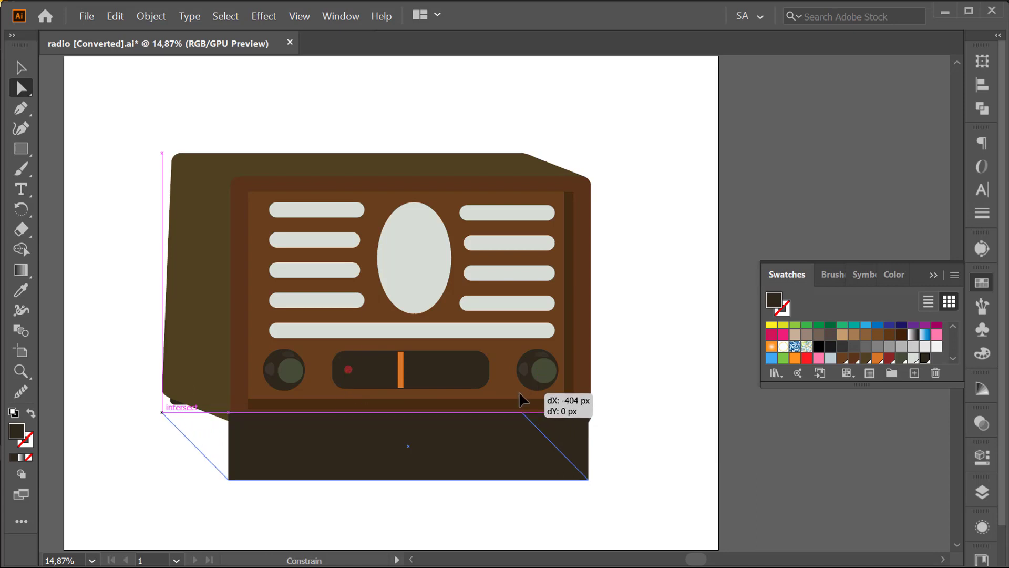
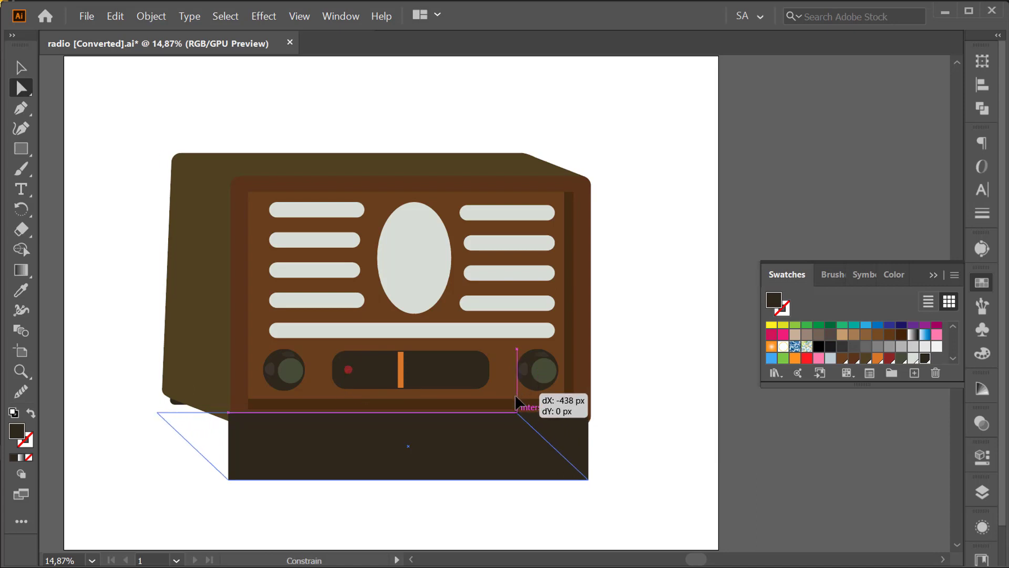
Move the dark base shape up and send it backward behind the radio body.
{"action": "left_click", "coordinate": [21, 67]}
{"action": "mouse_move", "coordinate": [298, 459]}
{"action": "left_mouse_down"}
{"action": "mouse_move", "coordinate": [320, 440]}
{"action": "mouse_move", "coordinate": [299, 420]}
{"action": "left_mouse_up"}
{"action": "right_click", "coordinate": [301, 422]}
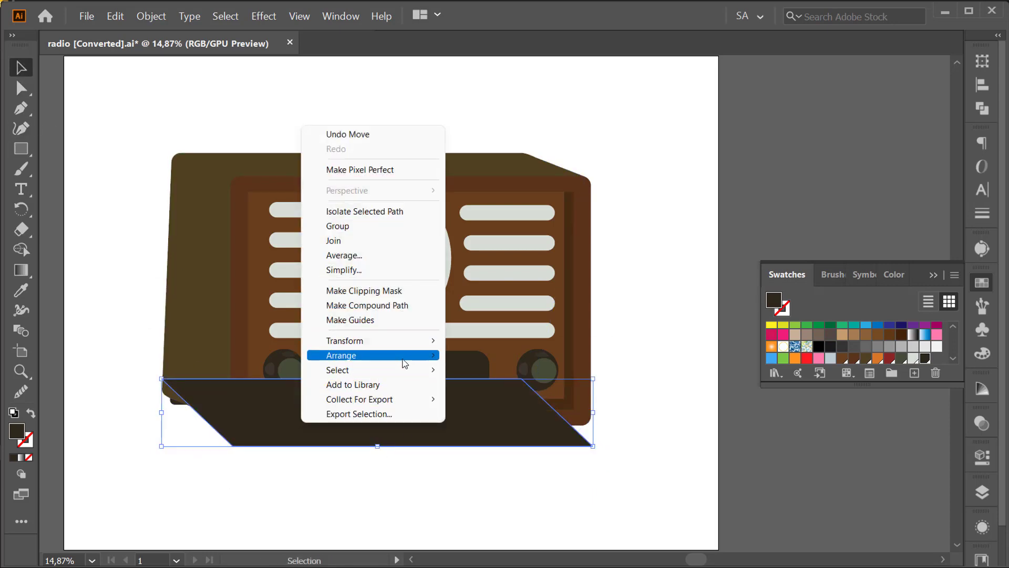
{"action": "mouse_move", "coordinate": [342, 355]}
{"action": "left_click", "coordinate": [569, 406]}
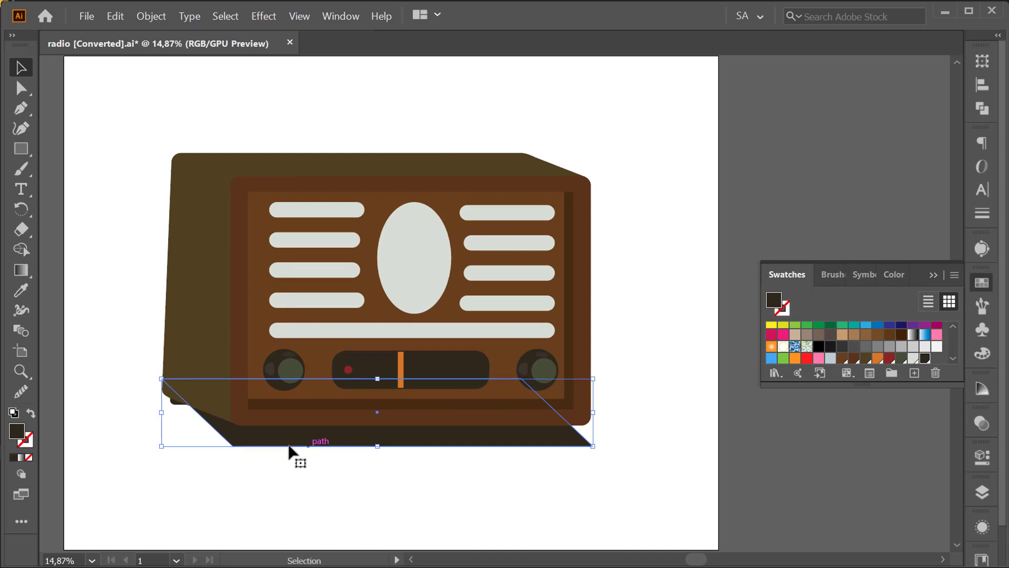
Drag the base shape's top corners down behind the radio and nudge the shape into place.
{"action": "left_click", "coordinate": [21, 87]}
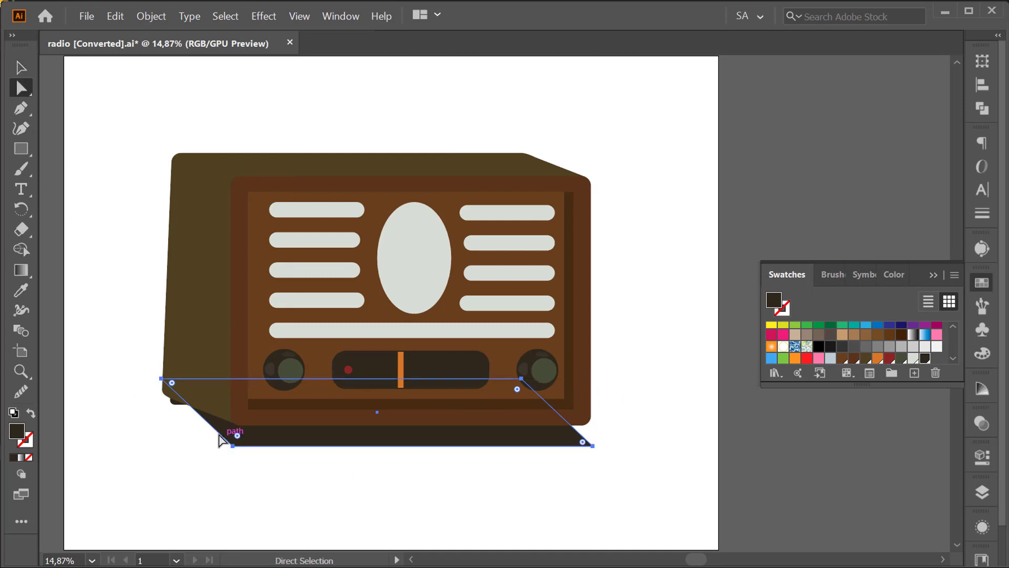
{"action": "left_click", "coordinate": [163, 381]}
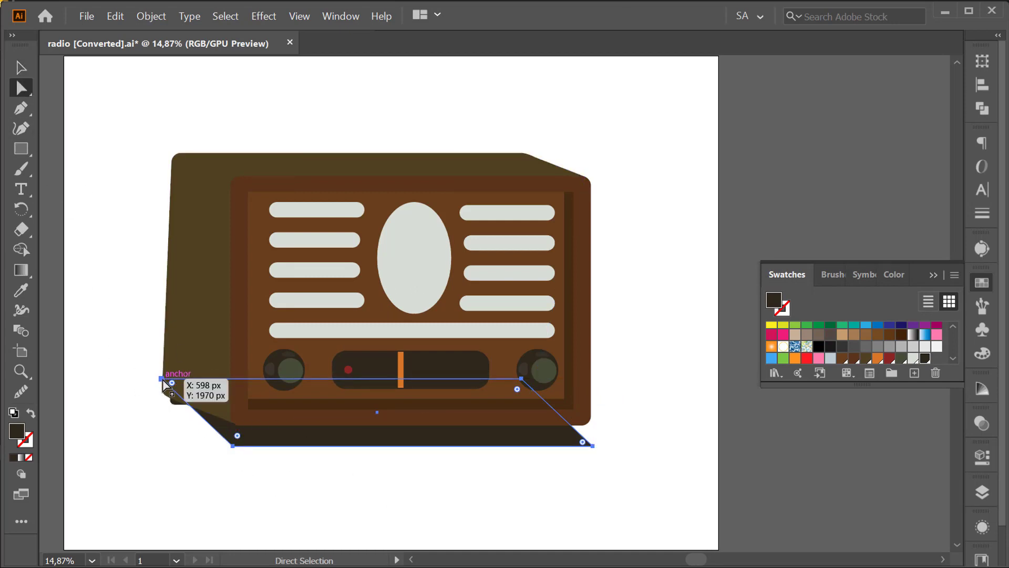
{"action": "left_click", "coordinate": [521, 379], "text": "shift"}
{"action": "left_click_drag", "start_coordinate": [521, 379], "coordinate": [494, 403]}
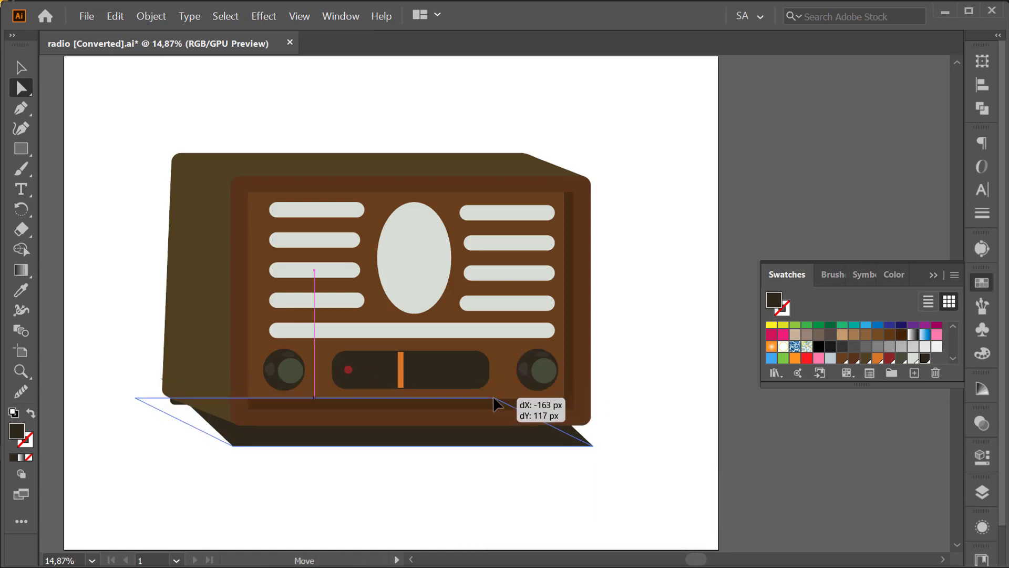
{"action": "left_click_drag", "start_coordinate": [494, 403], "coordinate": [500, 400]}
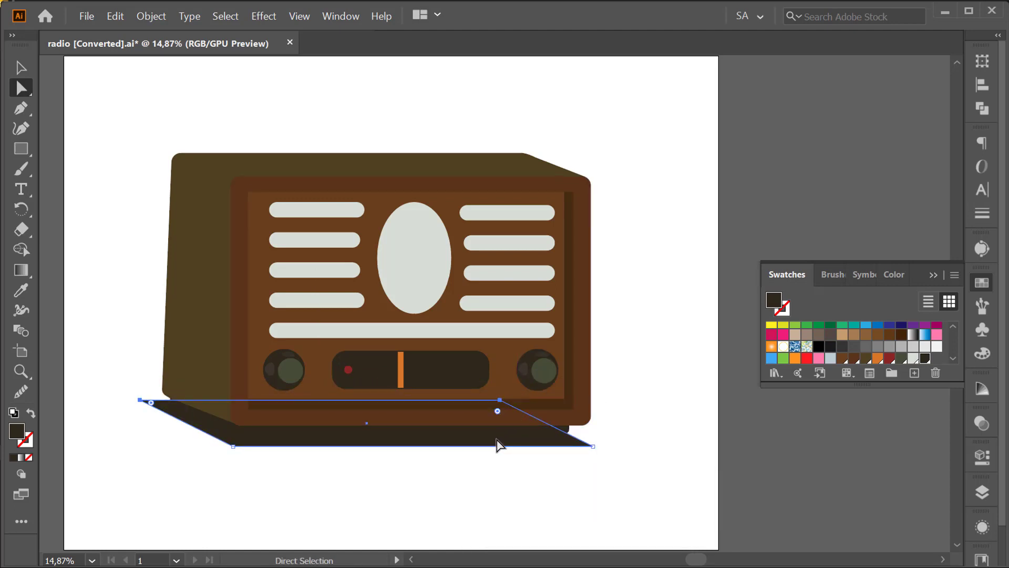
{"action": "left_click_drag", "start_coordinate": [498, 444], "coordinate": [503, 442]}
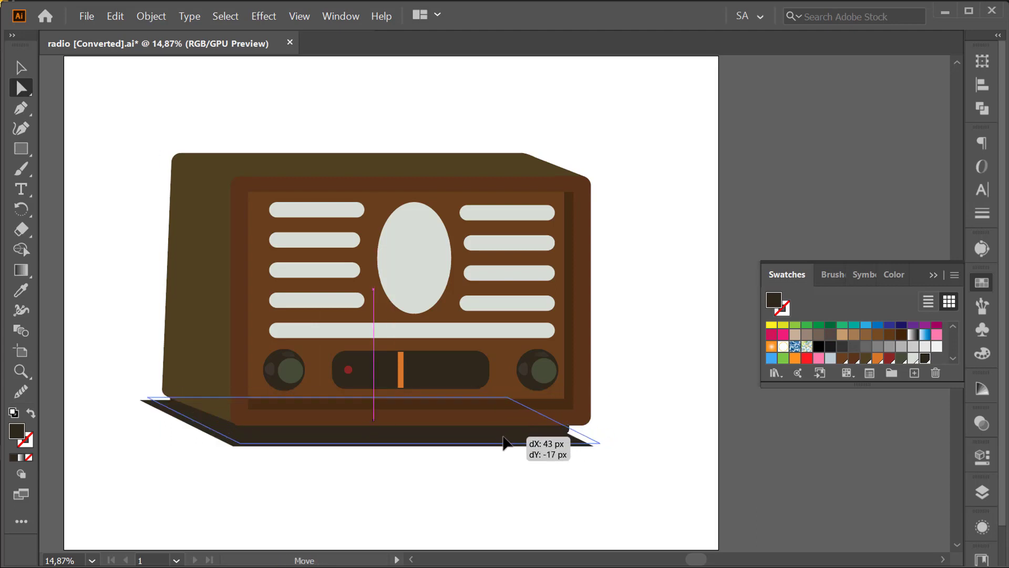
{"action": "left_click_drag", "start_coordinate": [503, 442], "coordinate": [495, 434]}
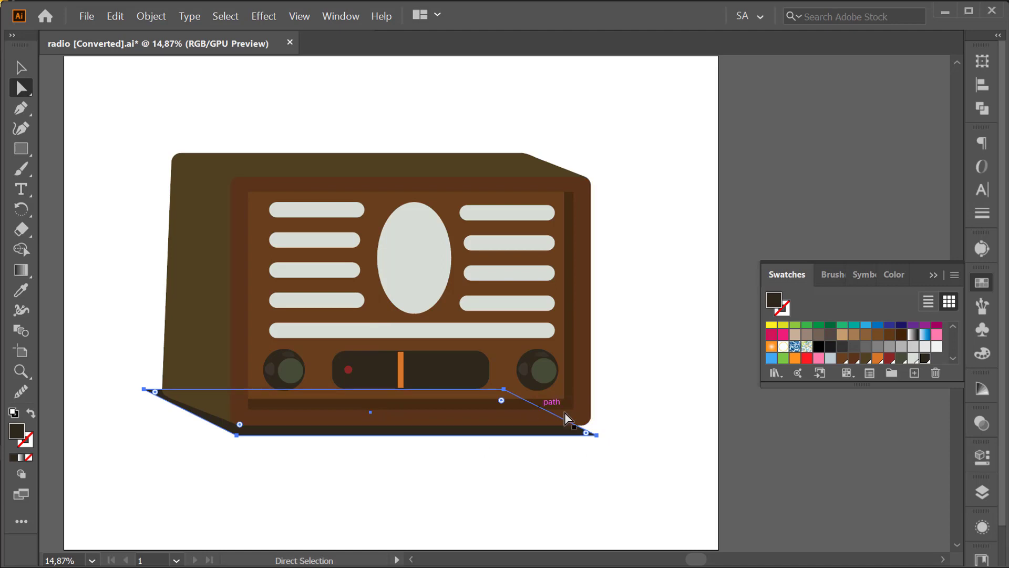
{"action": "key", "text": "Down"}
{"action": "key", "text": "Down"}
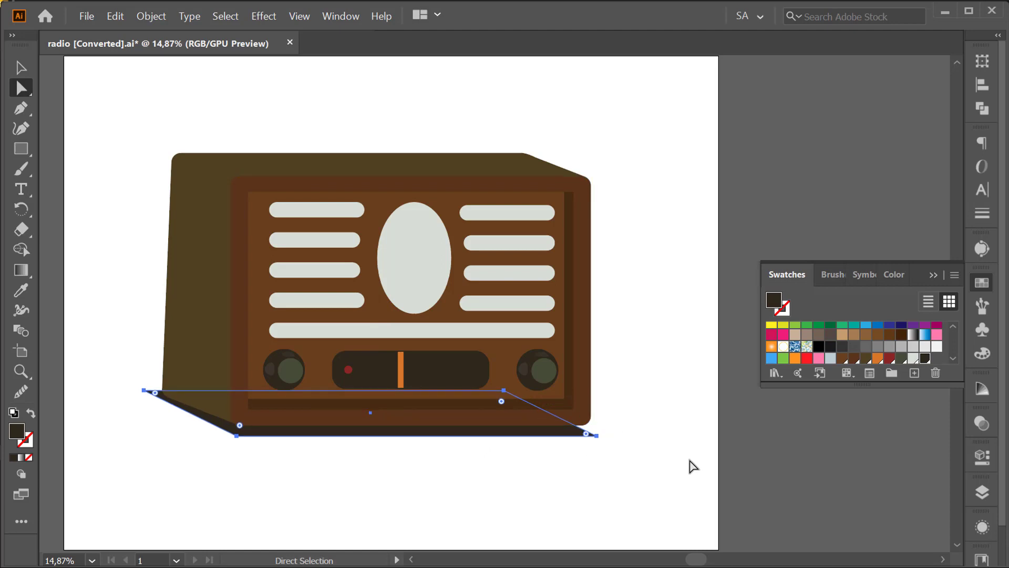
{"action": "key", "text": "Down"}
{"action": "key", "text": "Down"}
{"action": "key", "text": "Down"}
{"action": "key", "text": "Down"}
{"action": "key", "text": "Down"}
{"action": "key", "text": "Down"}
{"action": "key", "text": "Down"}
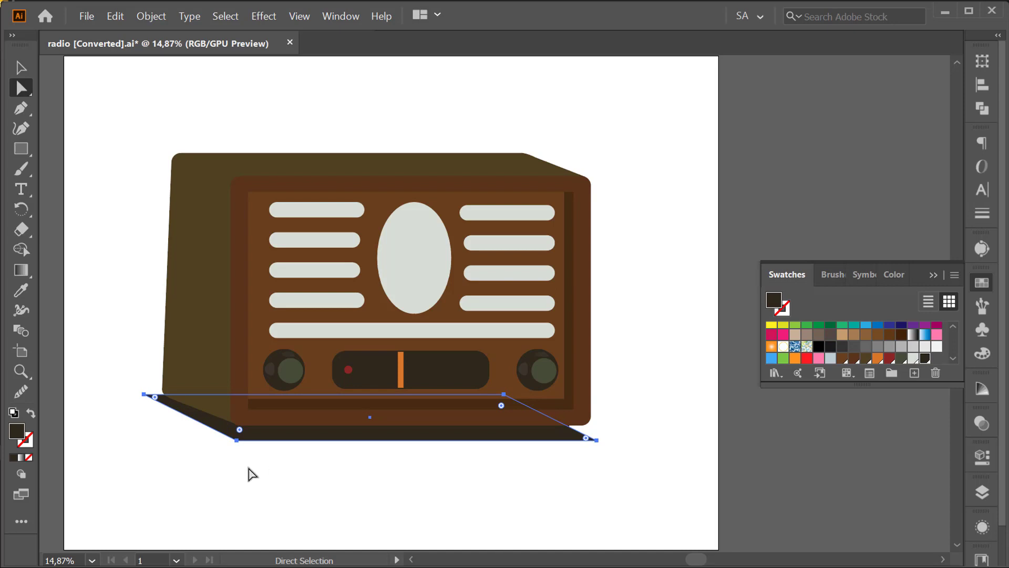
Shift the base shape's two top corners slightly left, then reselect the whole shape.
{"action": "left_click", "coordinate": [144, 393]}
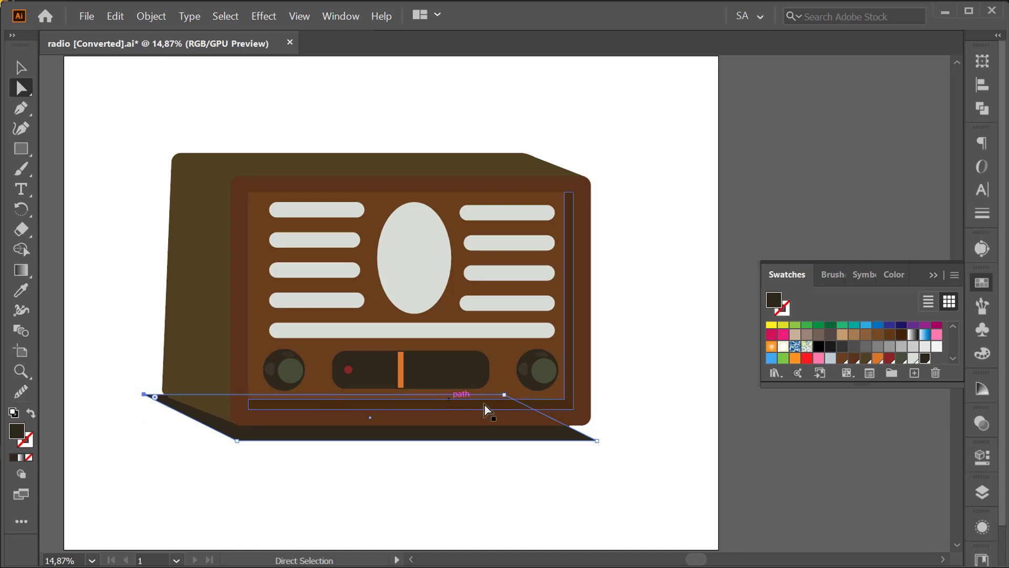
{"action": "left_click", "coordinate": [503, 394], "text": "shift"}
{"action": "left_click_drag", "start_coordinate": [500, 396], "coordinate": [492, 397]}
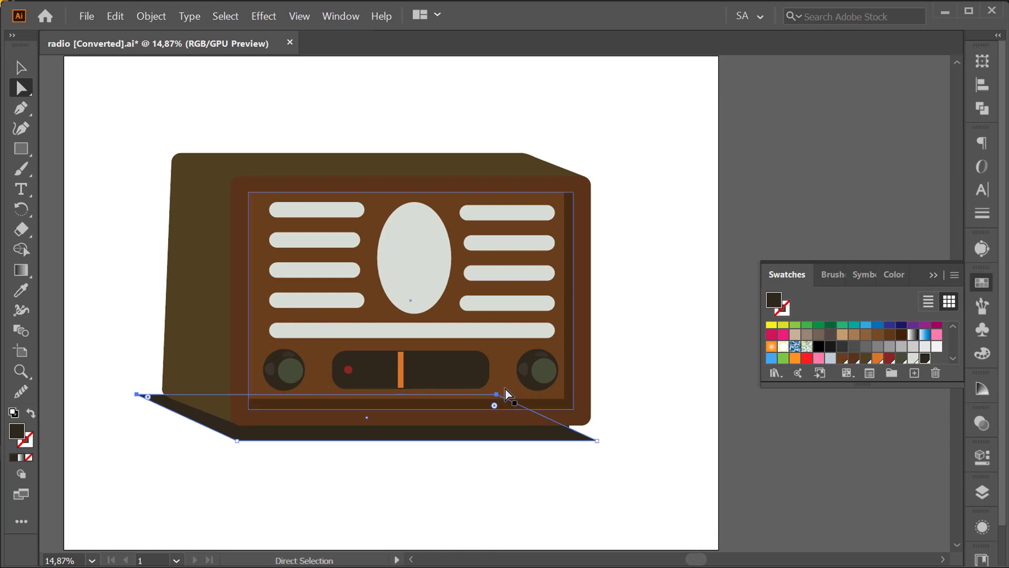
{"action": "left_click", "coordinate": [17, 72]}
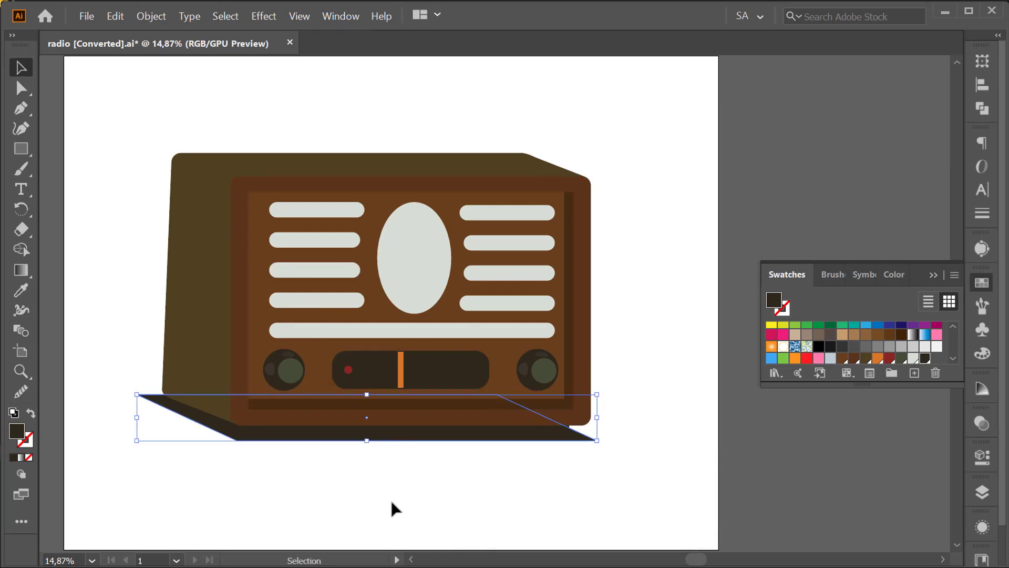
{"action": "left_click", "coordinate": [279, 445]}
Create a -40 px Offset Path copy of the base shape, then select the outer shape.
{"action": "right_click", "coordinate": [453, 437]}
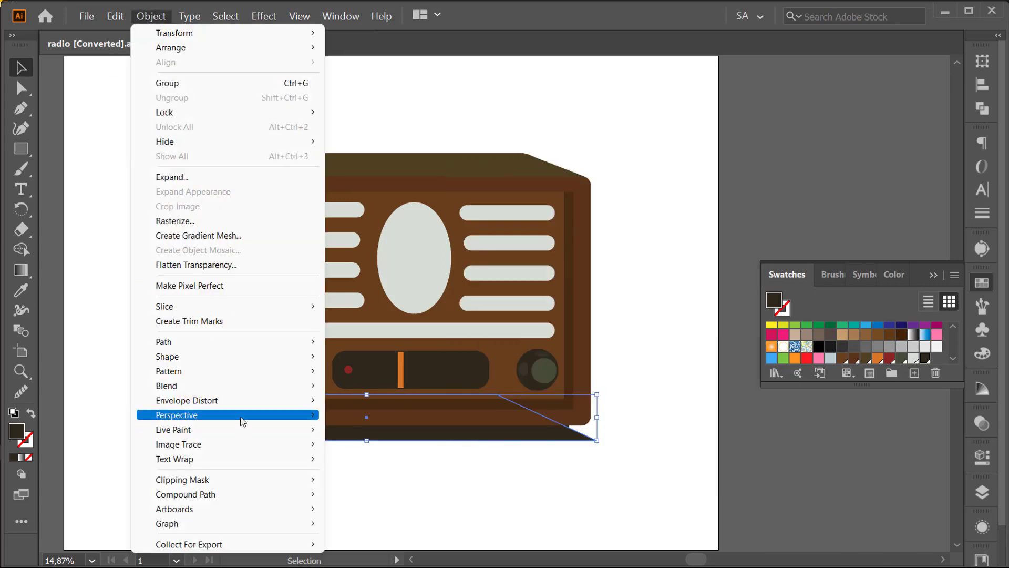
{"action": "mouse_move", "coordinate": [226, 342]}
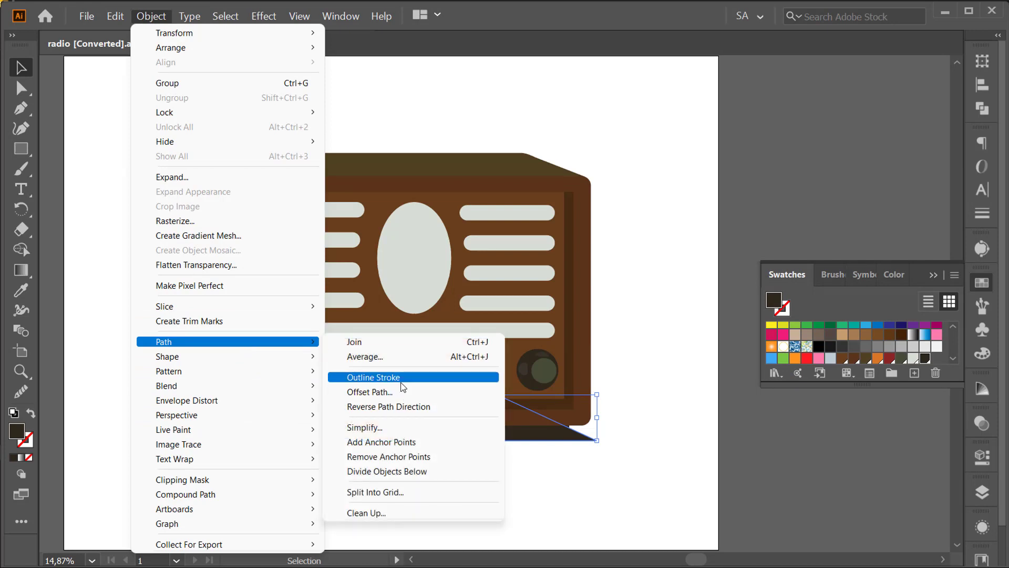
{"action": "left_click", "coordinate": [405, 391]}
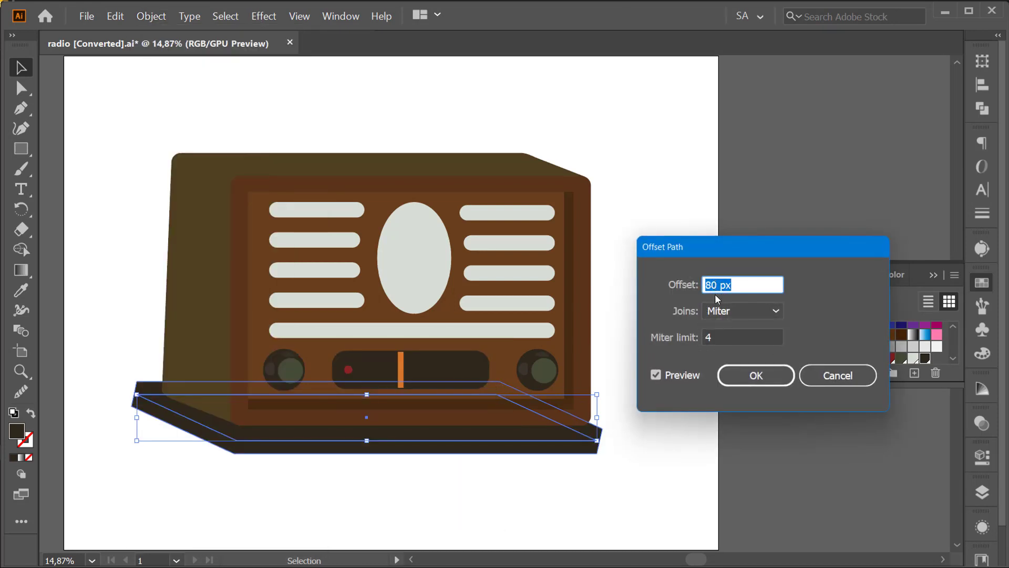
{"action": "type", "text": "40"}
{"action": "left_click", "coordinate": [674, 378]}
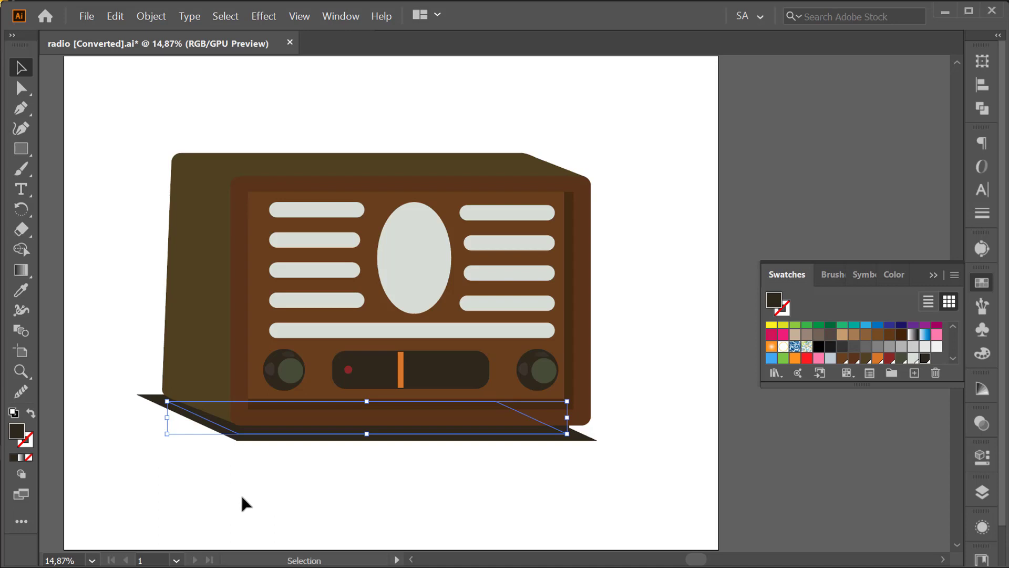
{"action": "left_click", "coordinate": [247, 439]}
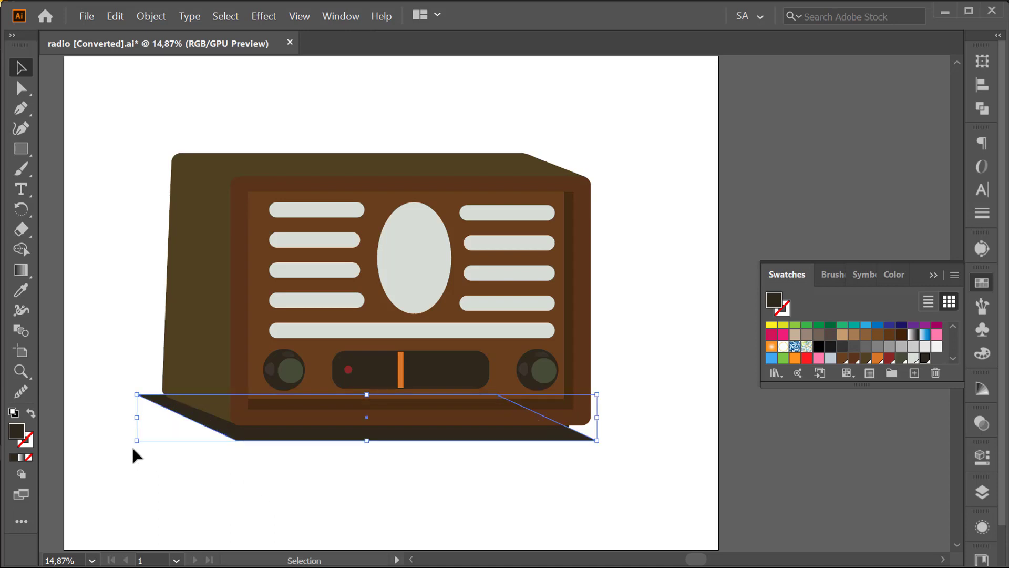
Fill the outer shadow shape with white and select both shadow shapes.
{"action": "double_click", "coordinate": [17, 431]}
{"action": "left_click_drag", "start_coordinate": [389, 351], "coordinate": [302, 169]}
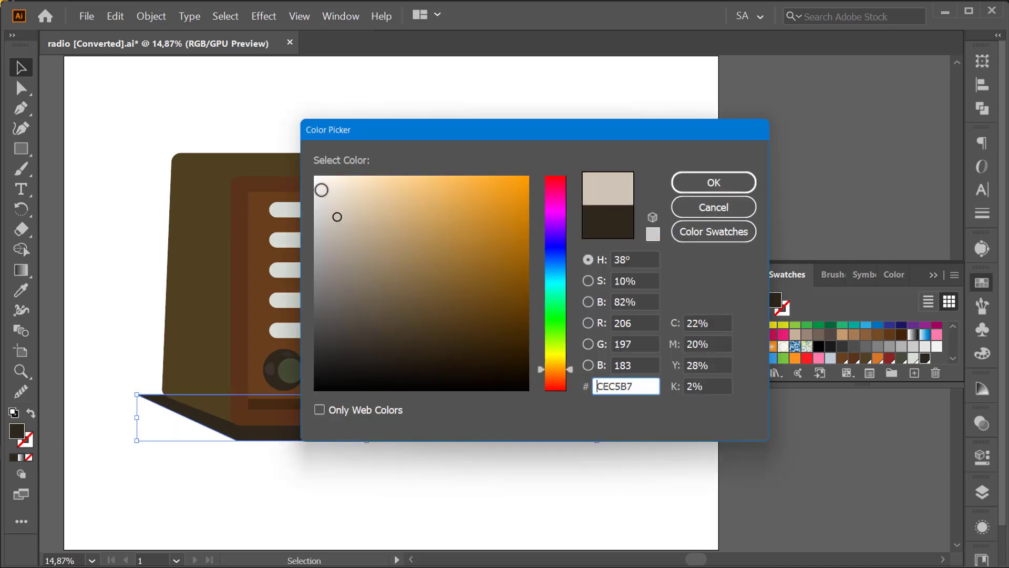
{"action": "left_click", "coordinate": [708, 180]}
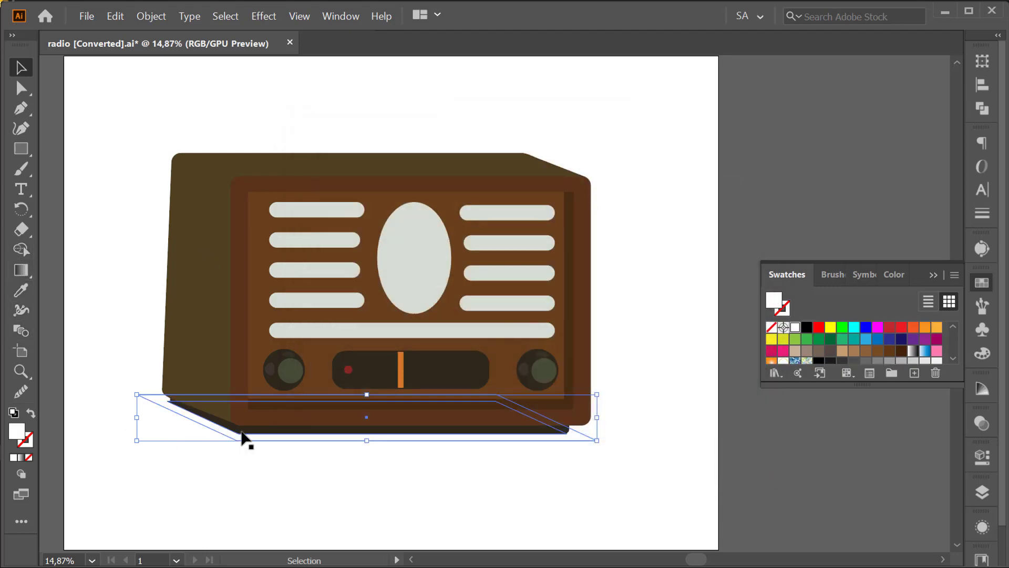
{"action": "left_click", "coordinate": [430, 436], "text": "shift"}
{"action": "left_click", "coordinate": [524, 437]}
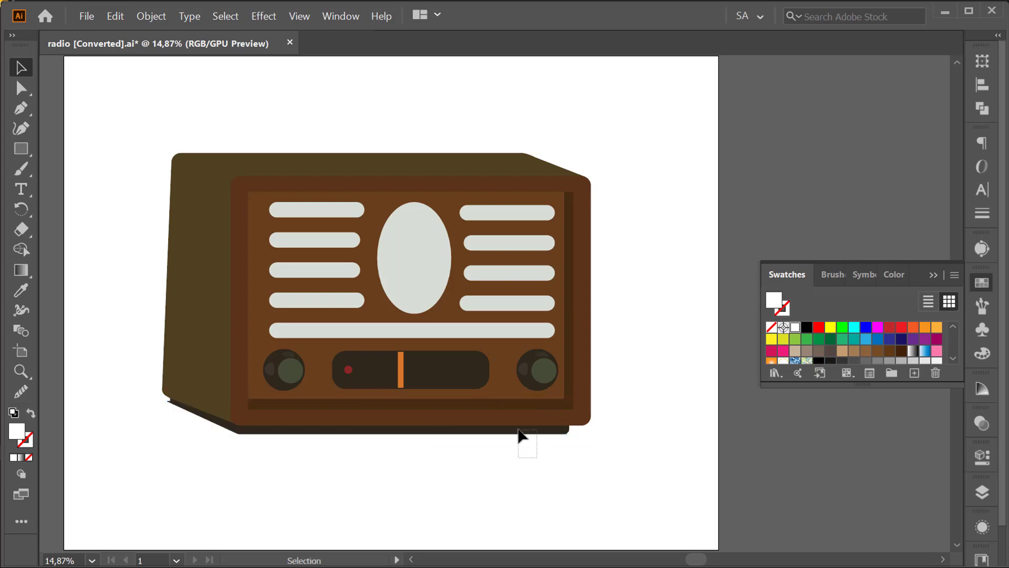
{"action": "left_click_drag", "start_coordinate": [519, 432], "coordinate": [235, 473]}
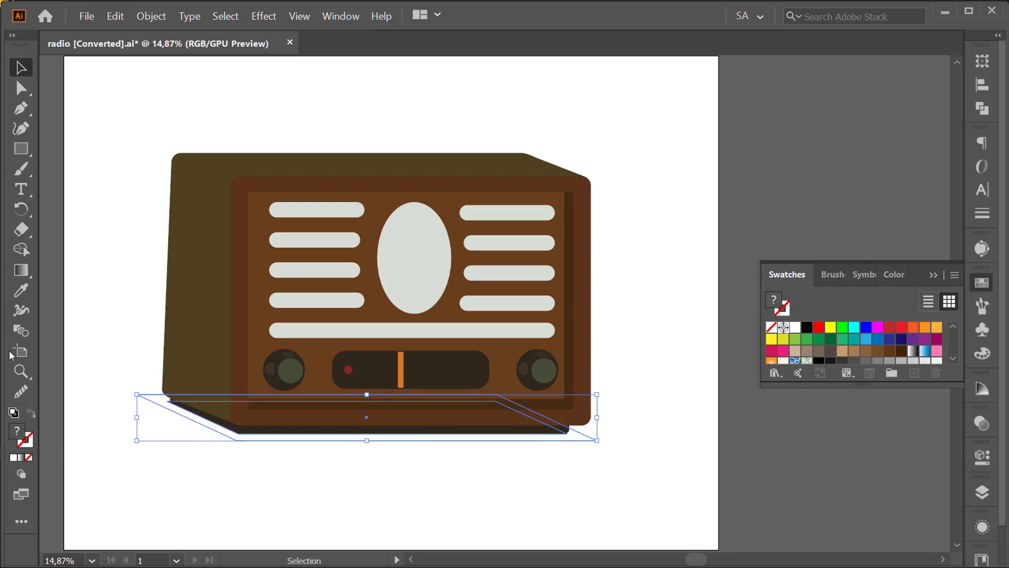
Blend the white outer shape with the dark inner copy and select the resulting blend.
{"action": "left_click", "coordinate": [21, 330]}
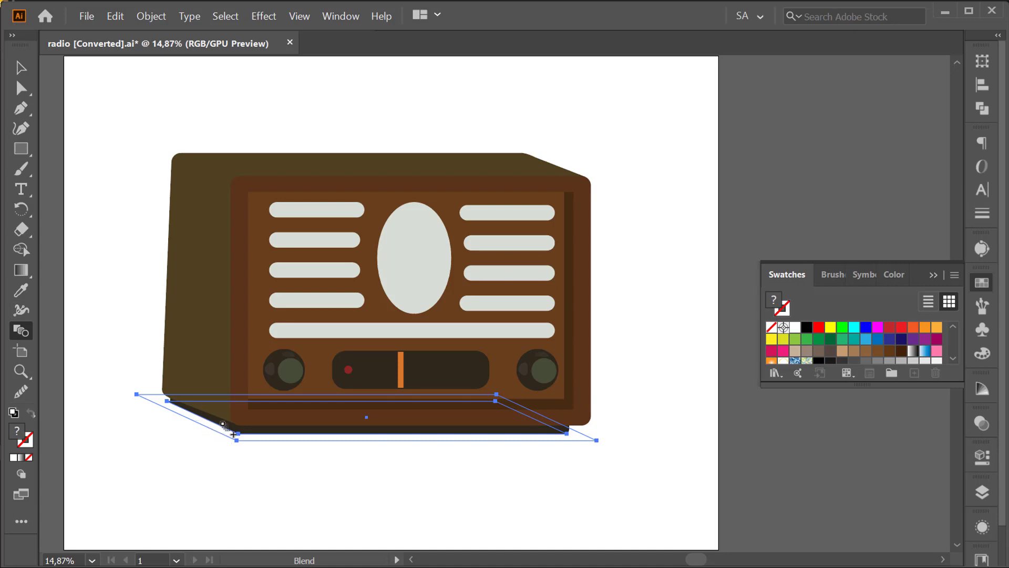
{"action": "left_click", "coordinate": [226, 422]}
{"action": "left_click", "coordinate": [21, 68]}
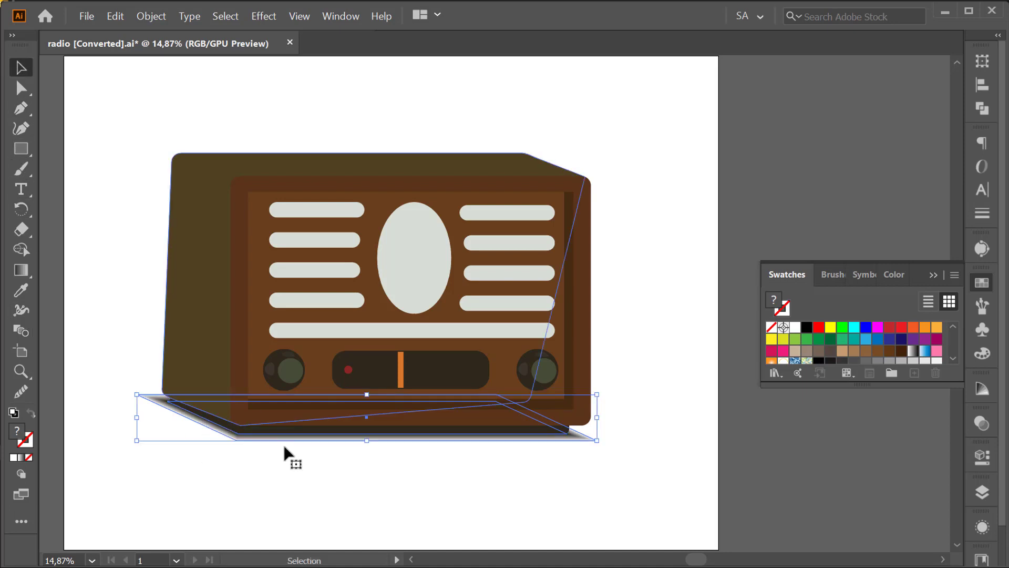
{"action": "left_click", "coordinate": [462, 467]}
{"action": "left_click", "coordinate": [484, 434]}
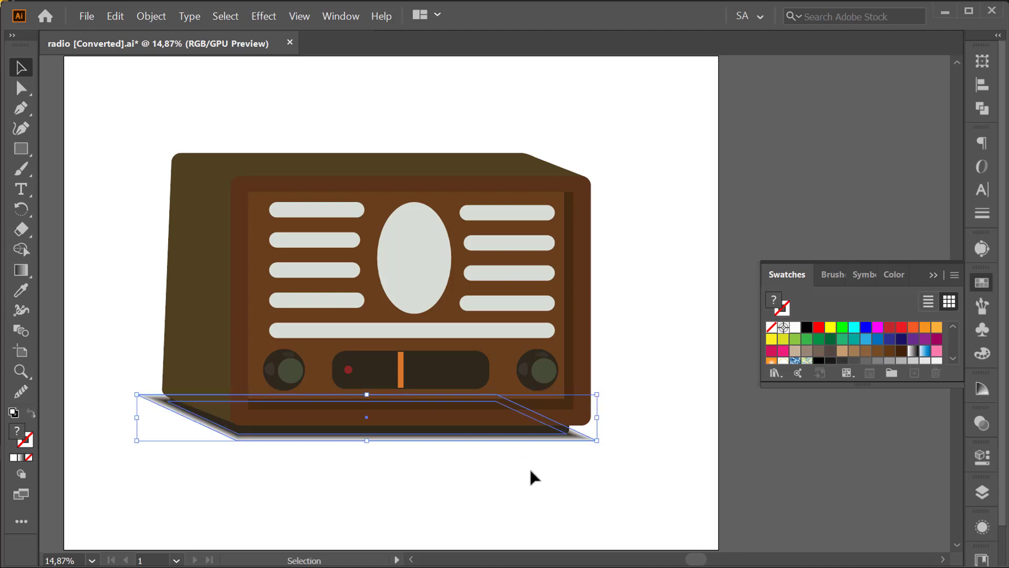
{"action": "left_click", "coordinate": [983, 422]}
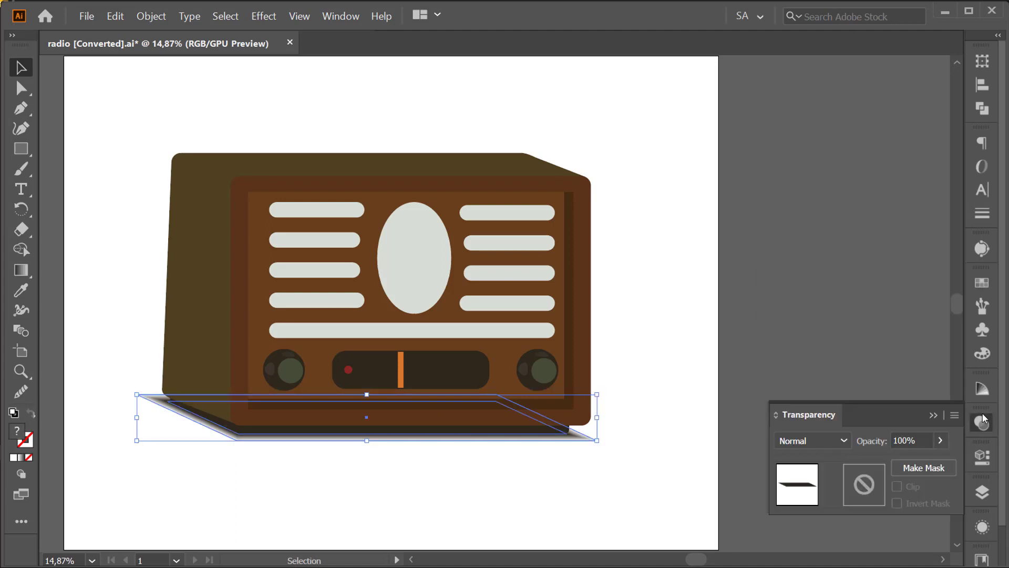
Lower the blended shadow's opacity to 45%.
{"action": "left_click", "coordinate": [940, 440]}
{"action": "left_click_drag", "start_coordinate": [940, 461], "coordinate": [903, 462]}
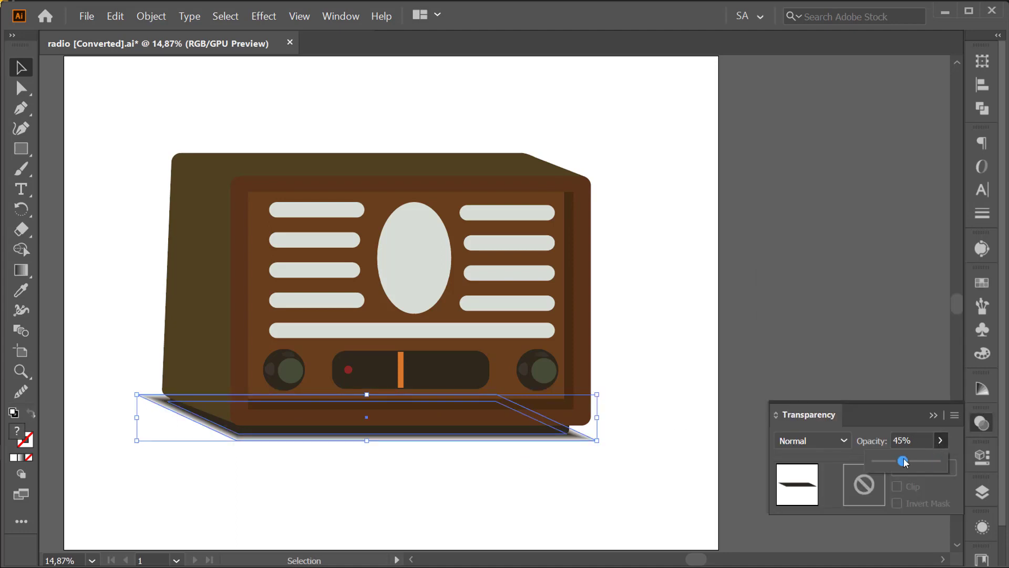
{"action": "left_click", "coordinate": [788, 348]}
{"action": "left_click", "coordinate": [484, 451]}
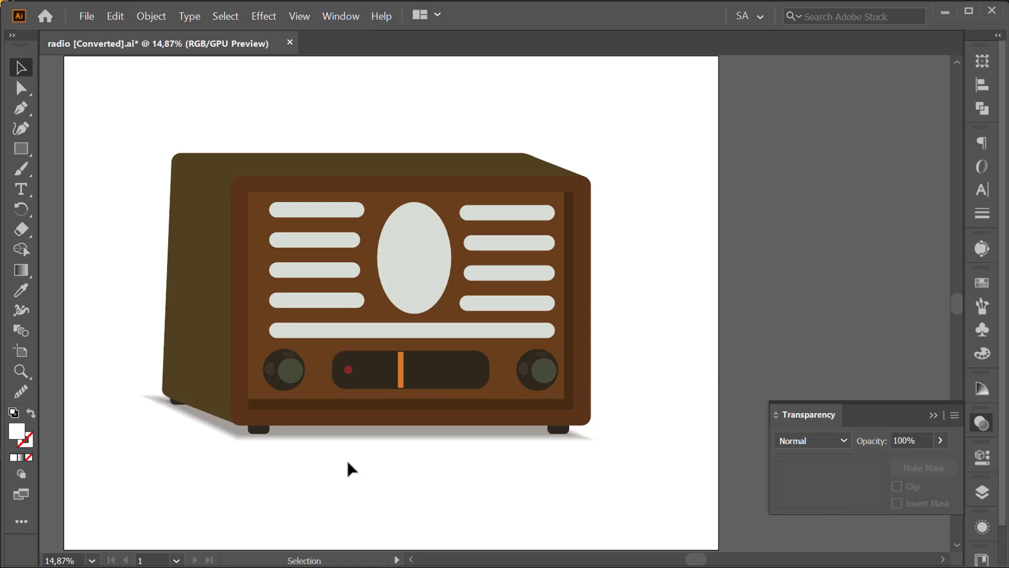
Shift the shadow slightly right and nudge it down two steps.
{"action": "left_click_drag", "start_coordinate": [341, 443], "coordinate": [354, 445]}
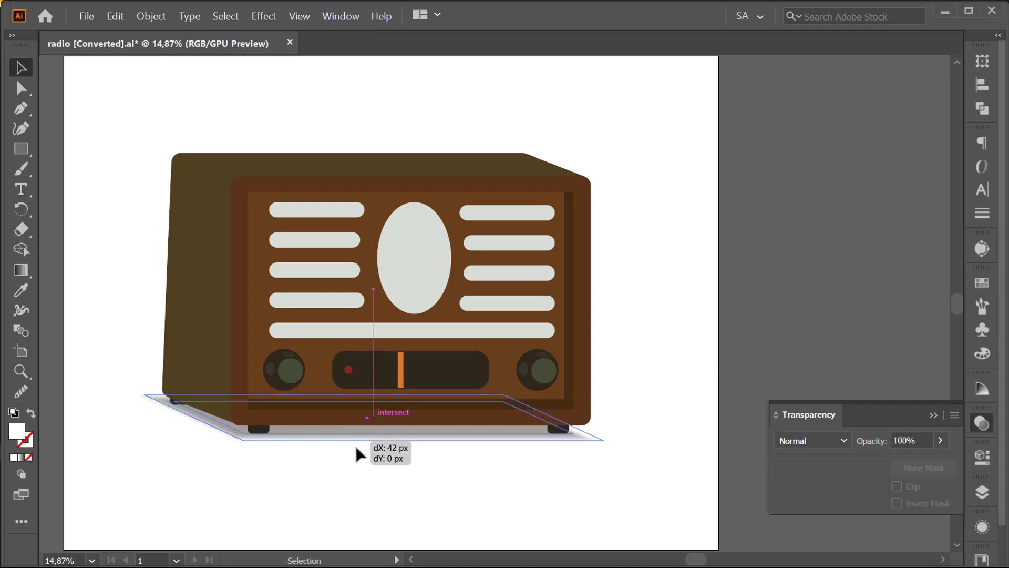
{"action": "left_click", "coordinate": [451, 500]}
{"action": "left_click", "coordinate": [387, 437]}
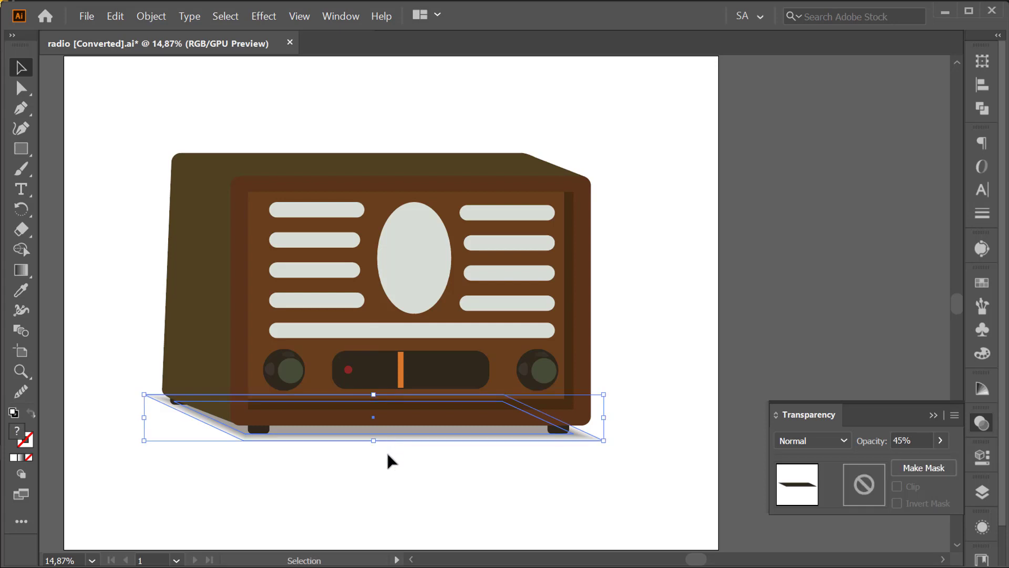
{"action": "key", "text": "Down"}
{"action": "key", "text": "Down"}
{"action": "key", "text": "Down"}
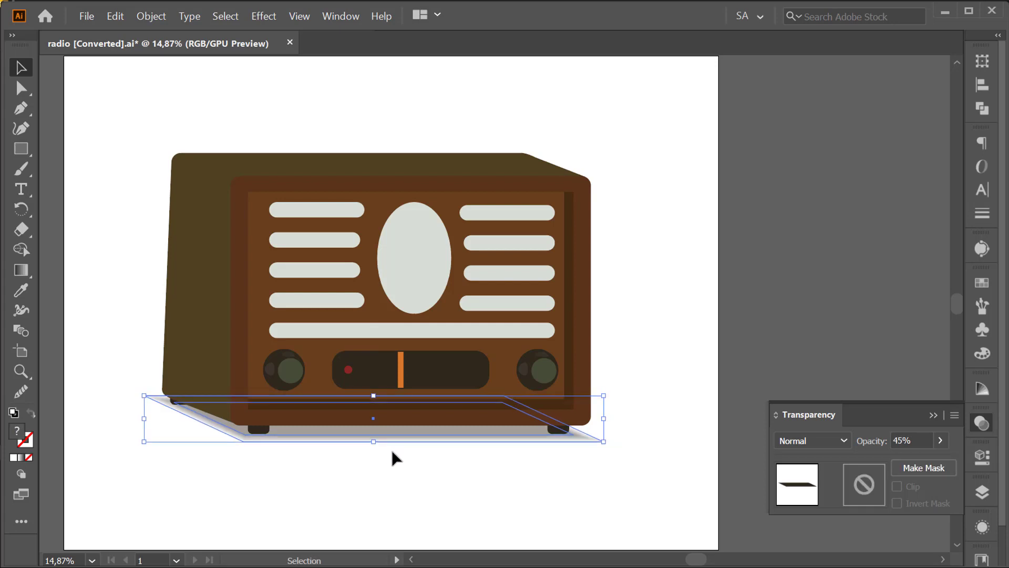
{"action": "key", "text": "Down"}
{"action": "left_click", "coordinate": [557, 499]}
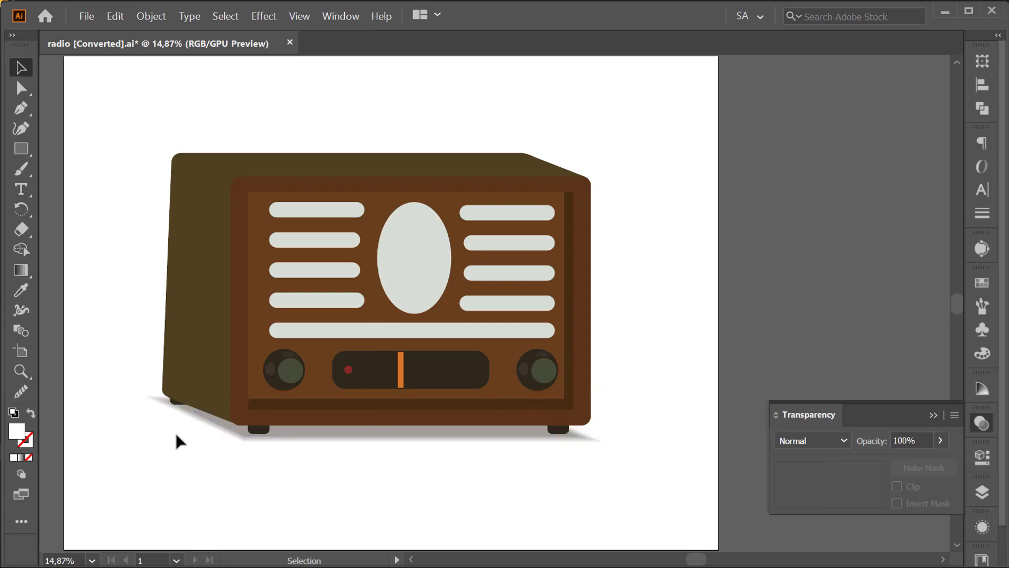
Pull the thin shadow path's left corner outward under the radio's left foot.
{"action": "left_click", "coordinate": [21, 87]}
{"action": "scroll", "coordinate": [217, 419], "scroll_direction": "up", "scroll_amount": 3}
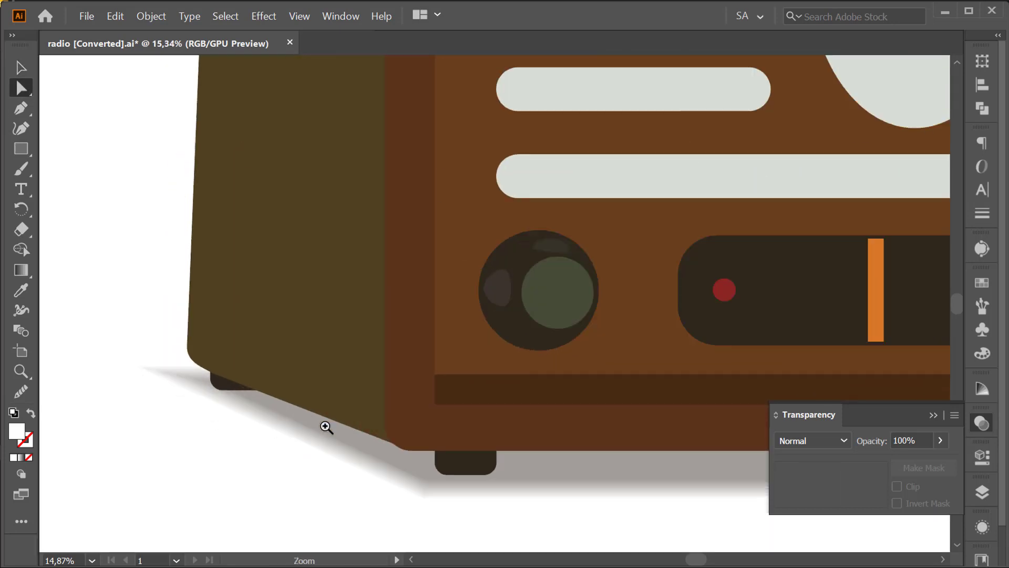
{"action": "left_click", "coordinate": [276, 425]}
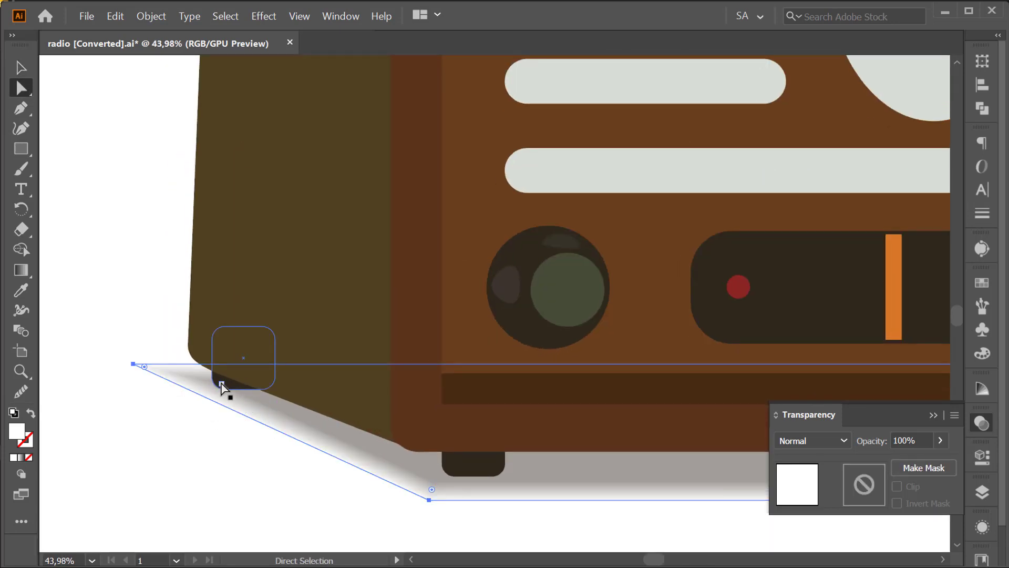
{"action": "left_click", "coordinate": [221, 385]}
{"action": "left_click", "coordinate": [266, 412]}
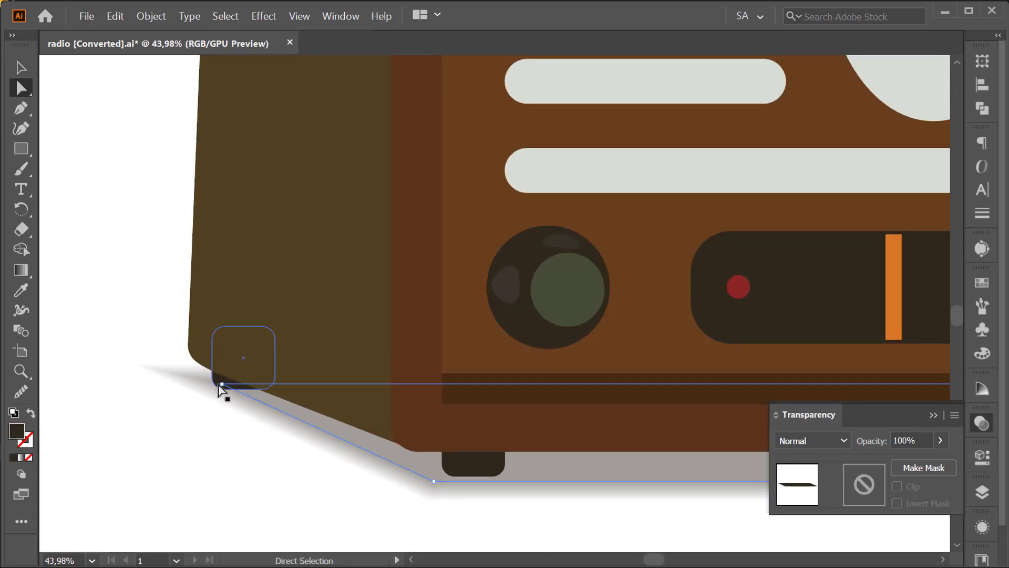
{"action": "left_click_drag", "start_coordinate": [222, 385], "coordinate": [127, 371]}
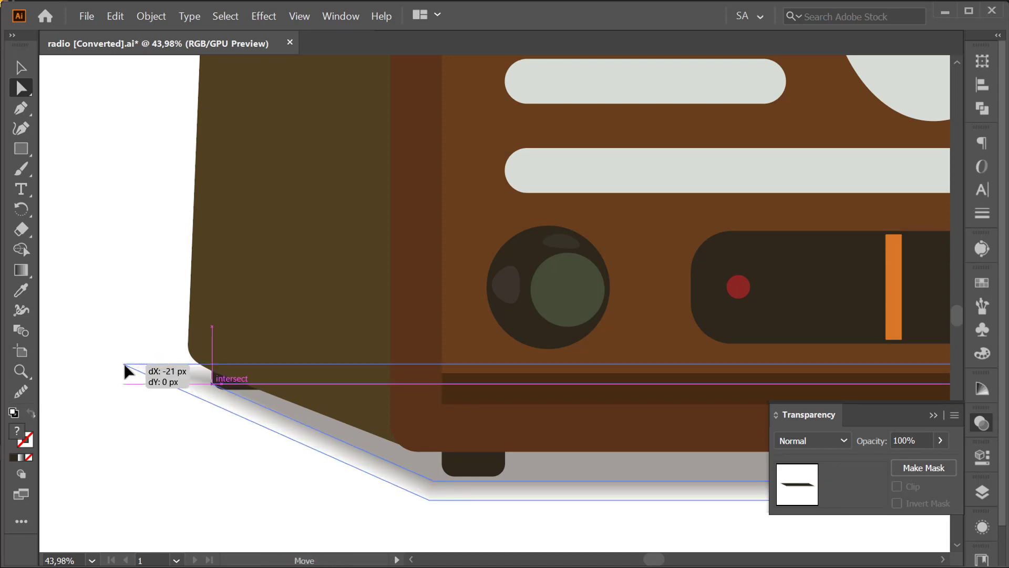
{"action": "left_click", "coordinate": [218, 534]}
Scroll around the canvas to review the reshaped floor shadow.
{"action": "scroll", "coordinate": [255, 453], "scroll_direction": "down", "scroll_amount": 5}
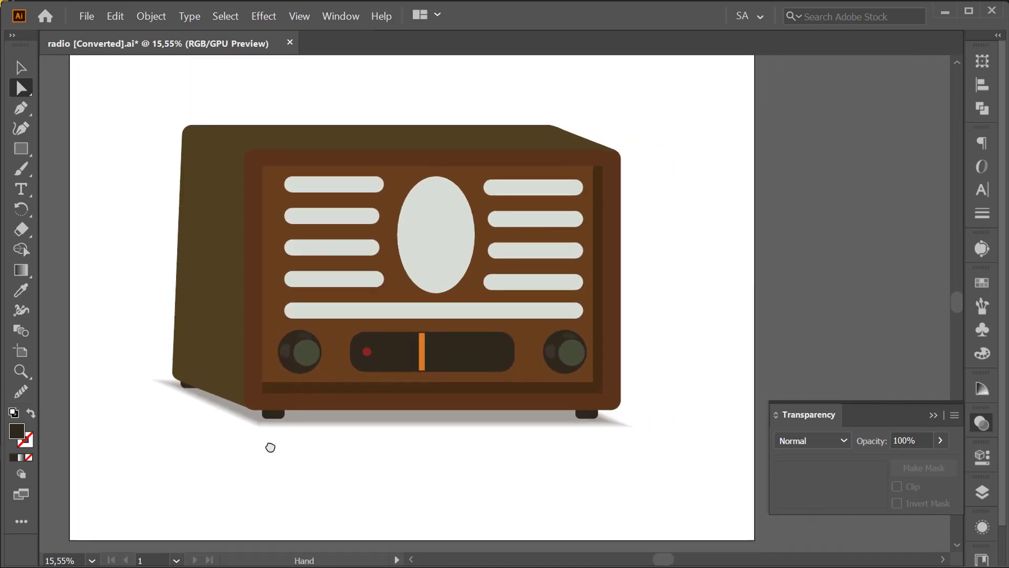
{"action": "scroll", "coordinate": [339, 448], "scroll_direction": "down", "scroll_amount": 2}
{"action": "scroll", "coordinate": [409, 448], "scroll_direction": "up", "scroll_amount": 4}
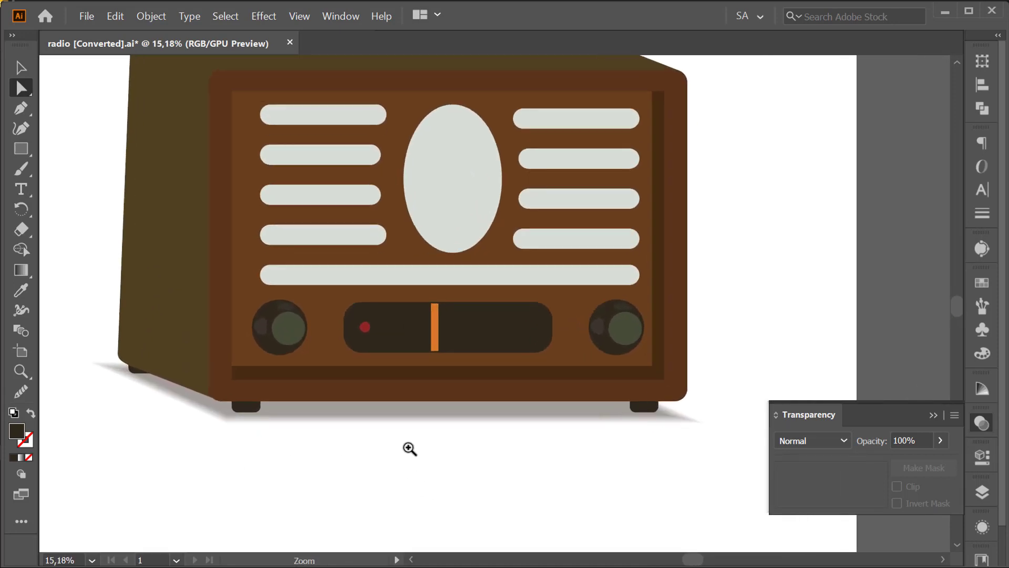
{"action": "scroll", "coordinate": [409, 448], "scroll_direction": "down", "scroll_amount": 1}
{"action": "scroll", "coordinate": [414, 448], "scroll_direction": "down", "scroll_amount": 1}
{"action": "scroll", "coordinate": [388, 451], "scroll_direction": "down", "scroll_amount": 1}
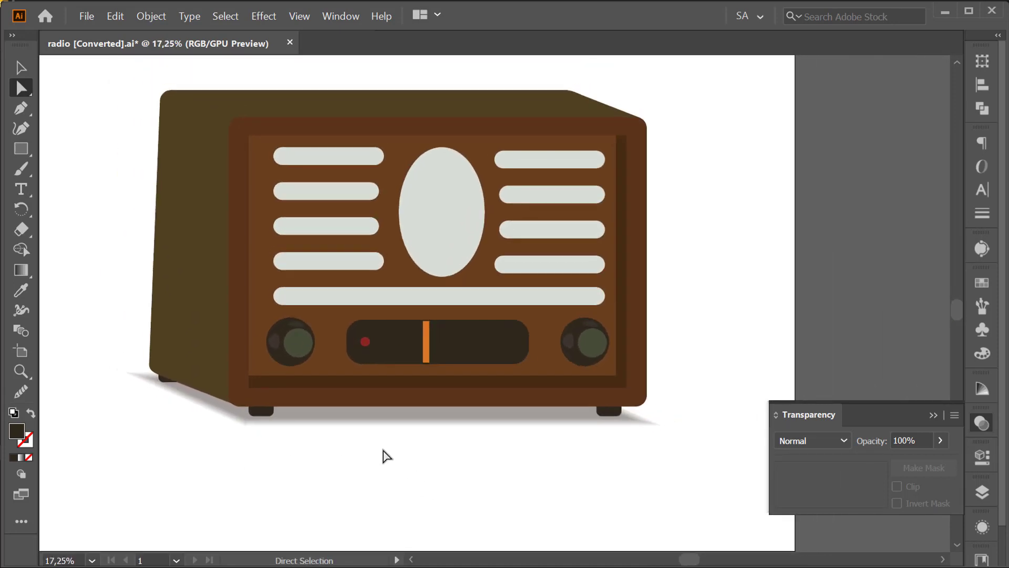
{"action": "key", "text": "v"}
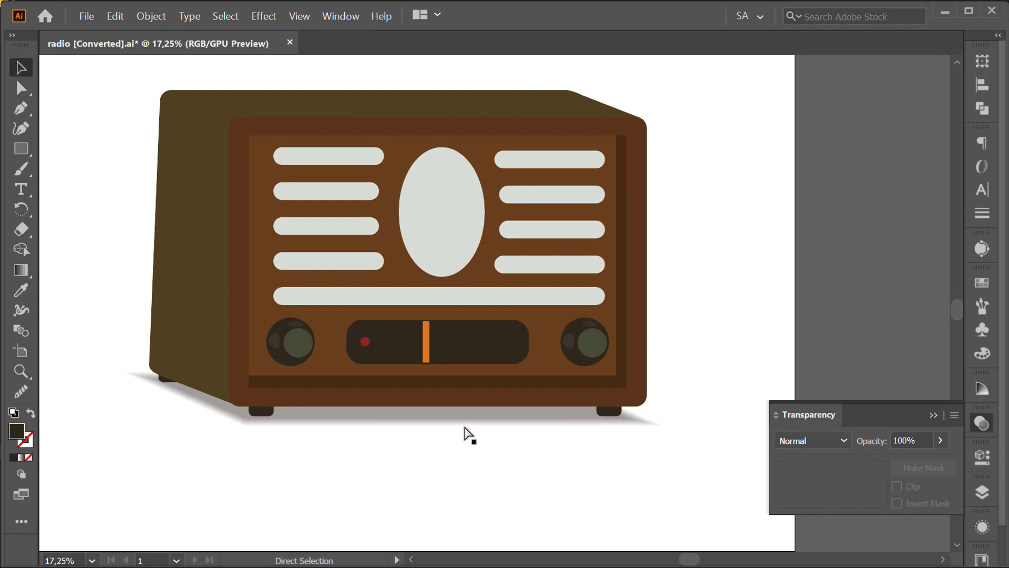
{"action": "scroll", "coordinate": [368, 446], "scroll_direction": "down", "scroll_amount": 3}
{"action": "scroll", "coordinate": [384, 449], "scroll_direction": "up", "scroll_amount": 2}
{"action": "scroll", "coordinate": [406, 444], "scroll_direction": "up", "scroll_amount": 1}
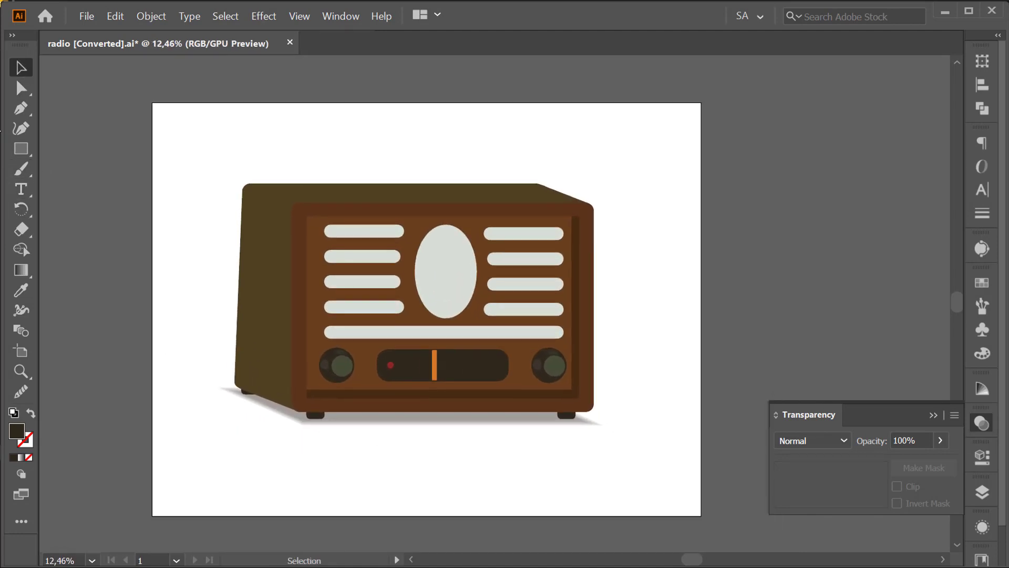
Alt-drag a copy of the top-left grille bar above the radio.
{"action": "left_click", "coordinate": [20, 87]}
{"action": "scroll", "coordinate": [345, 197], "scroll_direction": "up", "scroll_amount": 3}
{"action": "scroll", "coordinate": [545, 254], "scroll_direction": "up", "scroll_amount": 1}
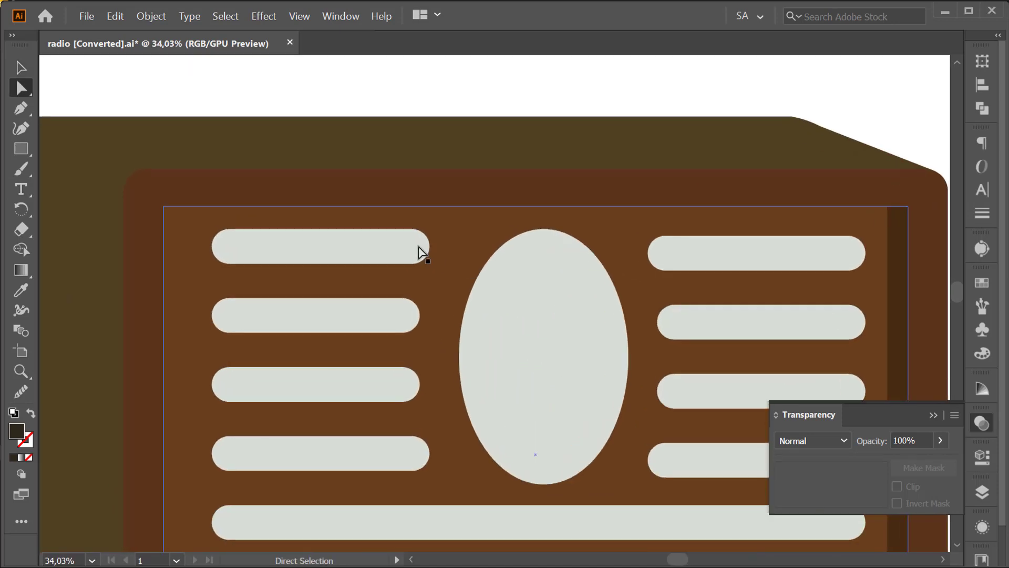
{"action": "left_click", "coordinate": [412, 249]}
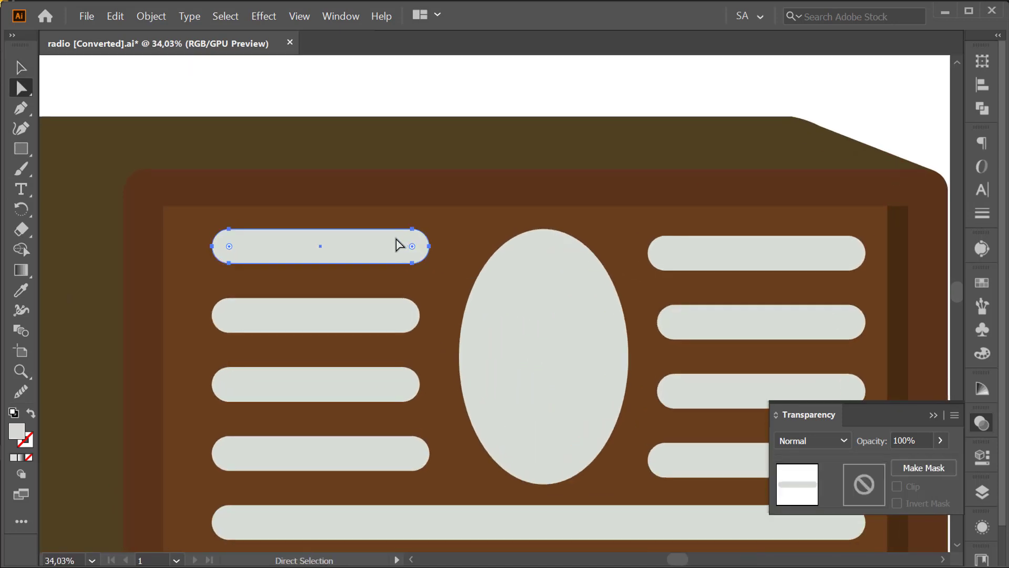
{"action": "scroll", "coordinate": [512, 257], "scroll_direction": "down", "scroll_amount": 2}
{"action": "scroll", "coordinate": [462, 293], "scroll_direction": "right", "scroll_amount": 2}
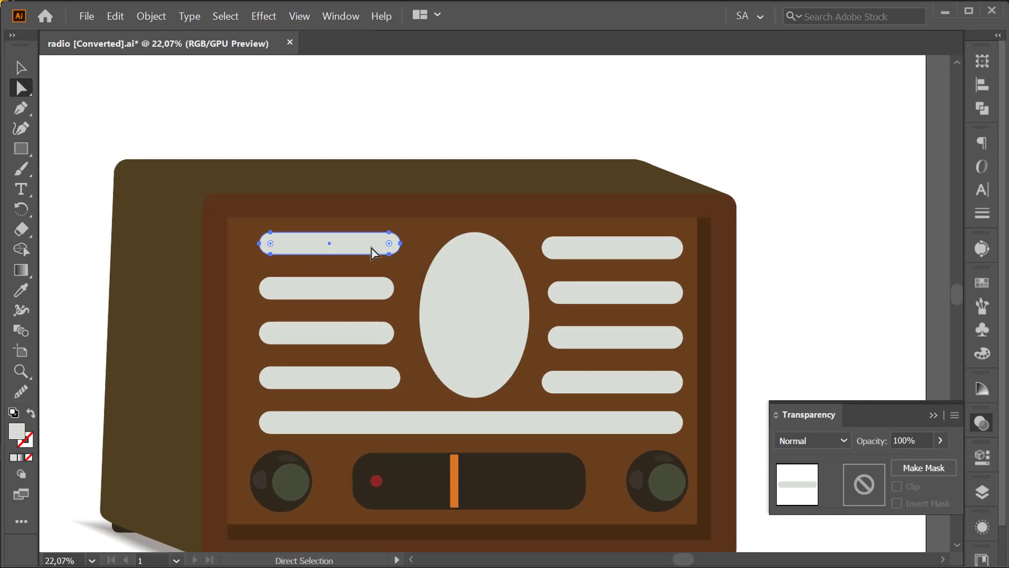
{"action": "left_click_drag", "start_coordinate": [377, 231], "coordinate": [366, 117]}
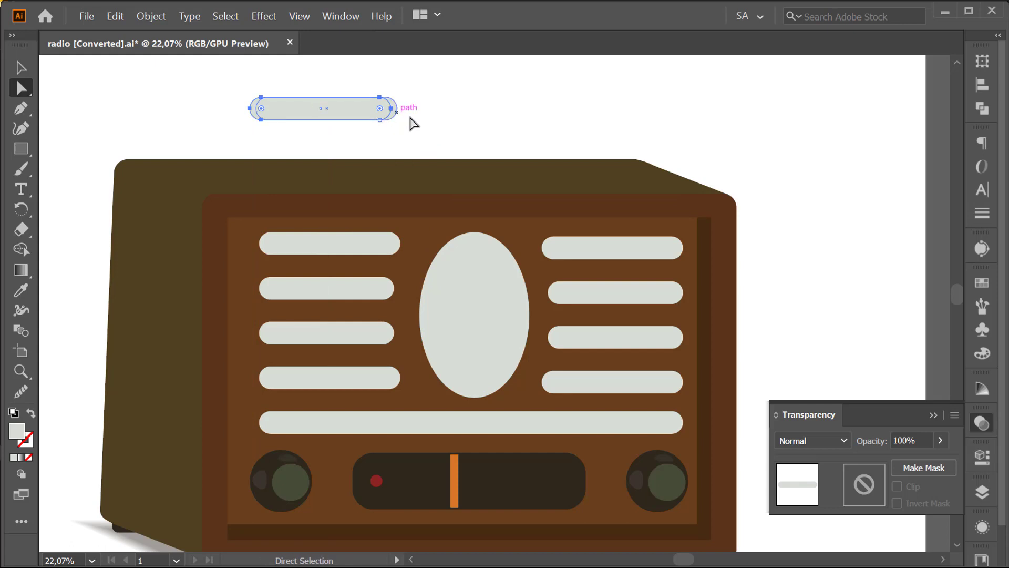
Apply Pathfinder Minus Front to the overlapping bar copies, leaving a crescent.
{"action": "left_click", "coordinate": [427, 131]}
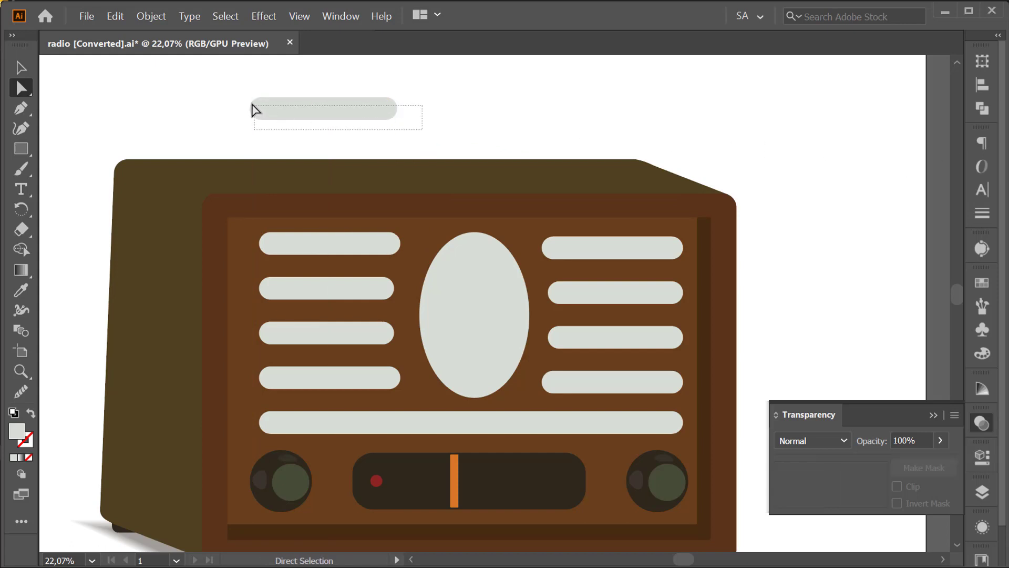
{"action": "left_click_drag", "start_coordinate": [252, 105], "coordinate": [253, 105]}
{"action": "left_click", "coordinate": [980, 108]}
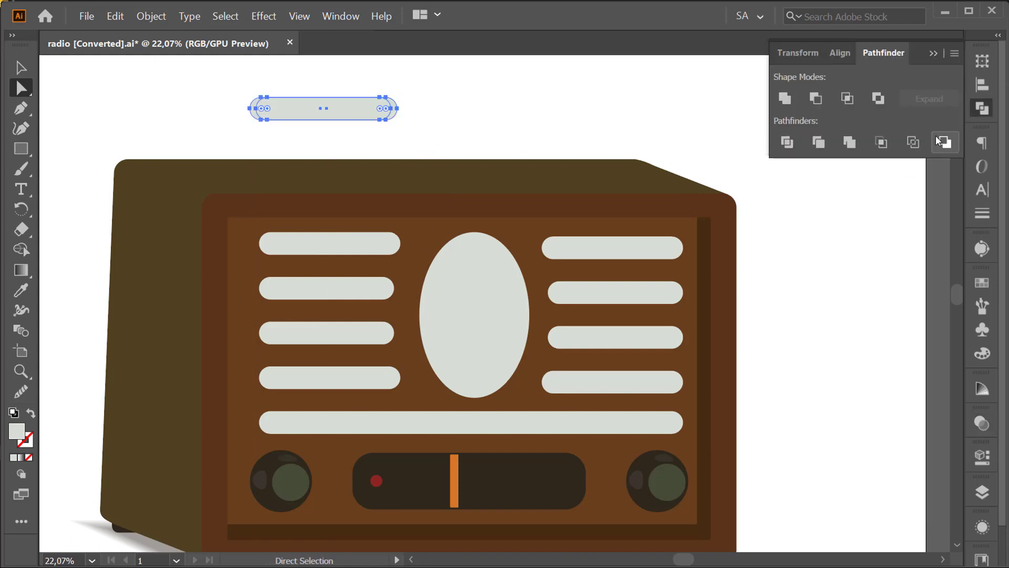
{"action": "left_click", "coordinate": [816, 99]}
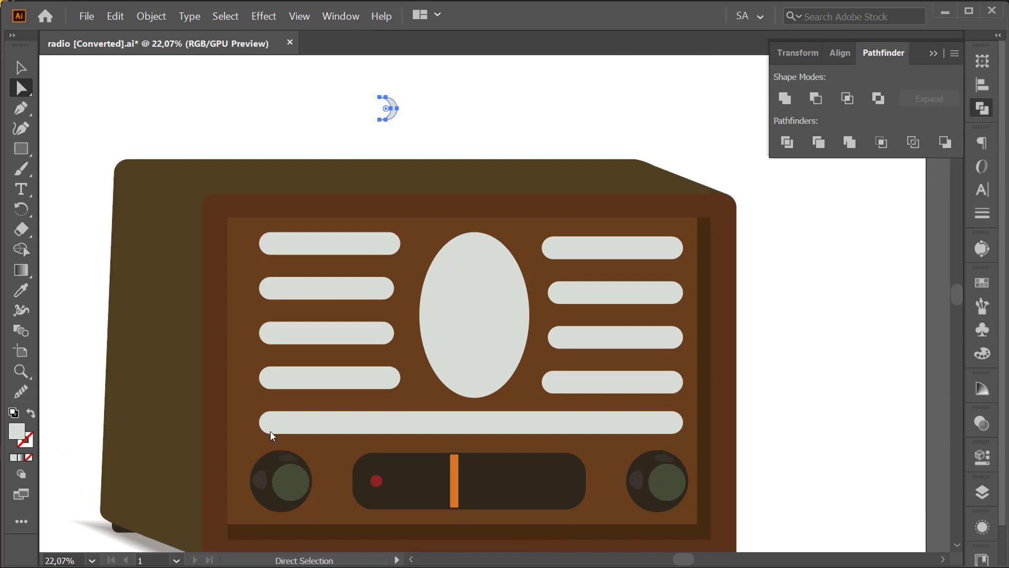
Fill the crescent with grey 878983.
{"action": "double_click", "coordinate": [17, 431]}
{"action": "left_click", "coordinate": [319, 242]}
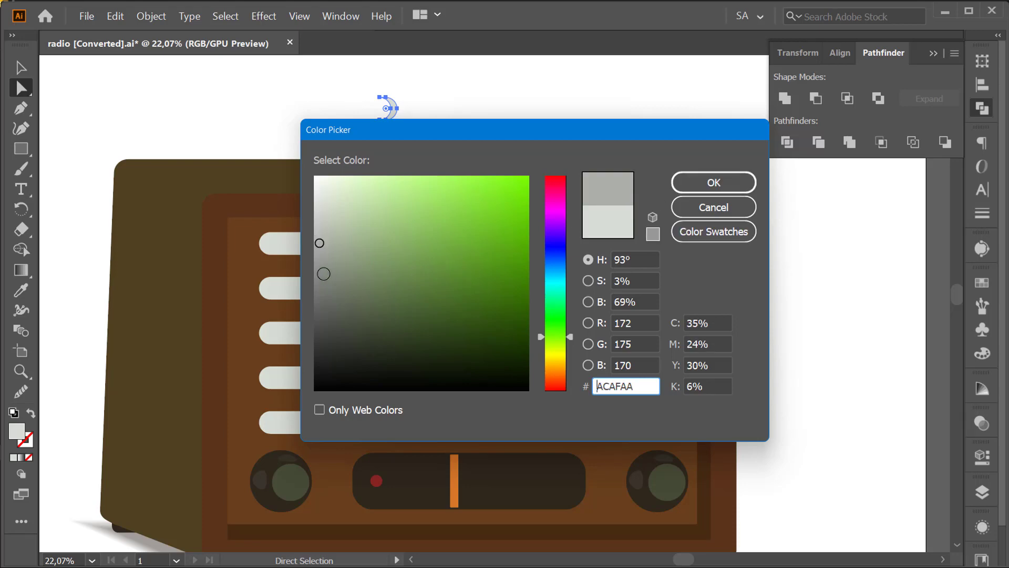
{"action": "left_click", "coordinate": [323, 274]}
{"action": "left_click", "coordinate": [686, 181]}
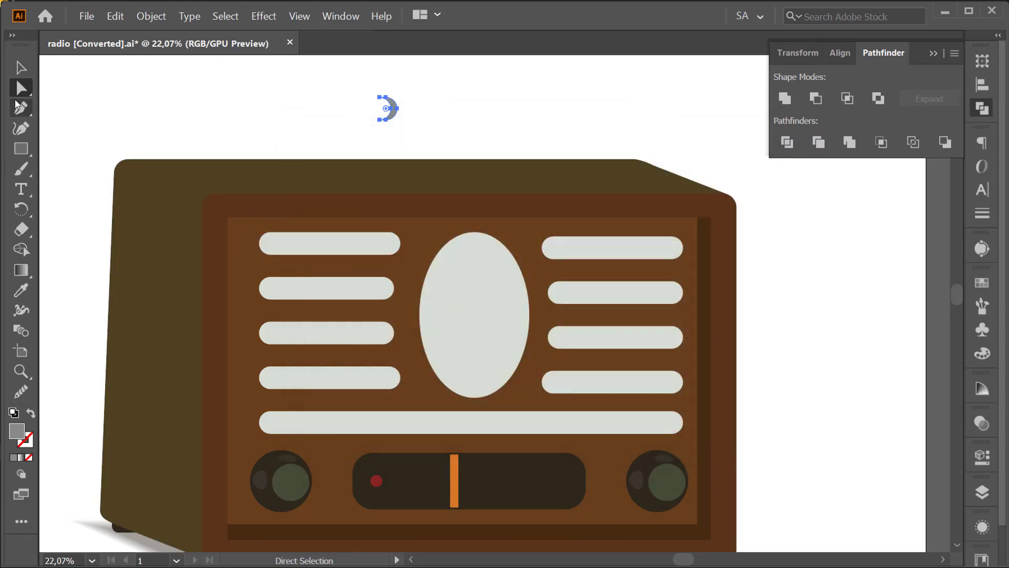
{"action": "key", "text": "v"}
{"action": "left_click", "coordinate": [393, 114]}
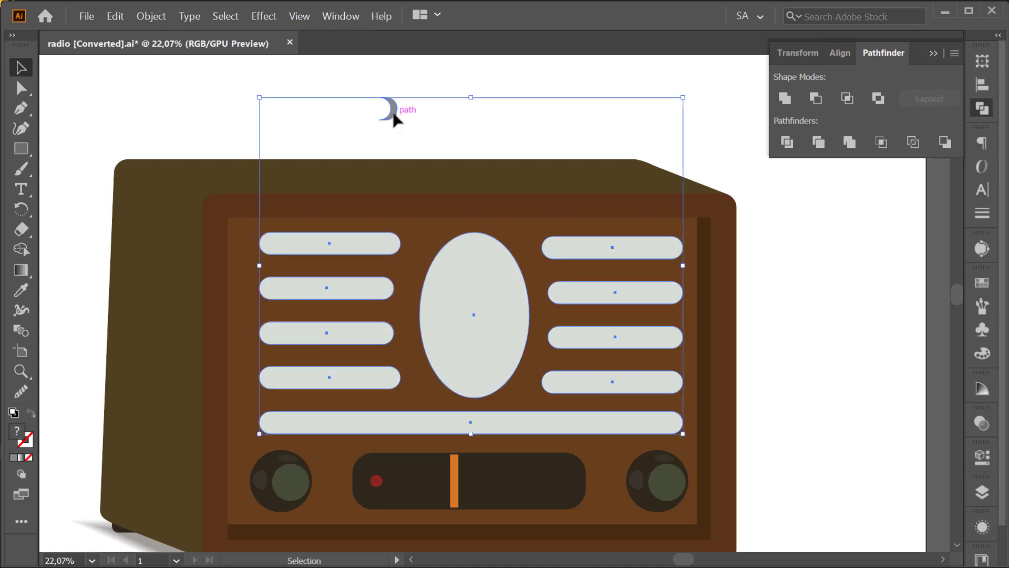
{"action": "left_click", "coordinate": [175, 84]}
Move the crescent down onto the right end of the top-left grille bar.
{"action": "key", "text": "a"}
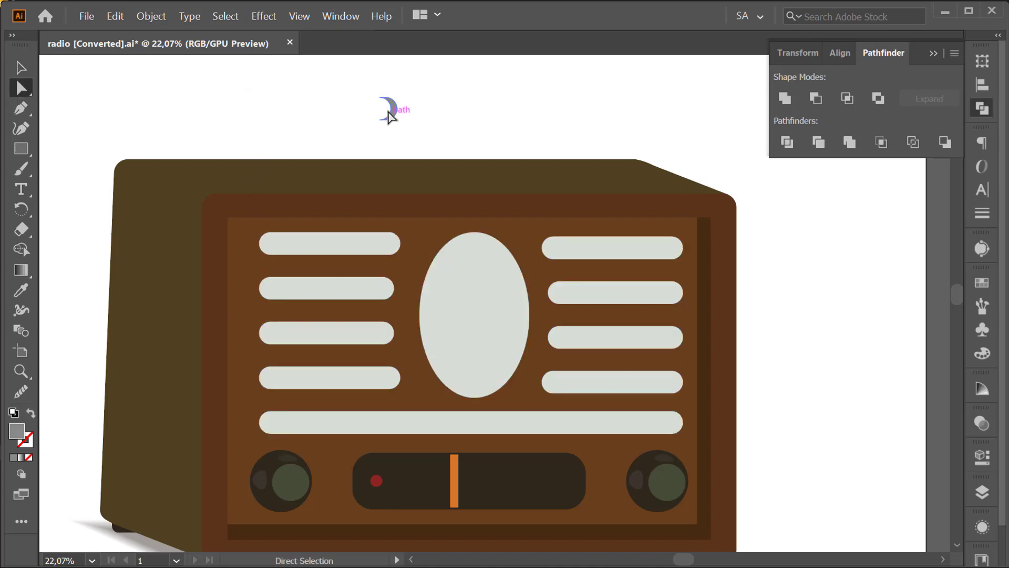
{"action": "left_click_drag", "start_coordinate": [395, 107], "coordinate": [398, 241]}
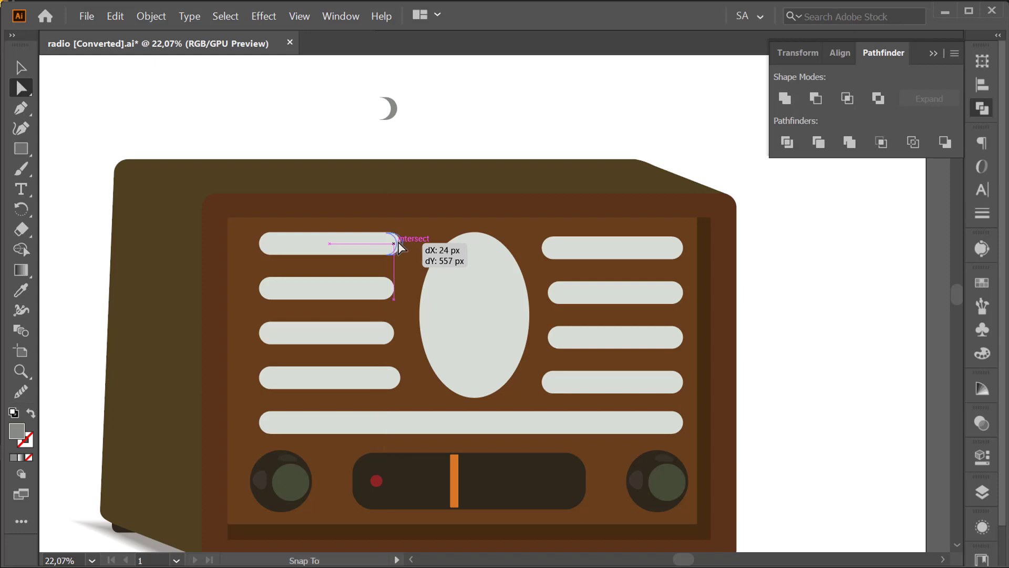
{"action": "left_click_drag", "start_coordinate": [397, 241], "coordinate": [397, 241]}
{"action": "scroll", "coordinate": [383, 253], "scroll_direction": "up", "scroll_amount": 4}
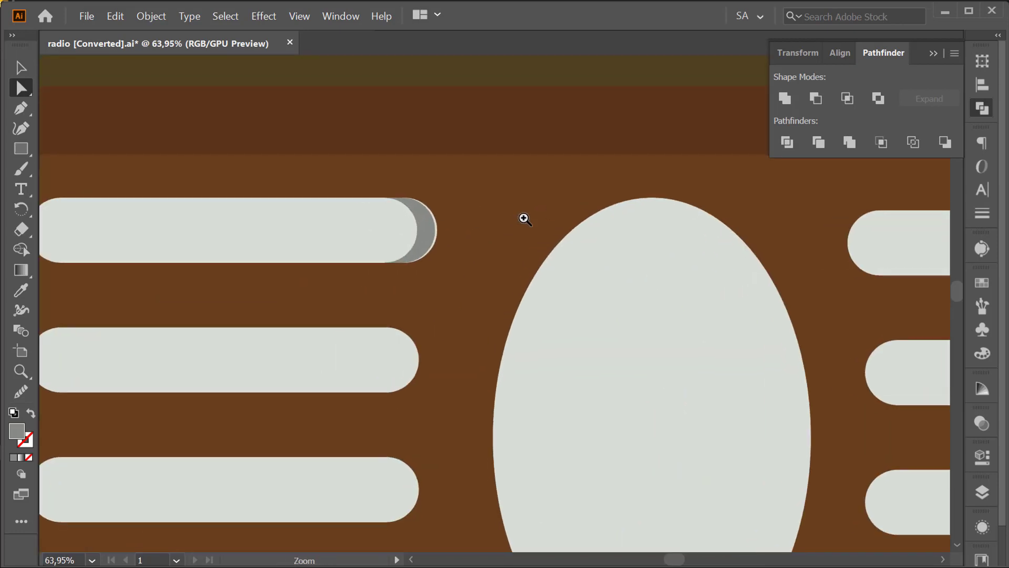
{"action": "left_click", "coordinate": [504, 154]}
{"action": "scroll", "coordinate": [642, 165], "scroll_direction": "down", "scroll_amount": 5}
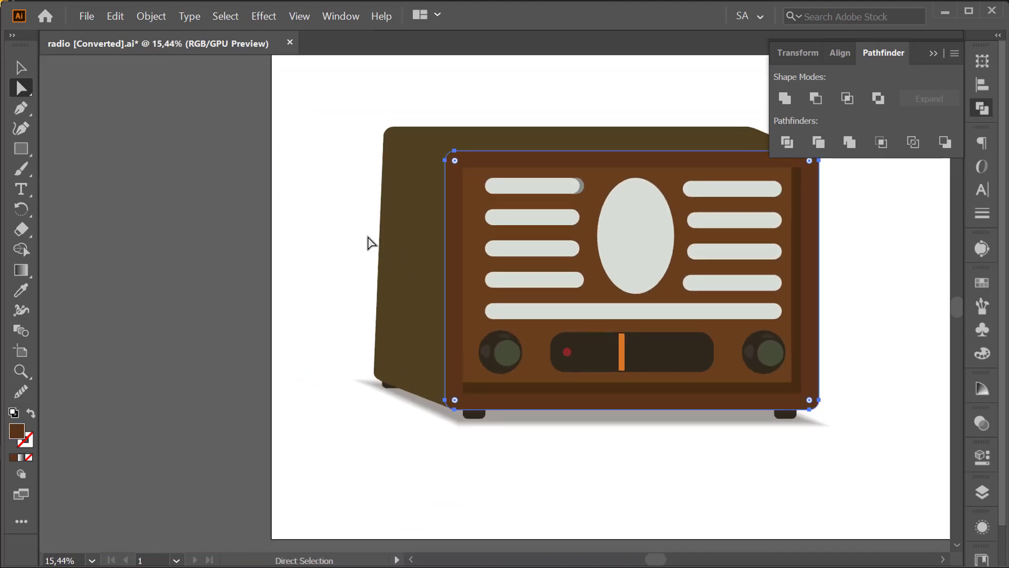
{"action": "left_click", "coordinate": [358, 229]}
Eyedrop the front panel's brown onto the crescent, then set its fill to 28180B.
{"action": "left_click", "coordinate": [21, 68]}
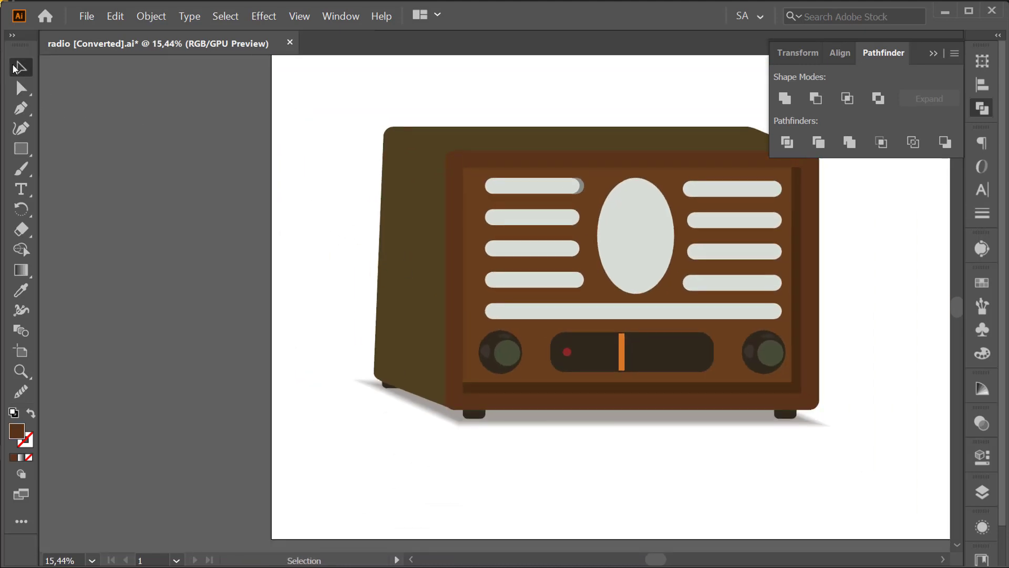
{"action": "left_click_drag", "start_coordinate": [597, 197], "coordinate": [622, 202]}
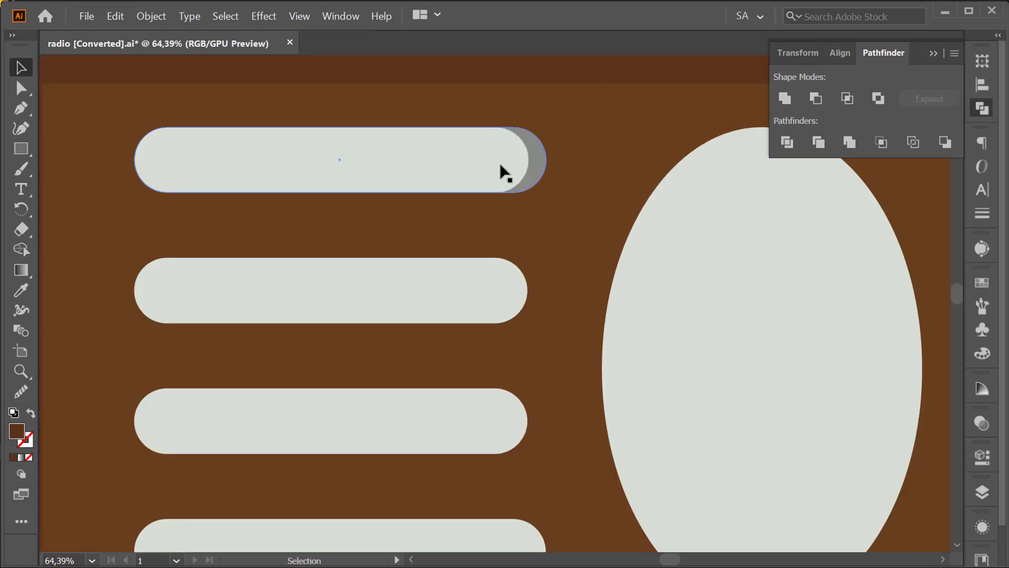
{"action": "key", "text": "a"}
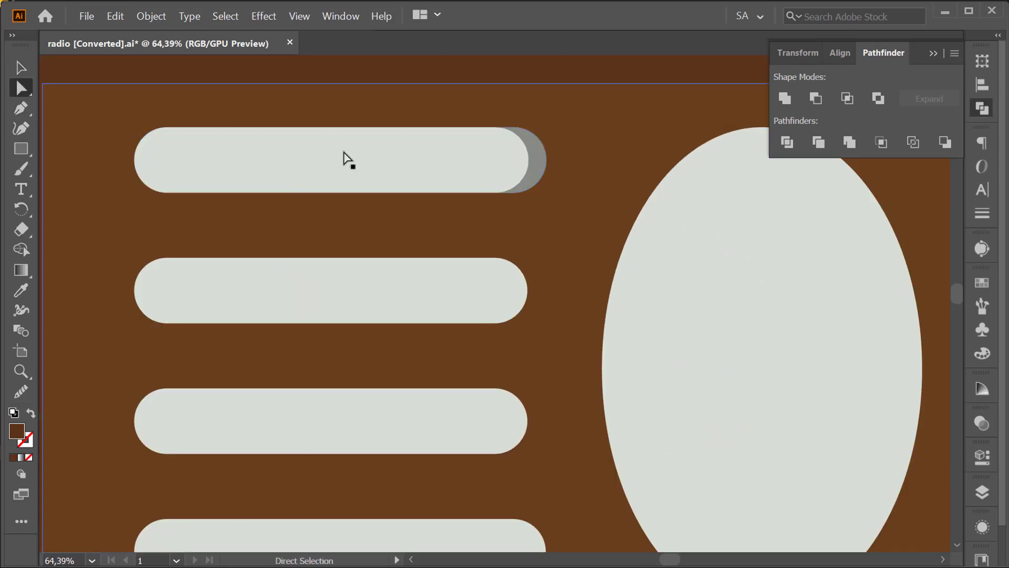
{"action": "left_click", "coordinate": [537, 178]}
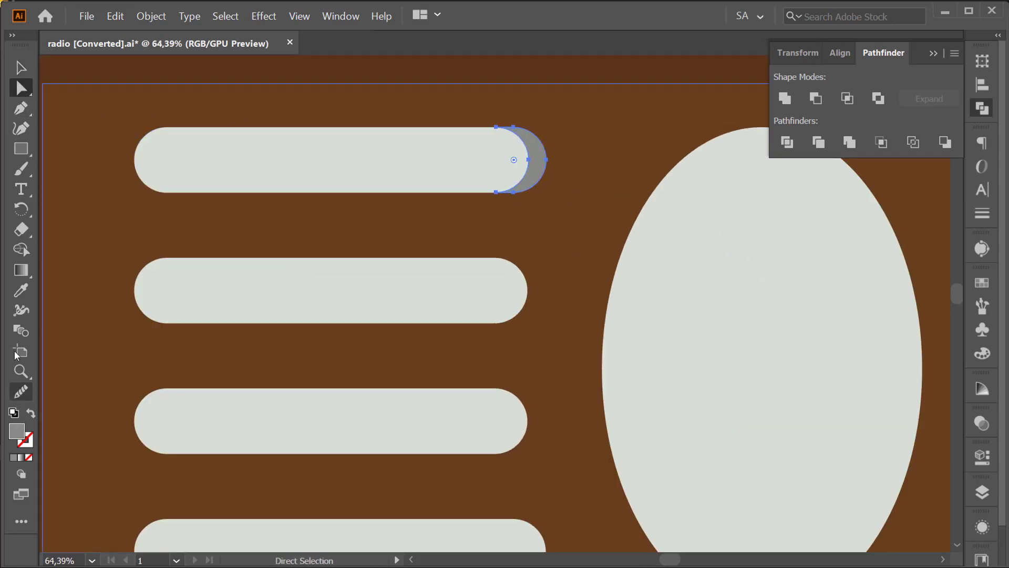
{"action": "left_click", "coordinate": [21, 290]}
{"action": "left_click", "coordinate": [549, 228]}
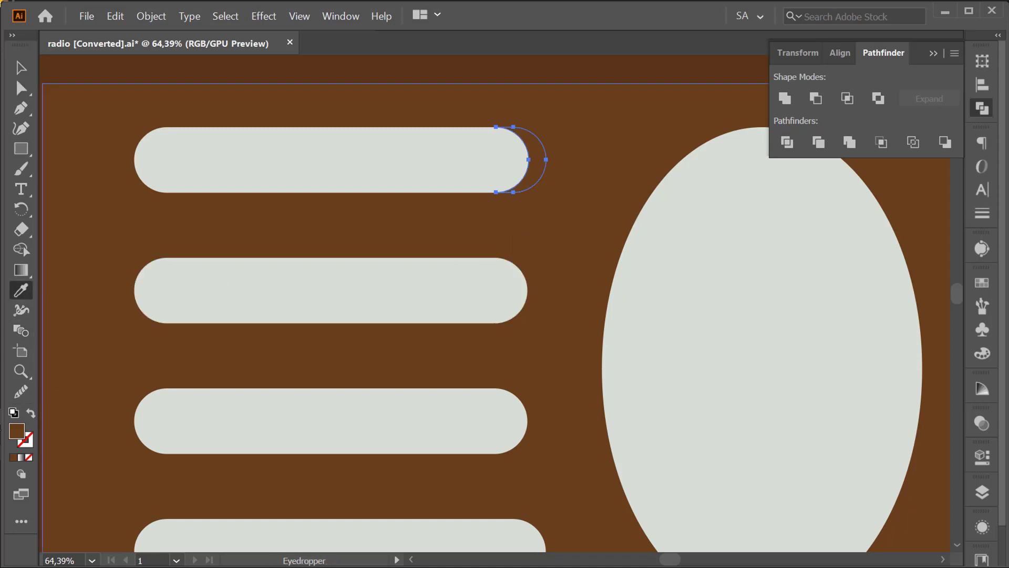
{"action": "double_click", "coordinate": [16, 434]}
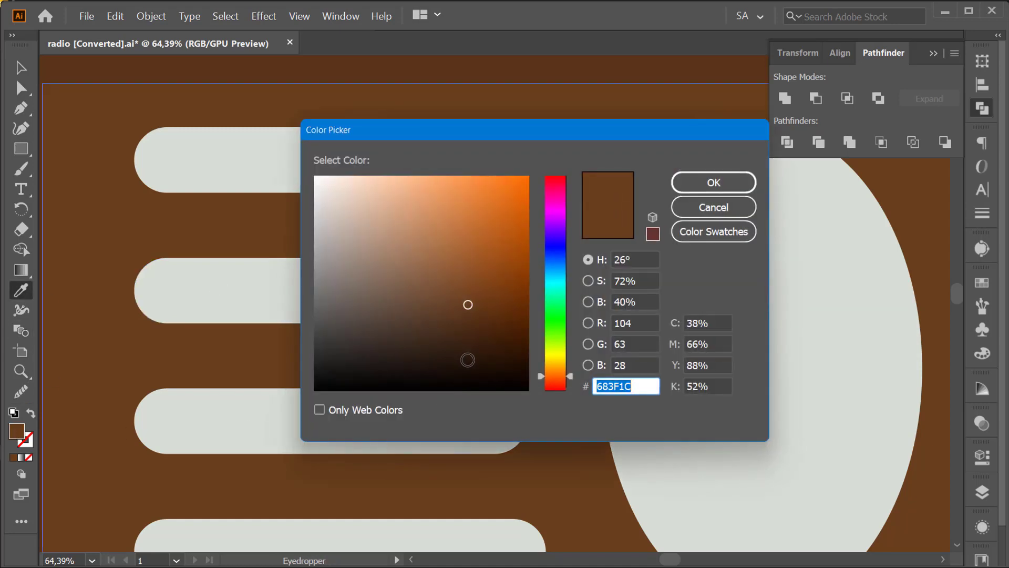
{"action": "type", "text": "28180B"}
{"action": "left_click", "coordinate": [713, 183]}
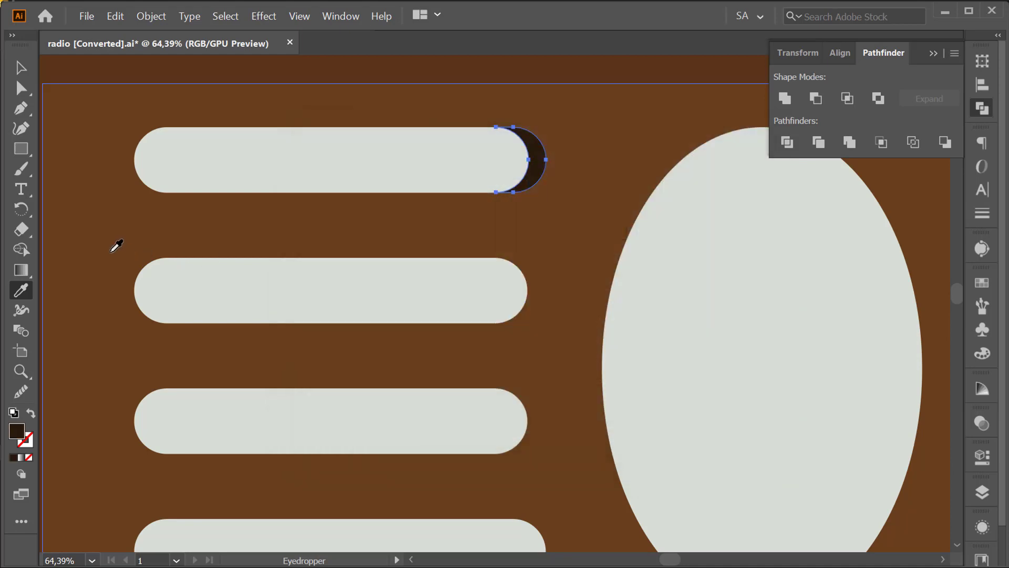
Select the dark crescent and give it a new brown fill.
{"action": "left_click", "coordinate": [21, 68]}
{"action": "scroll", "coordinate": [349, 218], "scroll_direction": "down", "scroll_amount": 3}
{"action": "scroll", "coordinate": [252, 253], "scroll_direction": "down", "scroll_amount": 5}
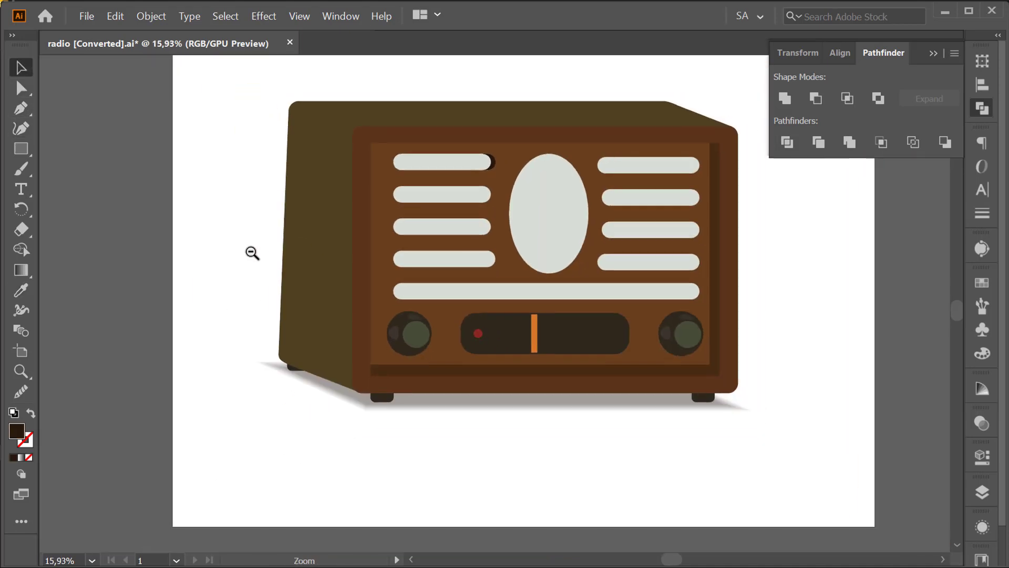
{"action": "scroll", "coordinate": [400, 216], "scroll_direction": "up", "scroll_amount": 2}
{"action": "left_click", "coordinate": [508, 162]}
{"action": "double_click", "coordinate": [16, 431]}
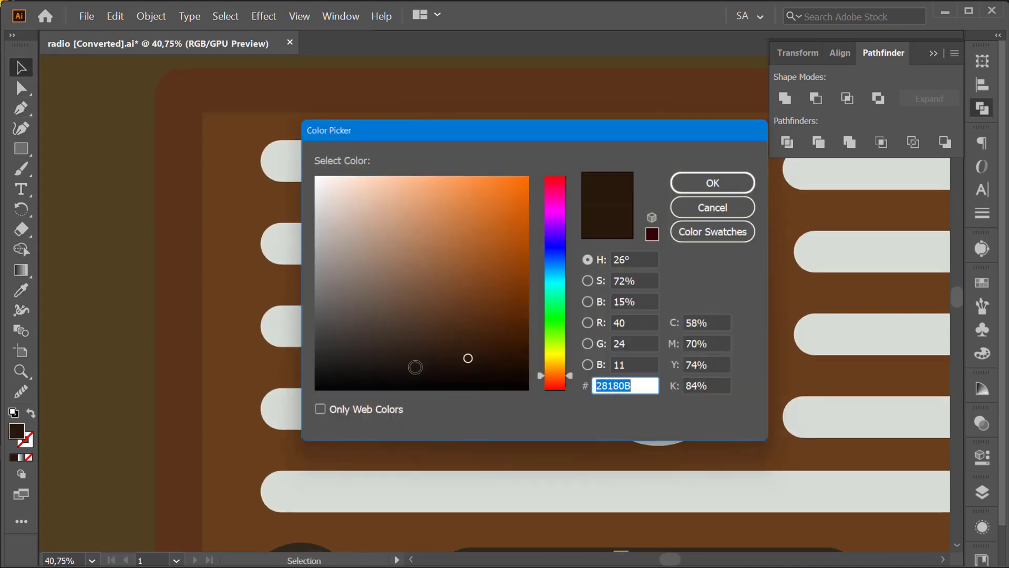
{"action": "left_click", "coordinate": [467, 332]}
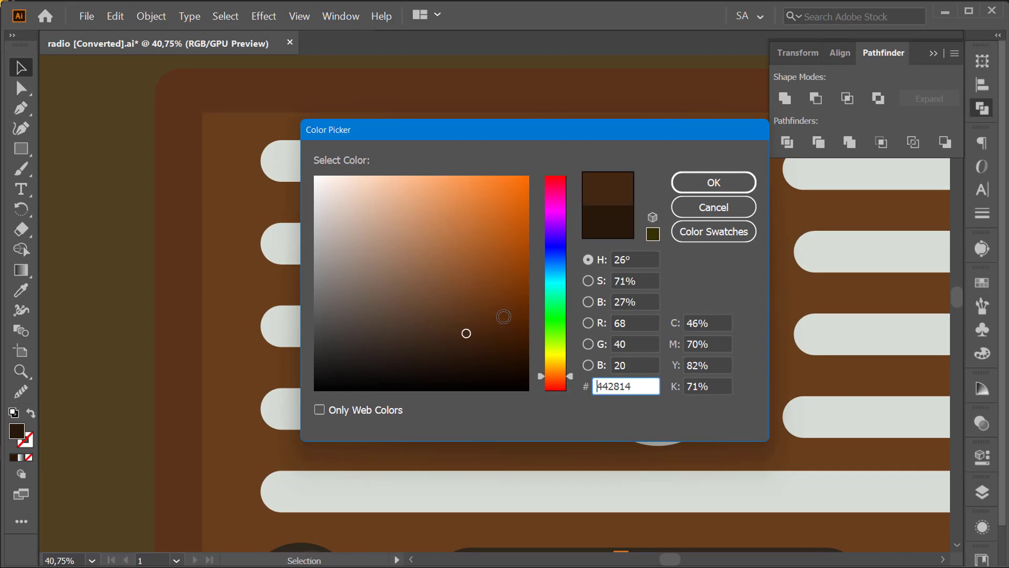
{"action": "left_click", "coordinate": [713, 183]}
Try a lighter brown on the crescent, then cancel the change.
{"action": "scroll", "coordinate": [511, 202], "scroll_direction": "down", "scroll_amount": 1}
{"action": "scroll", "coordinate": [511, 201], "scroll_direction": "down", "scroll_amount": 1}
{"action": "scroll", "coordinate": [626, 176], "scroll_direction": "up", "scroll_amount": 3}
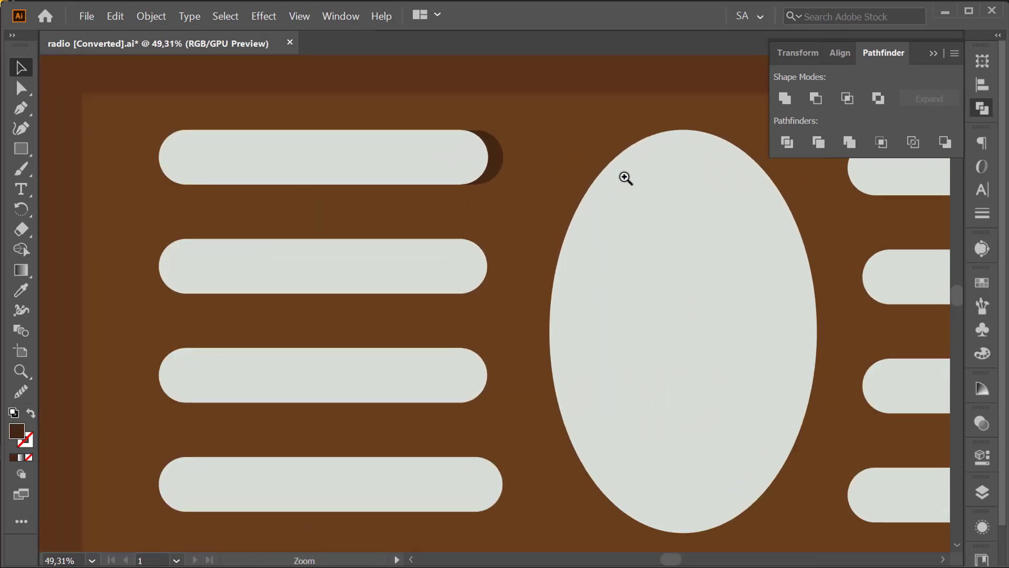
{"action": "double_click", "coordinate": [16, 432]}
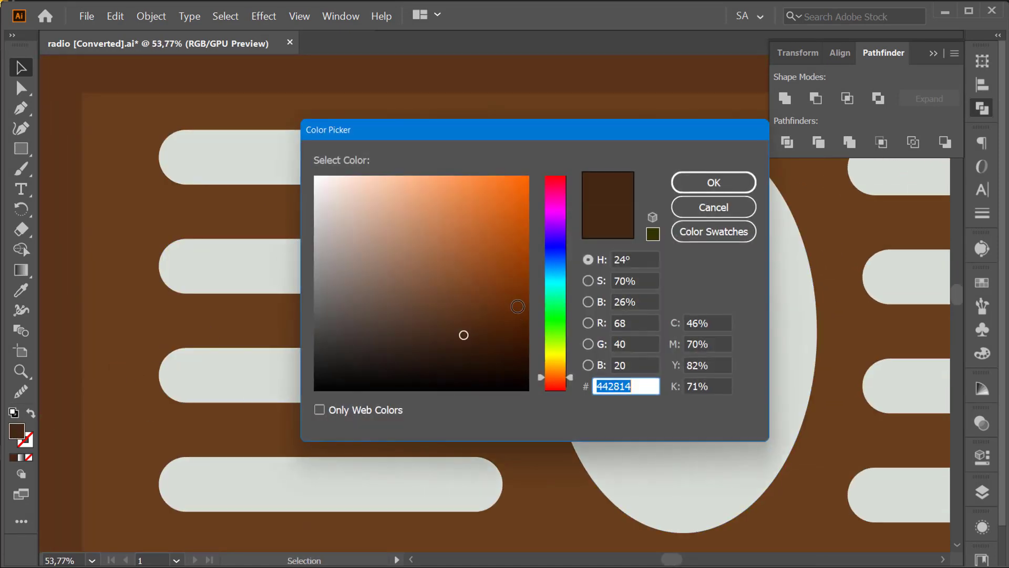
{"action": "left_click", "coordinate": [463, 319]}
{"action": "left_click", "coordinate": [699, 205]}
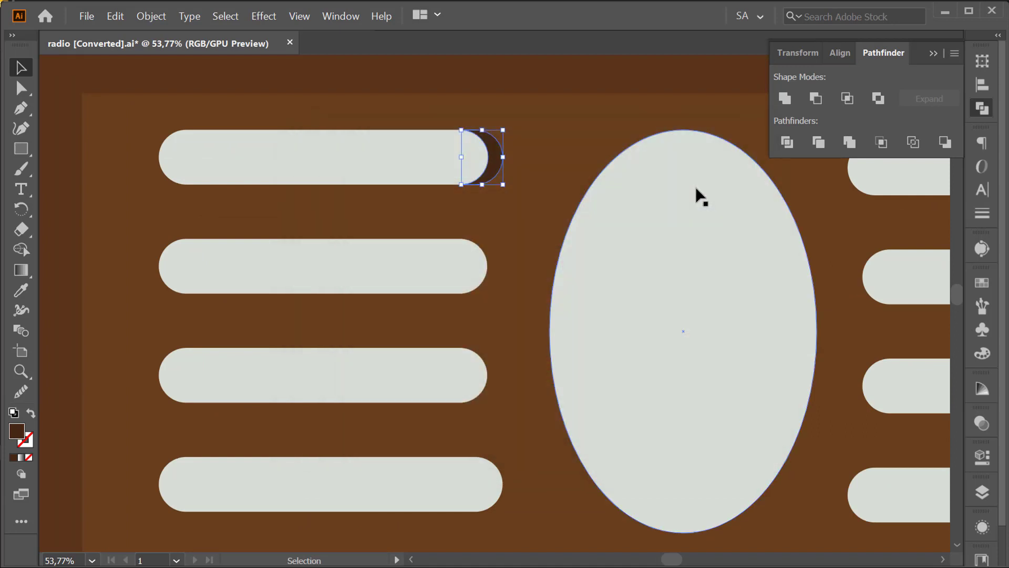
Set the crescent's fill to 54321A and zoom out to the whole radio.
{"action": "double_click", "coordinate": [15, 434]}
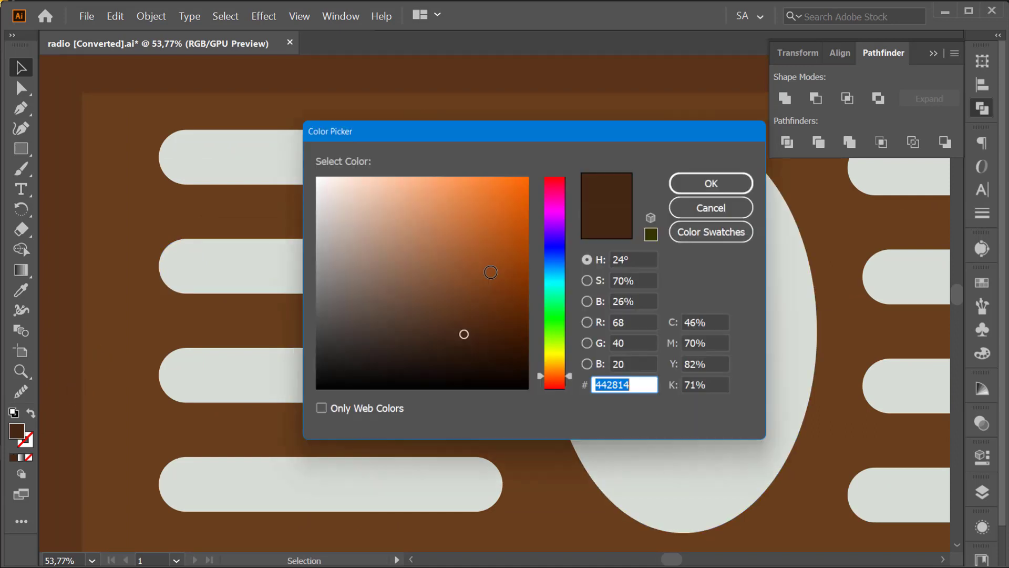
{"action": "left_click", "coordinate": [464, 320]}
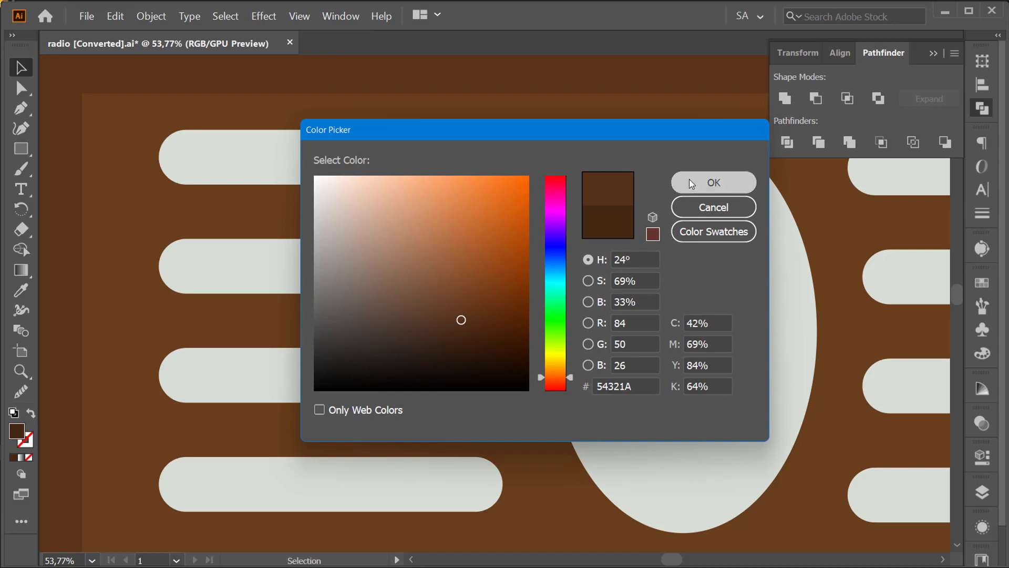
{"action": "left_click", "coordinate": [713, 182]}
{"action": "left_click", "coordinate": [496, 240], "text": "ctrl+alt"}
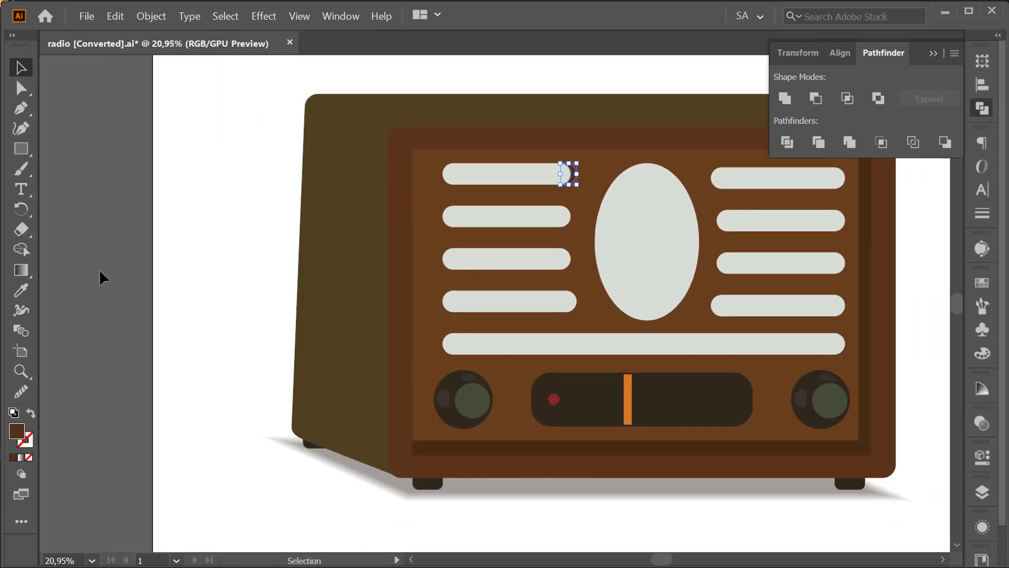
Ungroup the grille shapes.
{"action": "scroll", "coordinate": [615, 175], "scroll_direction": "up", "scroll_amount": 3}
{"action": "left_click_drag", "start_coordinate": [615, 175], "coordinate": [433, 296]}
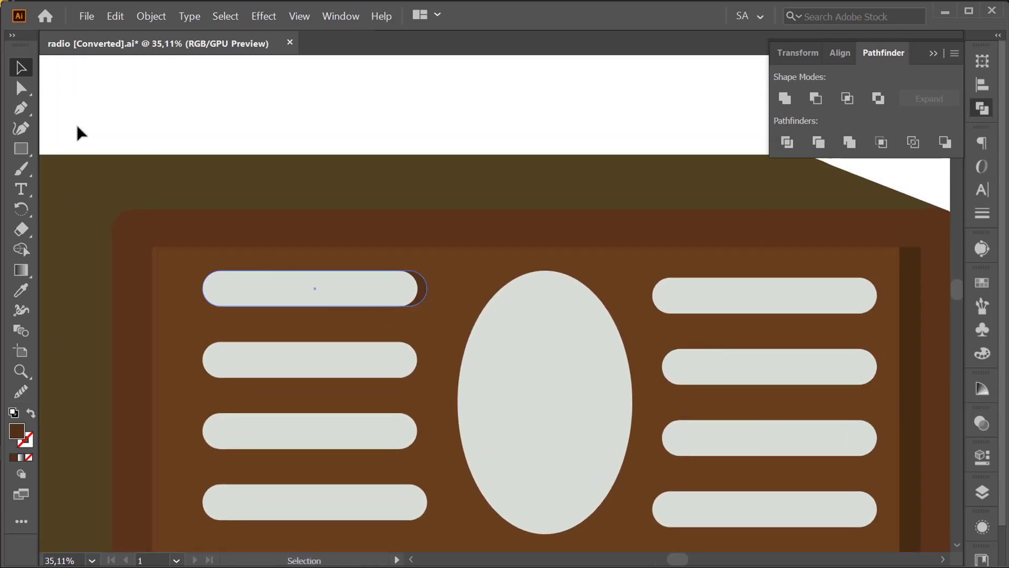
{"action": "right_click", "coordinate": [315, 298]}
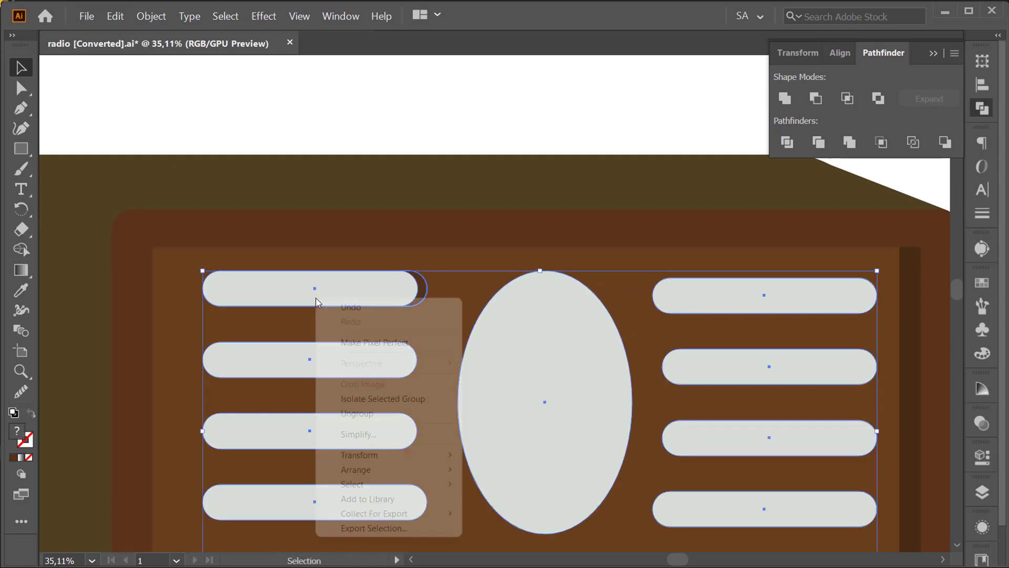
{"action": "left_click", "coordinate": [392, 413]}
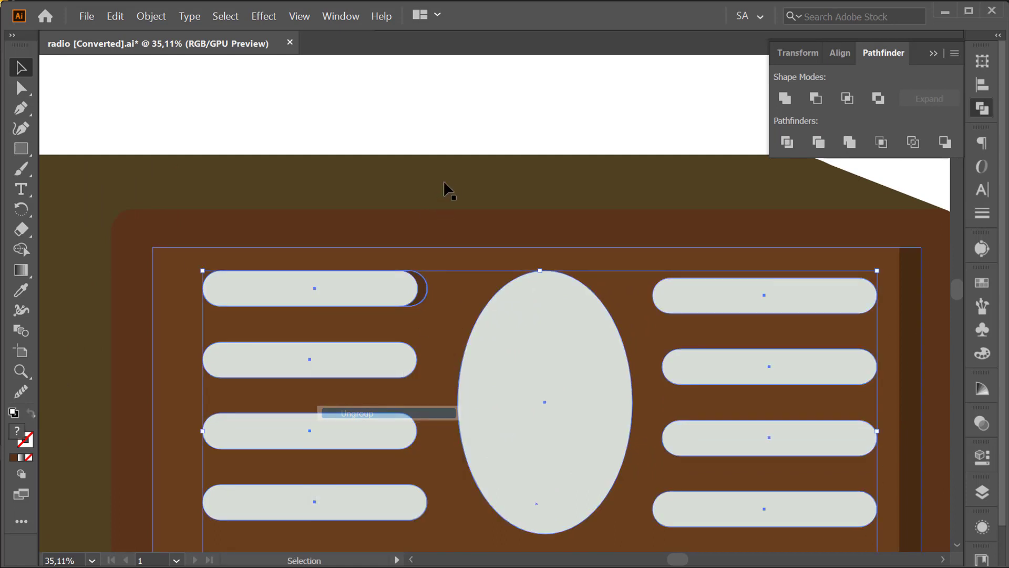
{"action": "left_click", "coordinate": [448, 145]}
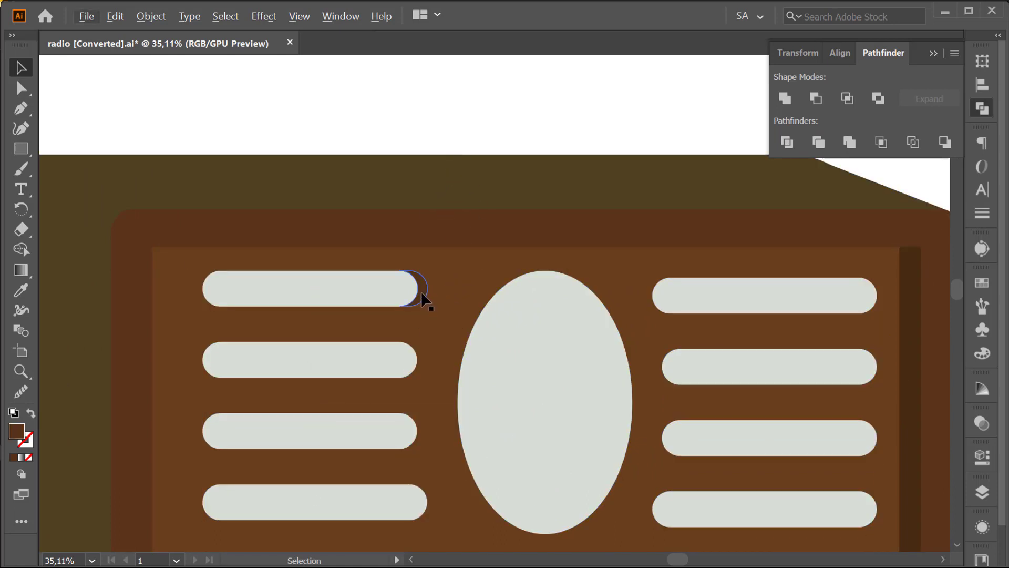
Copy the crescent end-cap onto the second grille bar's right end and bring it to front.
{"action": "left_click_drag", "start_coordinate": [425, 298], "coordinate": [415, 369]}
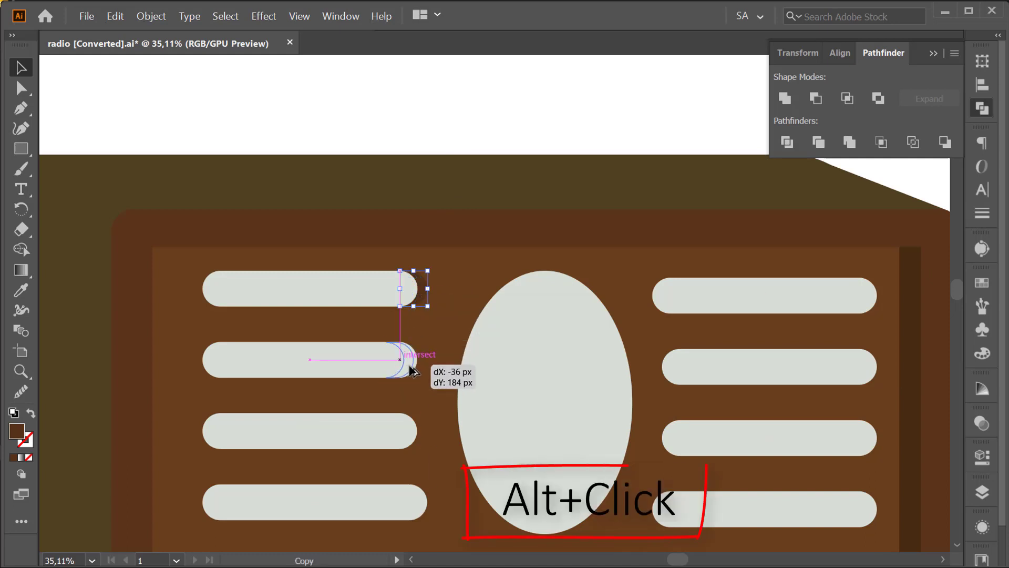
{"action": "scroll", "coordinate": [440, 326], "scroll_direction": "down", "scroll_amount": 1}
{"action": "scroll", "coordinate": [440, 326], "scroll_direction": "down", "scroll_amount": 2}
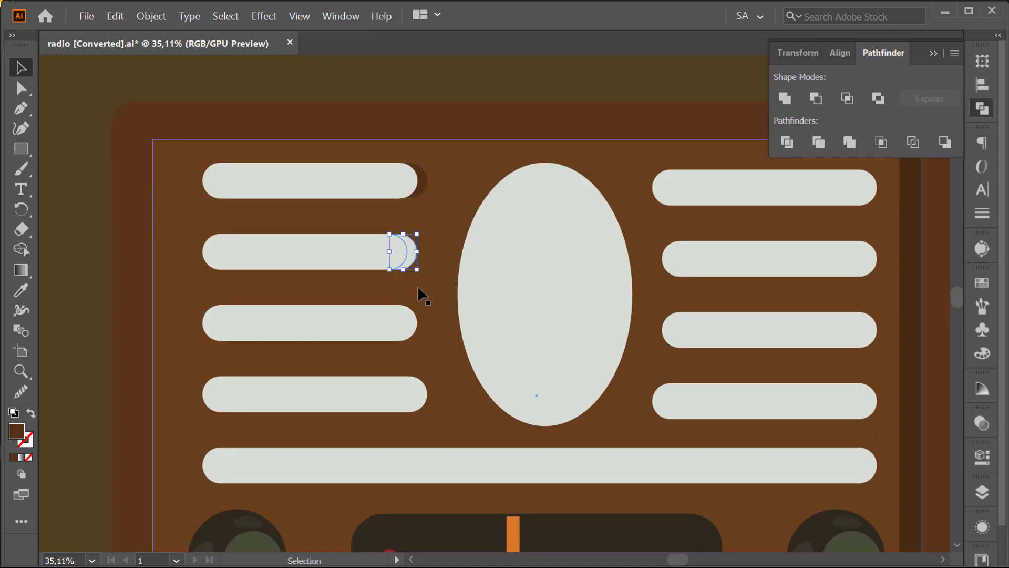
{"action": "right_click", "coordinate": [408, 252]}
{"action": "mouse_move", "coordinate": [473, 483]}
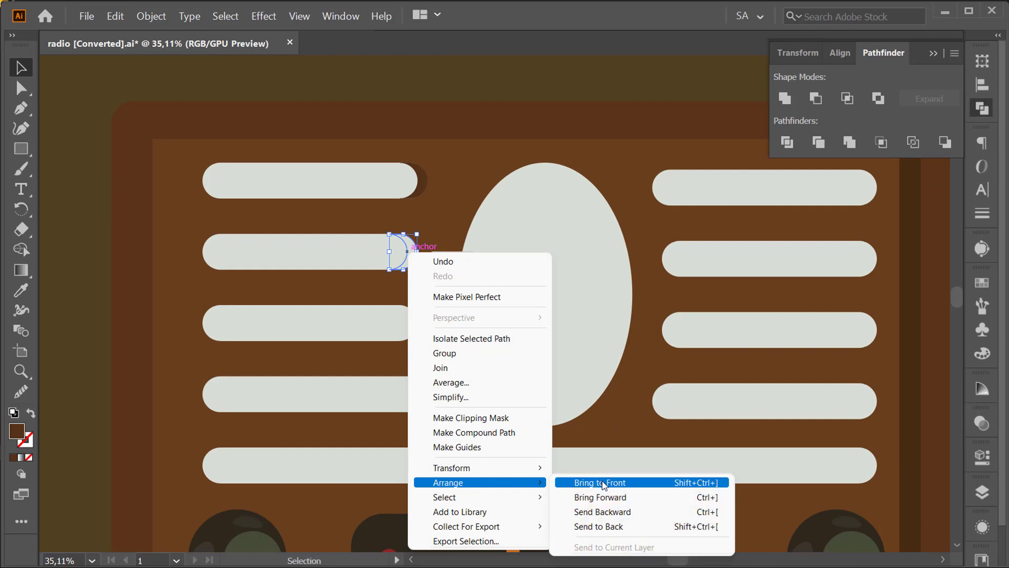
{"action": "left_click", "coordinate": [603, 482]}
{"action": "left_click", "coordinate": [518, 105]}
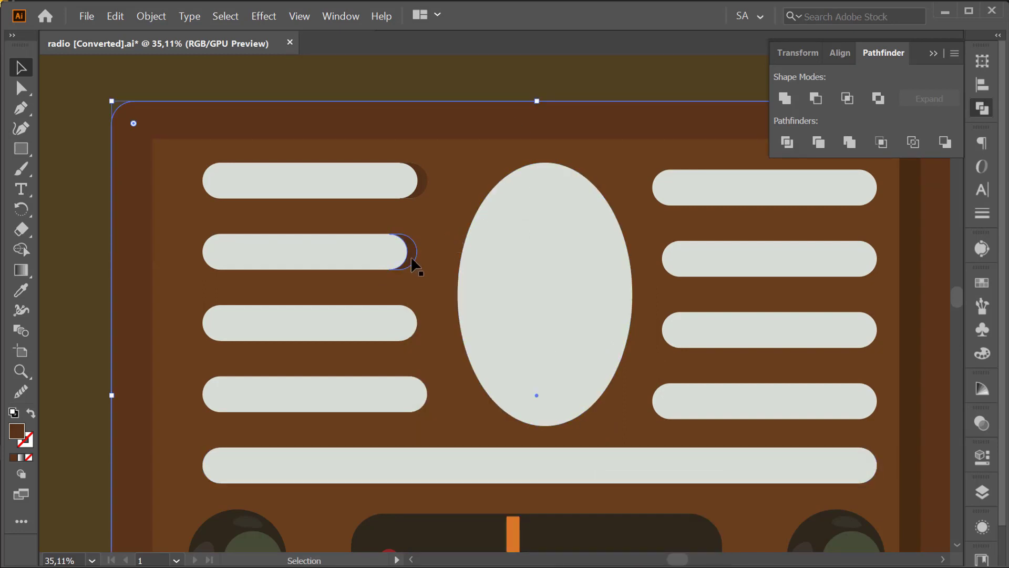
{"action": "scroll", "coordinate": [500, 272], "scroll_direction": "up", "scroll_amount": 5}
{"action": "left_click", "coordinate": [468, 226]}
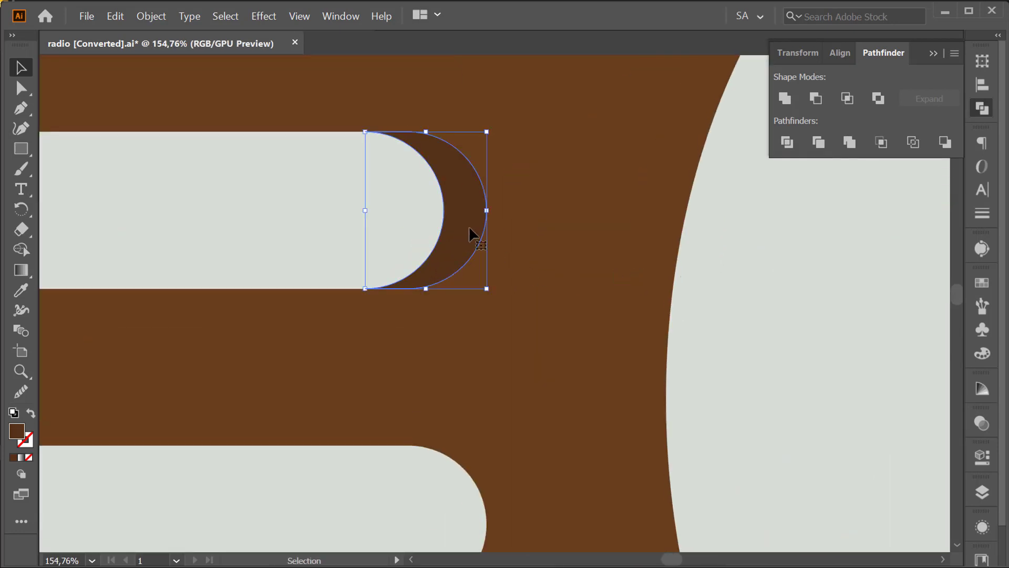
Alt-drag a copy of the crescent shadow onto the third left grille bar.
{"action": "key", "text": "ctrl+shift+a"}
{"action": "scroll", "coordinate": [556, 221], "scroll_direction": "down", "scroll_amount": 2}
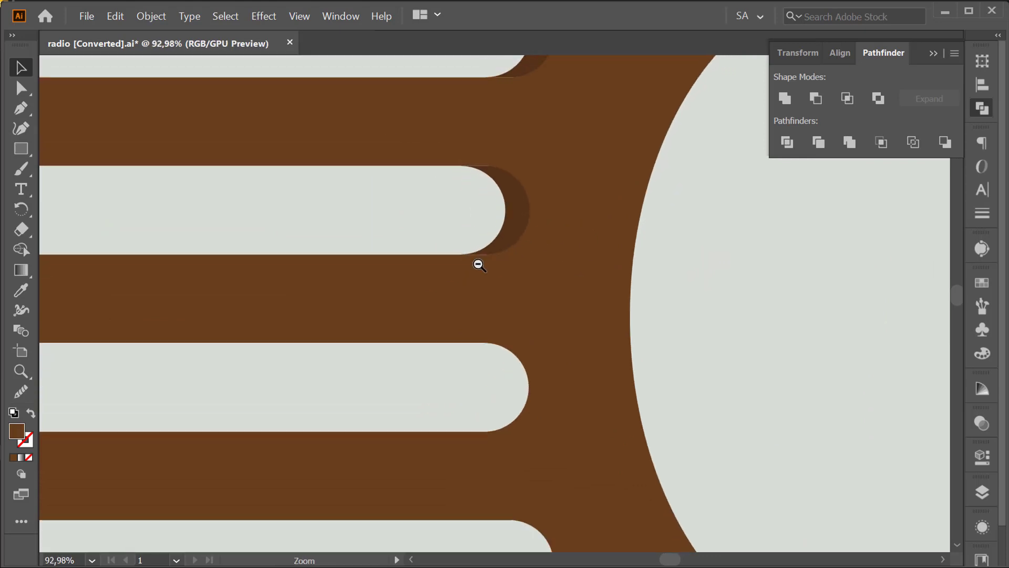
{"action": "scroll", "coordinate": [479, 265], "scroll_direction": "down", "scroll_amount": 1}
{"action": "left_click_drag", "start_coordinate": [542, 226], "coordinate": [543, 354]}
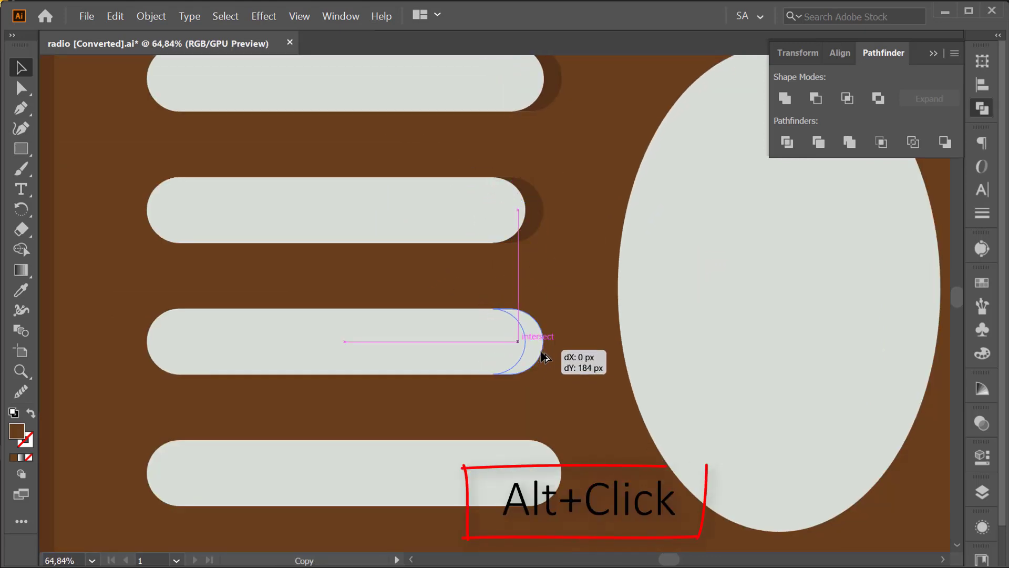
{"action": "left_click", "coordinate": [574, 315]}
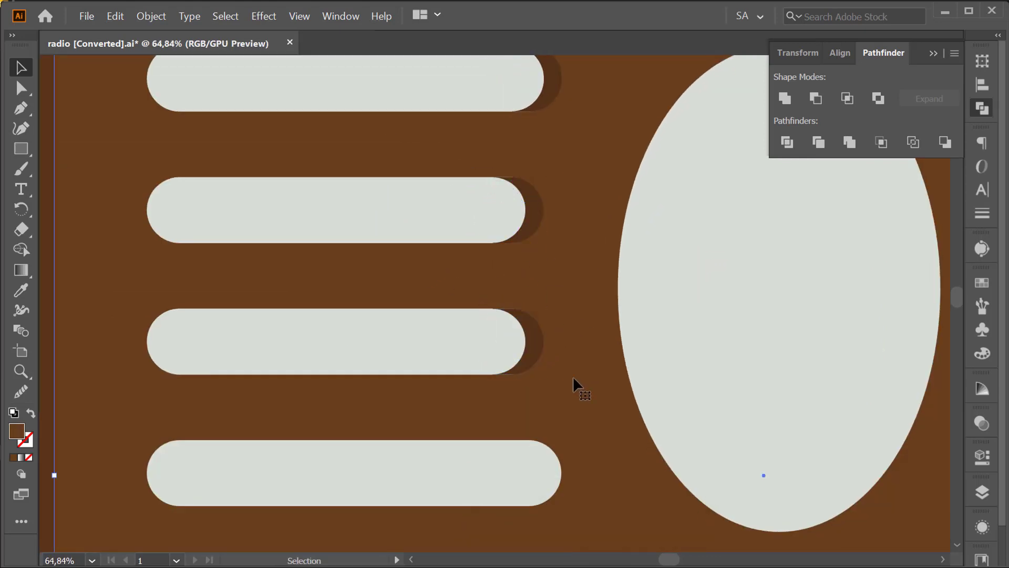
Alt-drag another crescent shadow copy onto the fourth left grille bar.
{"action": "left_click_drag", "start_coordinate": [574, 405], "coordinate": [506, 223]}
{"action": "left_click_drag", "start_coordinate": [473, 180], "coordinate": [490, 309]}
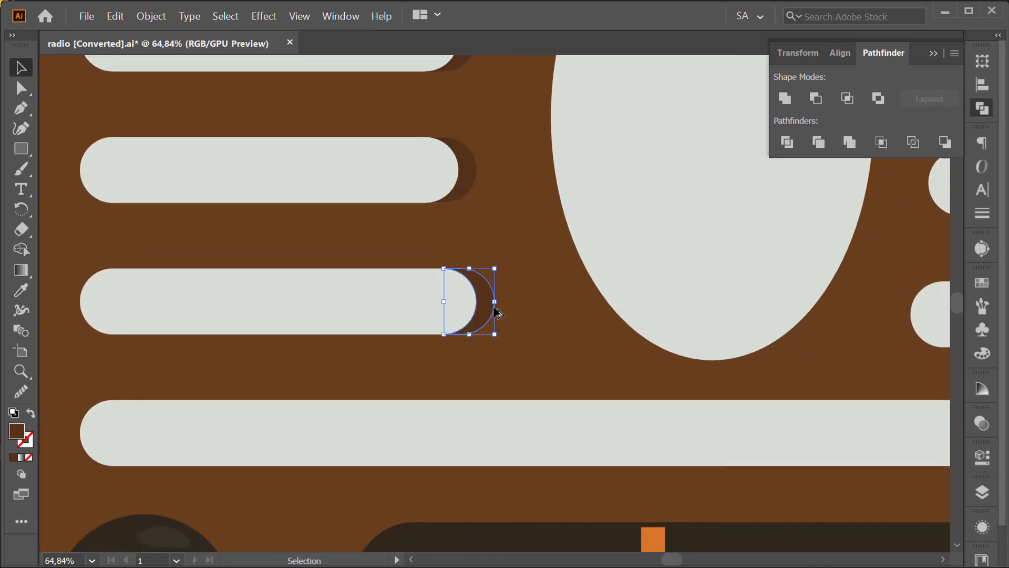
{"action": "left_click", "coordinate": [545, 285]}
{"action": "scroll", "coordinate": [582, 258], "scroll_direction": "down", "scroll_amount": 2}
{"action": "scroll", "coordinate": [603, 253], "scroll_direction": "up", "scroll_amount": 3}
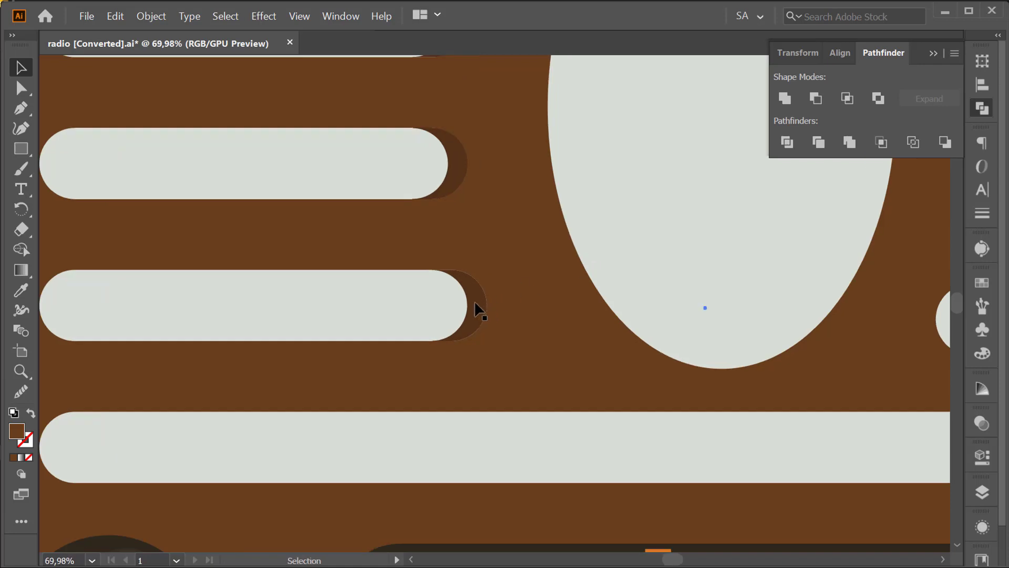
Zoom out to view the whole radio.
{"action": "left_click", "coordinate": [526, 284]}
{"action": "scroll", "coordinate": [540, 271], "scroll_direction": "down", "scroll_amount": 1}
{"action": "scroll", "coordinate": [541, 270], "scroll_direction": "down", "scroll_amount": 5}
{"action": "left_click", "coordinate": [419, 340]}
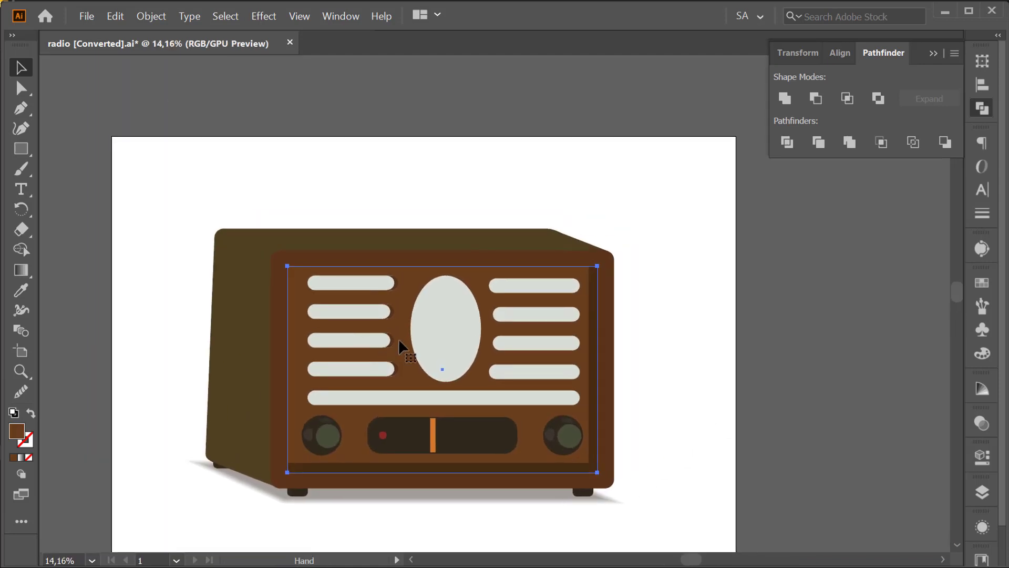
{"action": "scroll", "coordinate": [421, 279], "scroll_direction": "up", "scroll_amount": 1}
{"action": "scroll", "coordinate": [441, 279], "scroll_direction": "up", "scroll_amount": 1}
Copy the end-cap shadow onto the top right grille bar and reorder it so the shadow shows.
{"action": "scroll", "coordinate": [596, 299], "scroll_direction": "up", "scroll_amount": 1}
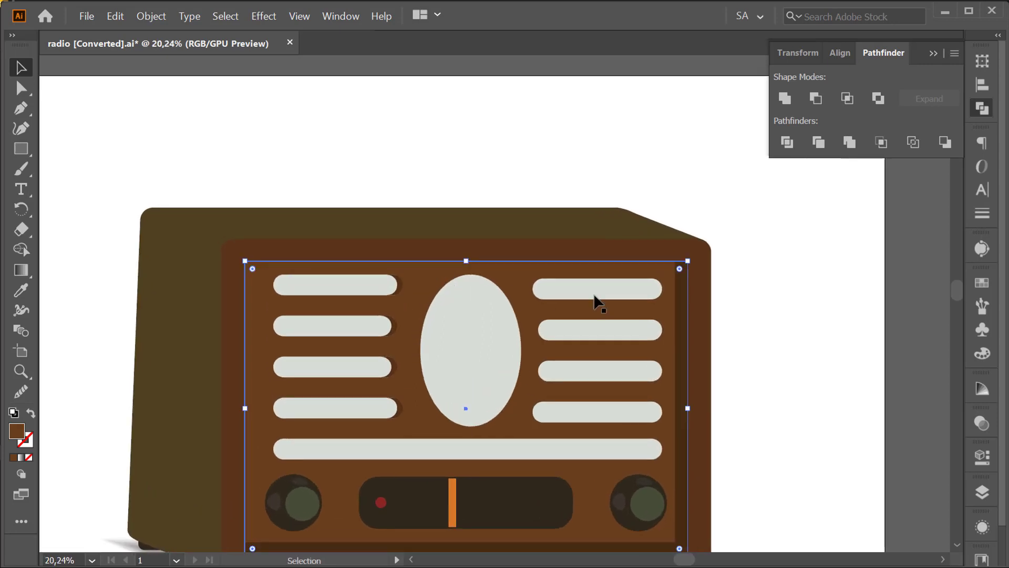
{"action": "left_click_drag", "start_coordinate": [596, 299], "coordinate": [350, 328]}
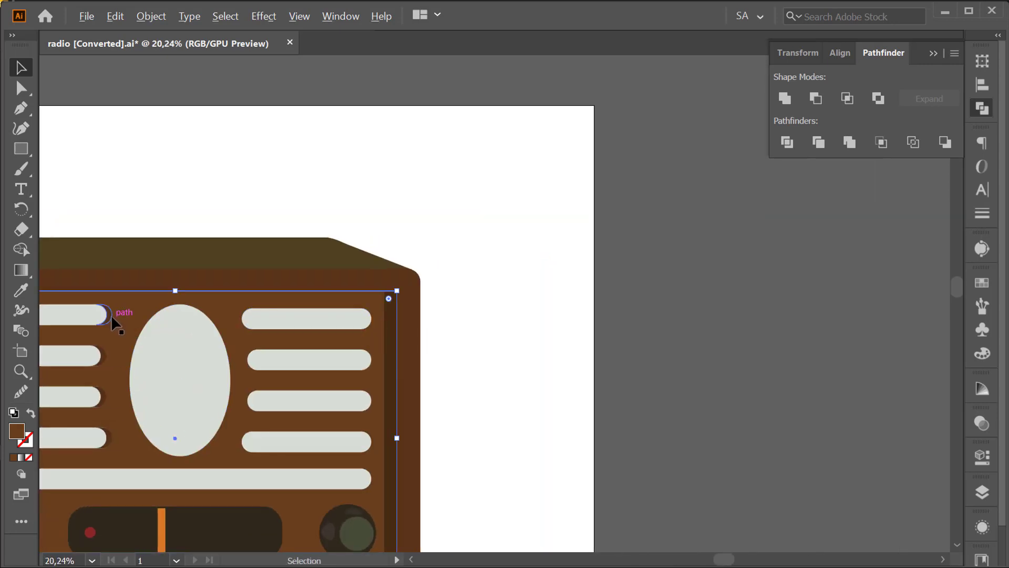
{"action": "left_click_drag", "start_coordinate": [112, 315], "coordinate": [377, 326]}
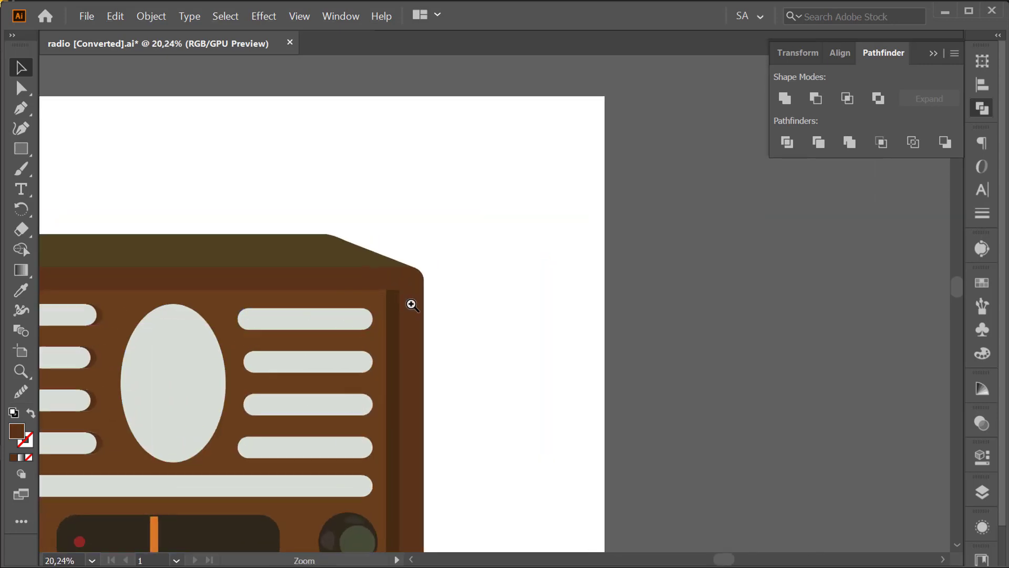
{"action": "scroll", "coordinate": [376, 320], "scroll_direction": "up", "scroll_amount": 5}
{"action": "right_click", "coordinate": [520, 345]}
{"action": "mouse_move", "coordinate": [591, 277]}
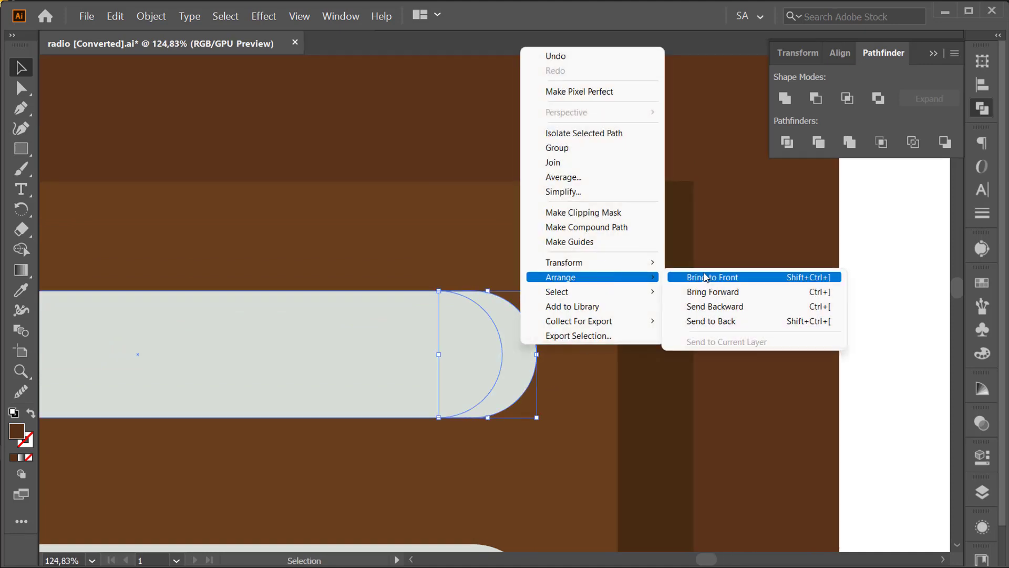
{"action": "left_click", "coordinate": [678, 317]}
{"action": "left_click", "coordinate": [579, 347]}
Copy the crescent shadow down onto the second right grille bar.
{"action": "left_click", "coordinate": [522, 351]}
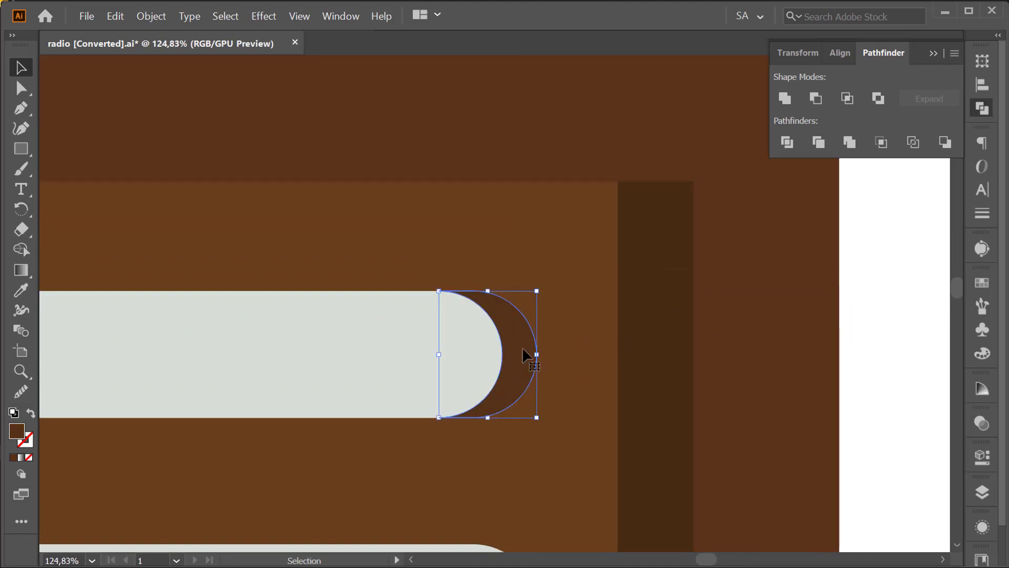
{"action": "left_click", "coordinate": [613, 351]}
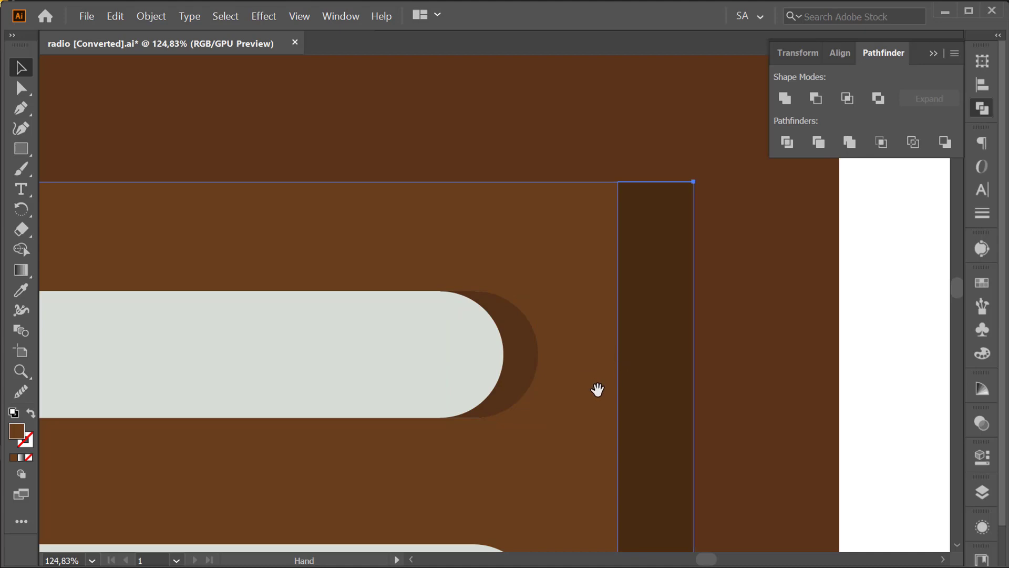
{"action": "scroll", "coordinate": [597, 390], "scroll_direction": "down", "scroll_amount": 2}
{"action": "scroll", "coordinate": [541, 399], "scroll_direction": "down", "scroll_amount": 5}
{"action": "left_click_drag", "start_coordinate": [423, 118], "coordinate": [424, 306]}
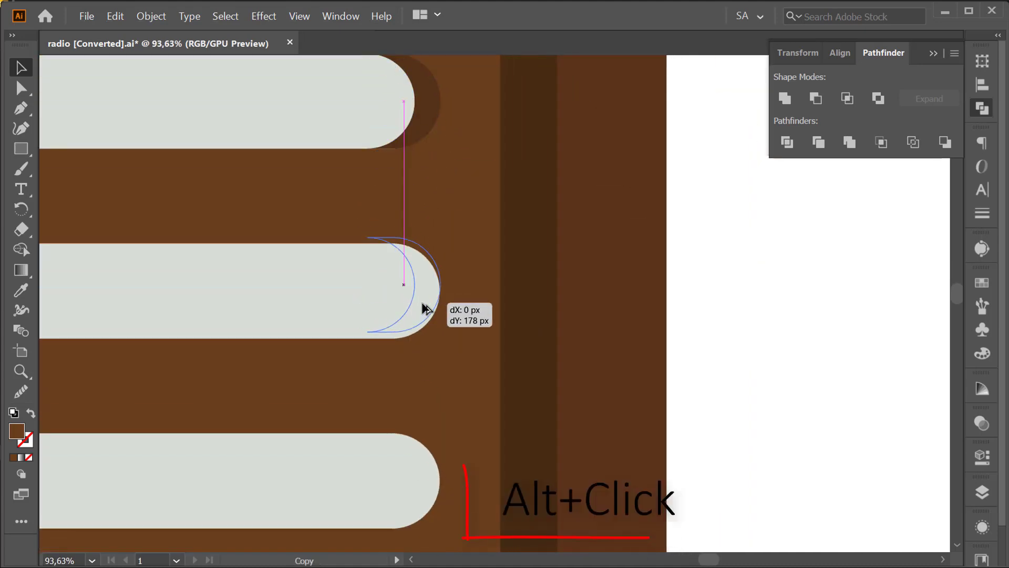
{"action": "left_click", "coordinate": [476, 276]}
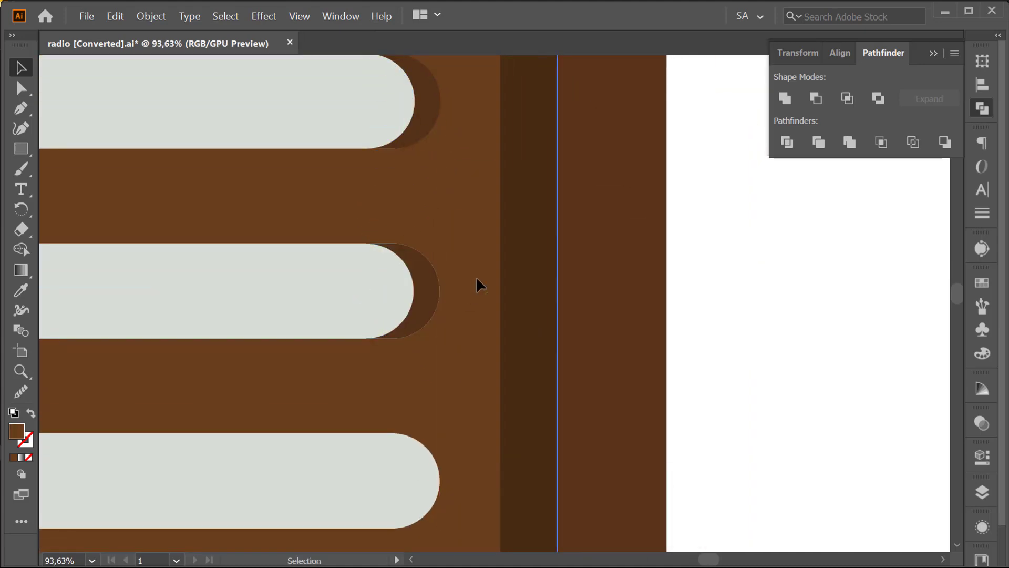
{"action": "left_click", "coordinate": [433, 292]}
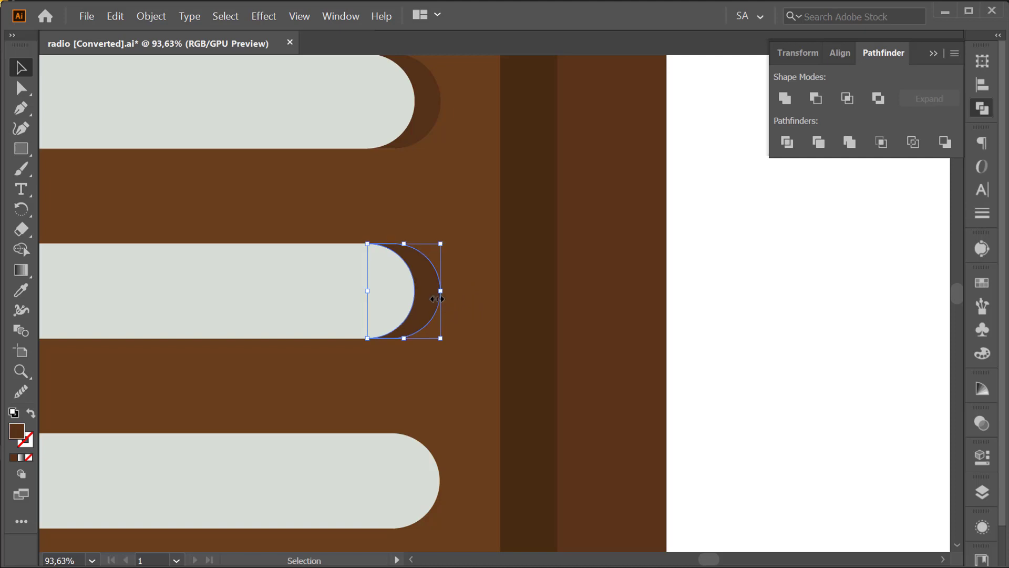
{"action": "left_click", "coordinate": [473, 214]}
Alt-drag both right-bar shadows together onto the third and fourth right bars.
{"action": "left_click", "coordinate": [437, 127]}
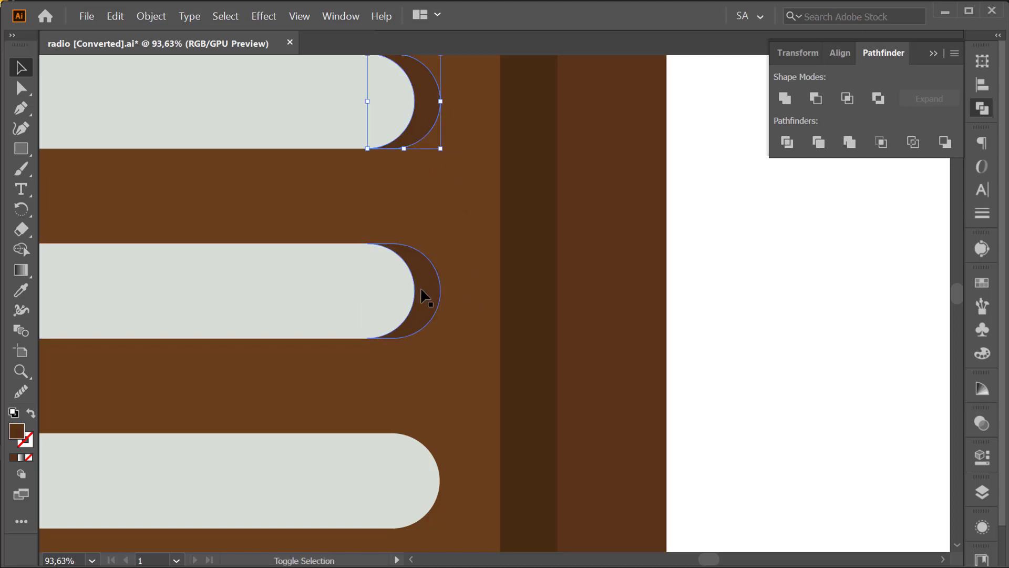
{"action": "left_click", "coordinate": [433, 286], "text": "shift"}
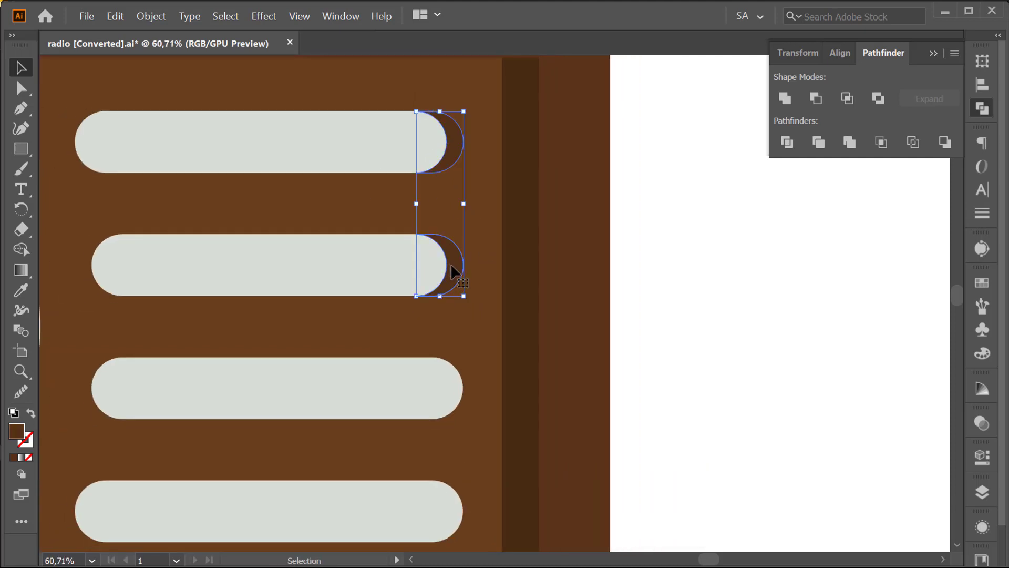
{"action": "left_click_drag", "start_coordinate": [457, 271], "coordinate": [455, 515], "text": "alt"}
{"action": "left_click", "coordinate": [499, 436]}
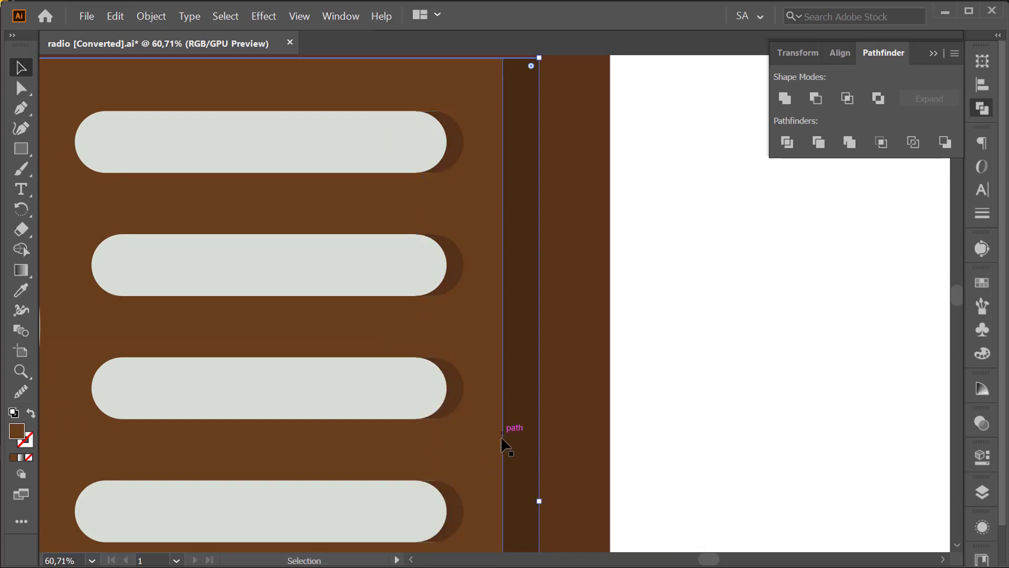
{"action": "scroll", "coordinate": [570, 444], "scroll_direction": "up", "scroll_amount": 3}
{"action": "scroll", "coordinate": [453, 467], "scroll_direction": "down", "scroll_amount": 2}
{"action": "scroll", "coordinate": [453, 468], "scroll_direction": "down", "scroll_amount": 5}
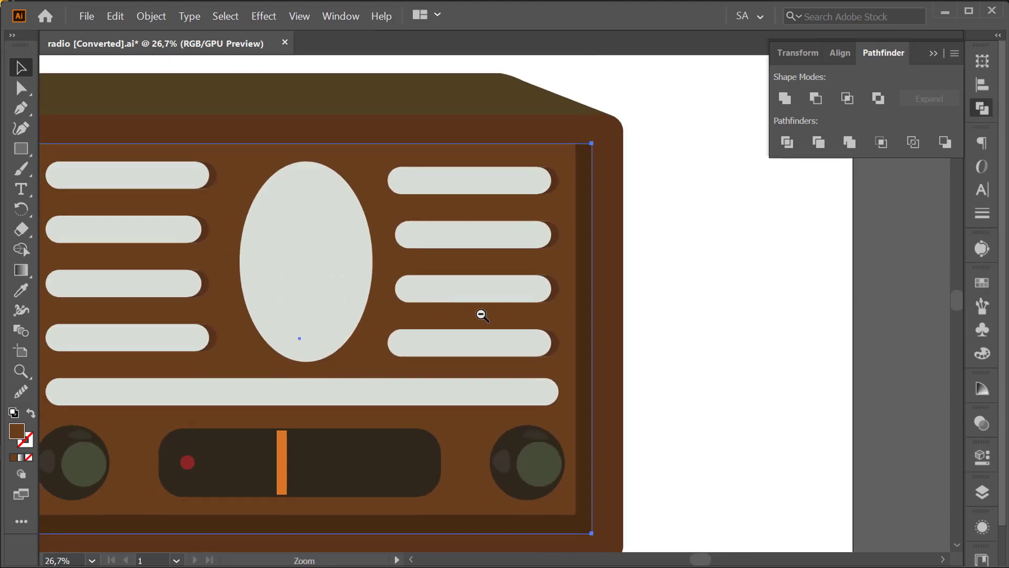
{"action": "scroll", "coordinate": [480, 314], "scroll_direction": "down", "scroll_amount": 2}
Cut a crescent from two speaker-oval copies with Minus Front and place it on the oval's right edge.
{"action": "left_click", "coordinate": [369, 311]}
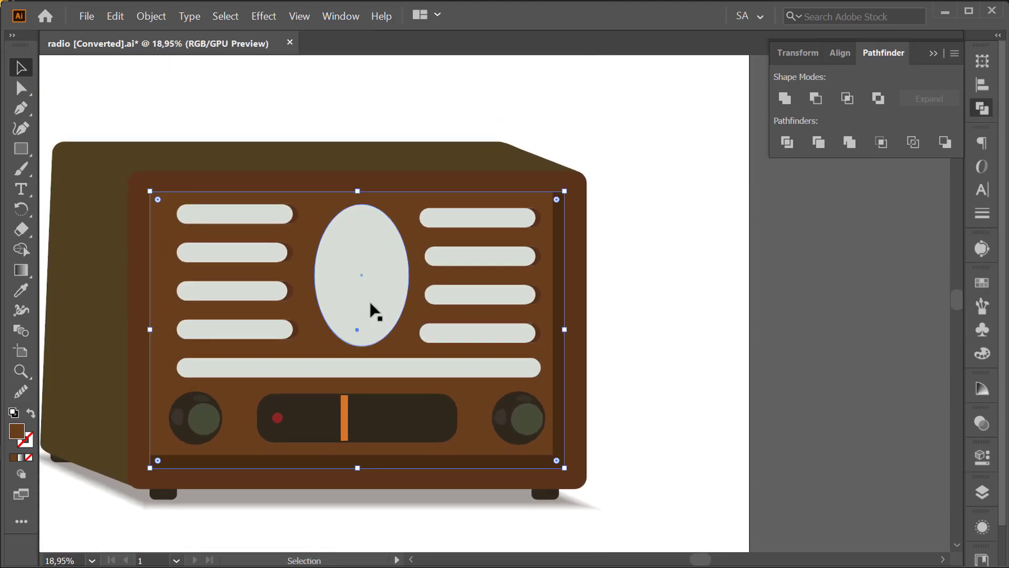
{"action": "left_click", "coordinate": [384, 295]}
{"action": "left_click_drag", "start_coordinate": [383, 295], "coordinate": [608, 301]}
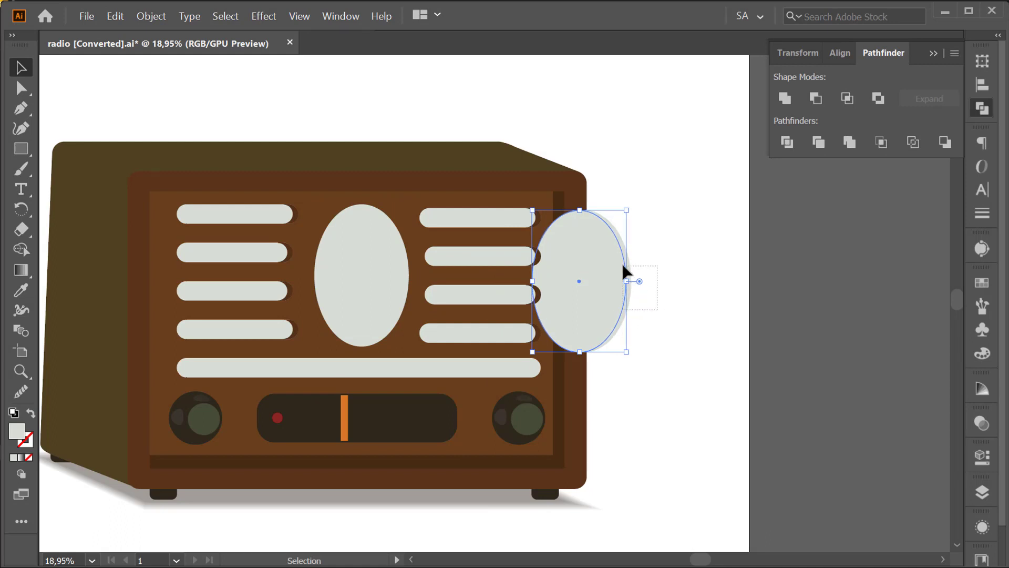
{"action": "left_click", "coordinate": [810, 108]}
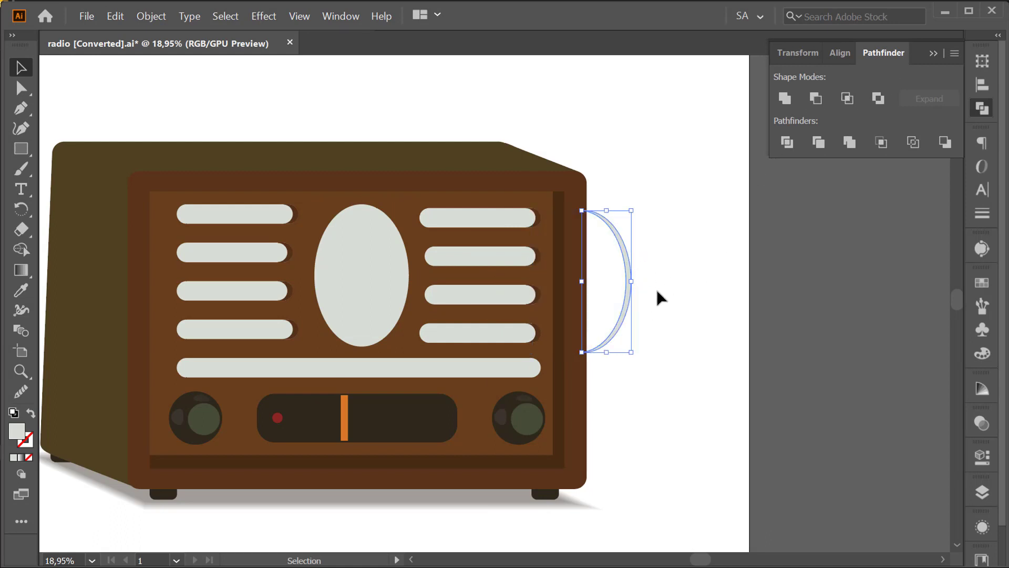
{"action": "left_click_drag", "start_coordinate": [631, 286], "coordinate": [408, 275]}
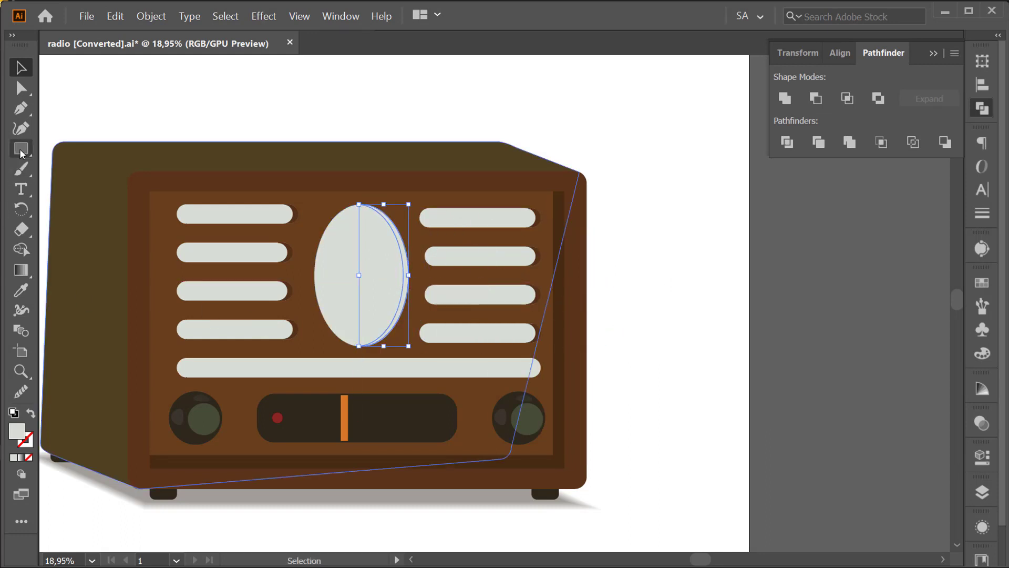
Eyedrop the dark brown shadow colour onto the crescent and nudge the speaker oval right.
{"action": "left_click", "coordinate": [27, 289]}
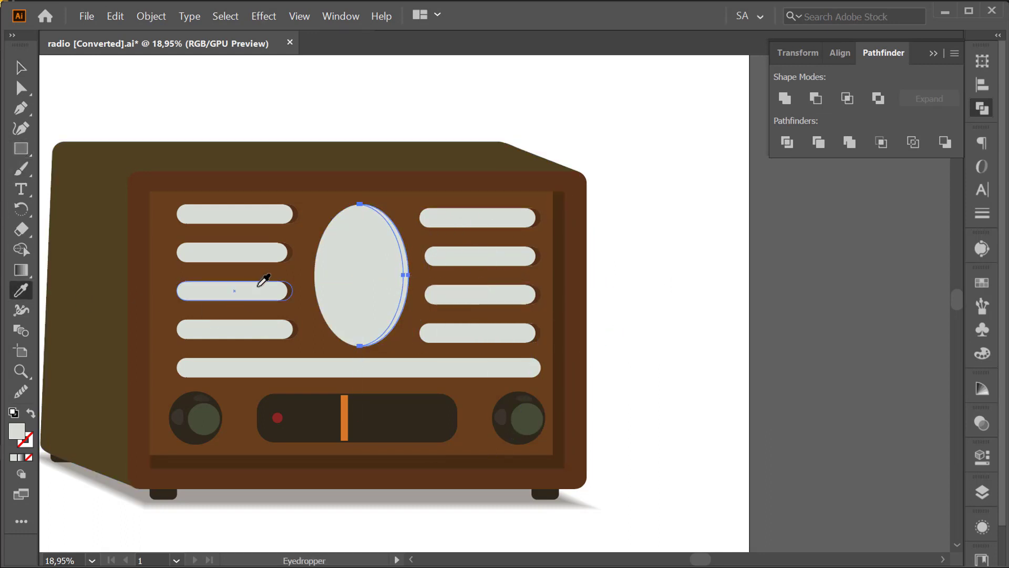
{"action": "left_click", "coordinate": [291, 290]}
{"action": "key", "text": "v"}
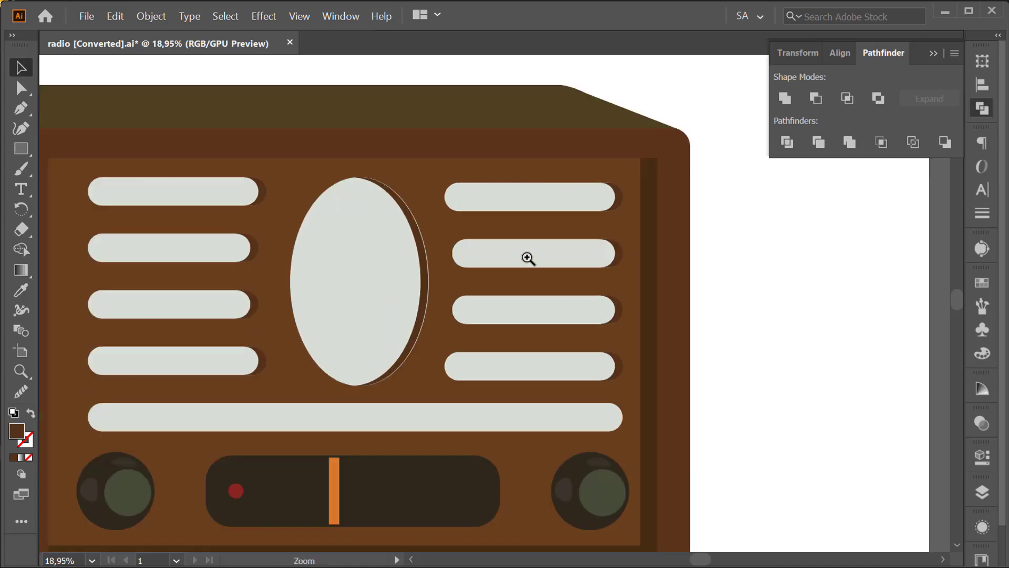
{"action": "left_click_drag", "start_coordinate": [527, 259], "coordinate": [623, 263]}
{"action": "left_click", "coordinate": [623, 257]}
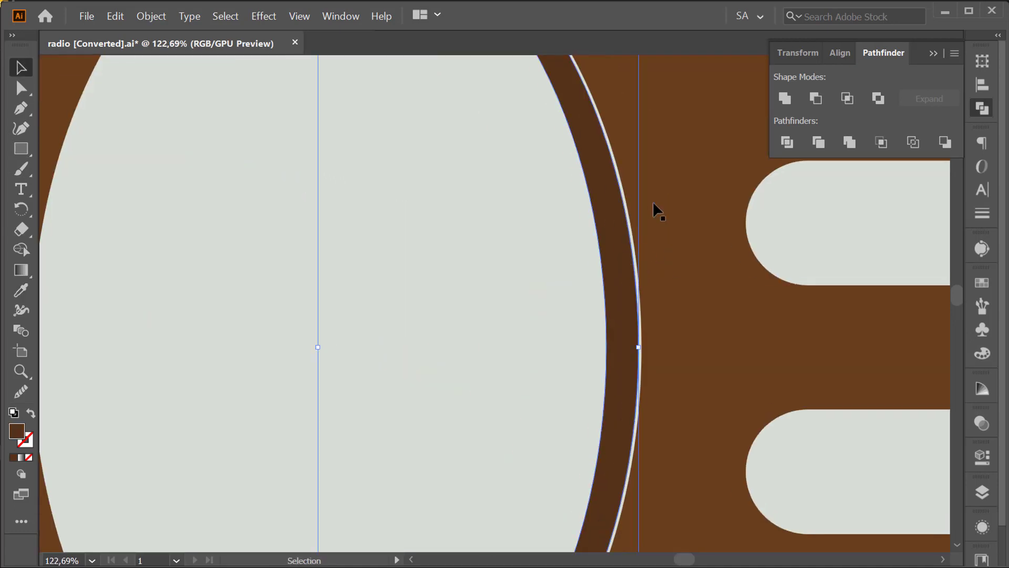
{"action": "key", "text": "Right"}
{"action": "key", "text": "Right"}
{"action": "key", "text": "Right"}
{"action": "key", "text": "Right"}
{"action": "key", "text": "Right"}
{"action": "key", "text": "Right"}
{"action": "key", "text": "Right"}
{"action": "key", "text": "Right"}
Zoom out to the whole radio and copy a bar shadow down to the wide bar.
{"action": "key", "text": "z"}
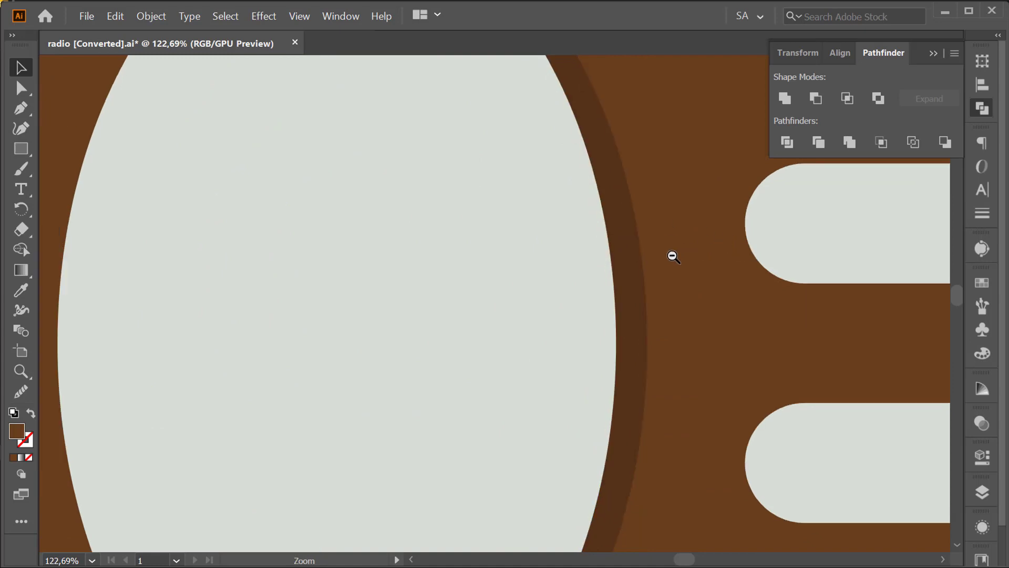
{"action": "left_click_drag", "start_coordinate": [671, 254], "coordinate": [536, 300]}
{"action": "scroll", "coordinate": [611, 296], "scroll_direction": "right", "scroll_amount": 3}
{"action": "left_click_drag", "start_coordinate": [611, 296], "coordinate": [529, 315]}
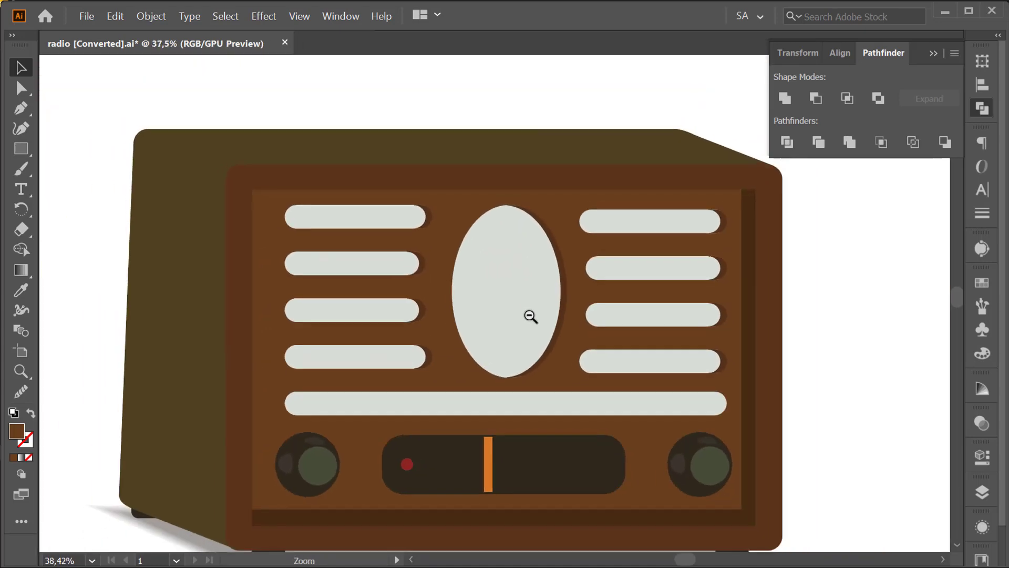
{"action": "left_click", "coordinate": [520, 306]}
{"action": "left_click", "coordinate": [765, 367]}
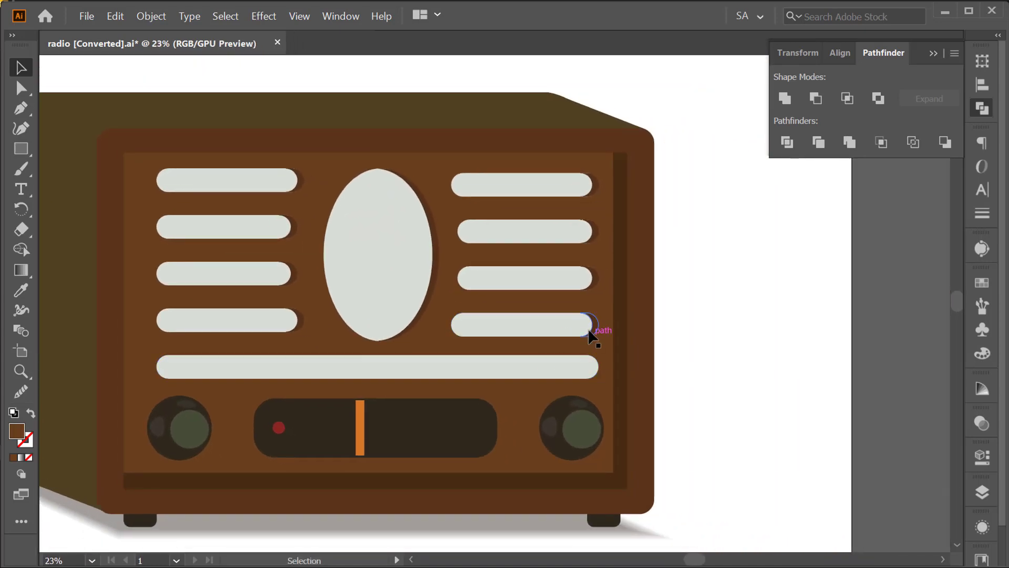
{"action": "mouse_move", "coordinate": [595, 361]}
{"action": "left_mouse_down"}
{"action": "mouse_move", "coordinate": [597, 382]}
{"action": "mouse_move", "coordinate": [591, 366]}
{"action": "mouse_move", "coordinate": [925, 340]}
{"action": "mouse_move", "coordinate": [552, 388]}
{"action": "mouse_move", "coordinate": [604, 366]}
{"action": "mouse_move", "coordinate": [581, 371]}
{"action": "mouse_move", "coordinate": [640, 372]}
{"action": "mouse_move", "coordinate": [131, 184]}
{"action": "left_mouse_up"}
Ungroup the bottom controls, duplicate the right knob beside the radio, and Unite the copy.
{"action": "right_click", "coordinate": [525, 420]}
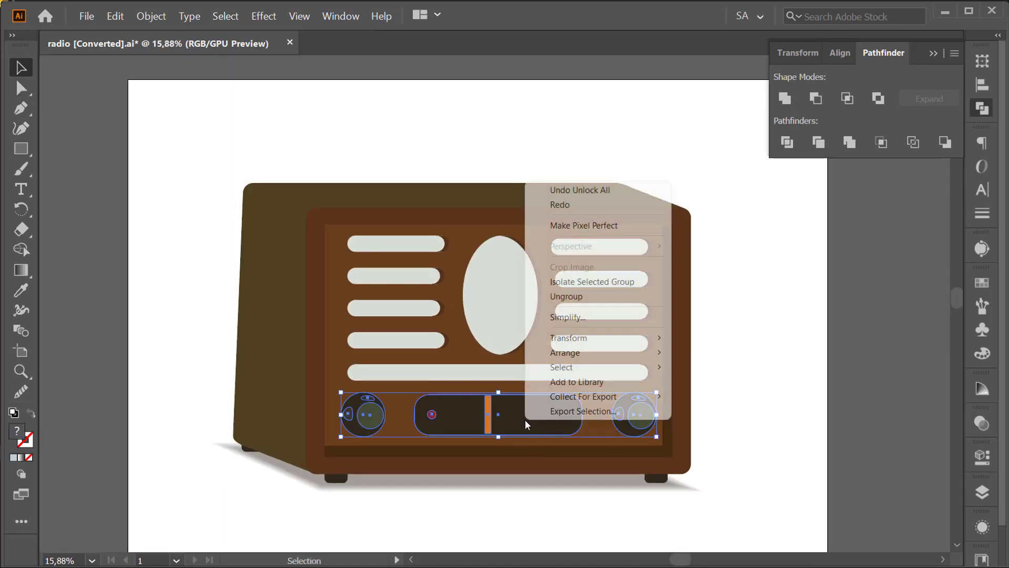
{"action": "left_click", "coordinate": [601, 296]}
{"action": "left_click", "coordinate": [738, 355]}
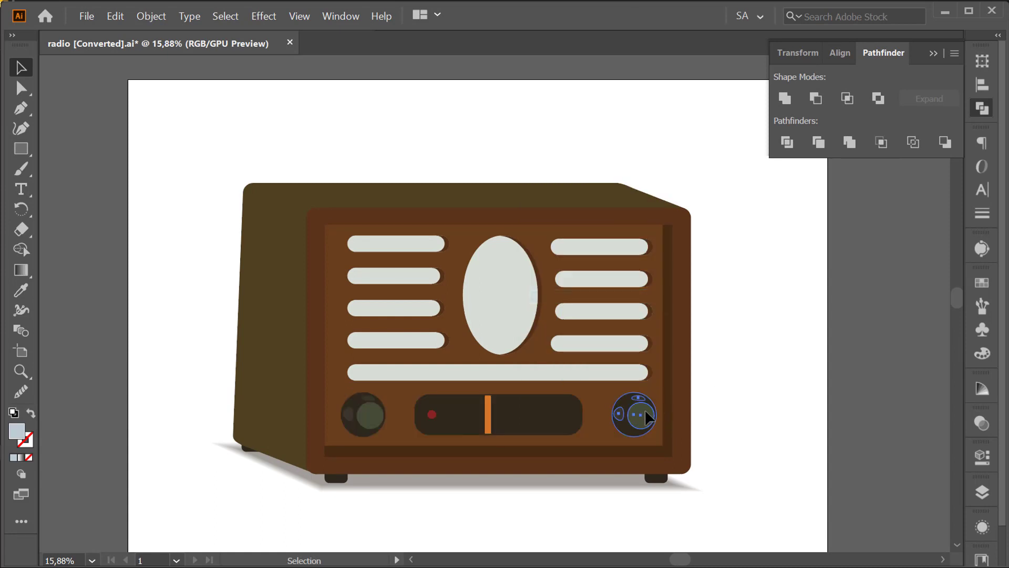
{"action": "left_click_drag", "start_coordinate": [648, 417], "coordinate": [781, 378], "text": "alt"}
{"action": "left_click", "coordinate": [774, 453]}
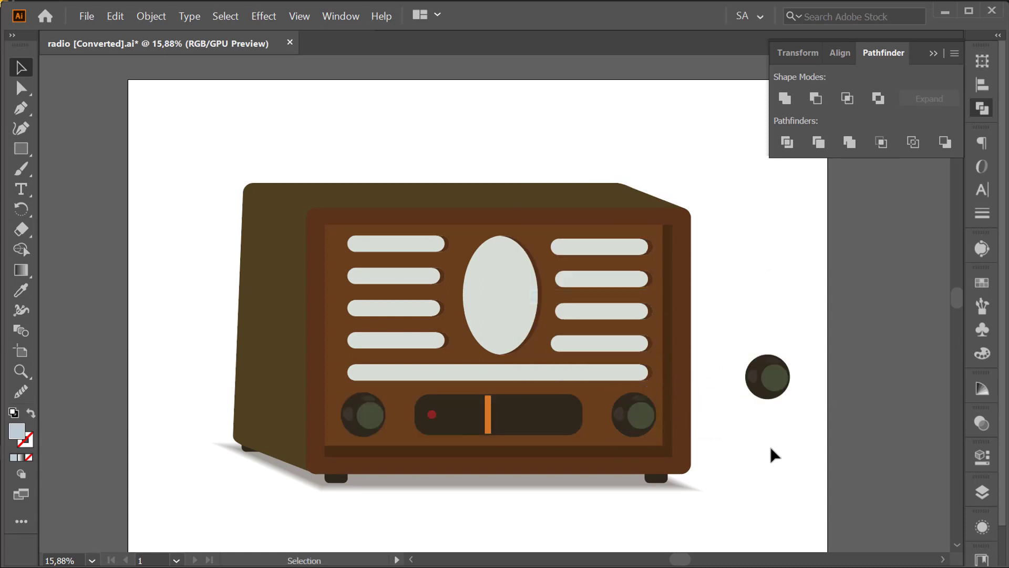
{"action": "left_click", "coordinate": [793, 104]}
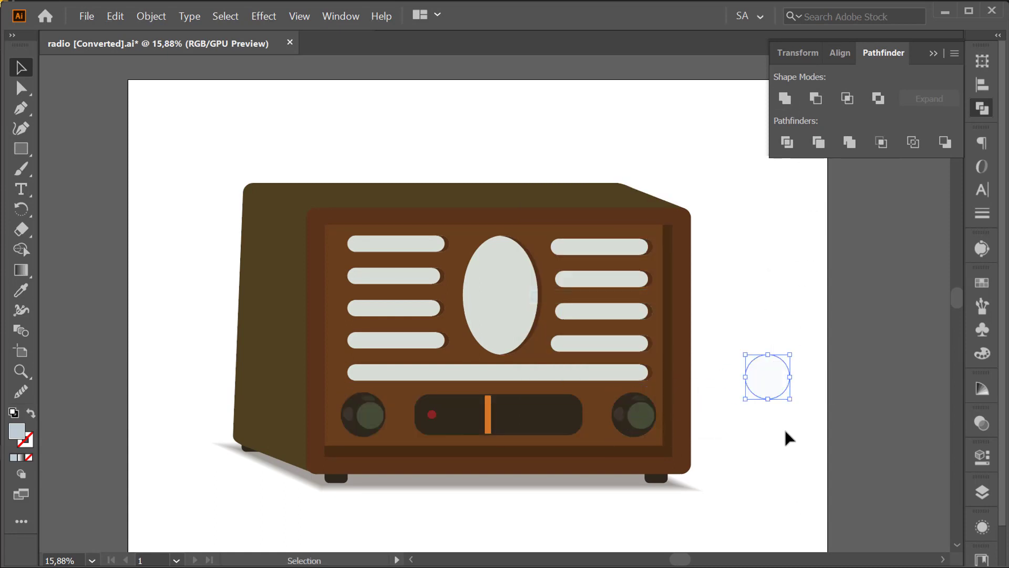
Fill the circle with #000000, duplicate it offset, and apply Minus Front for a crescent.
{"action": "double_click", "coordinate": [17, 434]}
{"action": "type", "text": "000000"}
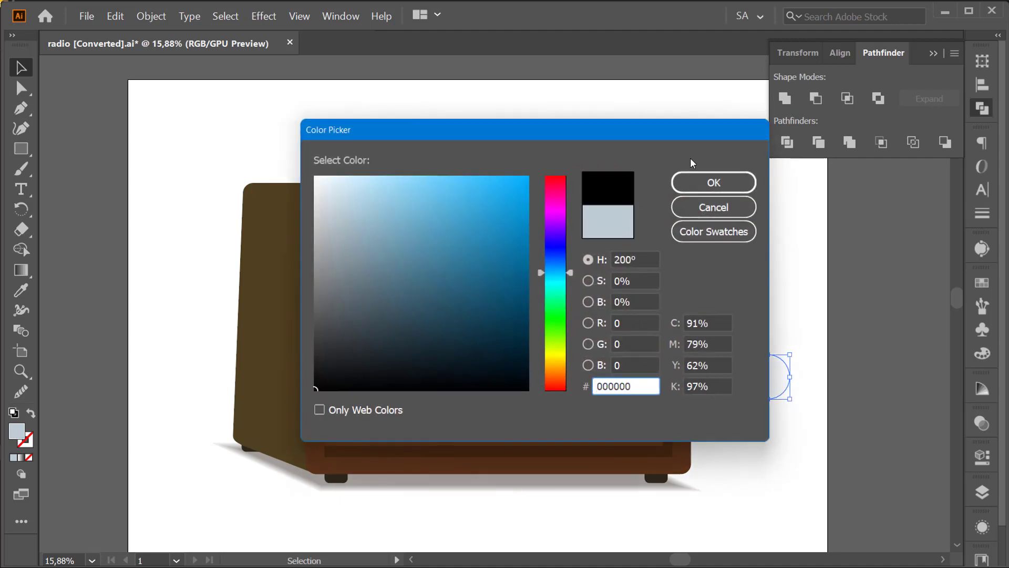
{"action": "left_click", "coordinate": [706, 184]}
{"action": "mouse_move", "coordinate": [780, 389]}
{"action": "left_mouse_down"}
{"action": "mouse_move", "coordinate": [759, 367]}
{"action": "mouse_move", "coordinate": [654, 427]}
{"action": "left_mouse_up"}
{"action": "left_click", "coordinate": [816, 98]}
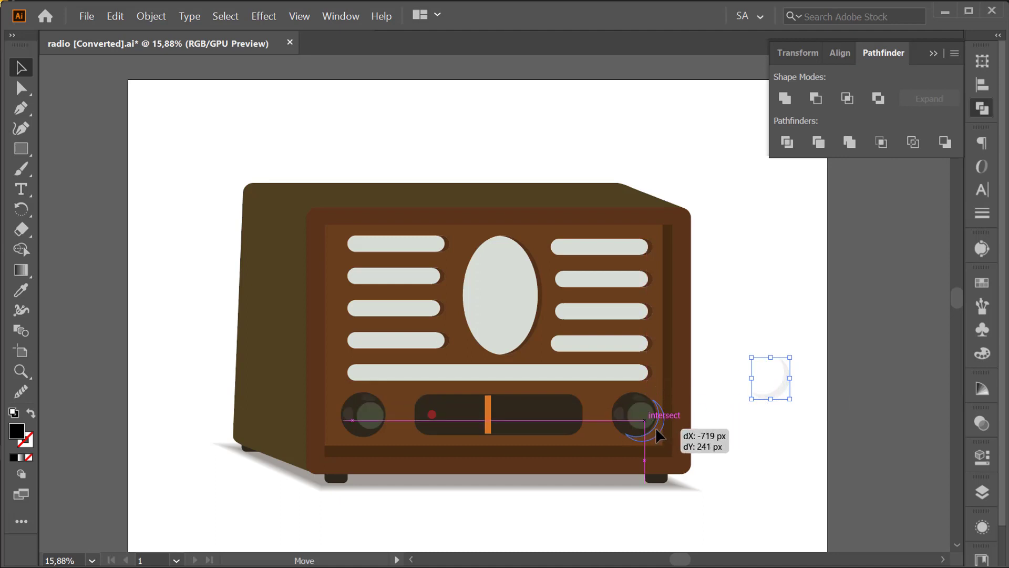
Position the black crescent along the right knob's lower-right edge.
{"action": "left_click", "coordinate": [730, 415]}
{"action": "left_click_drag", "start_coordinate": [720, 418], "coordinate": [753, 424]}
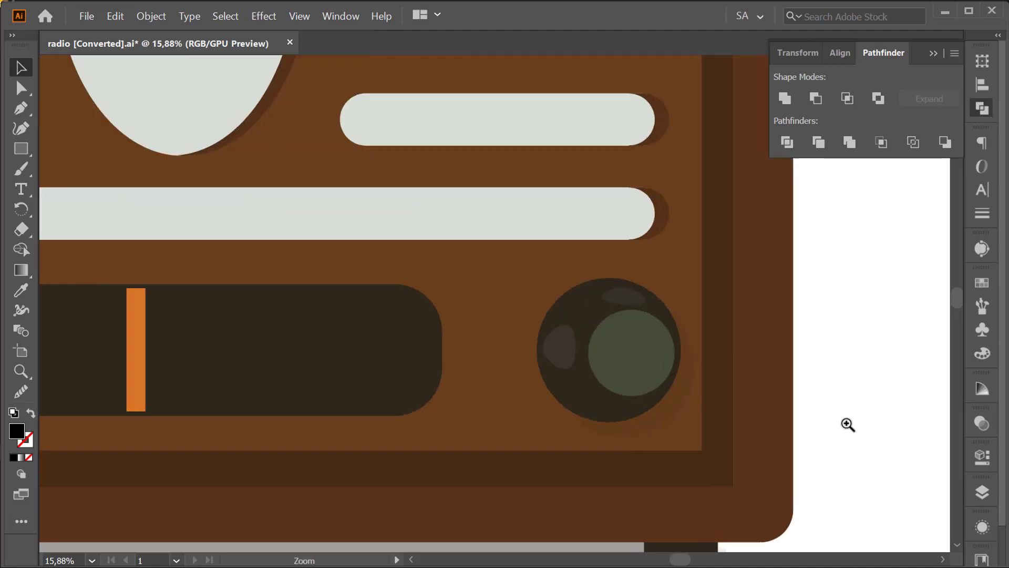
{"action": "left_click_drag", "start_coordinate": [609, 411], "coordinate": [604, 406]}
{"action": "left_click", "coordinate": [796, 367]}
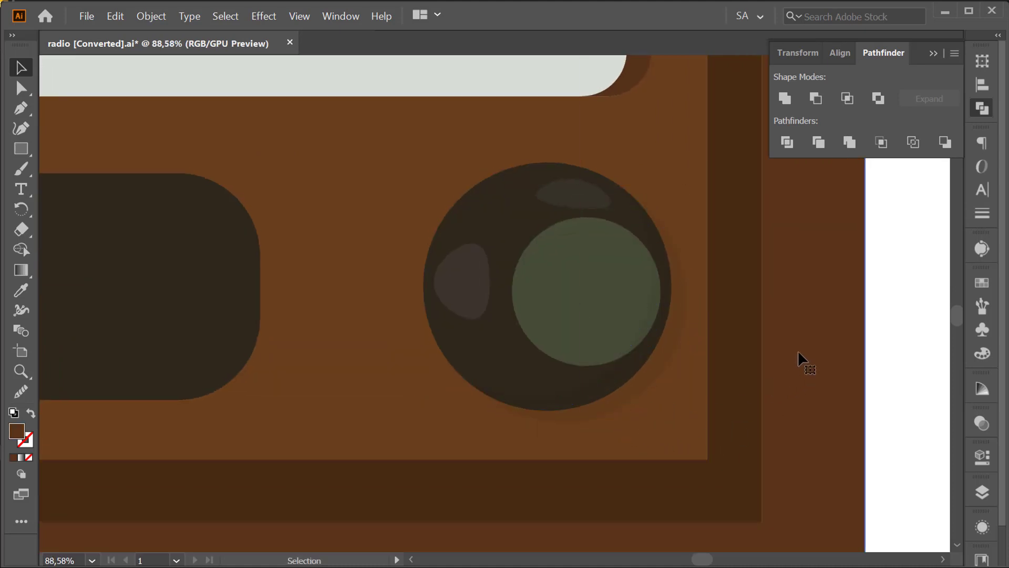
{"action": "left_click", "coordinate": [699, 379], "text": "alt"}
{"action": "left_click", "coordinate": [639, 398], "text": "alt"}
{"action": "left_click", "coordinate": [585, 405], "text": "alt"}
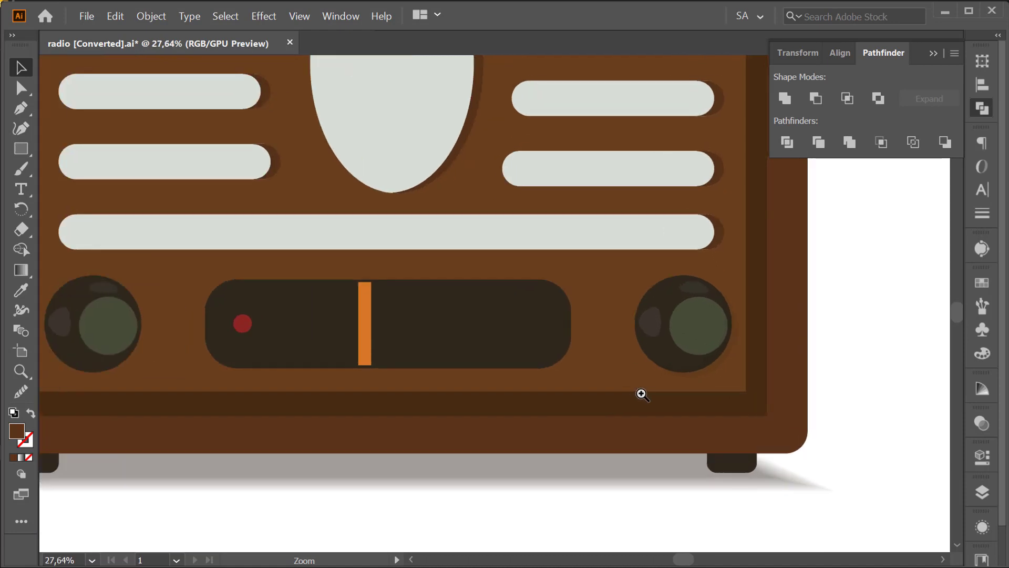
{"action": "left_click", "coordinate": [640, 392], "text": "alt"}
{"action": "left_click", "coordinate": [716, 365]}
Lower the crescent's opacity to 12% in the Transparency panel.
{"action": "left_click", "coordinate": [711, 359]}
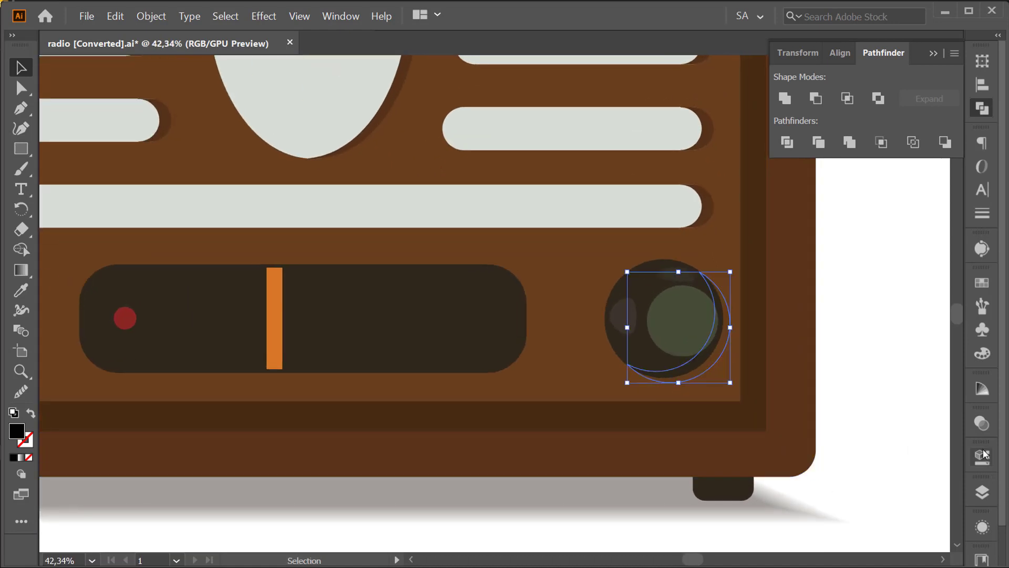
{"action": "left_click", "coordinate": [979, 424]}
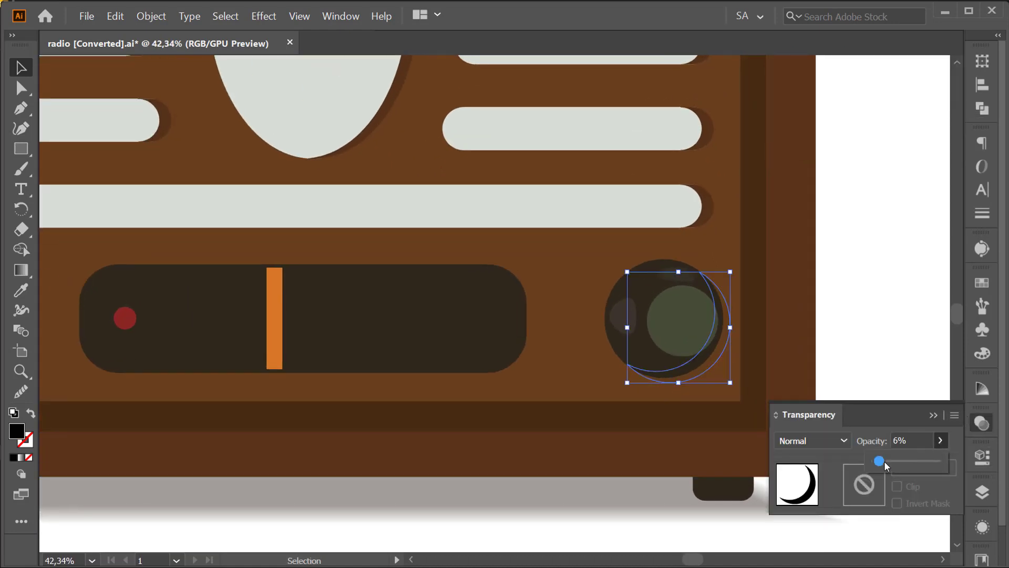
{"action": "left_click_drag", "start_coordinate": [884, 462], "coordinate": [885, 461]}
{"action": "left_click", "coordinate": [834, 320]}
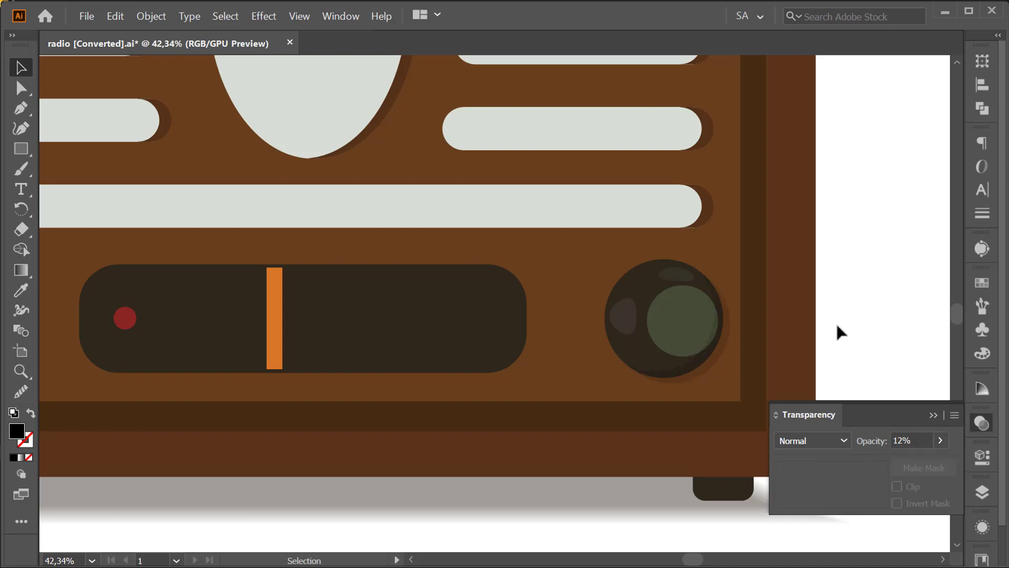
{"action": "left_click_drag", "start_coordinate": [831, 324], "coordinate": [833, 340]}
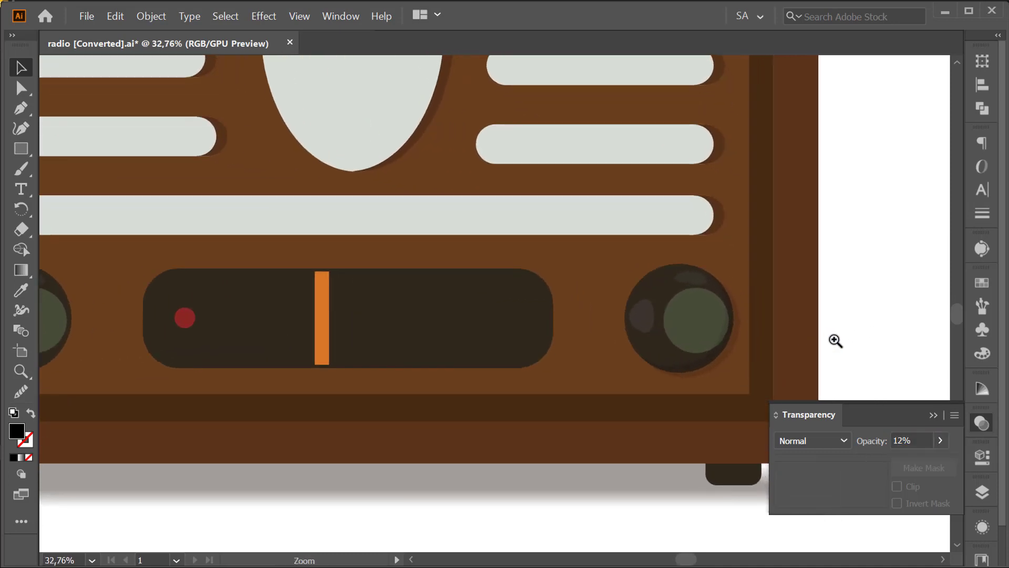
Arrange the right knob group in front of its shadow crescent.
{"action": "left_click", "coordinate": [713, 344]}
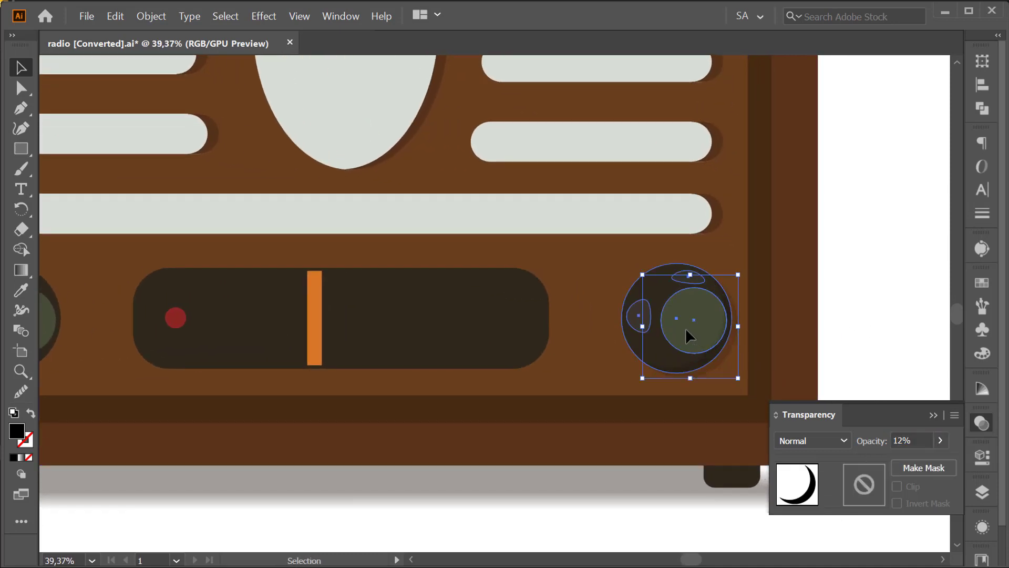
{"action": "right_click", "coordinate": [687, 331]}
{"action": "left_click", "coordinate": [883, 501]}
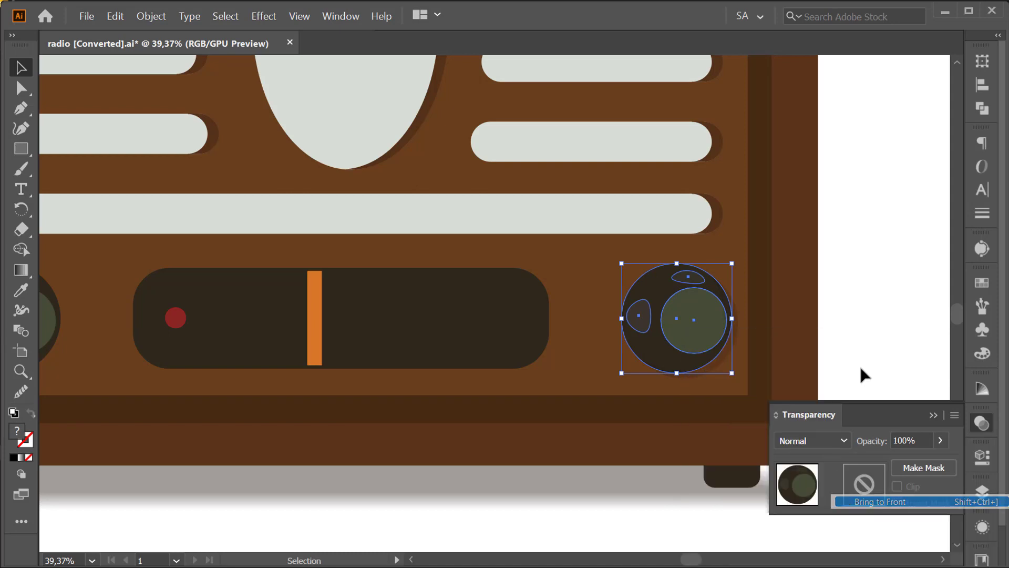
{"action": "left_click", "coordinate": [814, 363]}
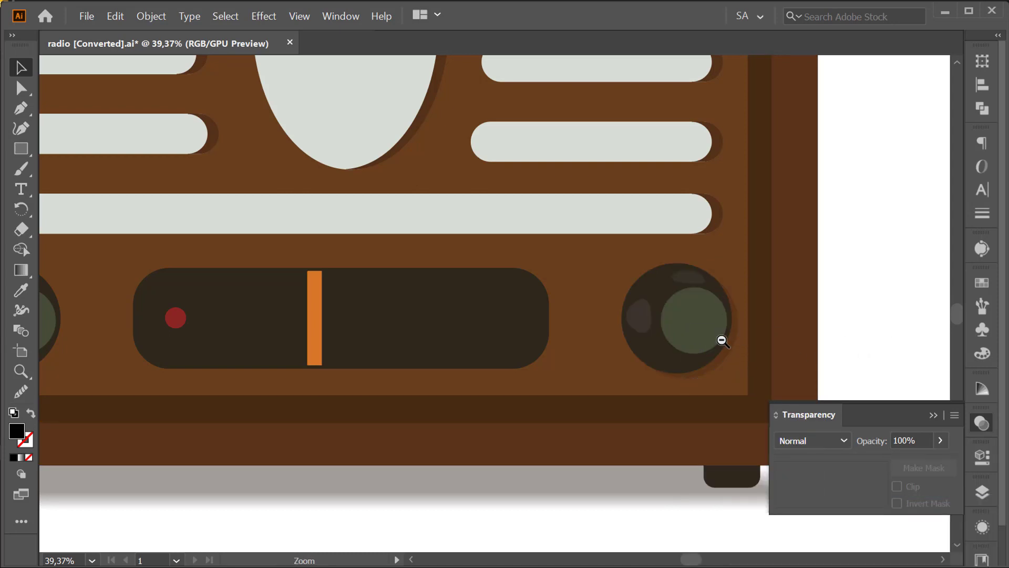
{"action": "mouse_move", "coordinate": [735, 338]}
{"action": "left_mouse_down"}
{"action": "mouse_move", "coordinate": [717, 357]}
{"action": "mouse_move", "coordinate": [730, 356]}
{"action": "left_mouse_up"}
Place a crescent shadow copy on the left knob and bring that knob to the front.
{"action": "left_click", "coordinate": [815, 290]}
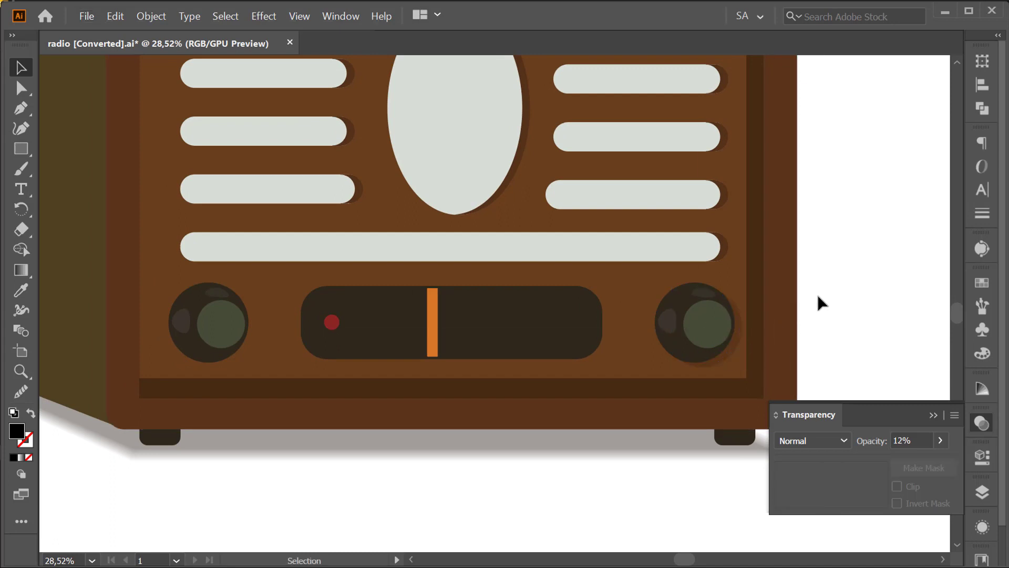
{"action": "mouse_move", "coordinate": [723, 288]}
{"action": "left_mouse_down"}
{"action": "mouse_move", "coordinate": [827, 296]}
{"action": "mouse_move", "coordinate": [716, 320]}
{"action": "mouse_move", "coordinate": [263, 351]}
{"action": "left_mouse_up"}
{"action": "key", "text": "v"}
{"action": "left_click", "coordinate": [314, 463]}
{"action": "right_click", "coordinate": [228, 320]}
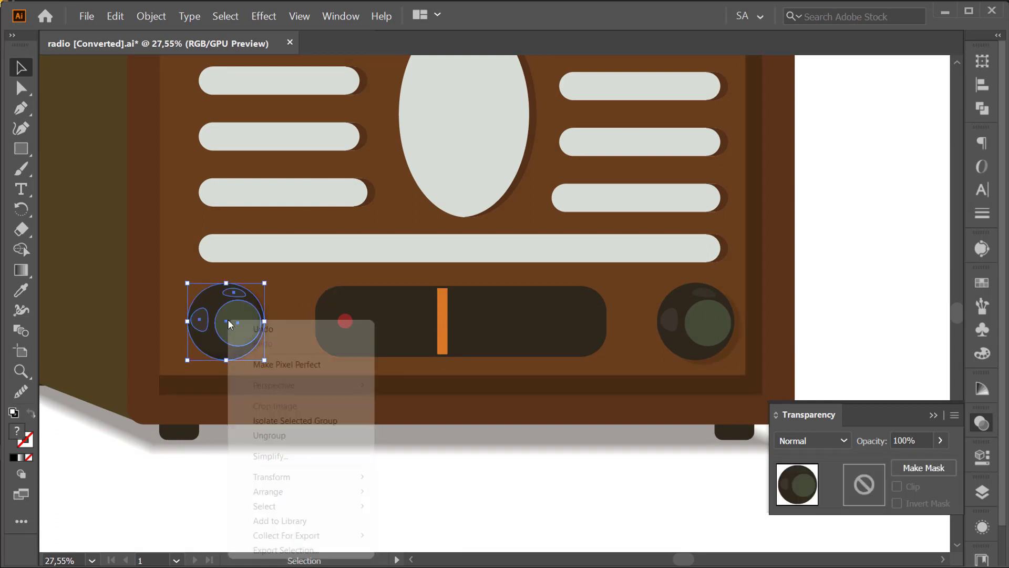
{"action": "mouse_move", "coordinate": [300, 491]}
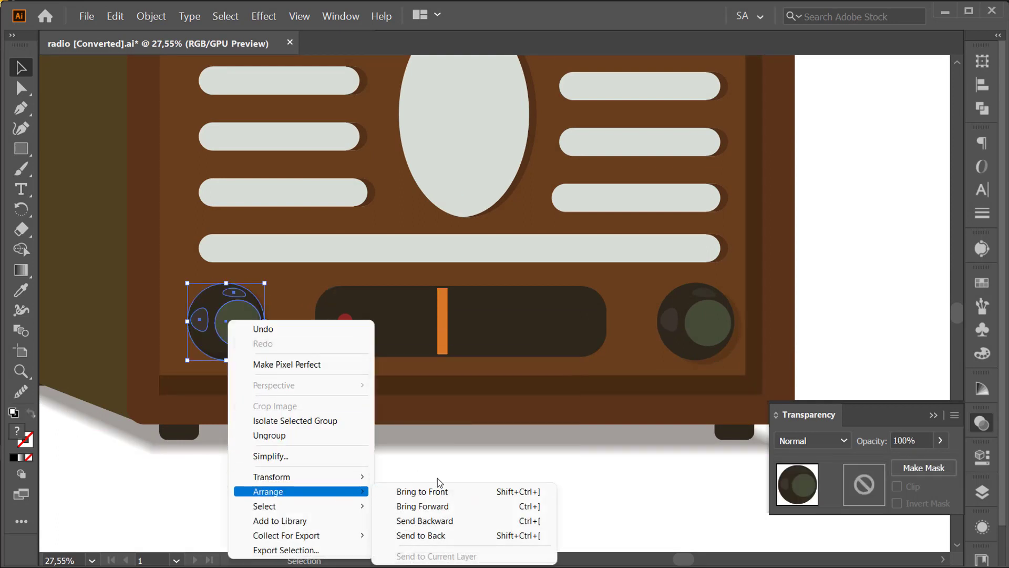
{"action": "left_click", "coordinate": [438, 491]}
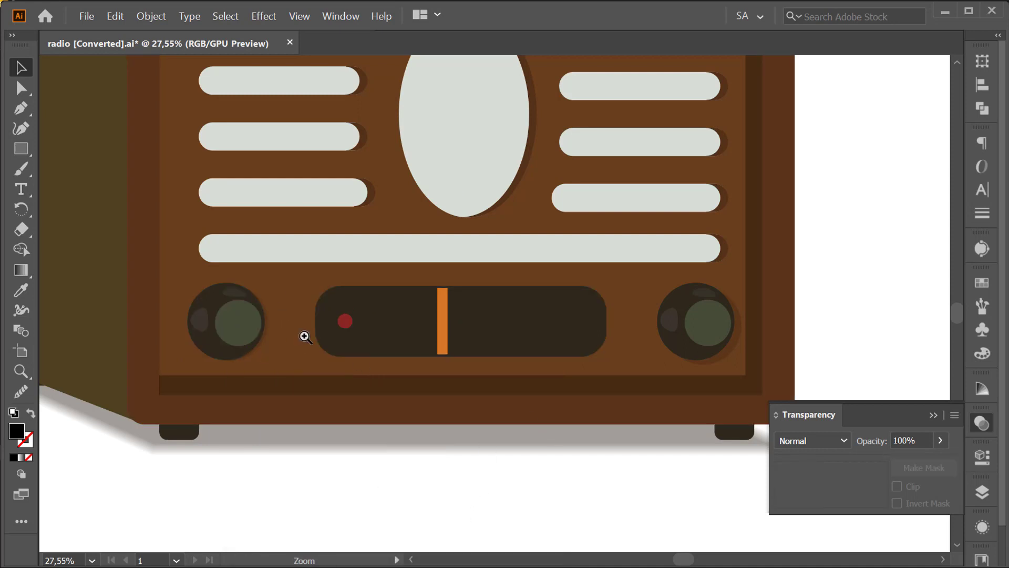
Alt-drag a copy of the tuning dial panel slightly down and right.
{"action": "left_click_drag", "start_coordinate": [305, 337], "coordinate": [328, 327]}
{"action": "left_click", "coordinate": [325, 368], "text": "alt"}
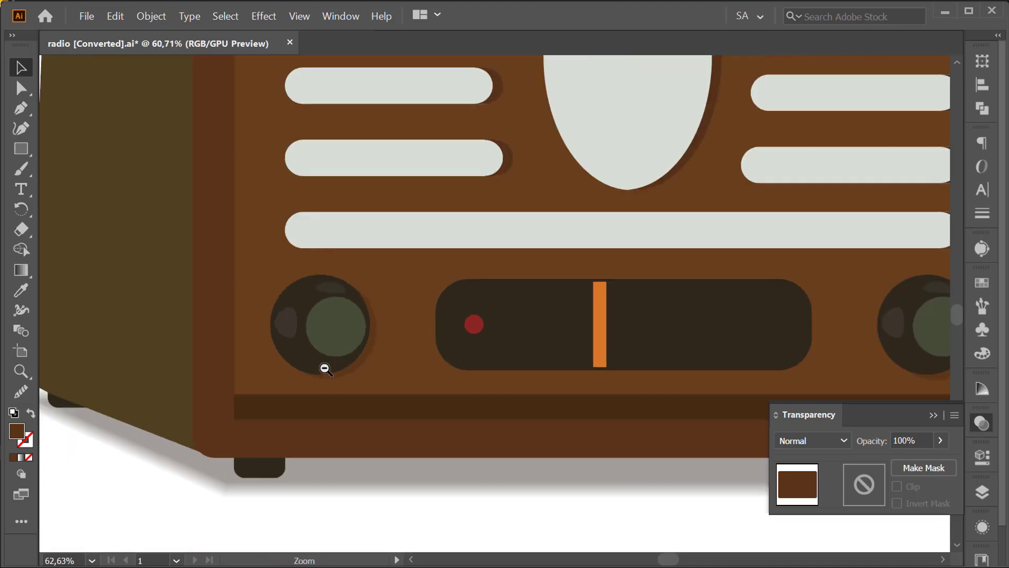
{"action": "left_click", "coordinate": [678, 345]}
{"action": "left_click_drag", "start_coordinate": [682, 347], "coordinate": [693, 355]}
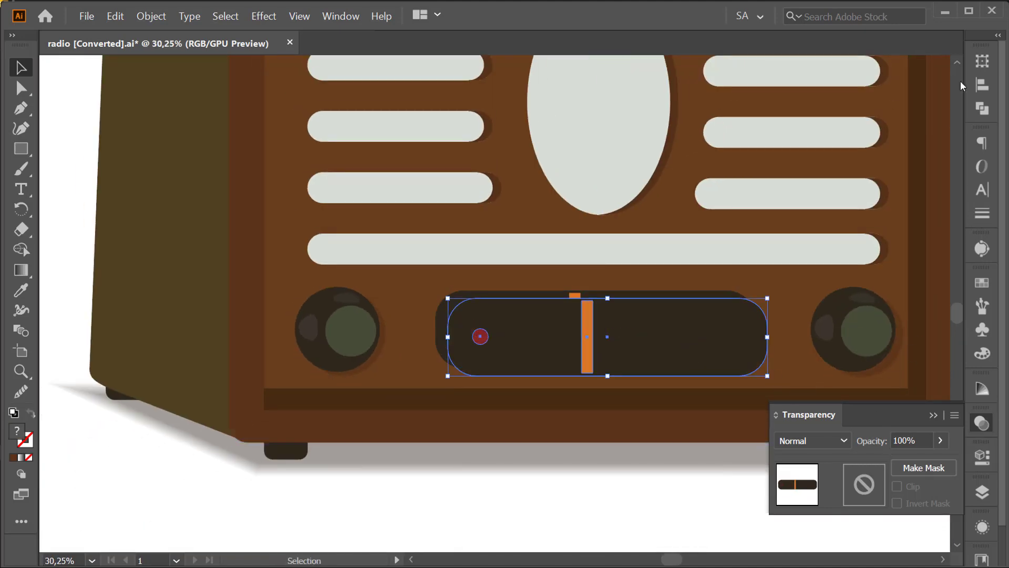
Unite the dial copy into one shape, eyedrop a dark fill, and align it behind the dial.
{"action": "left_click", "coordinate": [979, 108]}
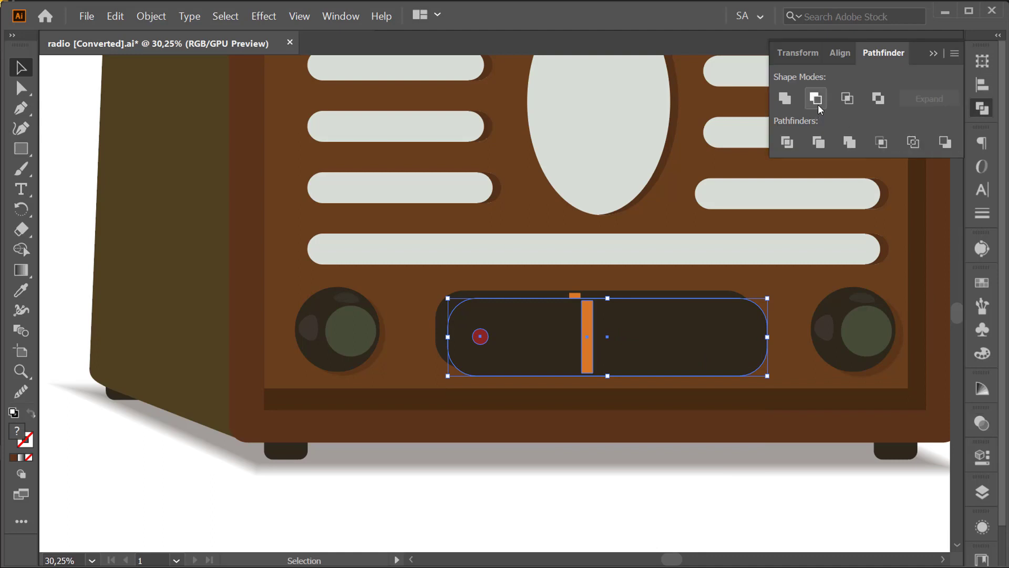
{"action": "left_click", "coordinate": [784, 98]}
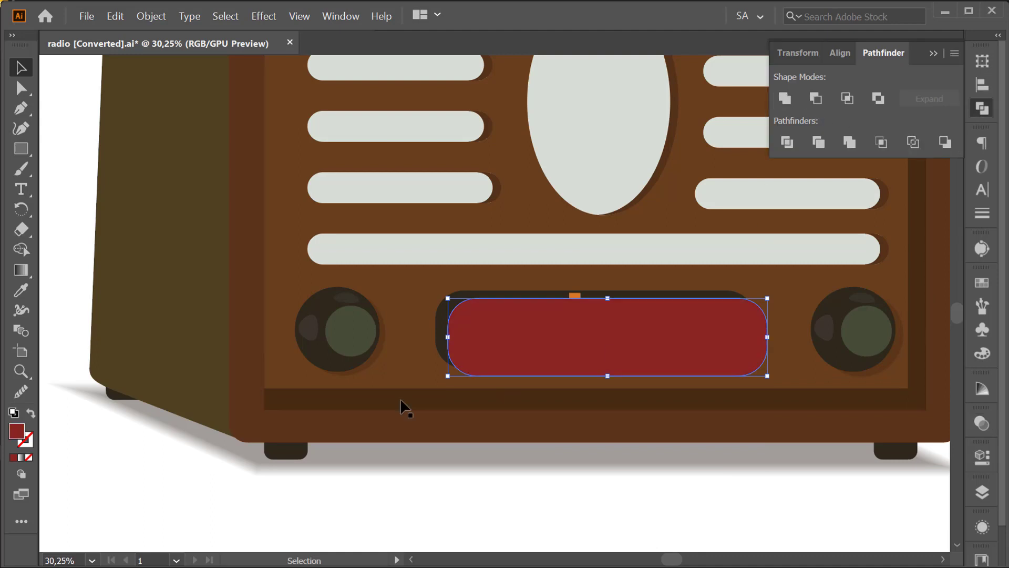
{"action": "left_click", "coordinate": [24, 289]}
{"action": "left_click", "coordinate": [387, 335]}
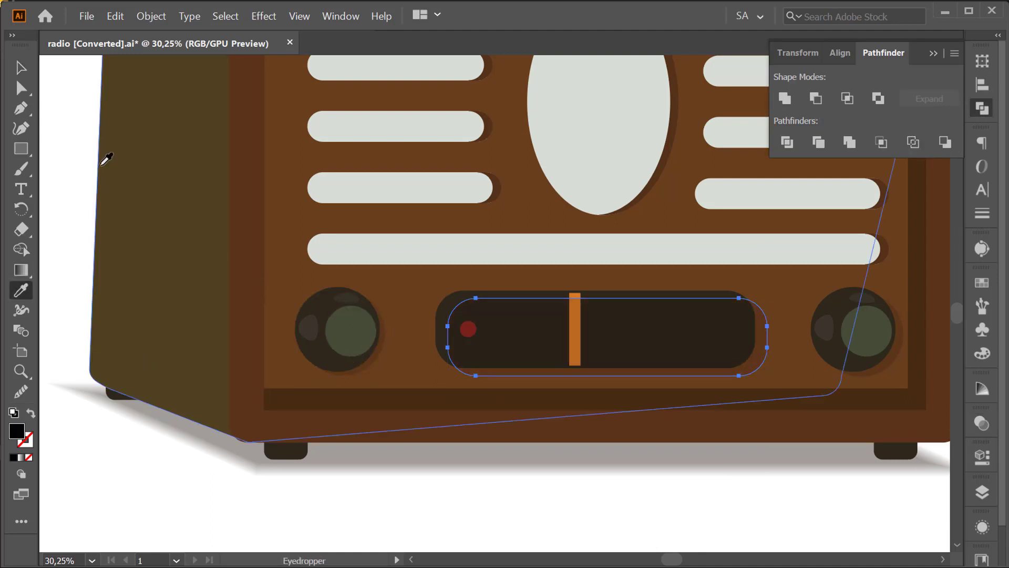
{"action": "key", "text": "v"}
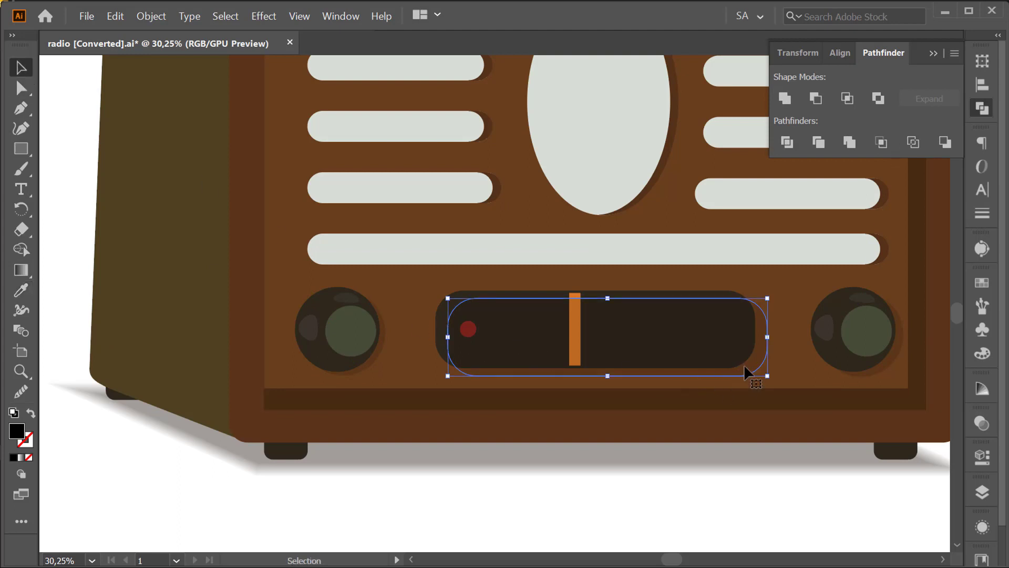
{"action": "left_click_drag", "start_coordinate": [744, 366], "coordinate": [740, 360]}
Arrange the original tuning dial in front of its dark shadow.
{"action": "left_click", "coordinate": [646, 295]}
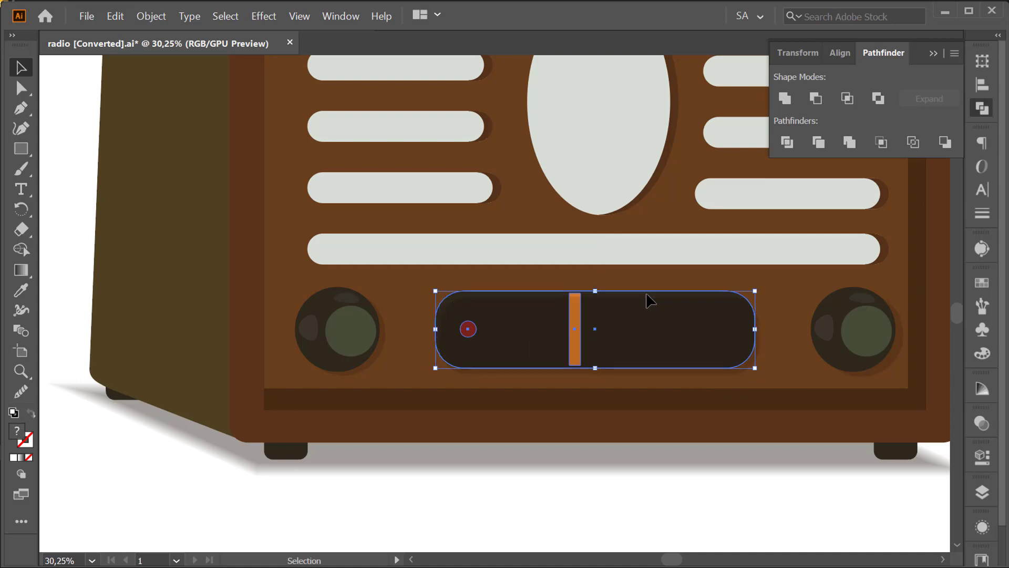
{"action": "right_click", "coordinate": [645, 296]}
{"action": "left_click", "coordinate": [812, 466]}
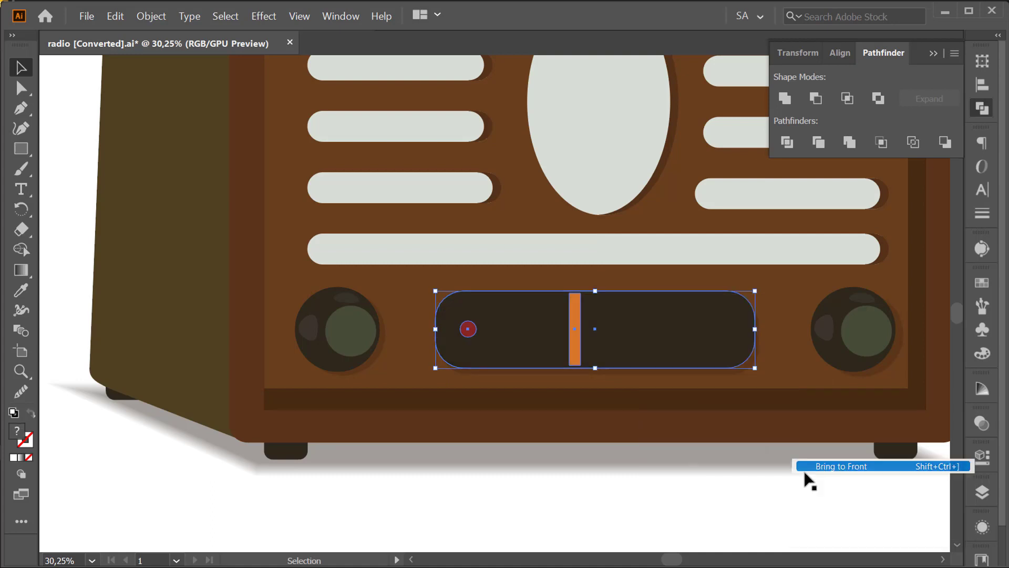
{"action": "left_click", "coordinate": [705, 512]}
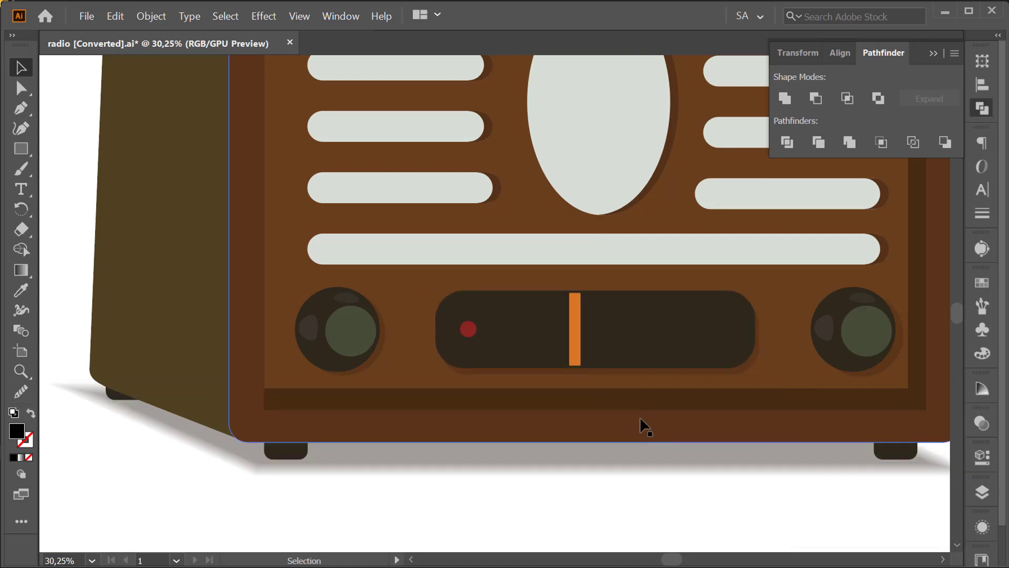
{"action": "left_click", "coordinate": [692, 359], "text": "ctrl+alt"}
{"action": "left_click", "coordinate": [560, 376], "text": "alt"}
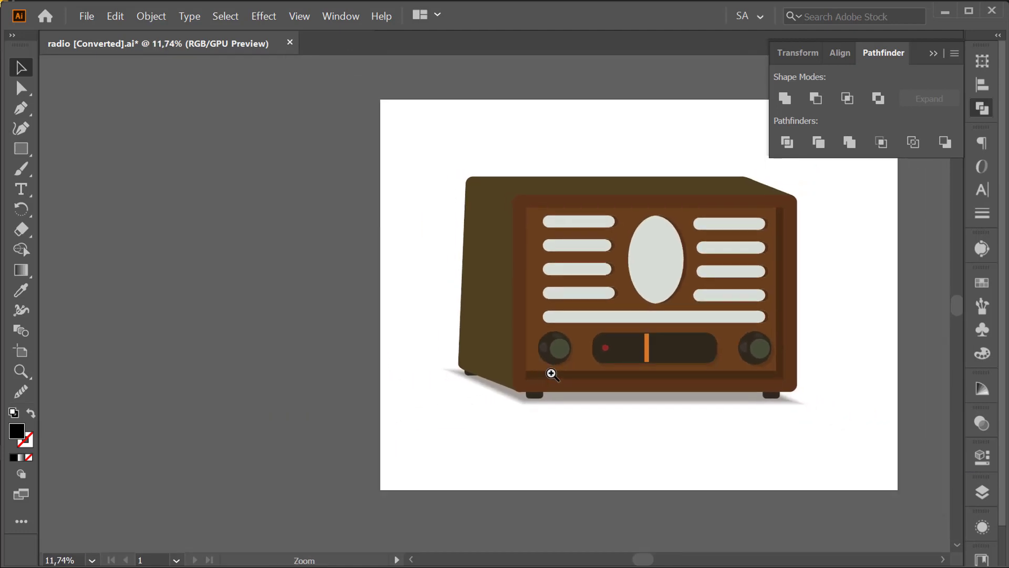
{"action": "left_click_drag", "start_coordinate": [550, 372], "coordinate": [691, 364]}
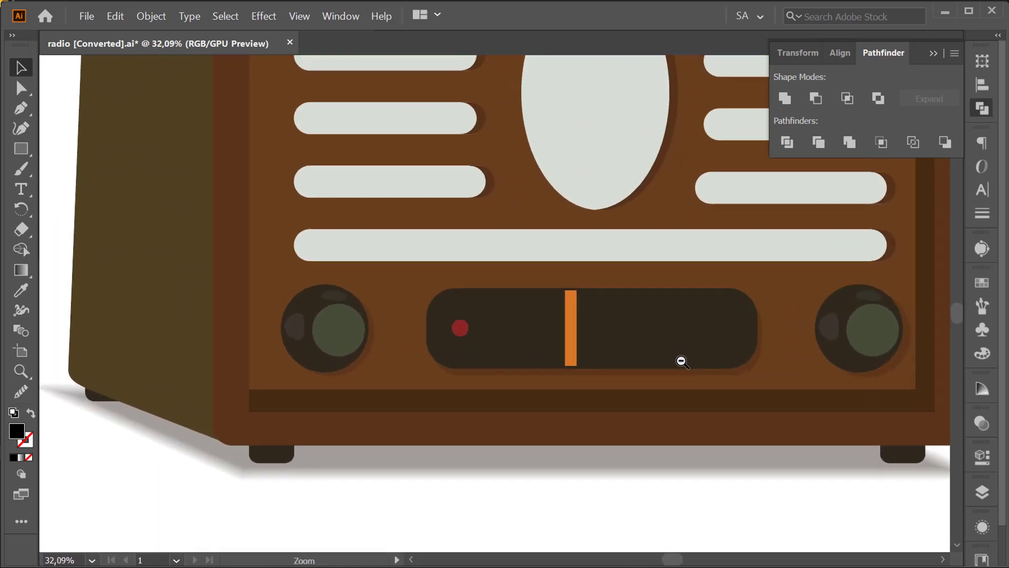
{"action": "key", "text": "ctrl+0"}
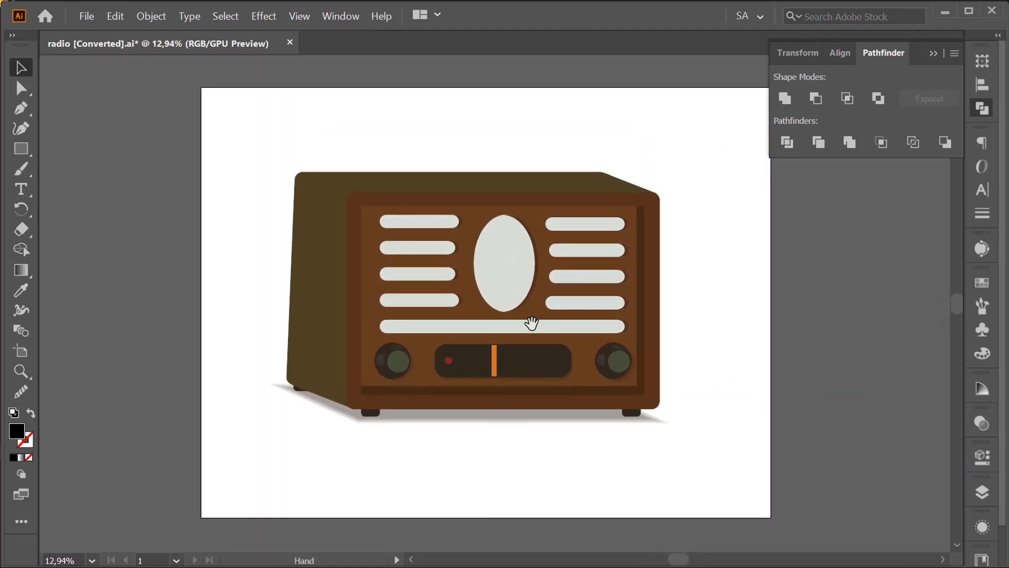
{"action": "mouse_move", "coordinate": [530, 322]}
{"action": "left_mouse_down"}
{"action": "mouse_move", "coordinate": [657, 228]}
{"action": "mouse_move", "coordinate": [484, 280]}
{"action": "mouse_move", "coordinate": [563, 259]}
{"action": "mouse_move", "coordinate": [541, 273]}
{"action": "left_mouse_up"}
{"action": "left_click", "coordinate": [573, 273]}
{"action": "key", "text": "ctrl+z"}
{"action": "left_click", "coordinate": [21, 88]}
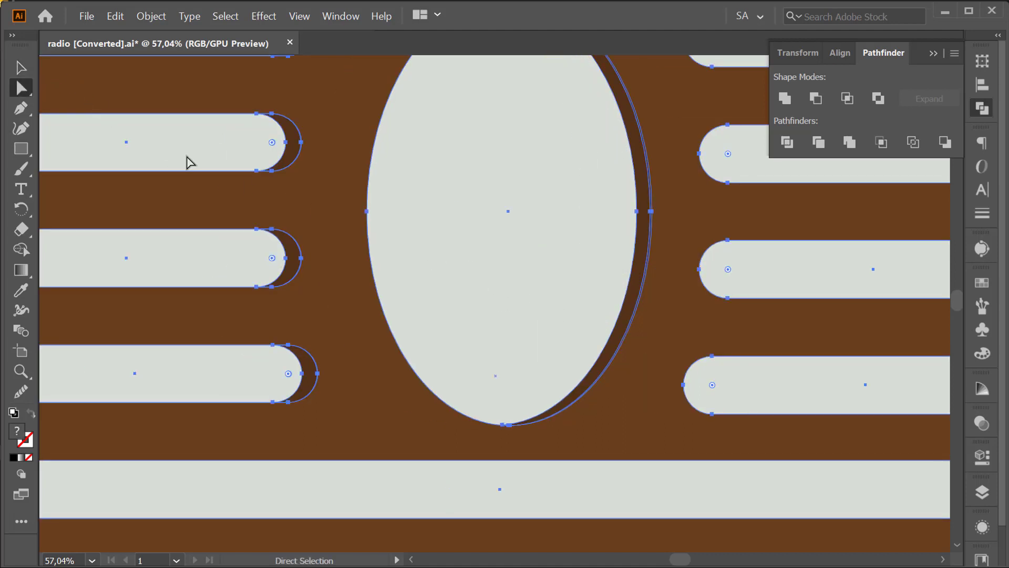
{"action": "scroll", "coordinate": [426, 266], "scroll_direction": "down", "scroll_amount": 5}
Cut a crescent from speaker-oval copies and bring it to the front on the oval's right edge.
{"action": "scroll", "coordinate": [502, 363], "scroll_direction": "up", "scroll_amount": 1}
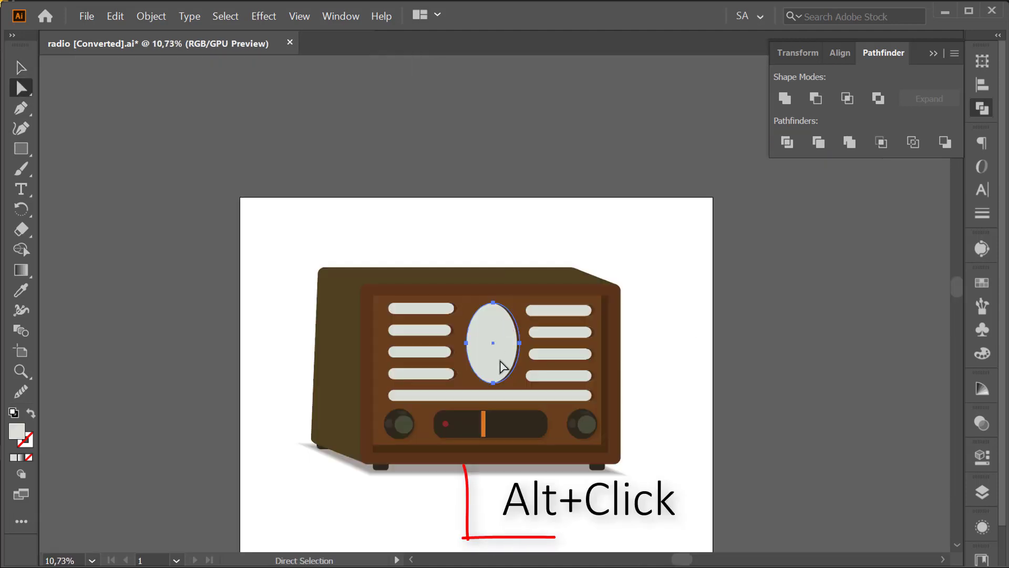
{"action": "left_click_drag", "start_coordinate": [500, 365], "coordinate": [386, 144]}
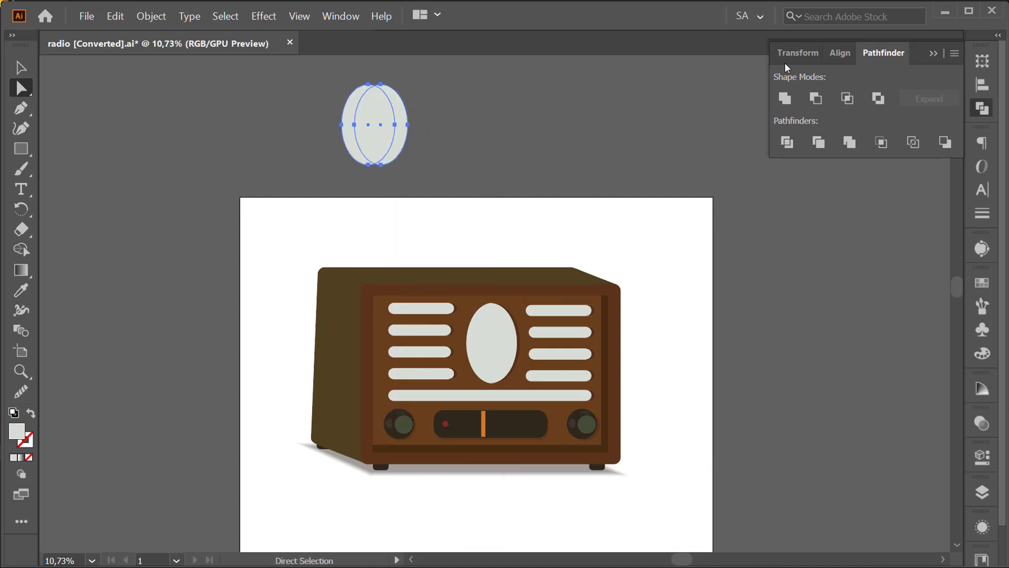
{"action": "left_click", "coordinate": [815, 98]}
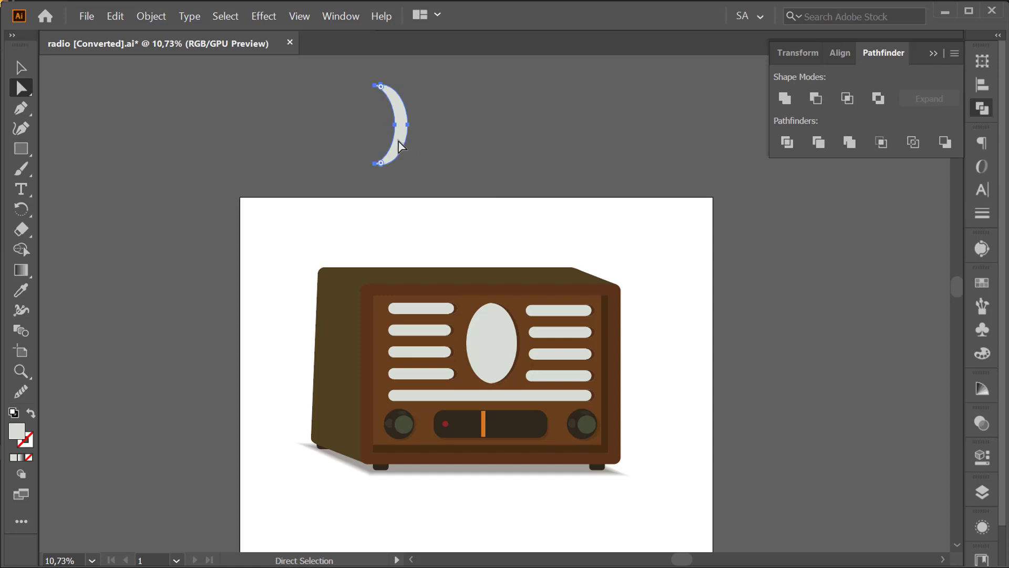
{"action": "mouse_move", "coordinate": [398, 141]}
{"action": "left_mouse_down"}
{"action": "mouse_move", "coordinate": [512, 370]}
{"action": "mouse_move", "coordinate": [509, 354]}
{"action": "left_mouse_up"}
{"action": "scroll", "coordinate": [509, 354], "scroll_direction": "up", "scroll_amount": 5}
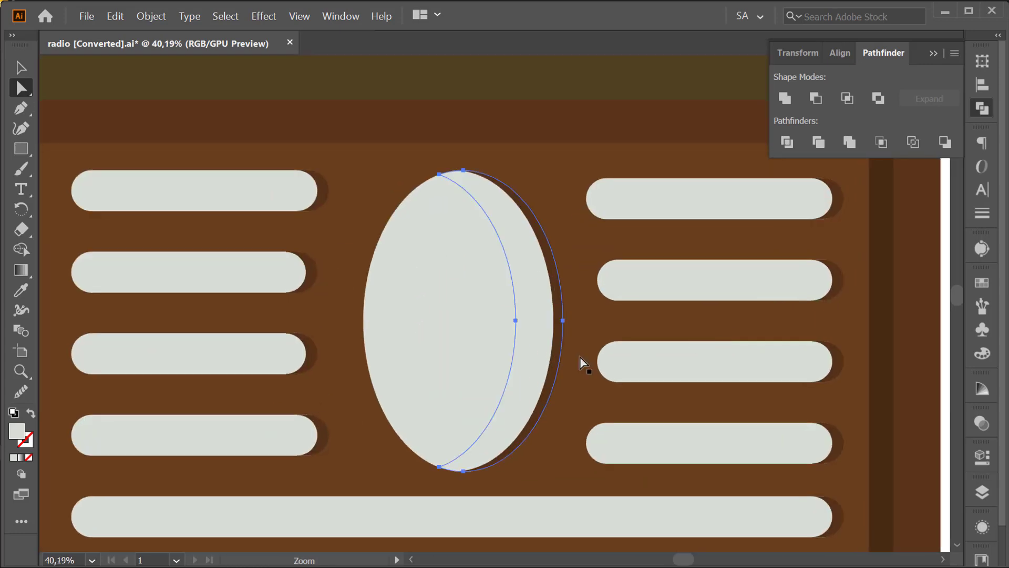
{"action": "right_click", "coordinate": [580, 357]}
{"action": "left_click", "coordinate": [699, 288]}
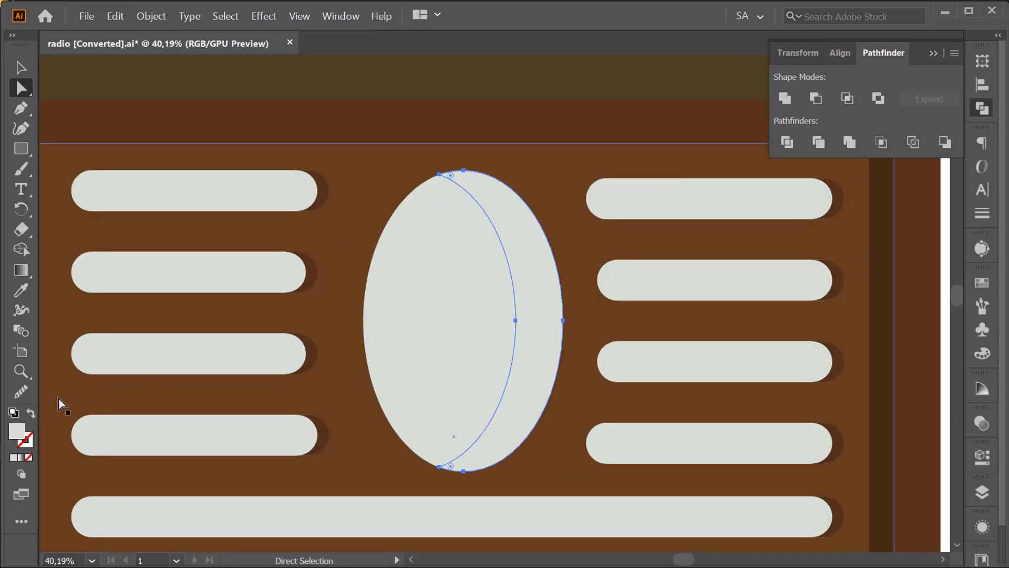
Fill the crescent with #000000 and fade it to 9% opacity.
{"action": "double_click", "coordinate": [16, 432]}
{"action": "type", "text": "000000"}
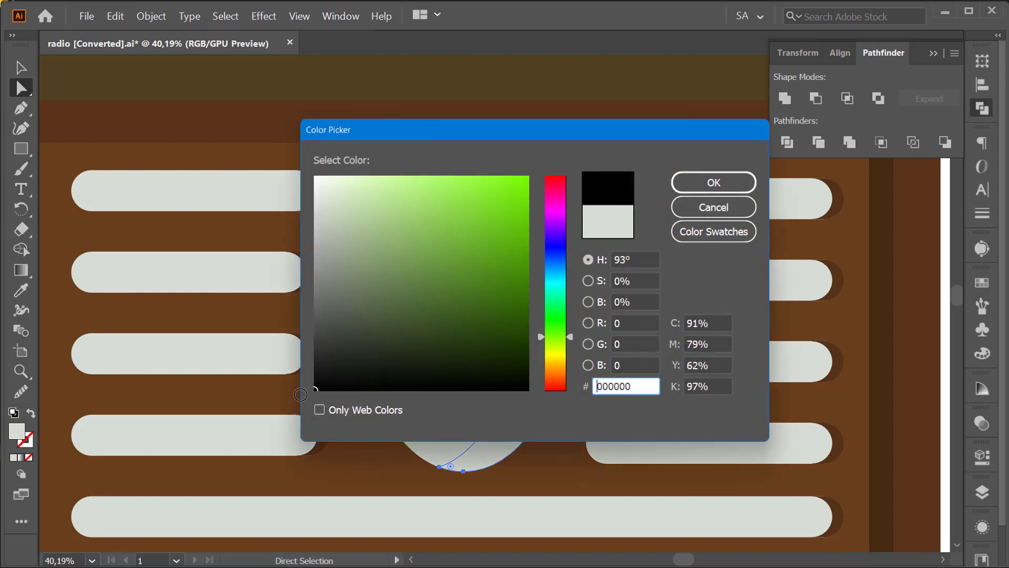
{"action": "left_click", "coordinate": [713, 182]}
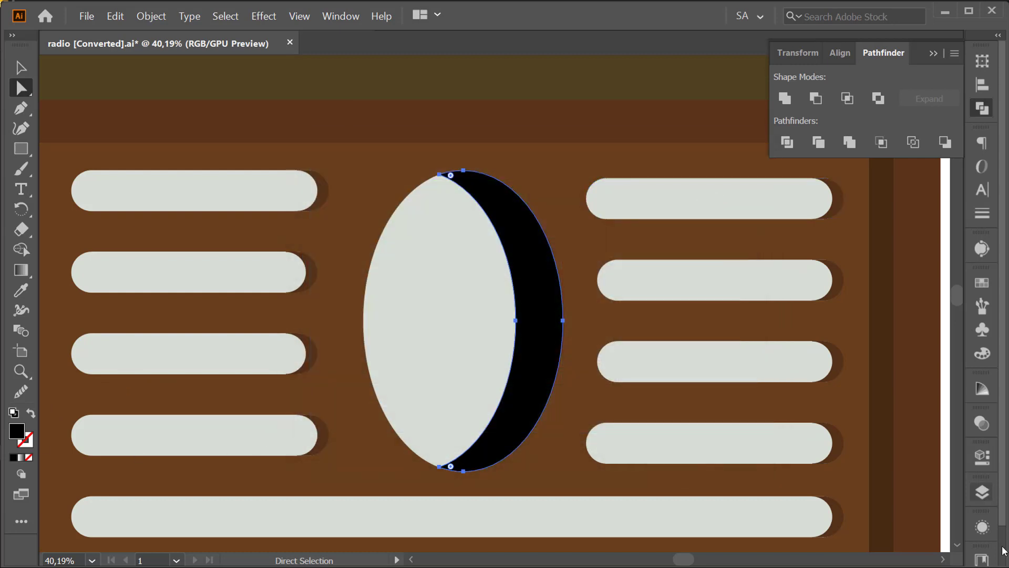
{"action": "left_click", "coordinate": [982, 423]}
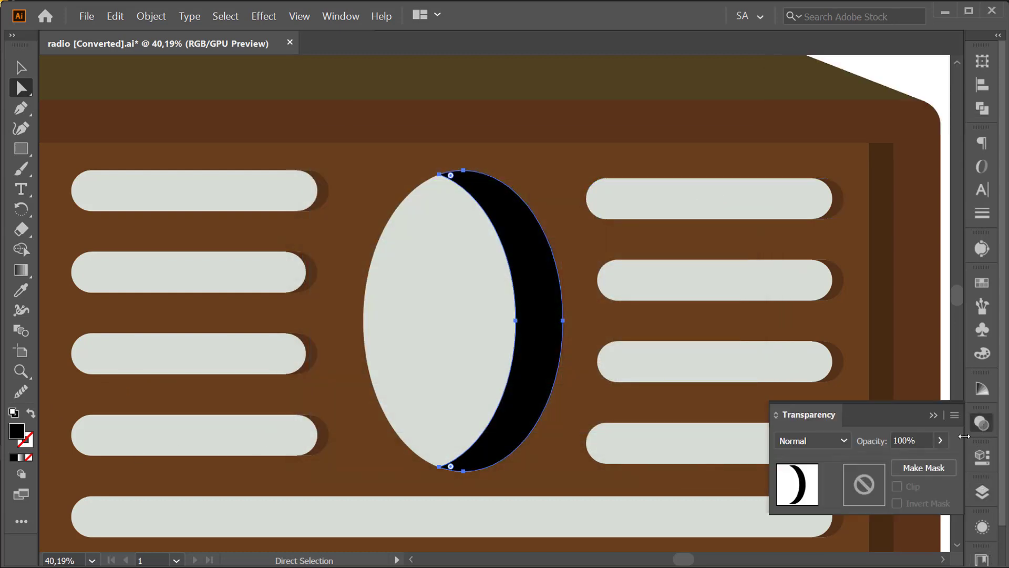
{"action": "left_click", "coordinate": [891, 463]}
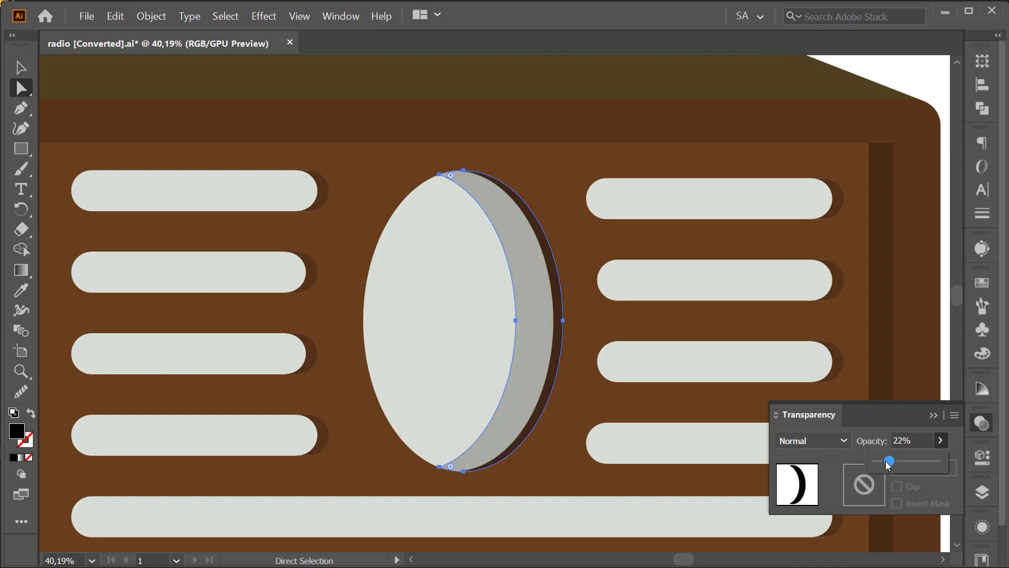
{"action": "left_click_drag", "start_coordinate": [882, 459], "coordinate": [877, 460]}
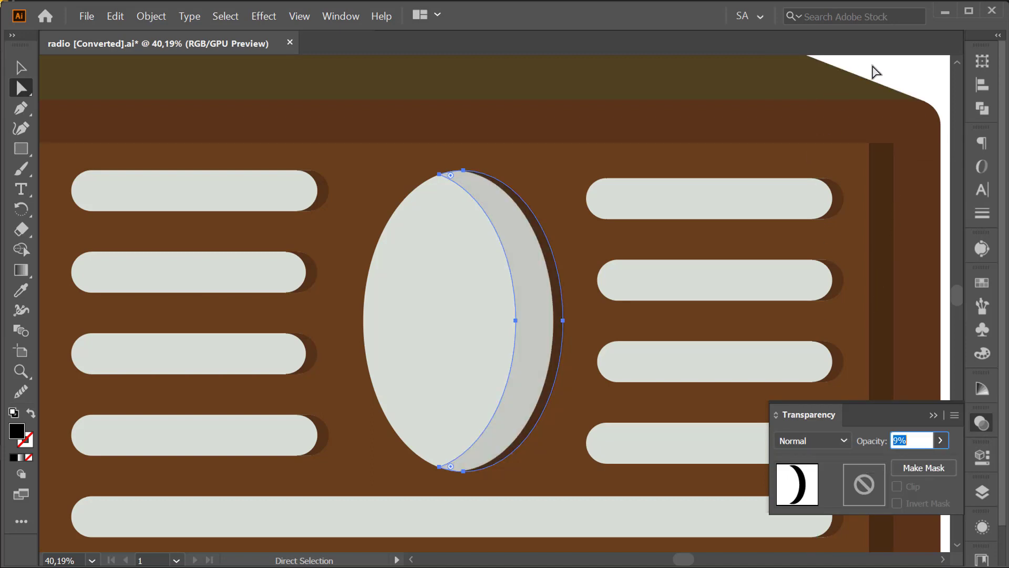
{"action": "left_click", "coordinate": [891, 65]}
{"action": "scroll", "coordinate": [781, 135], "scroll_direction": "down", "scroll_amount": 3}
Duplicate the three right-hand grille bars' end crescents slightly to the left.
{"action": "key", "text": "v"}
{"action": "scroll", "coordinate": [660, 189], "scroll_direction": "up", "scroll_amount": 1}
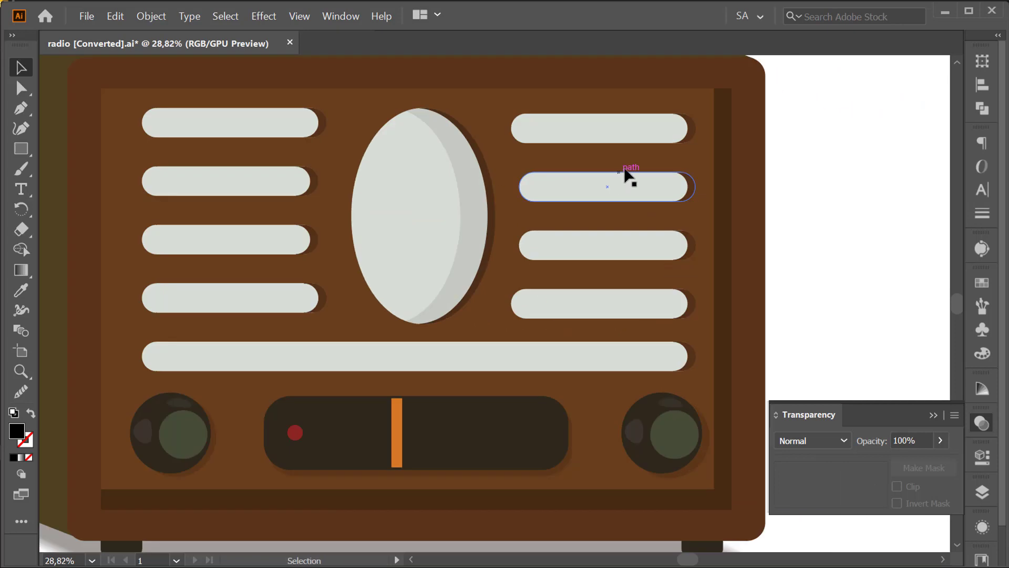
{"action": "left_click", "coordinate": [648, 136]}
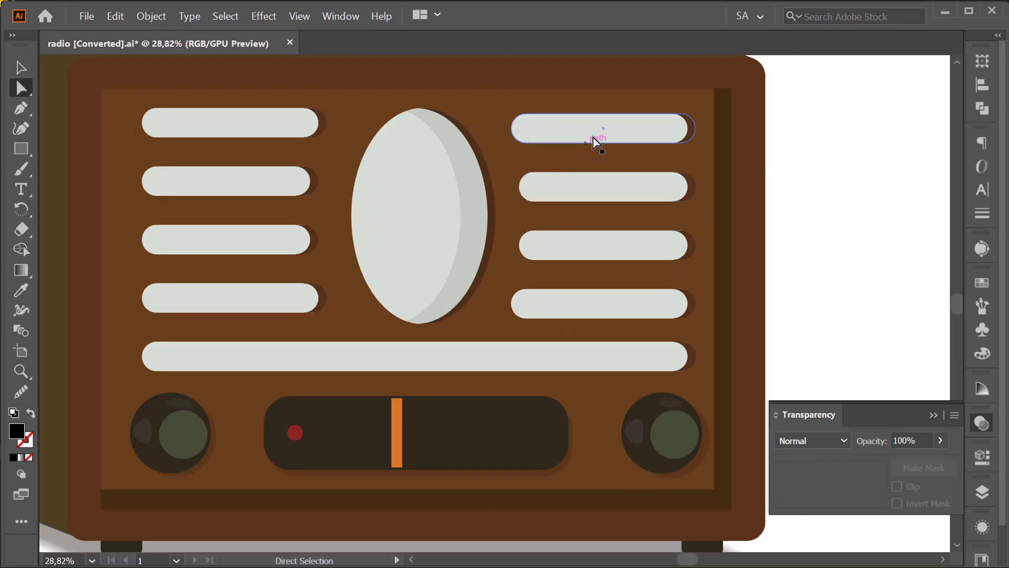
{"action": "left_click", "coordinate": [670, 137]}
{"action": "left_click", "coordinate": [698, 121]}
{"action": "left_click", "coordinate": [692, 235], "text": "shift"}
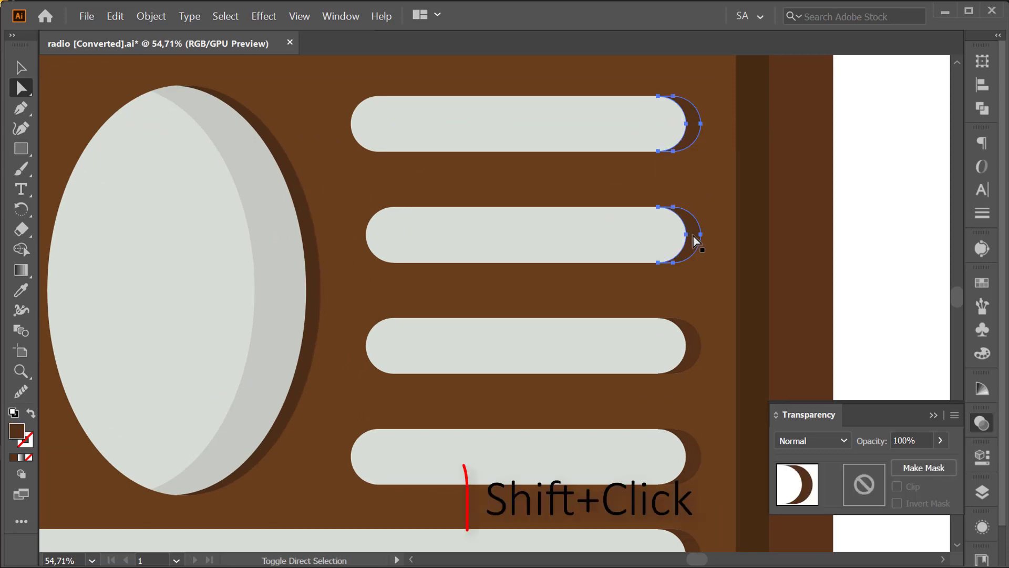
{"action": "left_click", "coordinate": [693, 348], "text": "shift"}
{"action": "scroll", "coordinate": [718, 259], "scroll_direction": "down", "scroll_amount": 2}
{"action": "scroll", "coordinate": [704, 304], "scroll_direction": "down", "scroll_amount": 1}
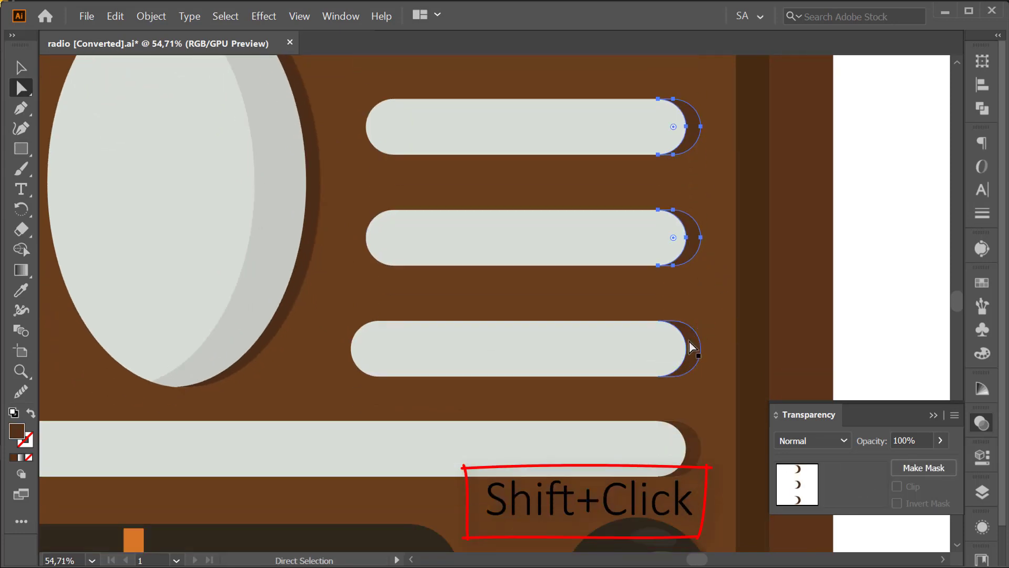
{"action": "scroll", "coordinate": [714, 305], "scroll_direction": "down", "scroll_amount": 3}
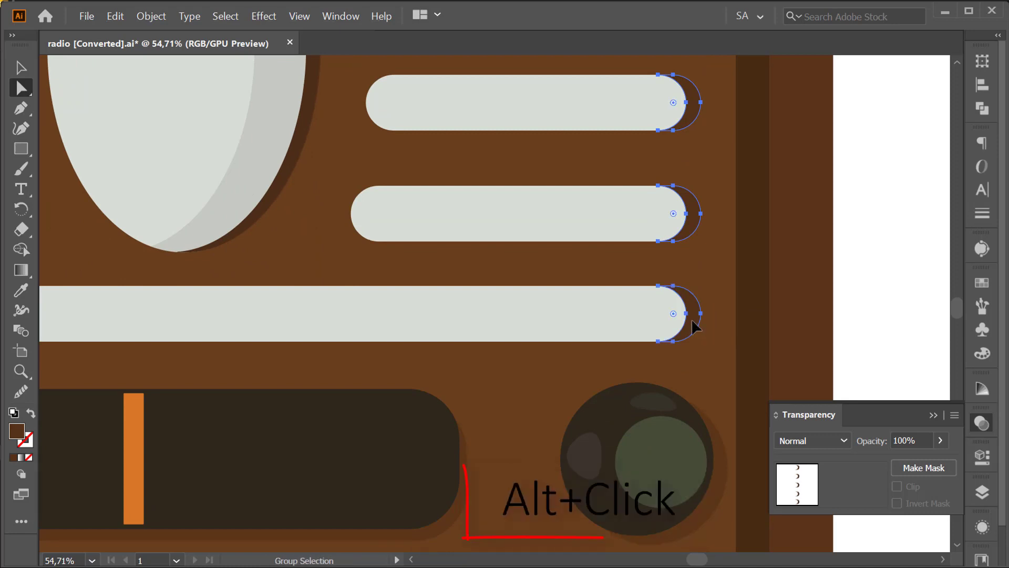
{"action": "left_click_drag", "start_coordinate": [694, 323], "coordinate": [683, 323]}
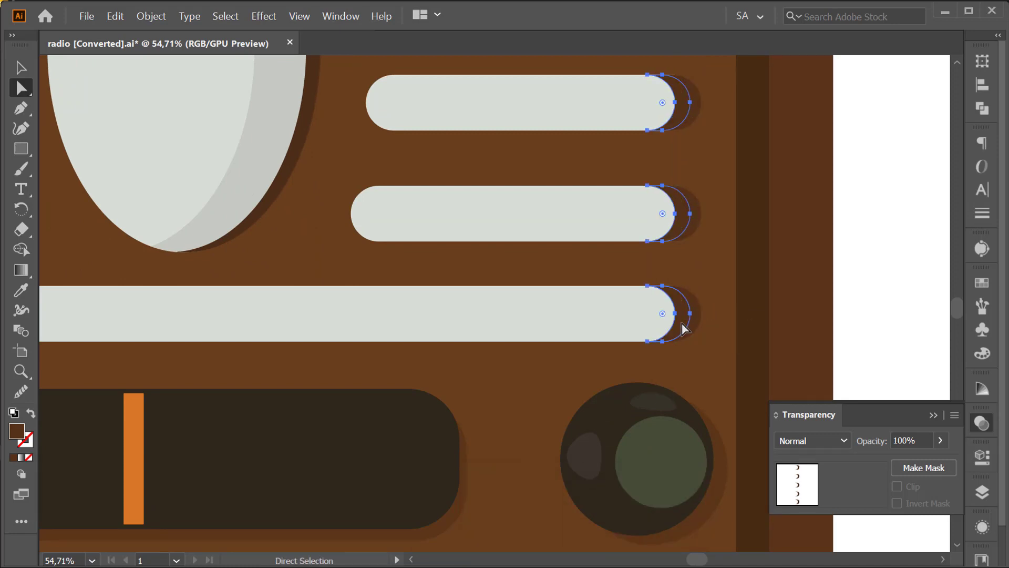
Give the crescent copies the oval highlight's faded 9%-opacity black style.
{"action": "left_click", "coordinate": [24, 296]}
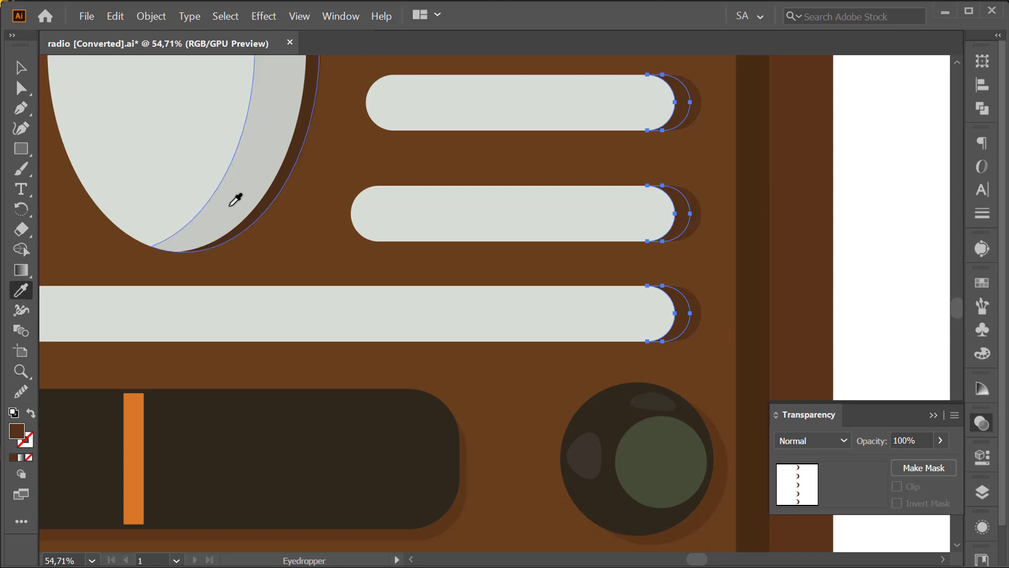
{"action": "left_click", "coordinate": [235, 198]}
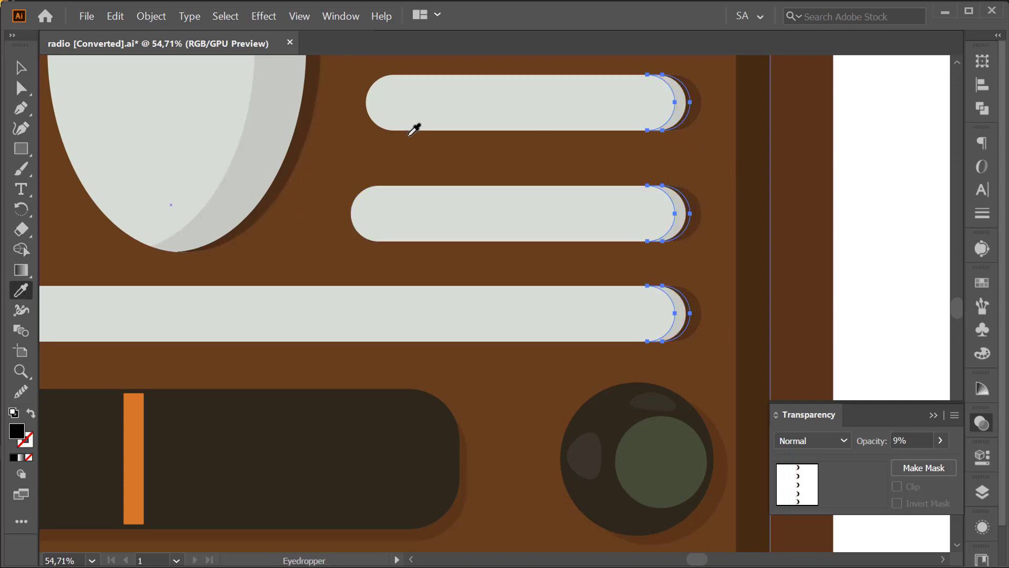
{"action": "left_click", "coordinate": [18, 68]}
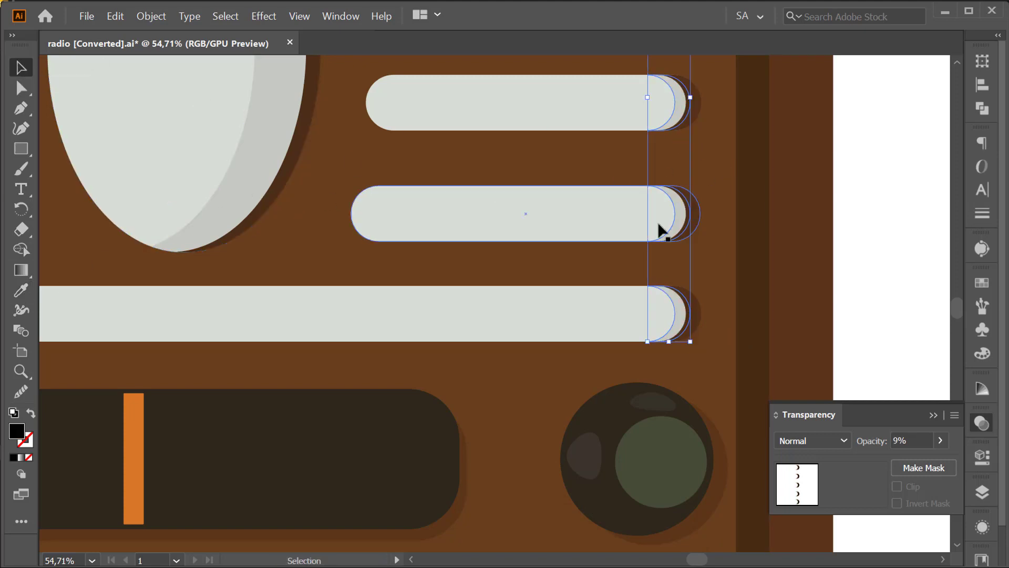
{"action": "left_click", "coordinate": [887, 182]}
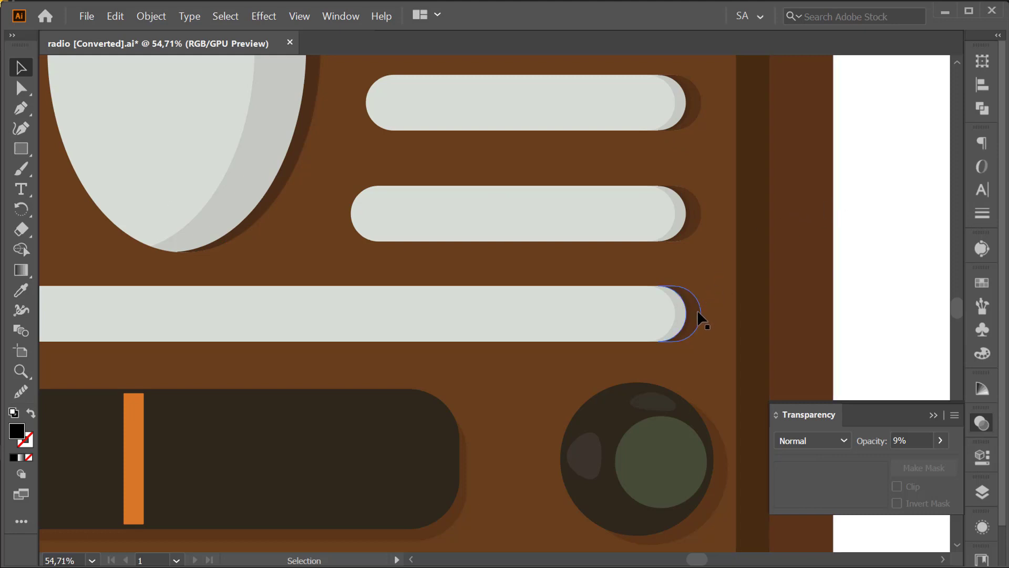
Bring the right bars' brown shadow crescents to the front of the artwork.
{"action": "left_click", "coordinate": [31, 89]}
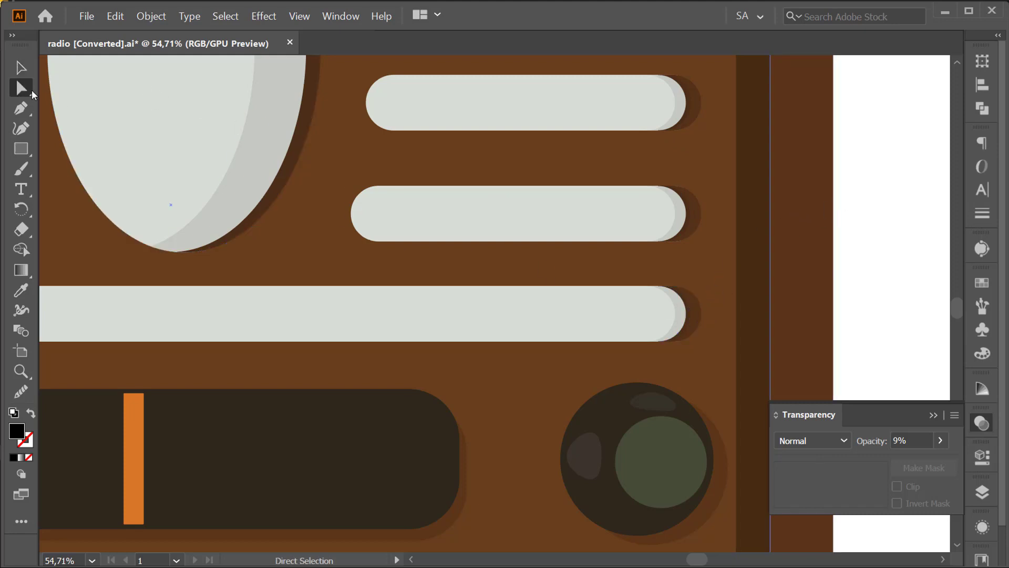
{"action": "left_click", "coordinate": [694, 326]}
{"action": "left_click", "coordinate": [698, 215], "text": "shift"}
{"action": "scroll", "coordinate": [696, 217], "scroll_direction": "up", "scroll_amount": 3}
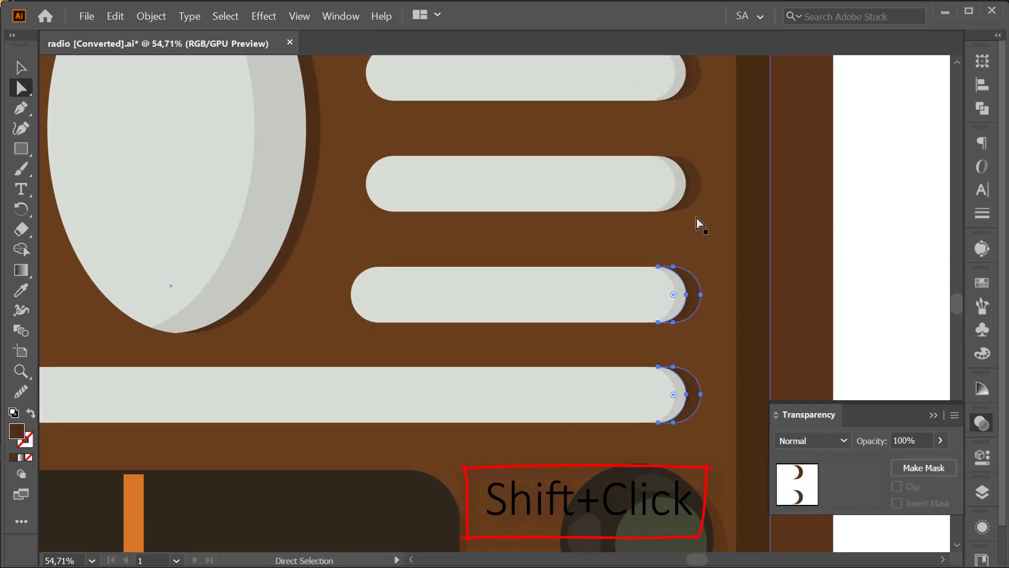
{"action": "left_click", "coordinate": [697, 188], "text": "shift"}
{"action": "scroll", "coordinate": [707, 179], "scroll_direction": "up", "scroll_amount": 3}
{"action": "left_click", "coordinate": [696, 176], "text": "shift"}
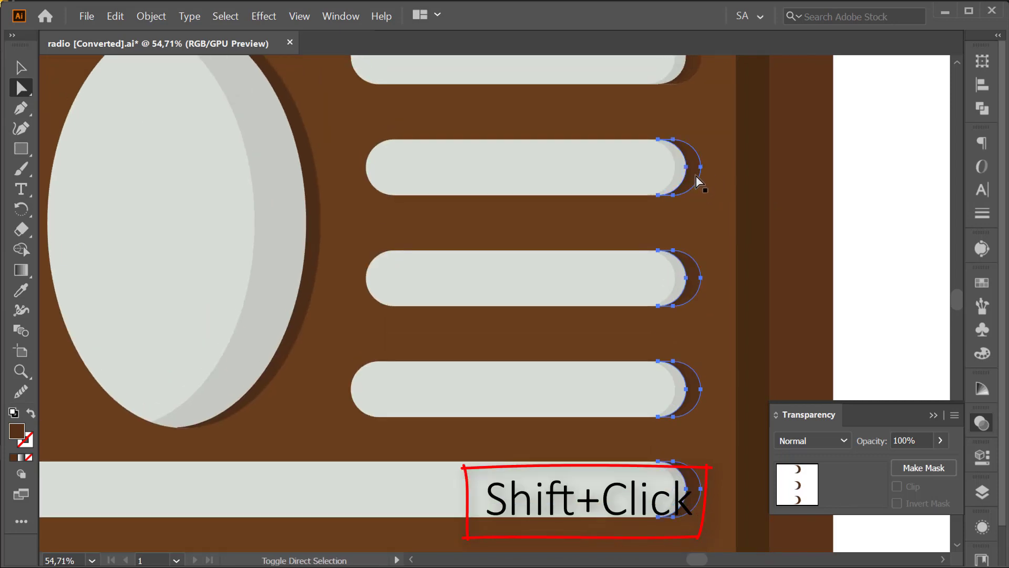
{"action": "scroll", "coordinate": [704, 174], "scroll_direction": "up", "scroll_amount": 3}
{"action": "scroll", "coordinate": [704, 199], "scroll_direction": "up", "scroll_amount": 2}
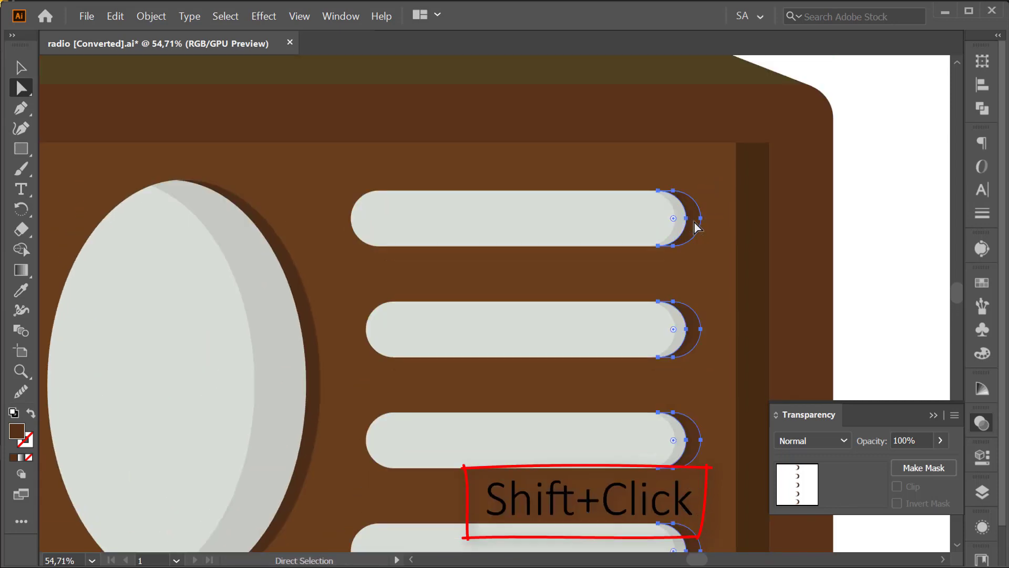
{"action": "right_click", "coordinate": [695, 224]}
{"action": "mouse_move", "coordinate": [764, 437]}
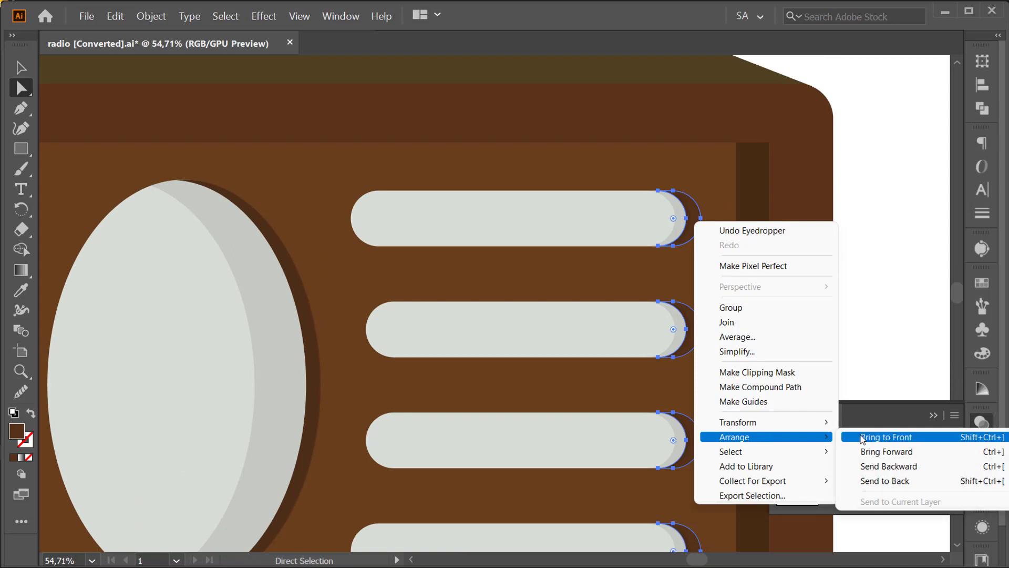
{"action": "left_click", "coordinate": [863, 436]}
{"action": "left_click", "coordinate": [838, 286]}
{"action": "scroll", "coordinate": [705, 273], "scroll_direction": "down", "scroll_amount": 2}
Duplicate the three left-hand grille bars' end crescents slightly to the left.
{"action": "scroll", "coordinate": [625, 290], "scroll_direction": "down", "scroll_amount": 2}
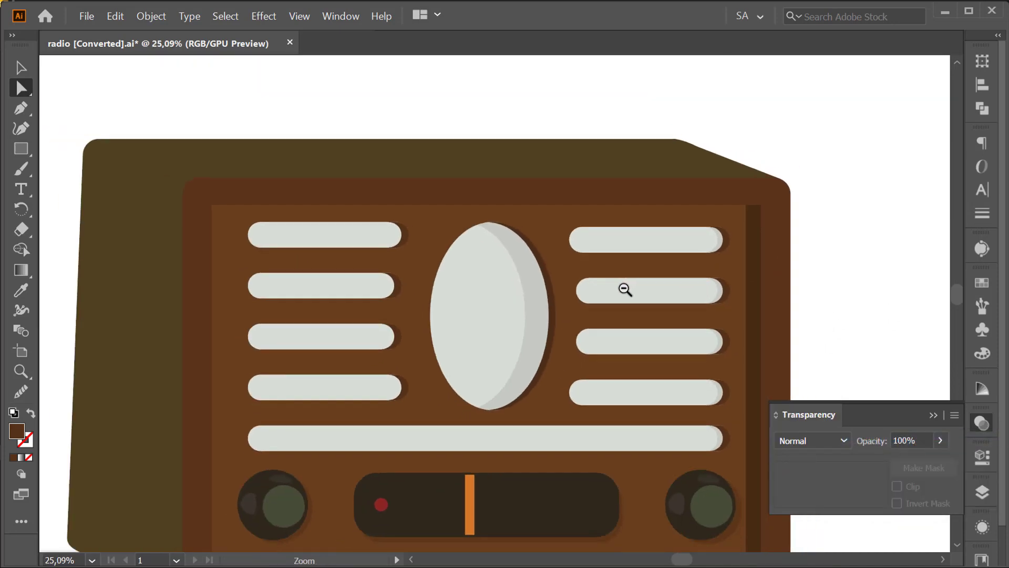
{"action": "scroll", "coordinate": [625, 289], "scroll_direction": "down", "scroll_amount": 1}
{"action": "scroll", "coordinate": [441, 289], "scroll_direction": "up", "scroll_amount": 2}
{"action": "scroll", "coordinate": [454, 259], "scroll_direction": "up", "scroll_amount": 2}
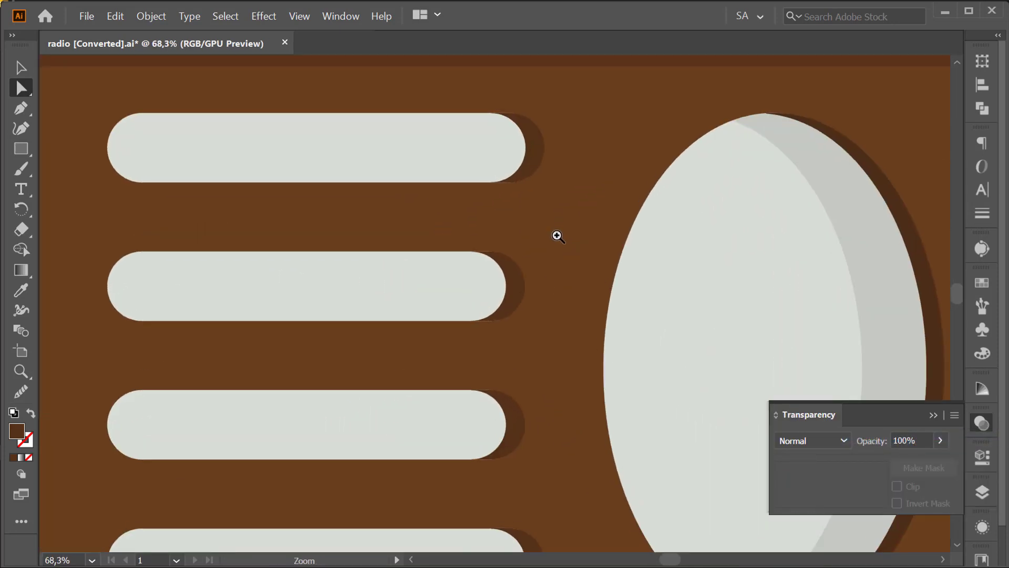
{"action": "left_click", "coordinate": [533, 149]}
{"action": "left_click", "coordinate": [519, 286], "text": "shift"}
{"action": "left_click", "coordinate": [513, 423], "text": "shift"}
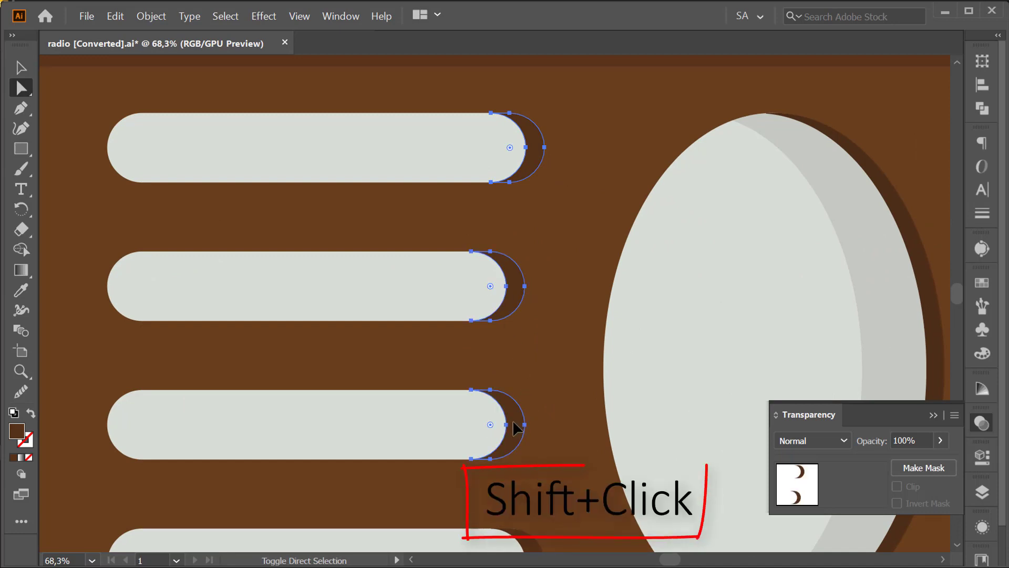
{"action": "scroll", "coordinate": [525, 368], "scroll_direction": "down", "scroll_amount": 2}
{"action": "scroll", "coordinate": [541, 315], "scroll_direction": "down", "scroll_amount": 2}
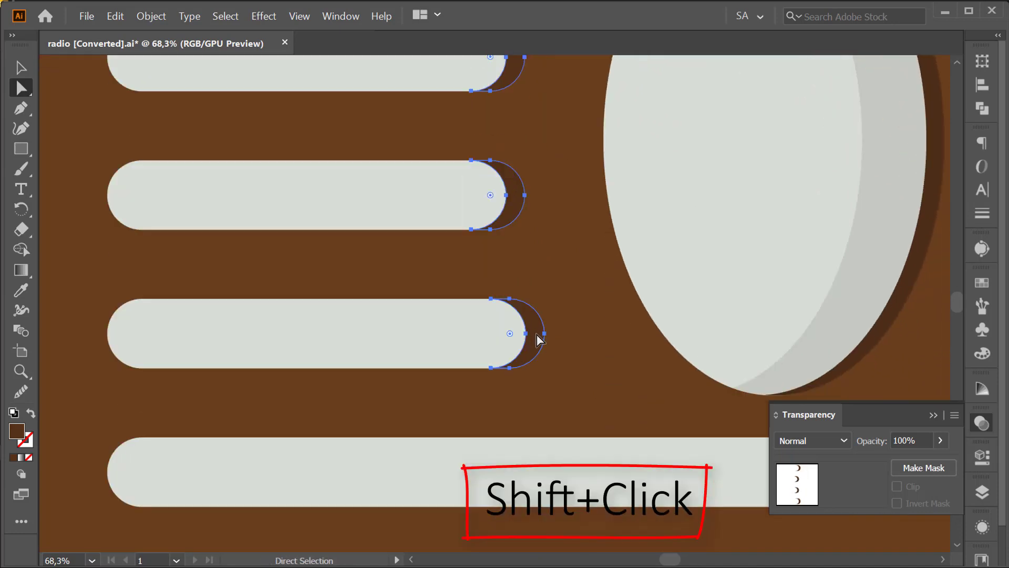
{"action": "left_click_drag", "start_coordinate": [536, 336], "coordinate": [526, 336]}
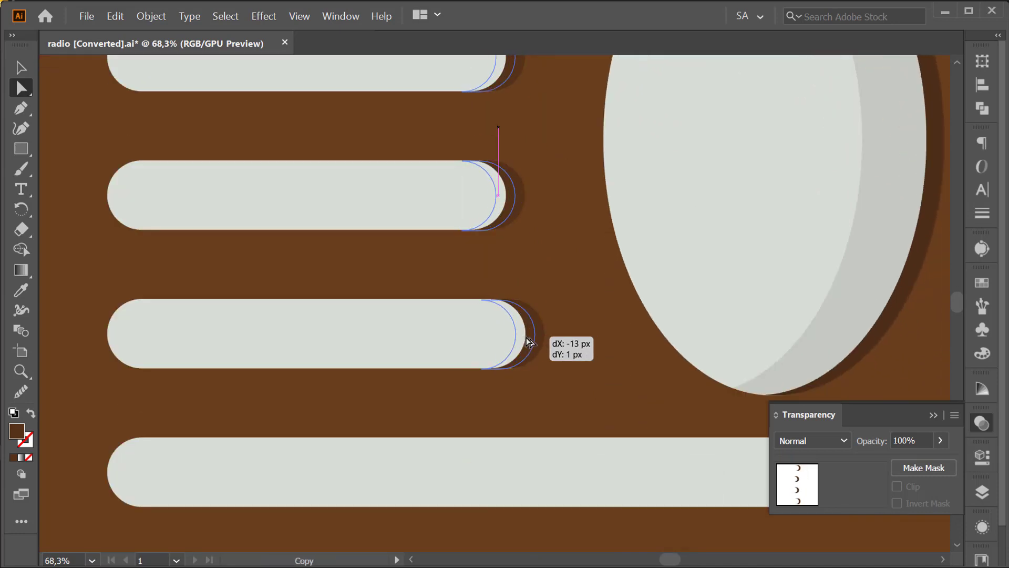
{"action": "left_click_drag", "start_coordinate": [528, 340], "coordinate": [524, 338]}
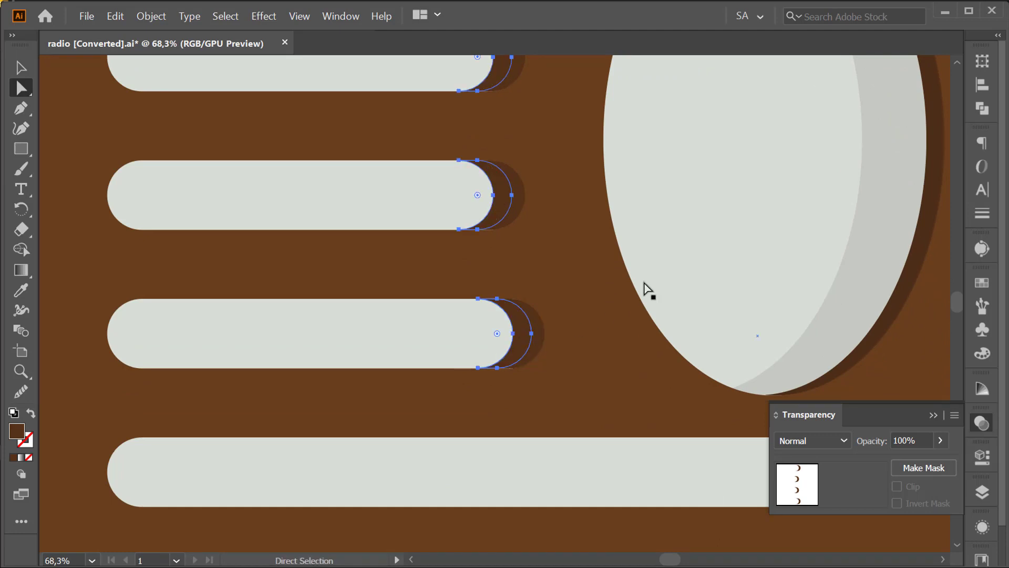
Send the copied left-bar crescents one step backward.
{"action": "left_click_drag", "start_coordinate": [642, 288], "coordinate": [455, 299]}
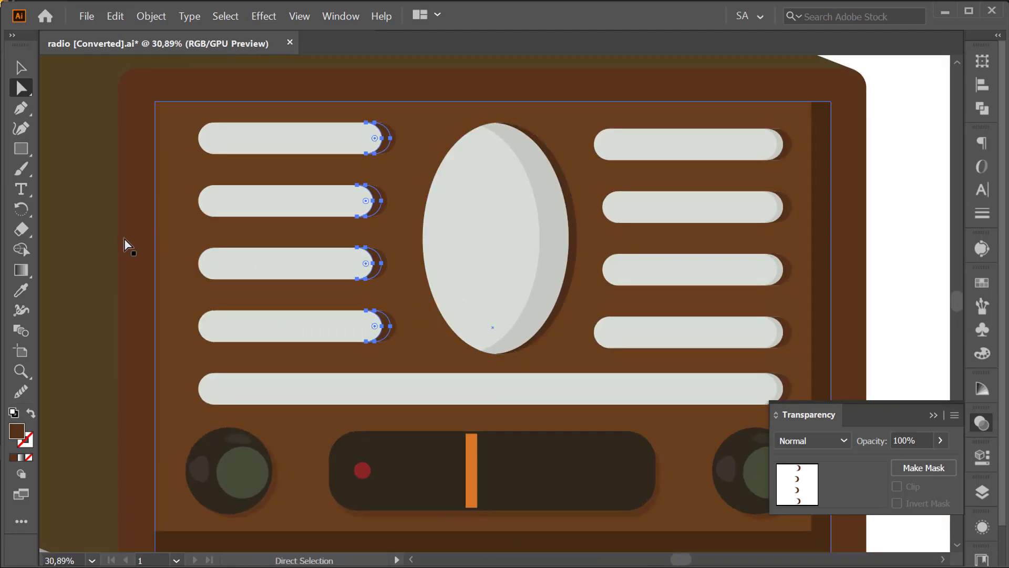
{"action": "left_click", "coordinate": [17, 72]}
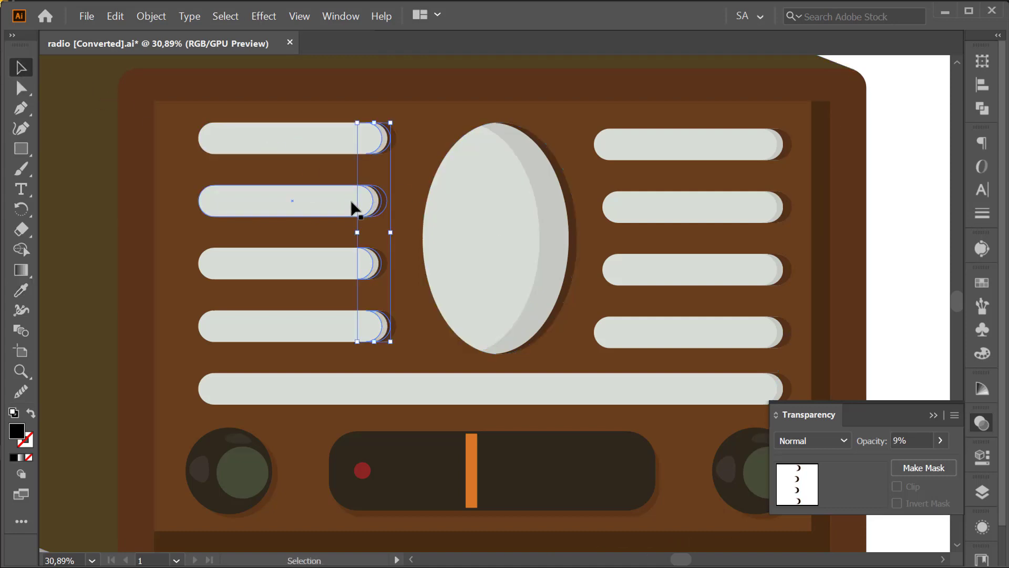
{"action": "right_click", "coordinate": [367, 208]}
{"action": "mouse_move", "coordinate": [408, 424]}
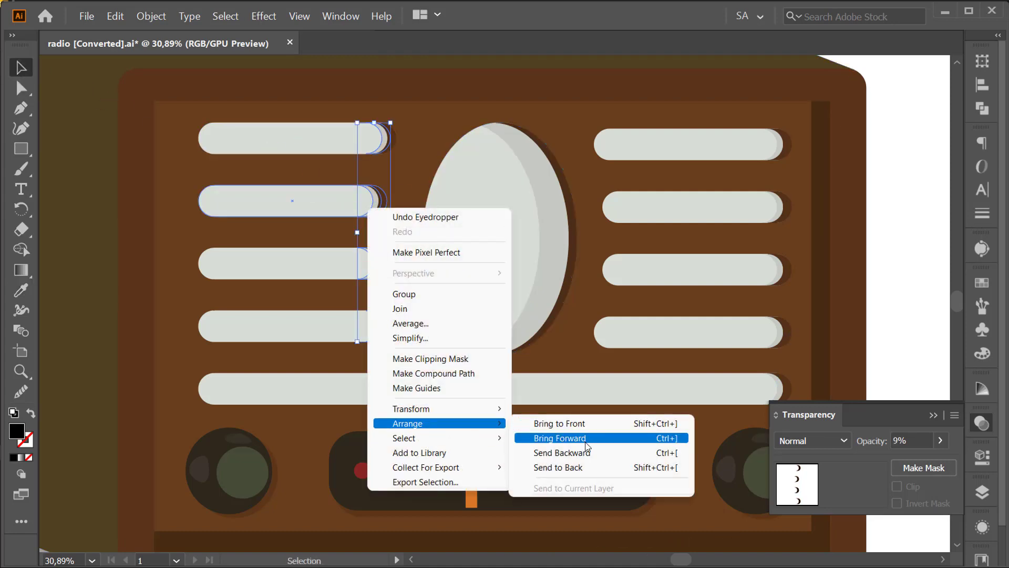
{"action": "left_click", "coordinate": [583, 450]}
{"action": "left_click_drag", "start_coordinate": [337, 262], "coordinate": [497, 256]}
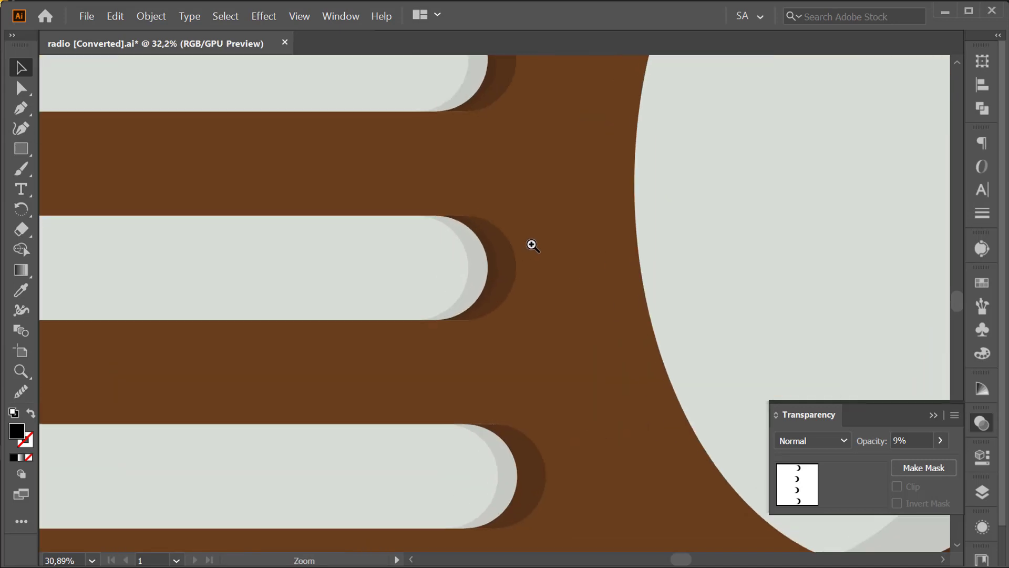
{"action": "left_click", "coordinate": [497, 256], "text": "alt"}
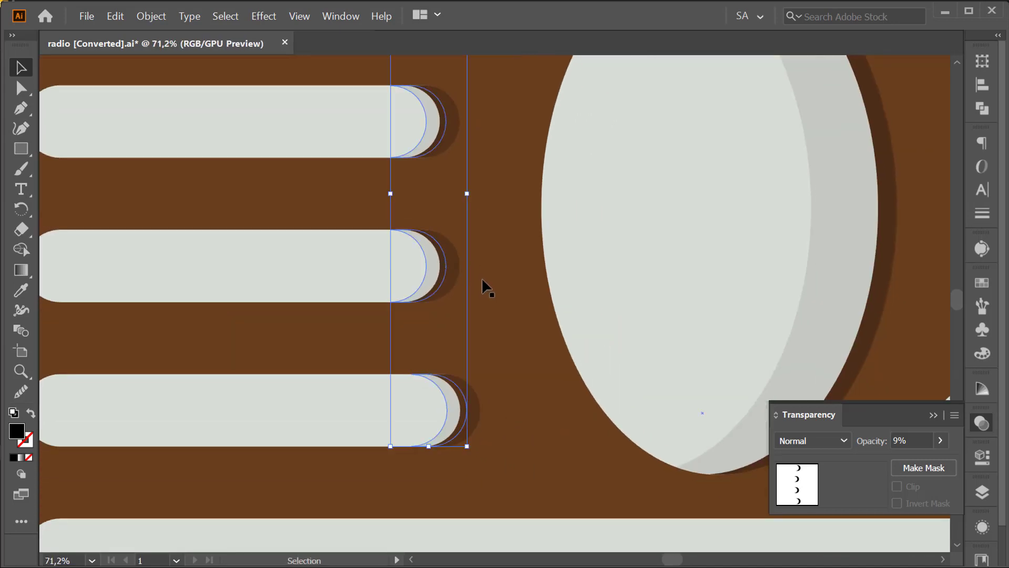
Bring the left bars' brown shadow crescents to the front, then view the whole radio.
{"action": "left_click", "coordinate": [486, 287]}
{"action": "left_click", "coordinate": [21, 89]}
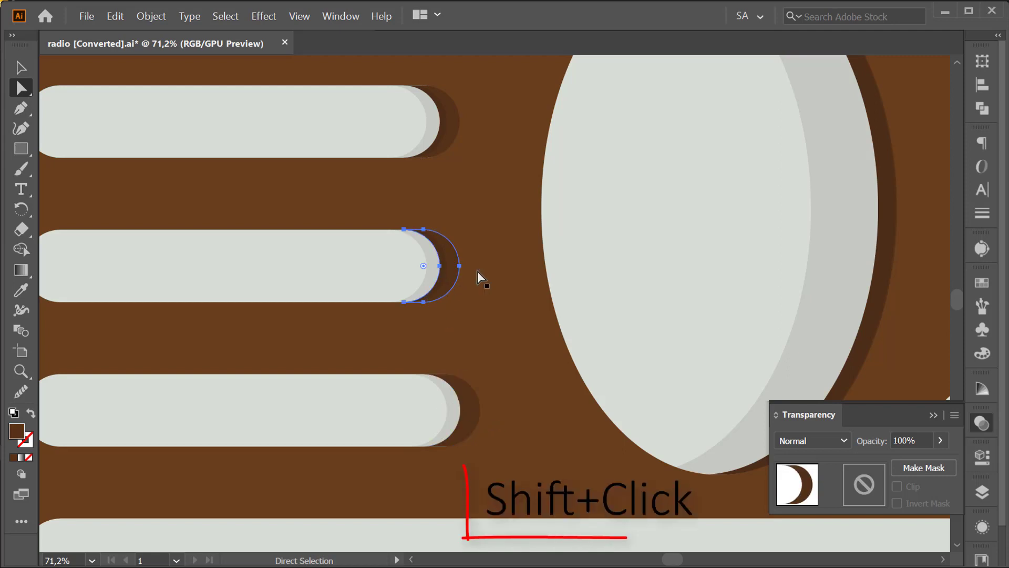
{"action": "scroll", "coordinate": [463, 262], "scroll_direction": "down", "scroll_amount": 1}
{"action": "left_click", "coordinate": [456, 229], "text": "shift"}
{"action": "scroll", "coordinate": [473, 236], "scroll_direction": "up", "scroll_amount": 5}
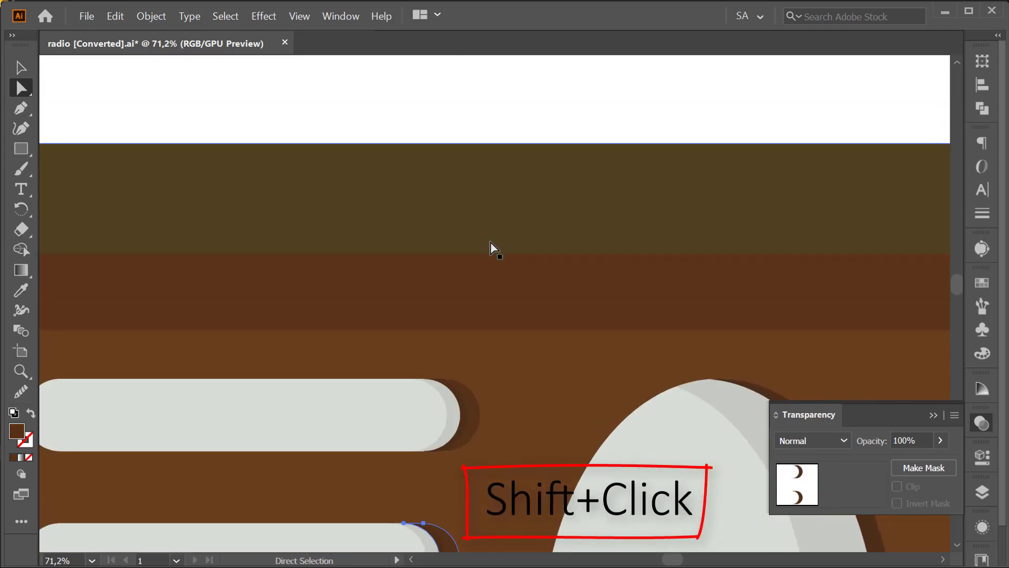
{"action": "left_click", "coordinate": [472, 404], "text": "shift"}
{"action": "scroll", "coordinate": [504, 341], "scroll_direction": "down", "scroll_amount": 3}
{"action": "scroll", "coordinate": [536, 279], "scroll_direction": "down", "scroll_amount": 2}
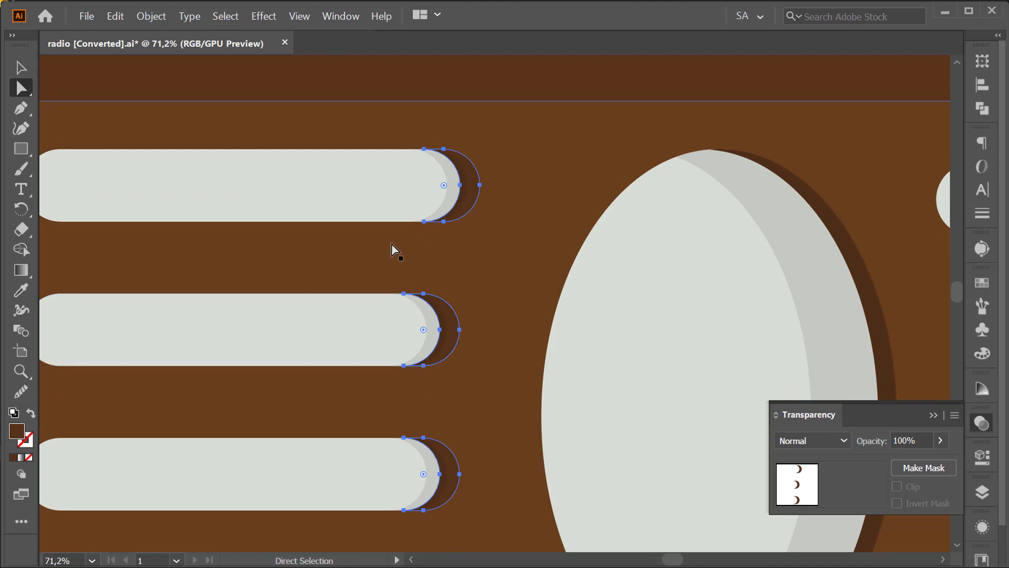
{"action": "right_click", "coordinate": [480, 185]}
{"action": "mouse_move", "coordinate": [554, 402]}
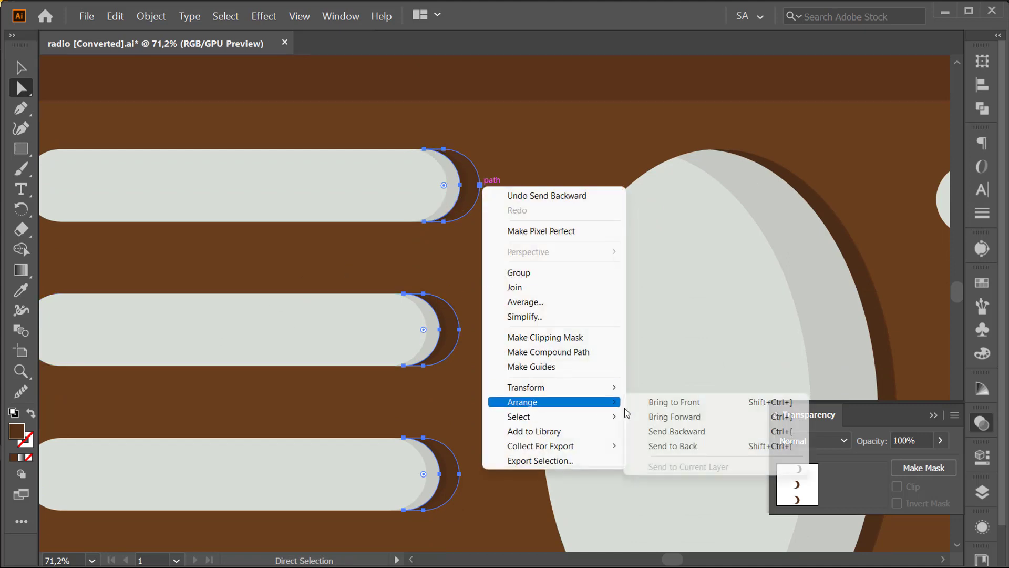
{"action": "left_click", "coordinate": [650, 422]}
{"action": "left_click", "coordinate": [554, 220]}
{"action": "left_click", "coordinate": [441, 231], "text": "ctrl+alt"}
{"action": "key", "text": "ctrl+0"}
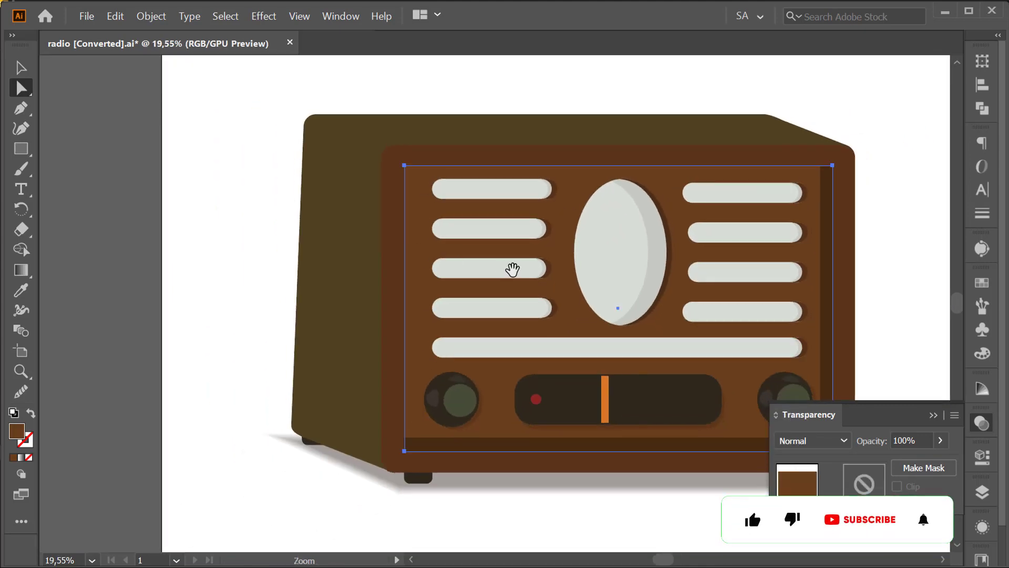
{"action": "left_click_drag", "start_coordinate": [511, 268], "coordinate": [285, 211]}
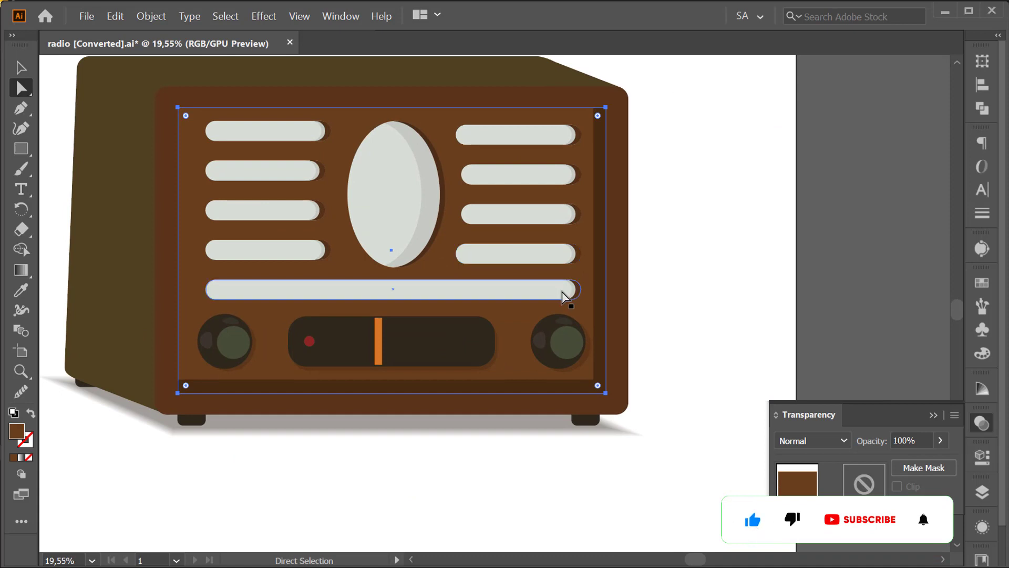
{"action": "mouse_move", "coordinate": [564, 292]}
{"action": "left_mouse_down"}
{"action": "mouse_move", "coordinate": [743, 293]}
{"action": "mouse_move", "coordinate": [525, 324]}
{"action": "left_mouse_up"}
{"action": "left_click", "coordinate": [525, 324]}
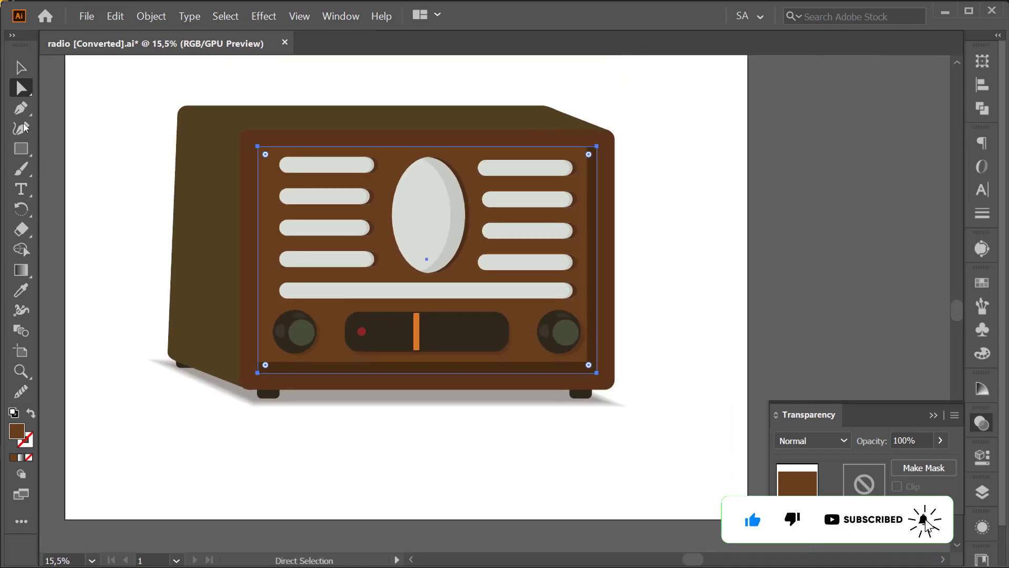
{"action": "left_click", "coordinate": [21, 67]}
{"action": "left_click", "coordinate": [334, 336]}
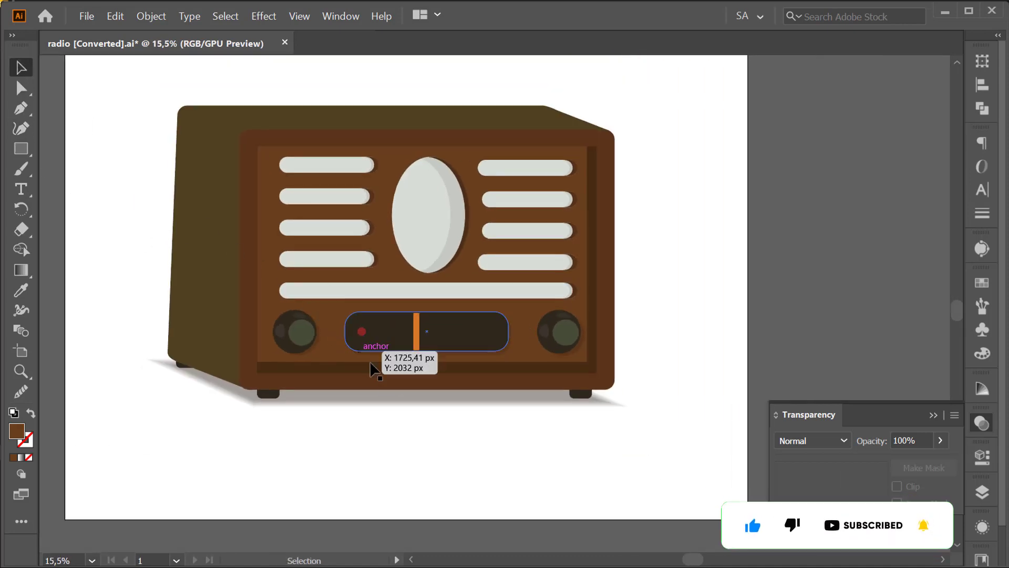
{"action": "left_click", "coordinate": [575, 410]}
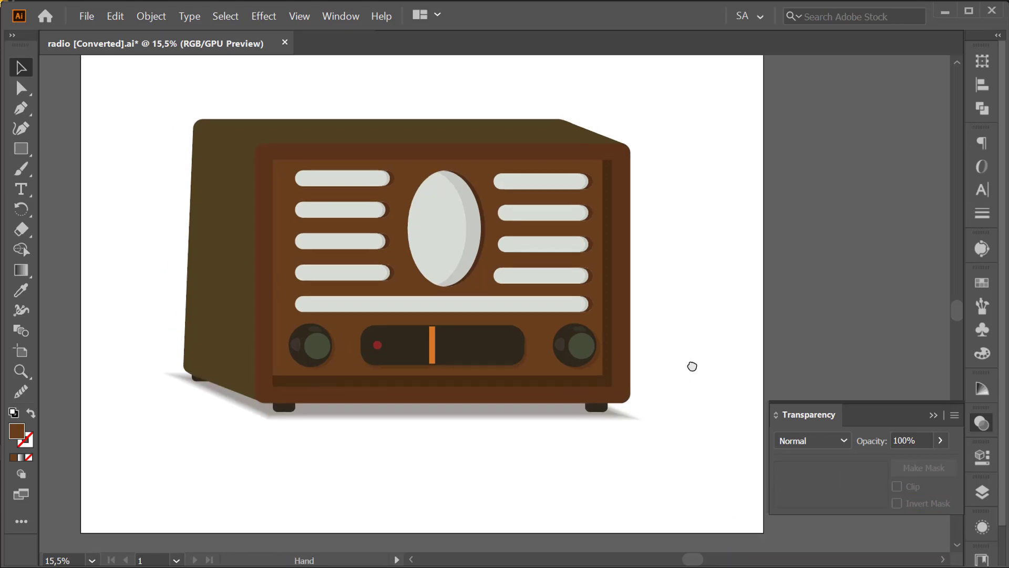
{"action": "left_click_drag", "start_coordinate": [683, 363], "coordinate": [709, 380]}
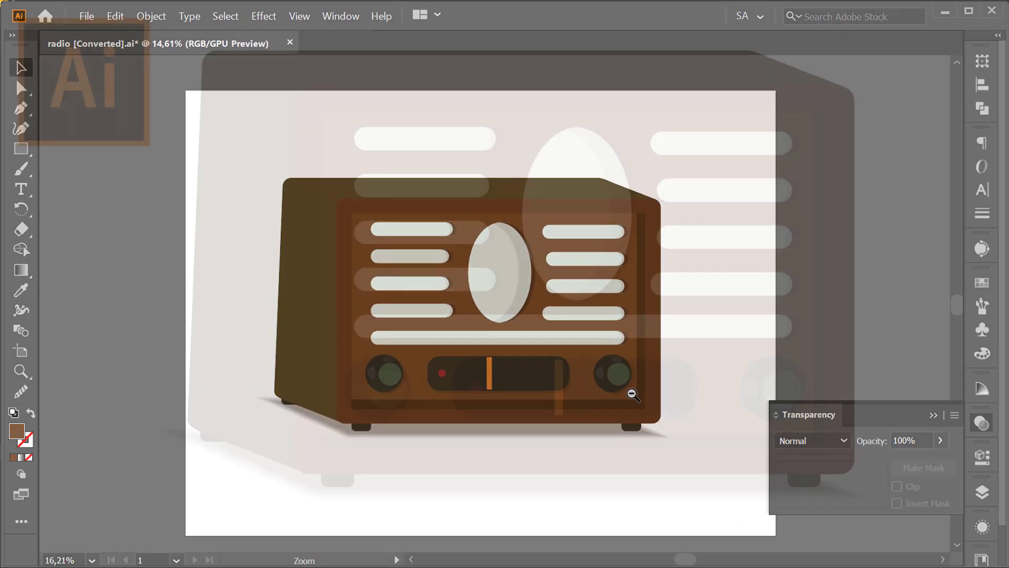